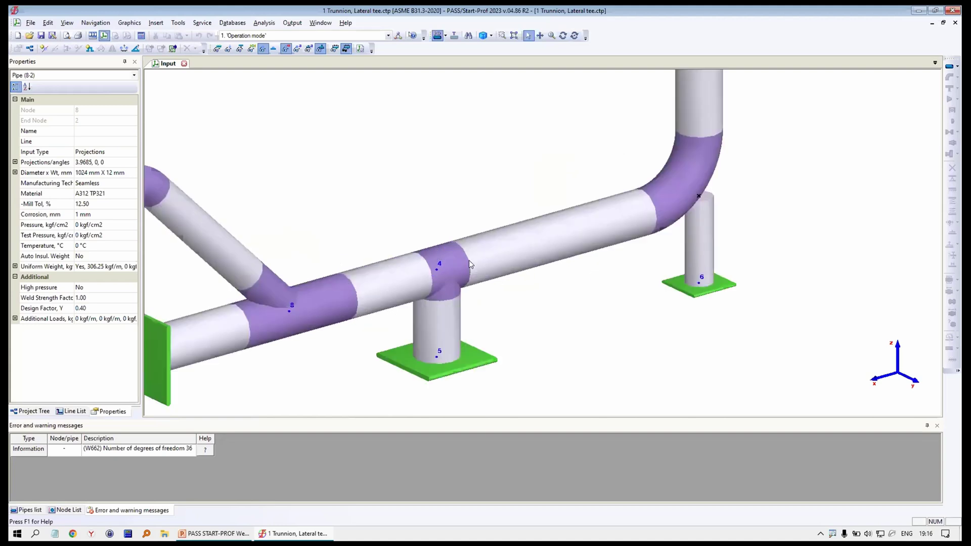
Check the properties of the trunnion at node 4, and delete that trunnion from the node
{"action": "double_click", "coordinate": [486, 248]}
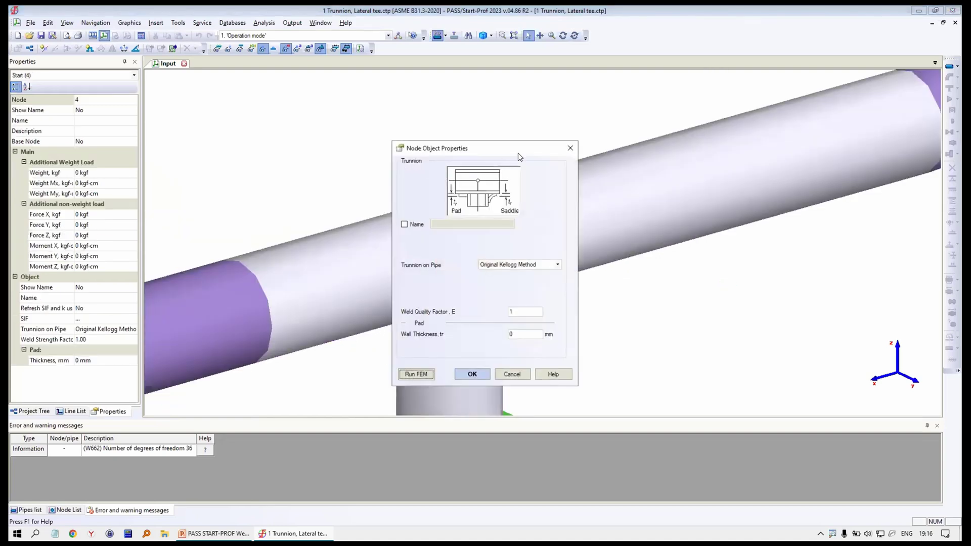
{"action": "left_click", "coordinate": [570, 148]}
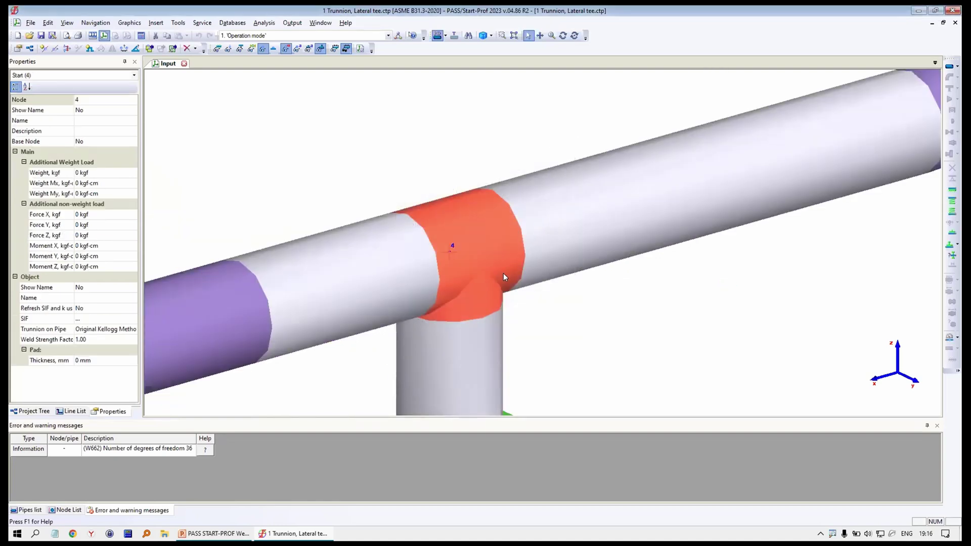
{"action": "key", "text": "Delete"}
{"action": "key", "text": "Return"}
{"action": "scroll", "coordinate": [566, 256], "scroll_direction": "down", "scroll_amount": 4}
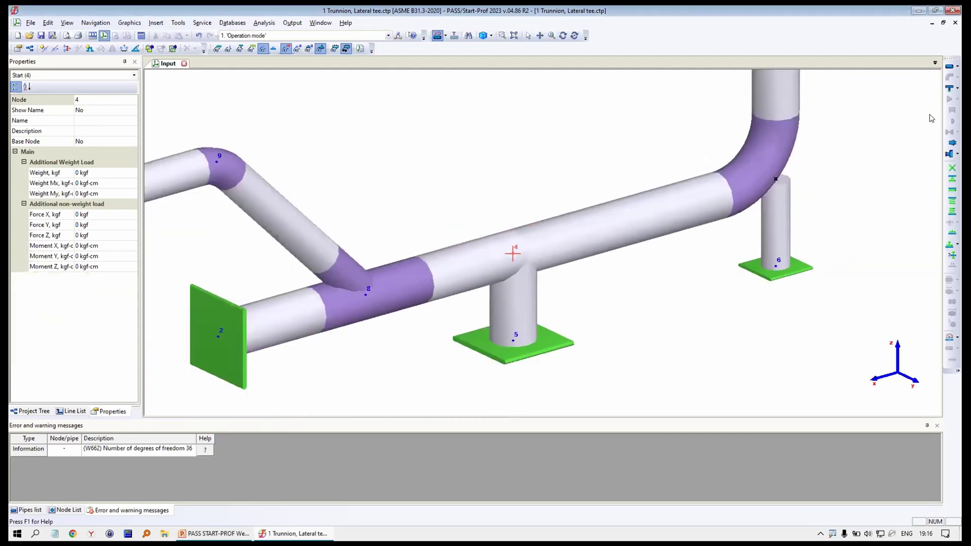
Insert a trunnion at node 4 with the Trunnion on Pipe option set to Original Kellogg Method
{"action": "left_click", "coordinate": [955, 88]}
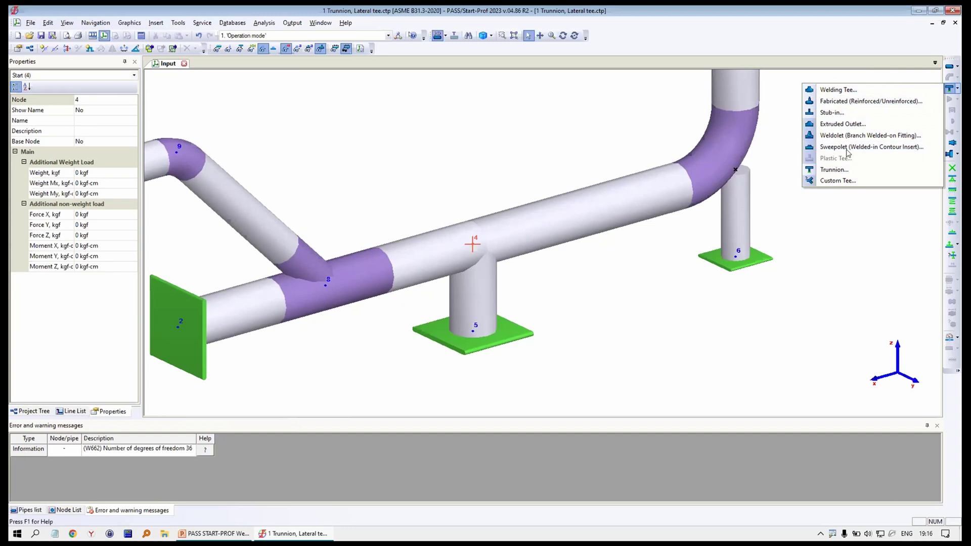
{"action": "left_click", "coordinate": [828, 171]}
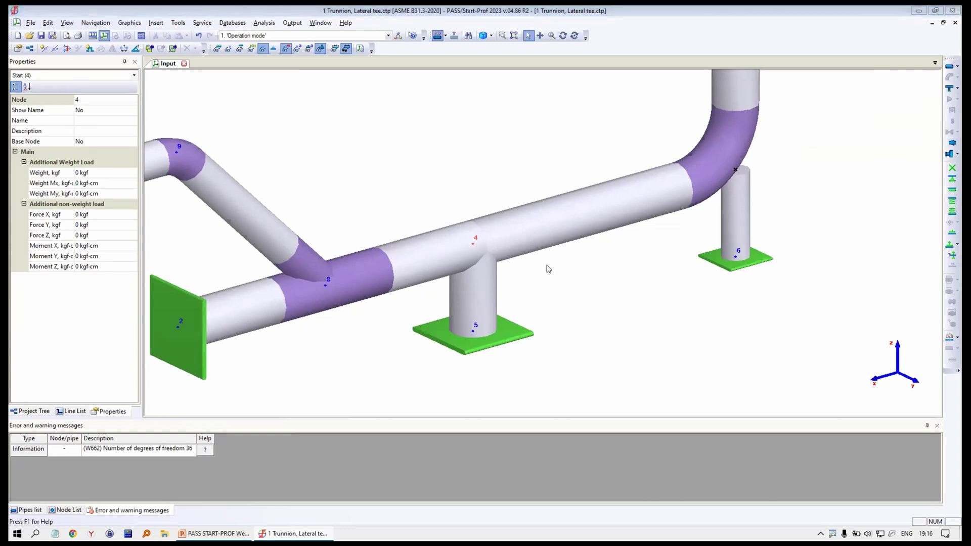
{"action": "left_click", "coordinate": [504, 264]}
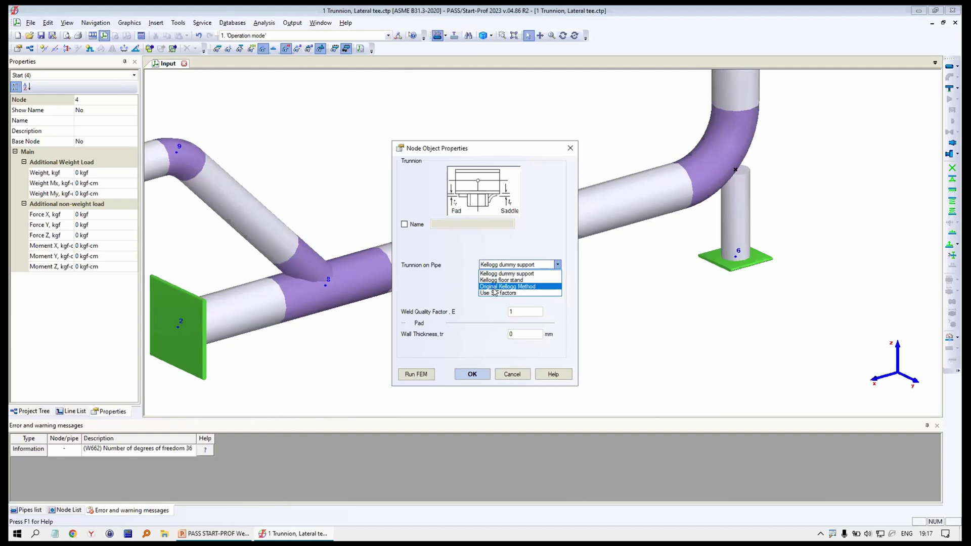
{"action": "left_click", "coordinate": [495, 293]}
{"action": "left_click", "coordinate": [512, 268]}
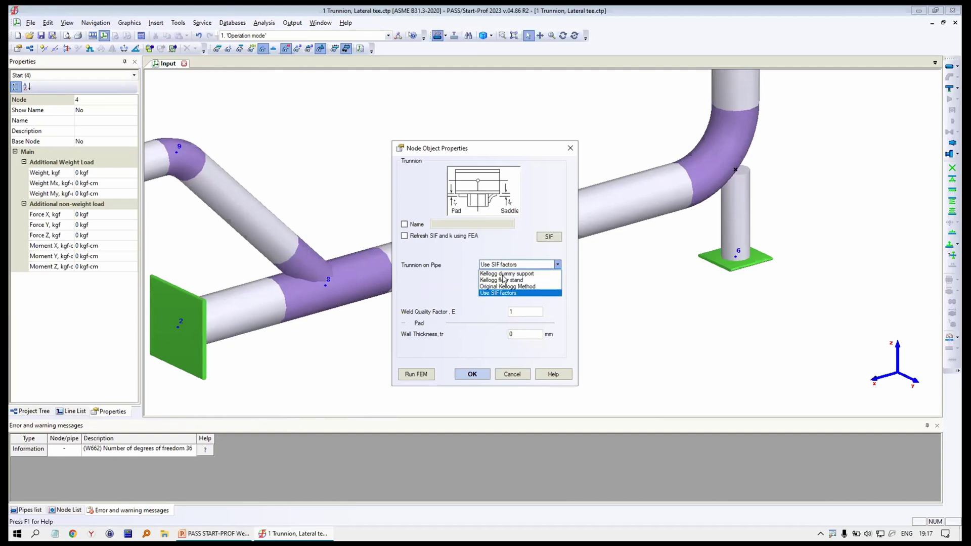
{"action": "left_click", "coordinate": [498, 287]}
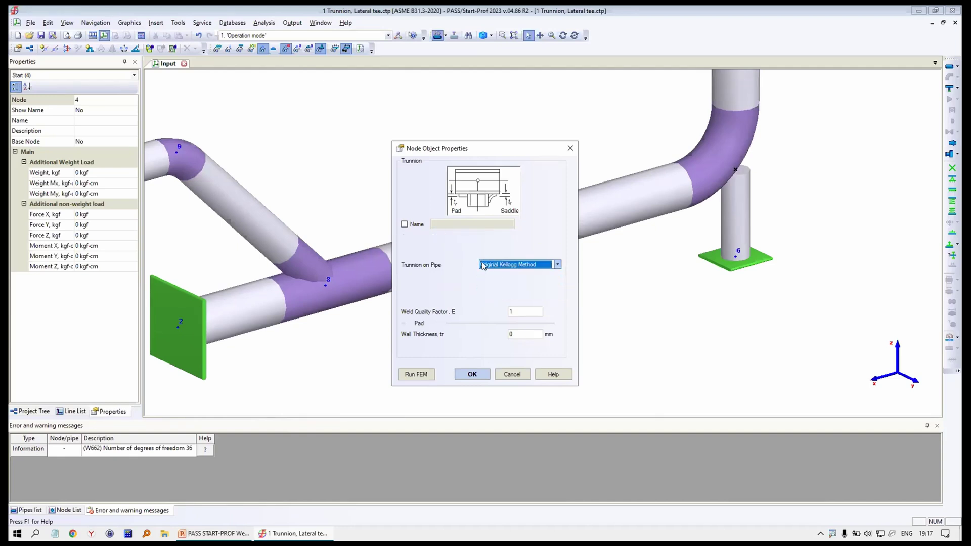
{"action": "left_click", "coordinate": [472, 375]}
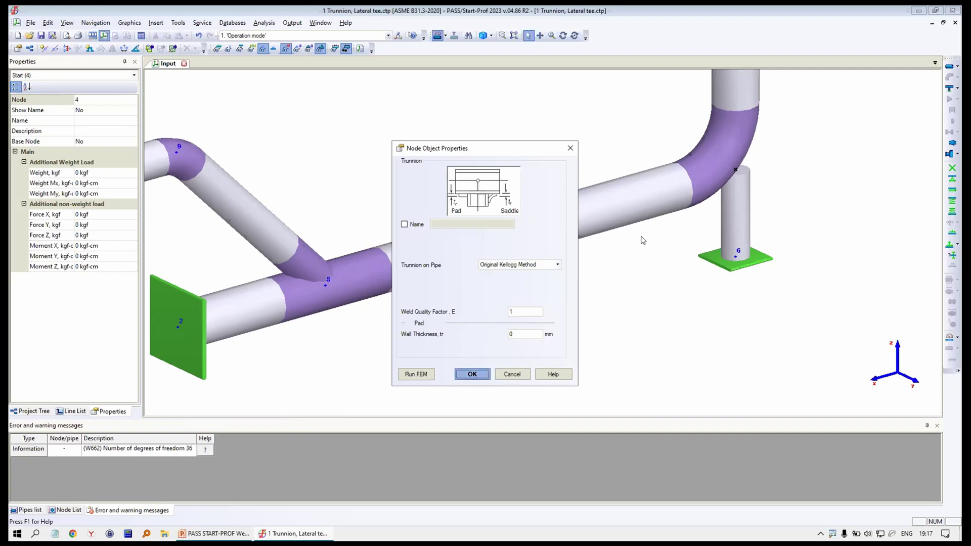
View the analysis type options of the bend trunnion at node 1 and close its properties without making changes
{"action": "left_click", "coordinate": [731, 130]}
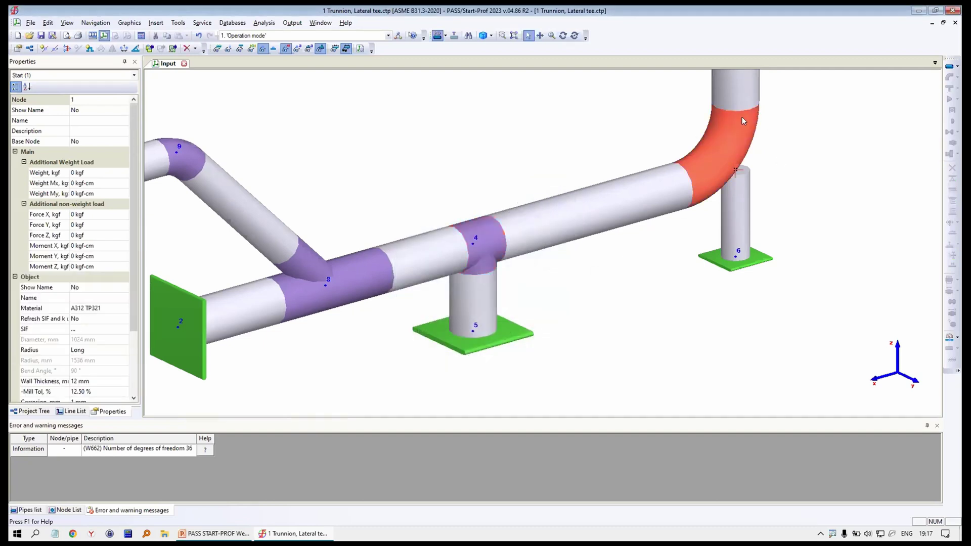
{"action": "double_click", "coordinate": [724, 134]}
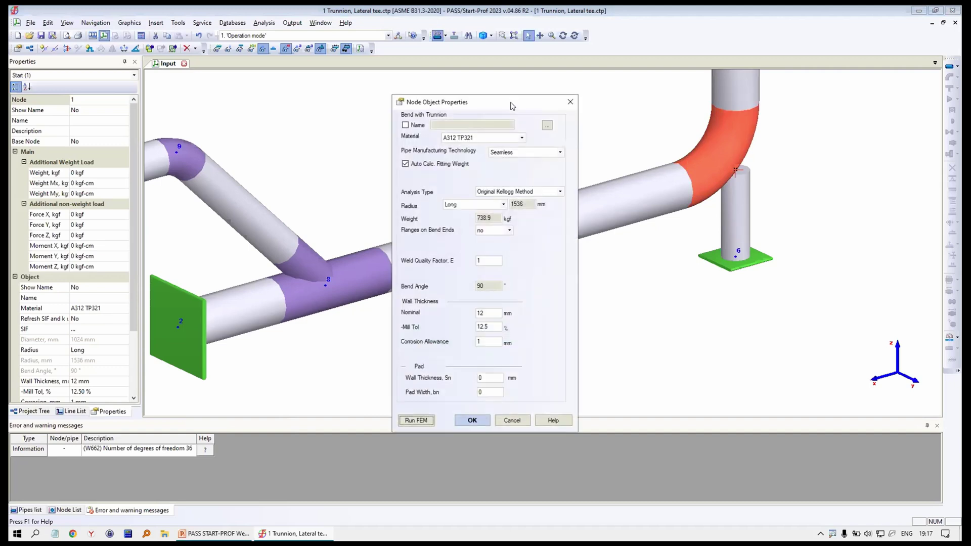
{"action": "left_click_drag", "start_coordinate": [545, 102], "coordinate": [593, 89]}
{"action": "left_click", "coordinate": [546, 177]}
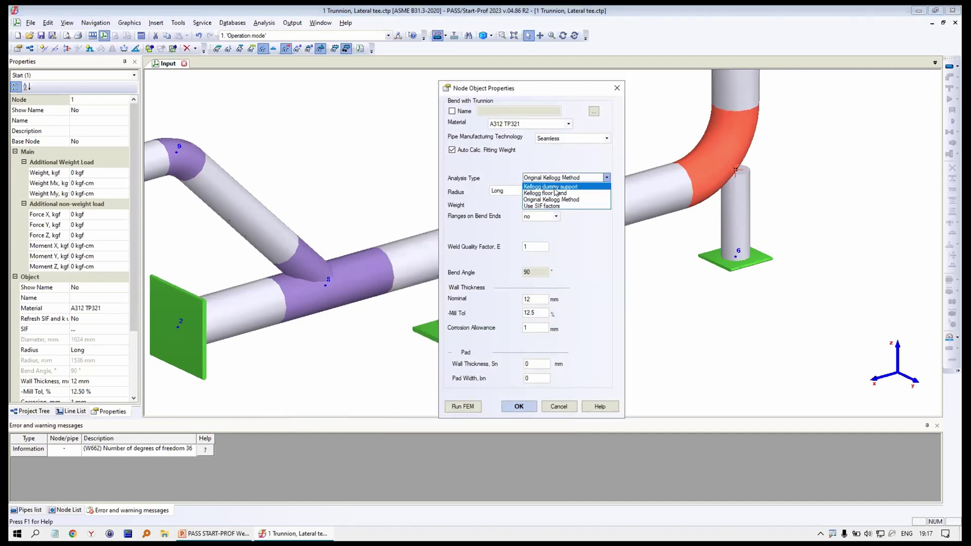
{"action": "left_click", "coordinate": [582, 164]}
{"action": "left_click", "coordinate": [622, 87]}
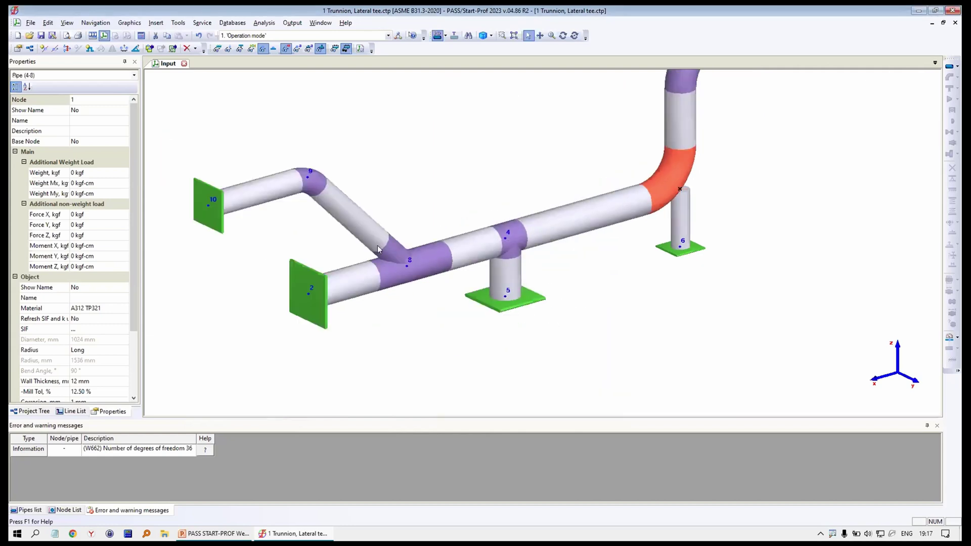
Run the piping analysis, choosing not to recalculate the SIF and flexibility factors by FEM
{"action": "left_click", "coordinate": [406, 256]}
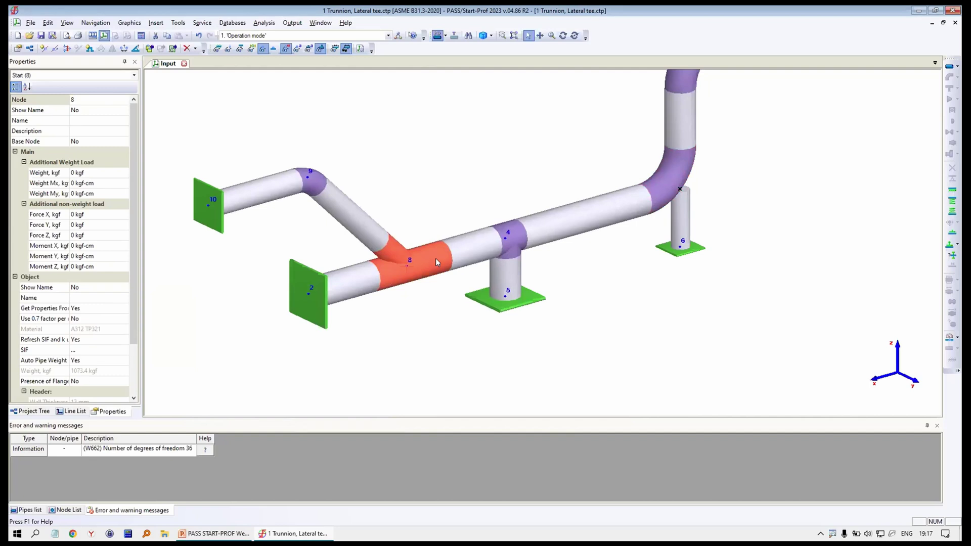
{"action": "left_click", "coordinate": [141, 35]}
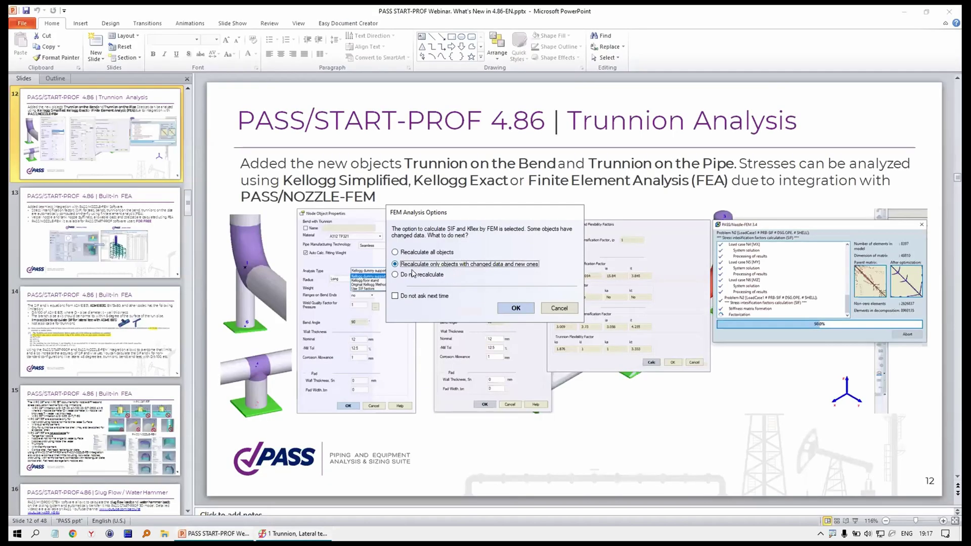
{"action": "left_click", "coordinate": [413, 274]}
{"action": "left_click", "coordinate": [515, 308]}
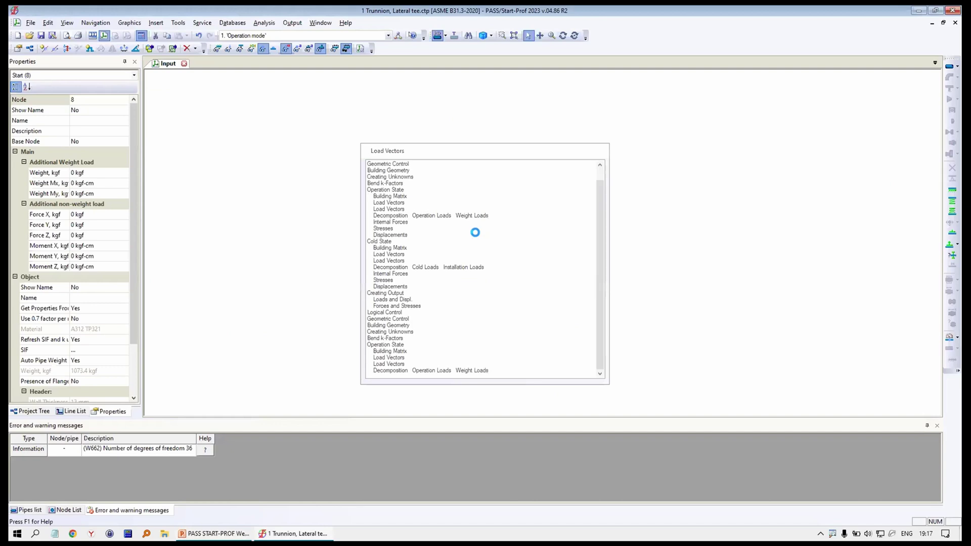
{"action": "middle_click_drag", "start_coordinate": [575, 207], "coordinate": [543, 224]}
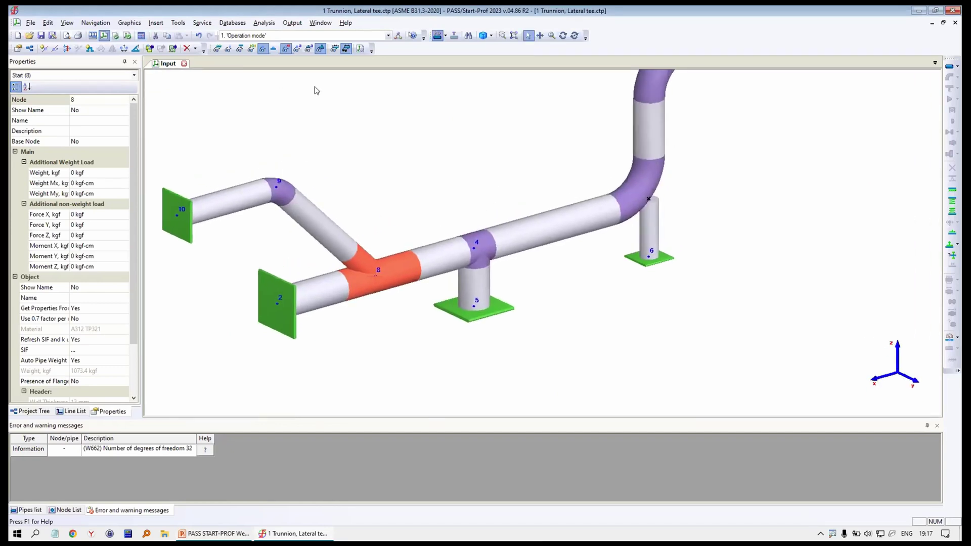
Open the piping stress results and show them for the 1 'Operation mode' operating mode
{"action": "left_click", "coordinate": [292, 22]}
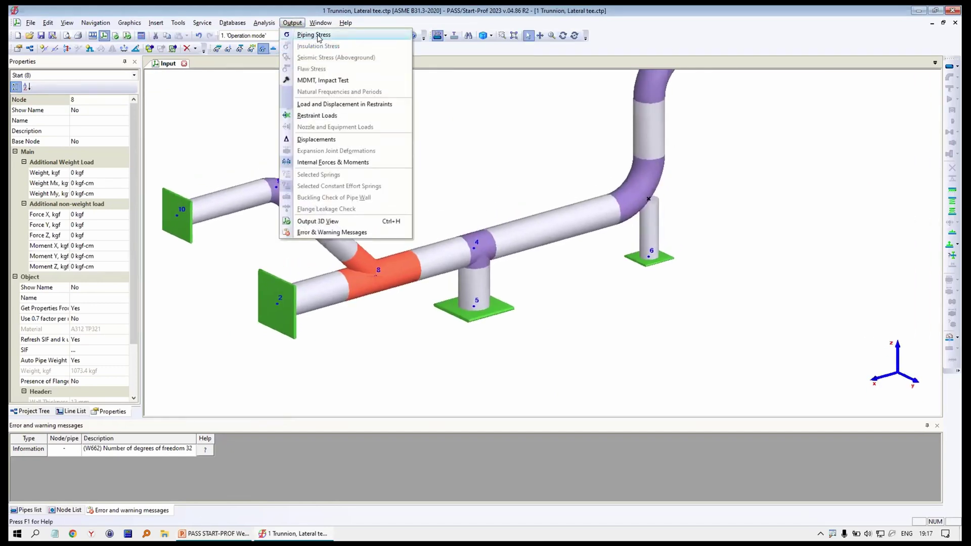
{"action": "left_click", "coordinate": [314, 35]}
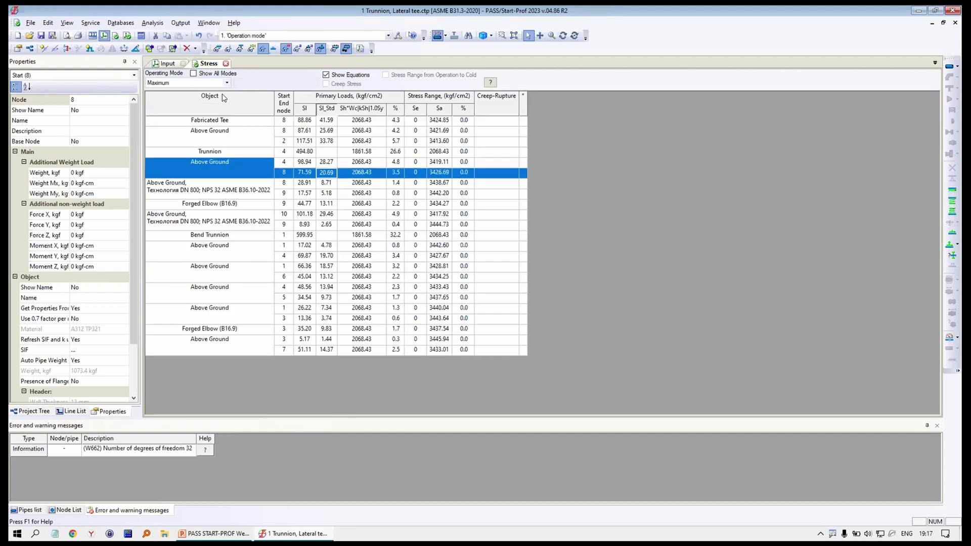
{"action": "left_click", "coordinate": [222, 85]}
{"action": "left_click", "coordinate": [215, 96]}
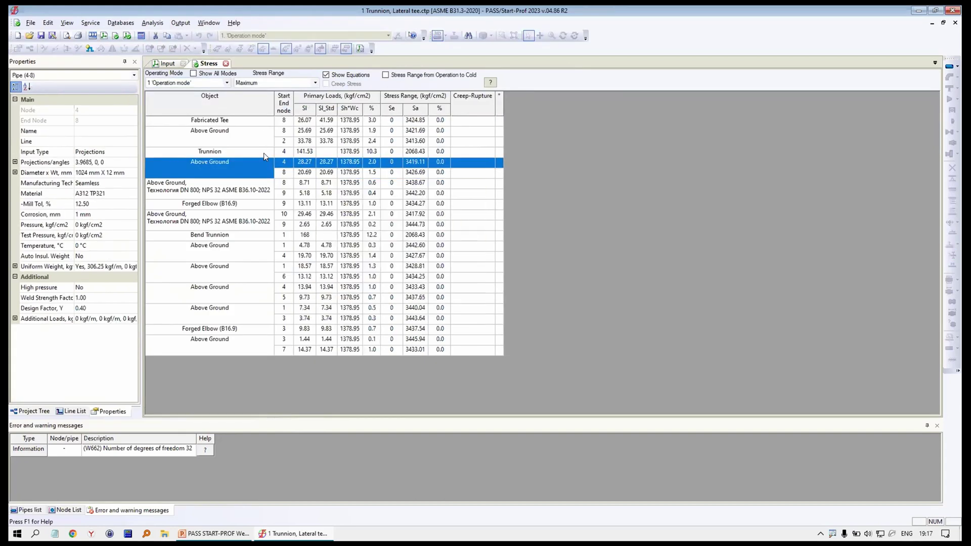
Examine the primary-load stress equations of the node 4 trunnion and the bend trunnion row, and close the stress table
{"action": "mouse_move", "coordinate": [305, 154]}
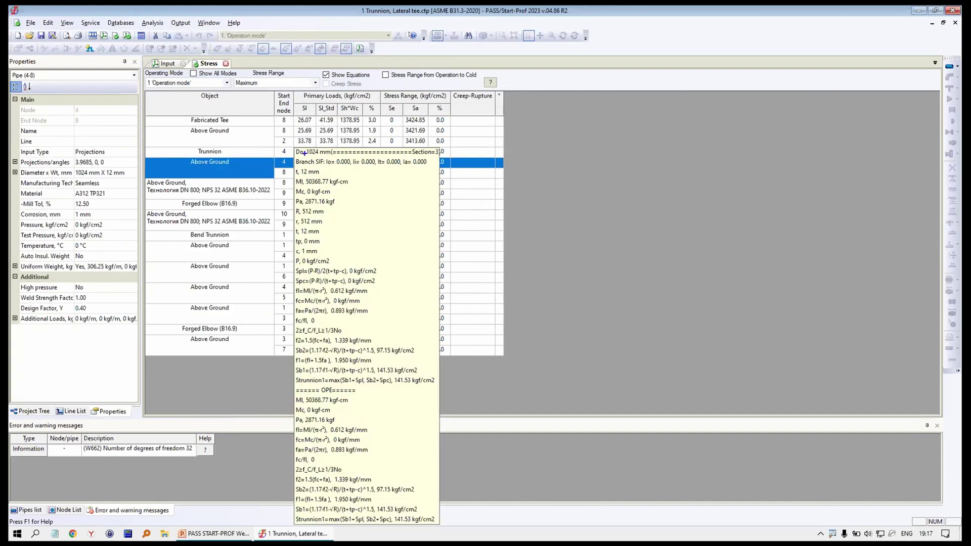
{"action": "mouse_move", "coordinate": [319, 143]}
{"action": "left_mouse_down"}
{"action": "mouse_move", "coordinate": [280, 241]}
{"action": "mouse_move", "coordinate": [282, 455]}
{"action": "mouse_move", "coordinate": [430, 476]}
{"action": "mouse_move", "coordinate": [435, 401]}
{"action": "left_mouse_up"}
{"action": "key", "text": "Escape"}
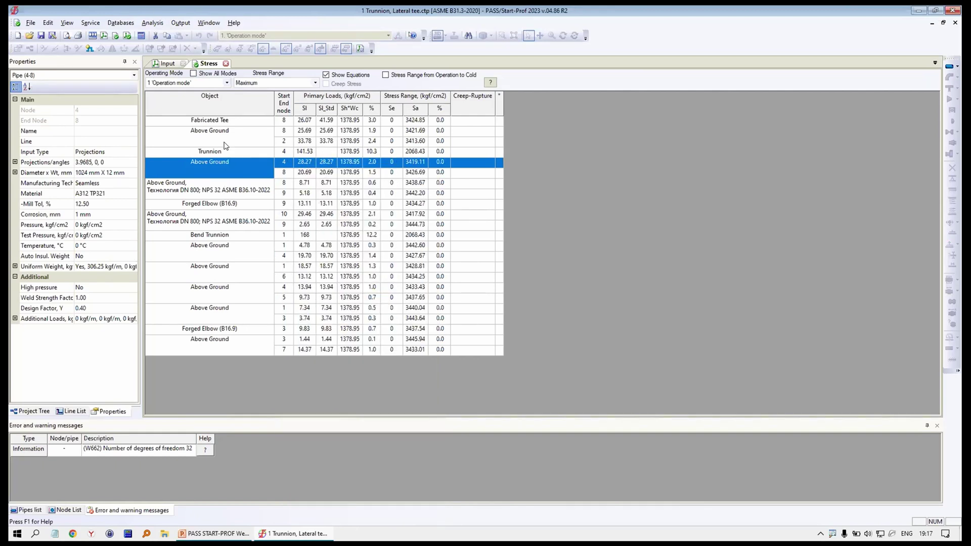
{"action": "left_click", "coordinate": [226, 152]}
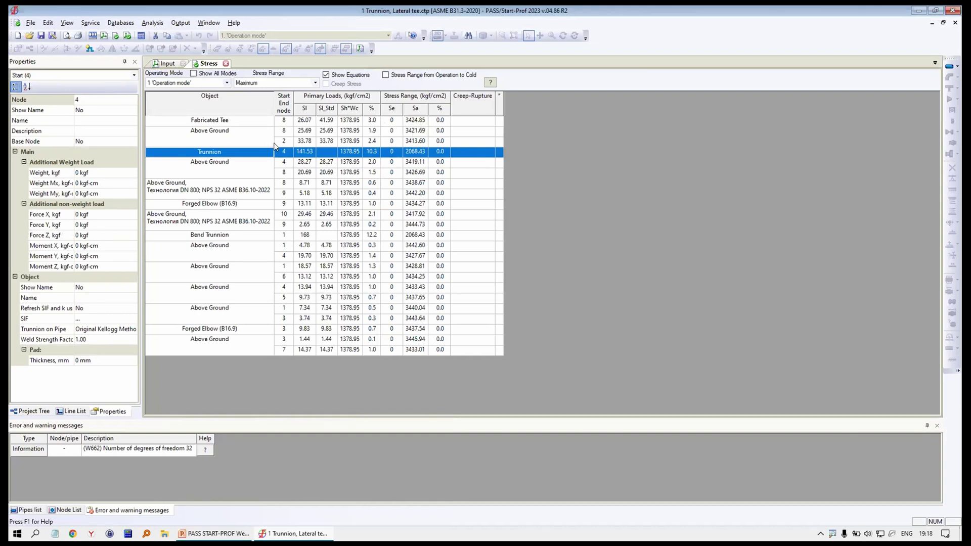
{"action": "mouse_move", "coordinate": [305, 155]}
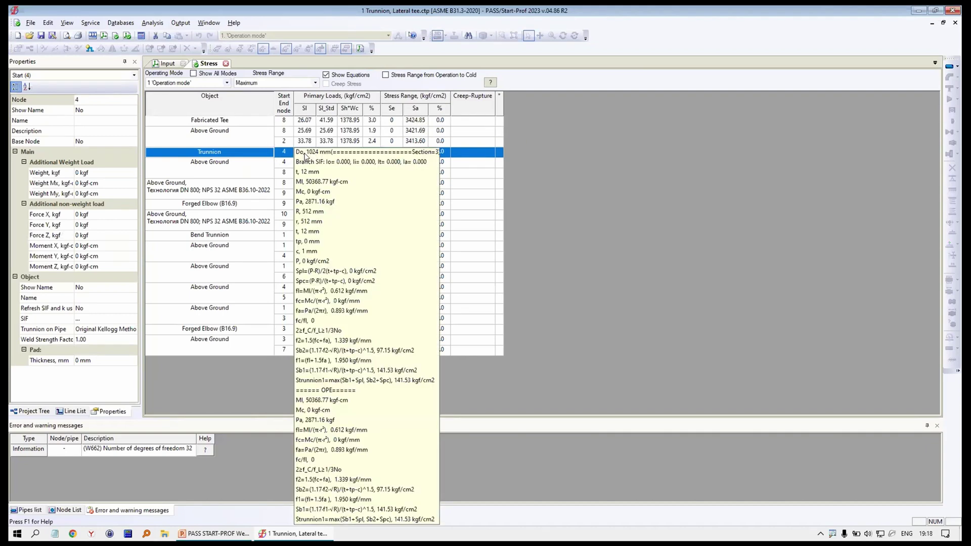
{"action": "mouse_move", "coordinate": [313, 149]}
{"action": "left_mouse_down"}
{"action": "mouse_move", "coordinate": [282, 186]}
{"action": "mouse_move", "coordinate": [294, 496]}
{"action": "mouse_move", "coordinate": [347, 526]}
{"action": "mouse_move", "coordinate": [428, 521]}
{"action": "mouse_move", "coordinate": [462, 314]}
{"action": "mouse_move", "coordinate": [445, 156]}
{"action": "mouse_move", "coordinate": [311, 152]}
{"action": "left_mouse_up"}
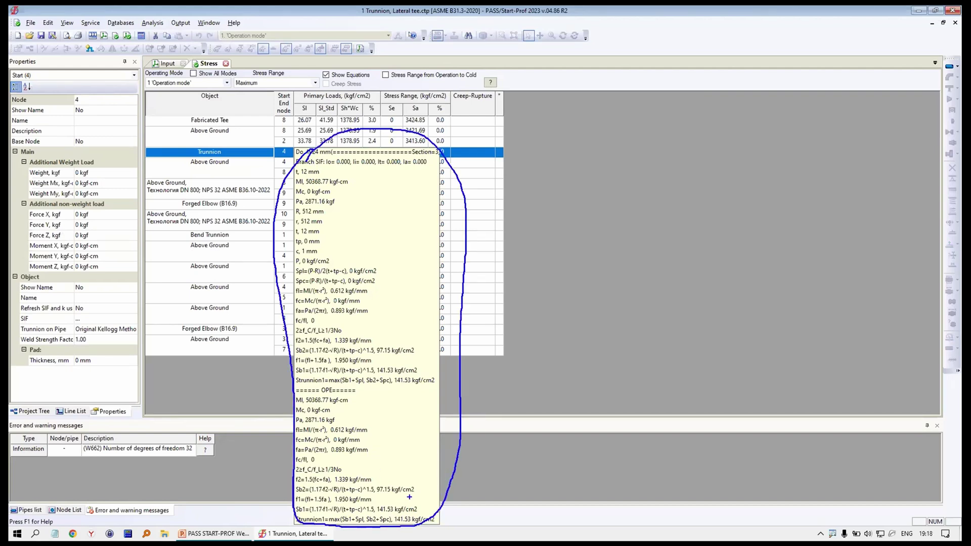
{"action": "key", "text": "Escape"}
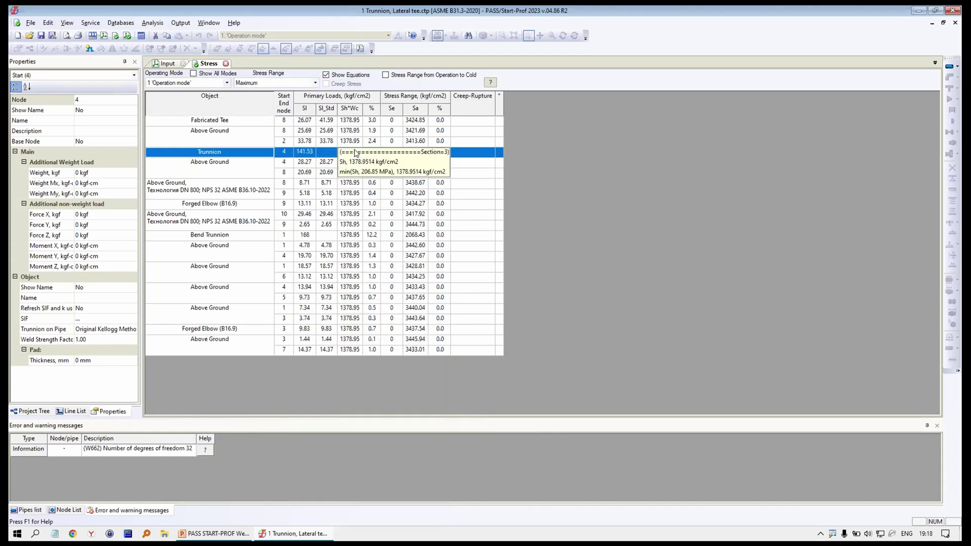
{"action": "left_click", "coordinate": [206, 236]}
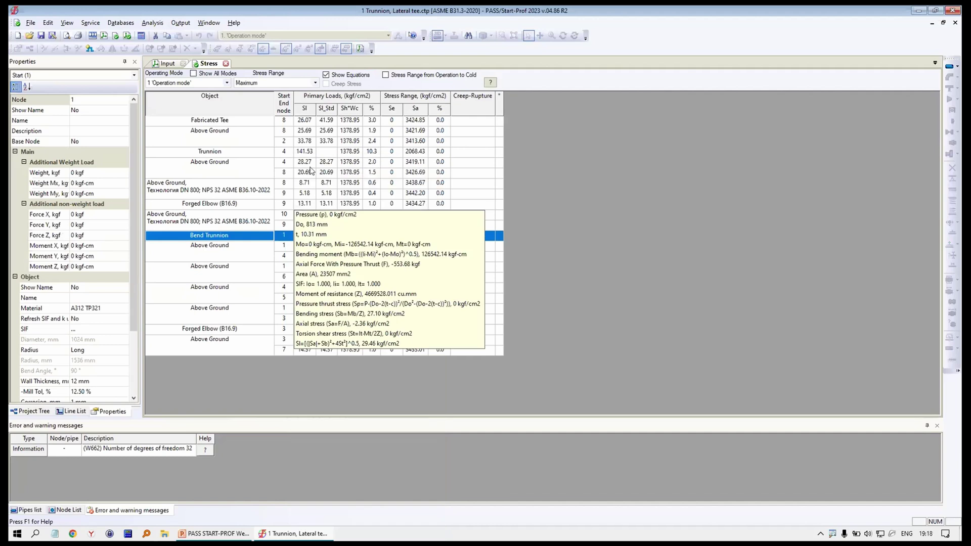
{"action": "left_click", "coordinate": [225, 64]}
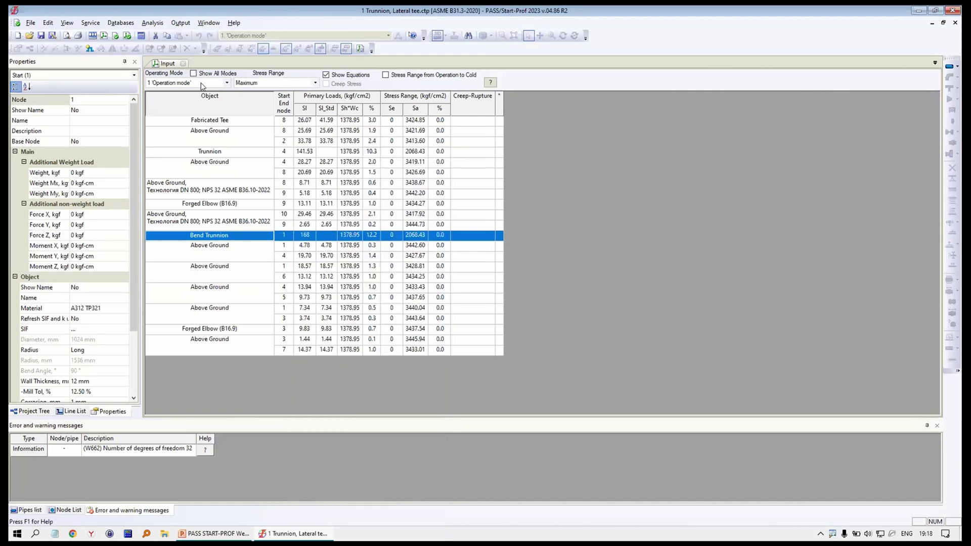
Start exporting the report to MS Word and remove all tables from its output list
{"action": "left_click", "coordinate": [31, 23]}
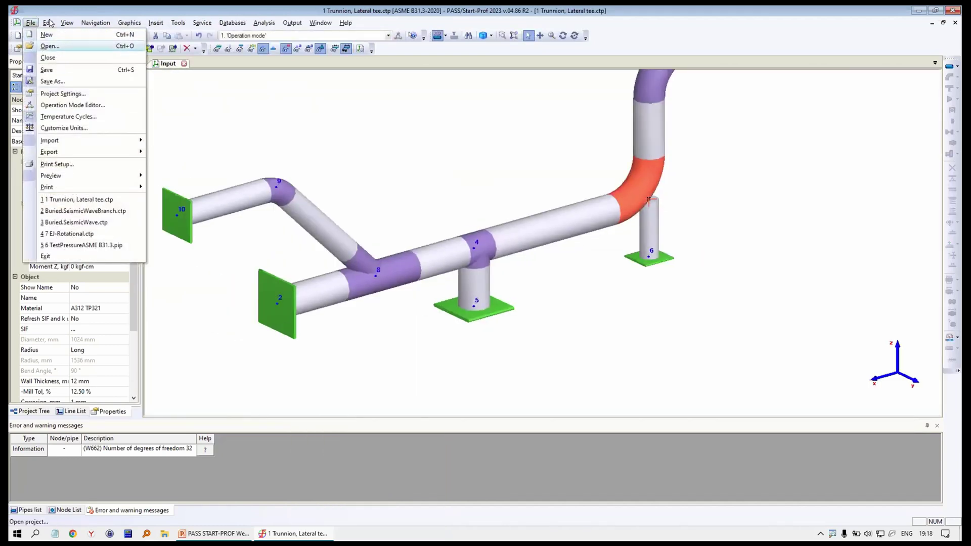
{"action": "left_click", "coordinate": [42, 20]}
{"action": "left_click", "coordinate": [30, 22]}
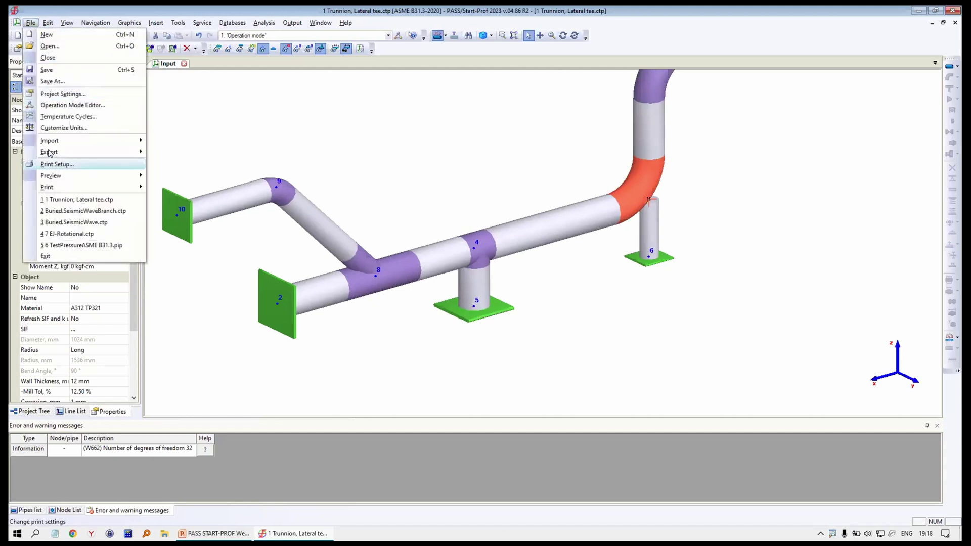
{"action": "mouse_move", "coordinate": [132, 157]}
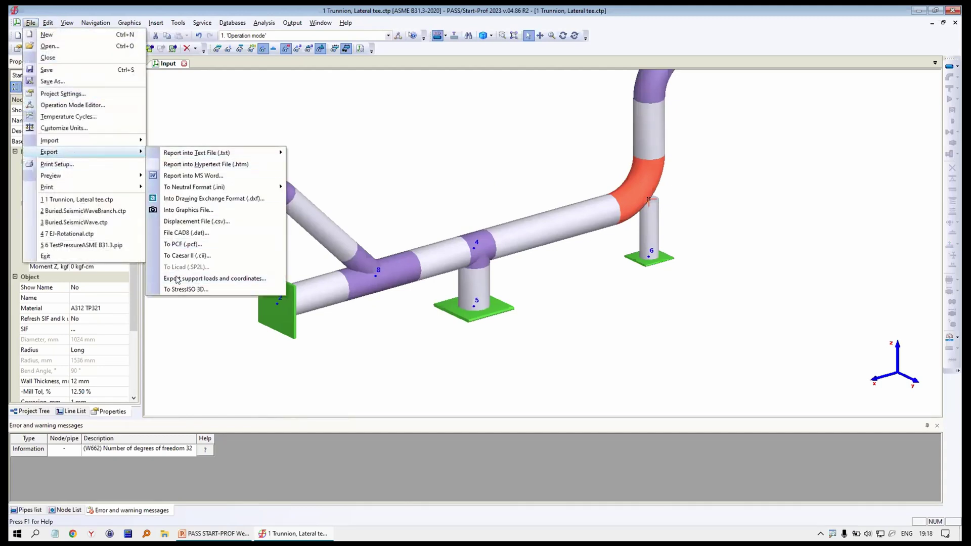
{"action": "left_click", "coordinate": [179, 176]}
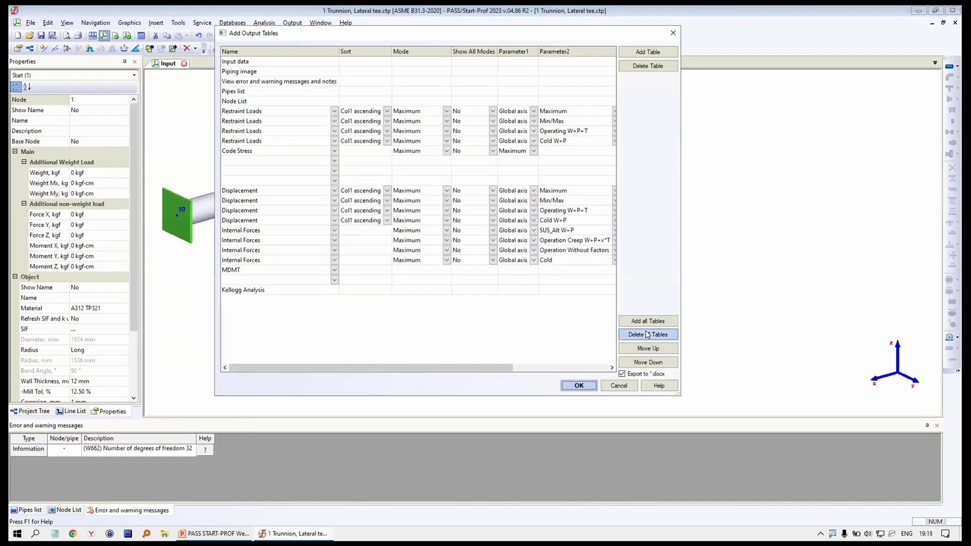
{"action": "left_click", "coordinate": [647, 334]}
Add the Kellogg Analysis table as the report's only output table and confirm the table list
{"action": "left_click", "coordinate": [647, 51]}
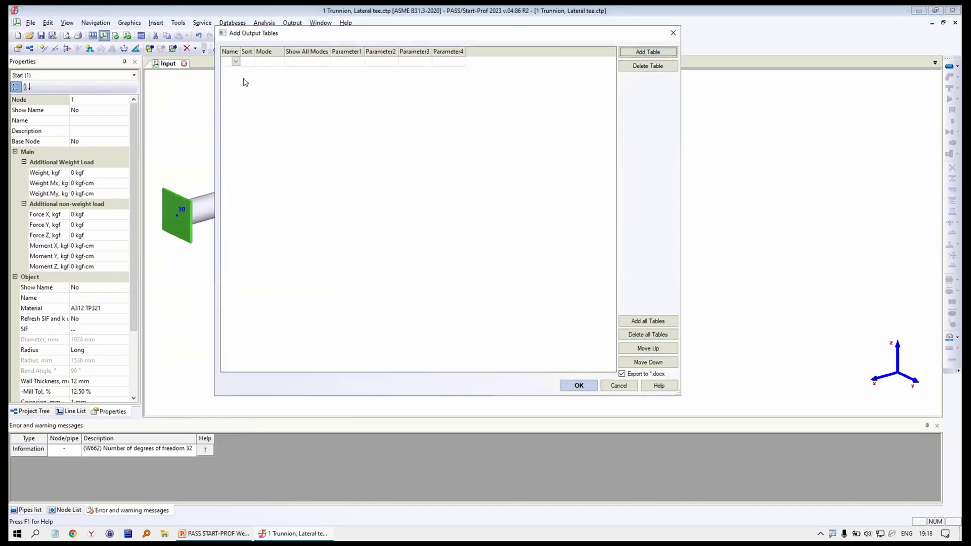
{"action": "left_click", "coordinate": [236, 61]}
{"action": "left_click", "coordinate": [242, 166]}
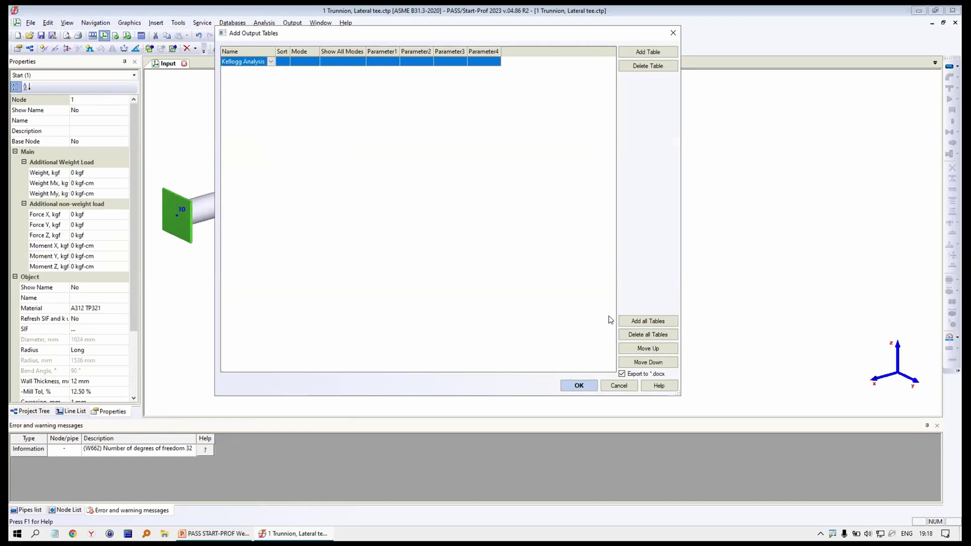
{"action": "left_click", "coordinate": [579, 384]}
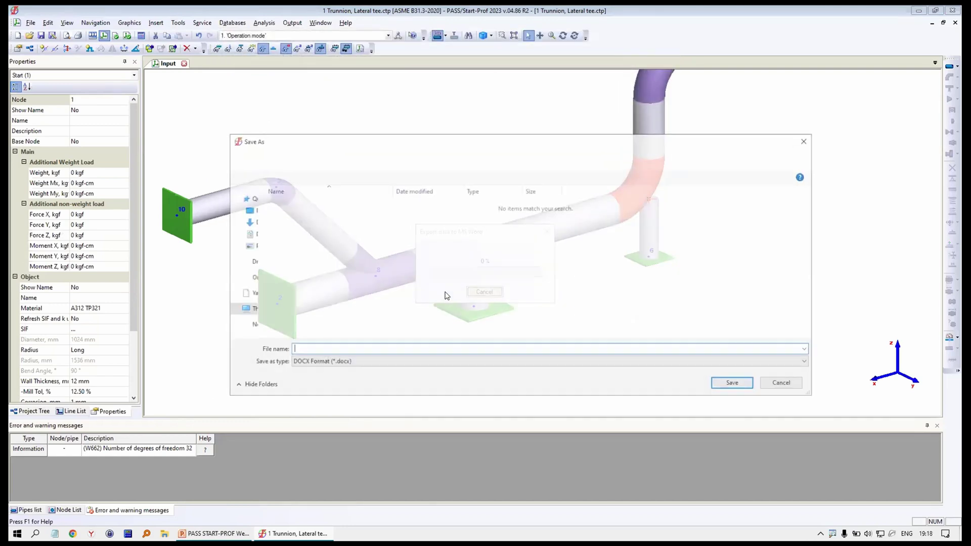
Save the report in DOCX format as 111 in the Examples folder and go to its Trunnion Check section
{"action": "type", "text": "111"}
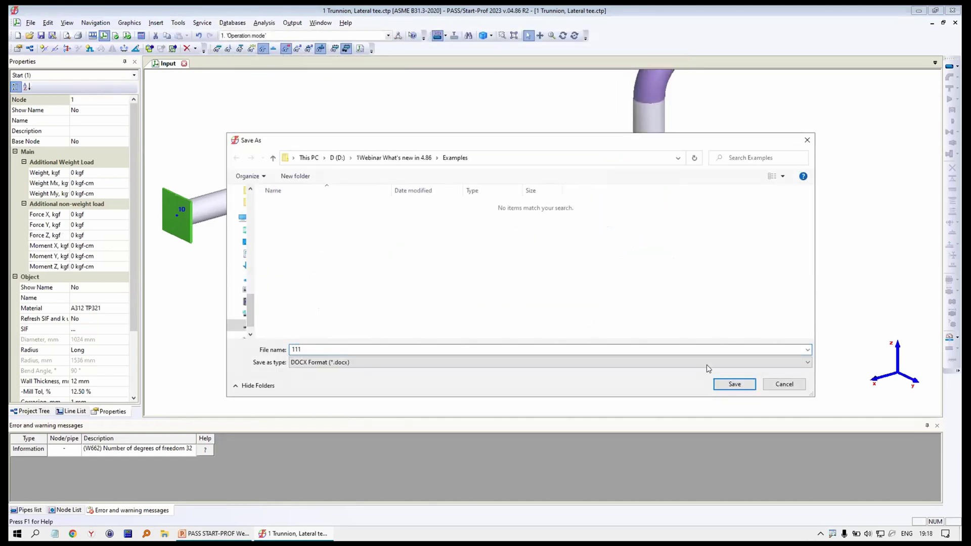
{"action": "left_click", "coordinate": [735, 384]}
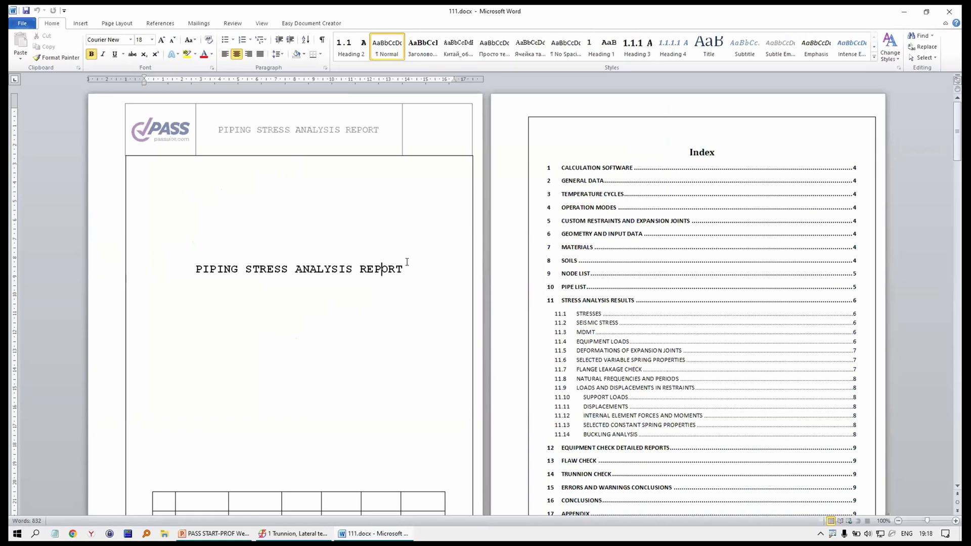
{"action": "scroll", "coordinate": [398, 262], "scroll_direction": "down", "scroll_amount": 20}
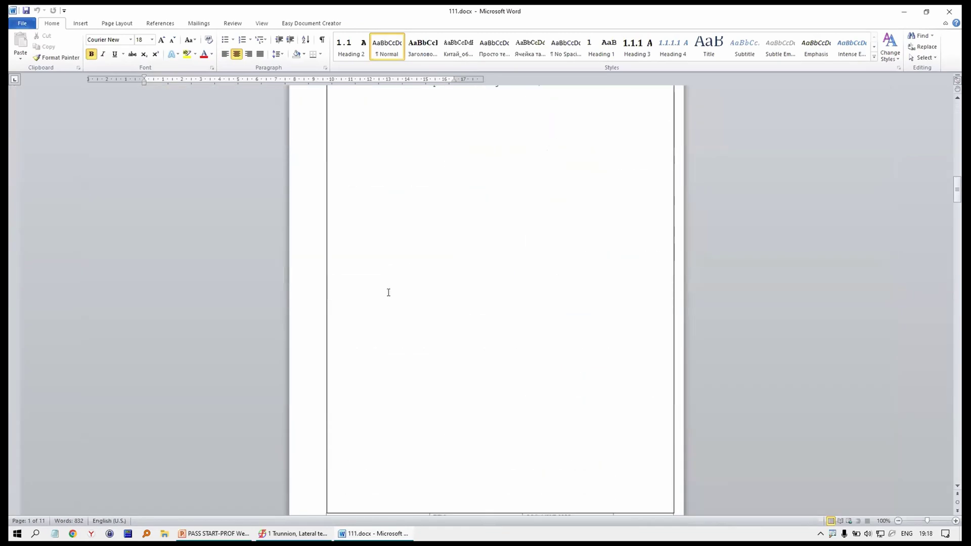
{"action": "scroll", "coordinate": [396, 282], "scroll_direction": "down", "scroll_amount": 15}
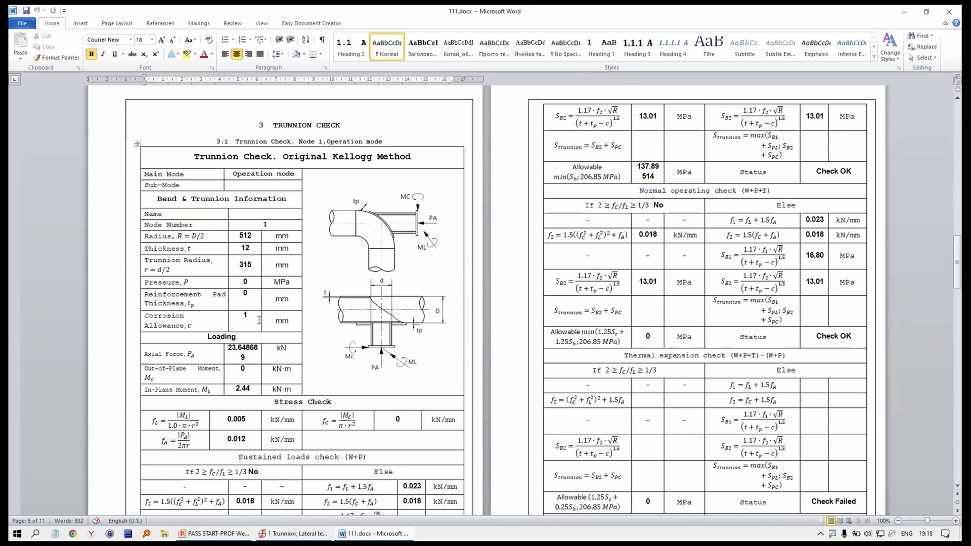
Examine the Original Kellogg Method trunnion check tables for nodes 1 and 4 in operation and test modes, and close the report
{"action": "scroll", "coordinate": [353, 299], "scroll_direction": "down", "scroll_amount": 3}
{"action": "scroll", "coordinate": [352, 300], "scroll_direction": "up", "scroll_amount": 3}
{"action": "left_click", "coordinate": [339, 174]}
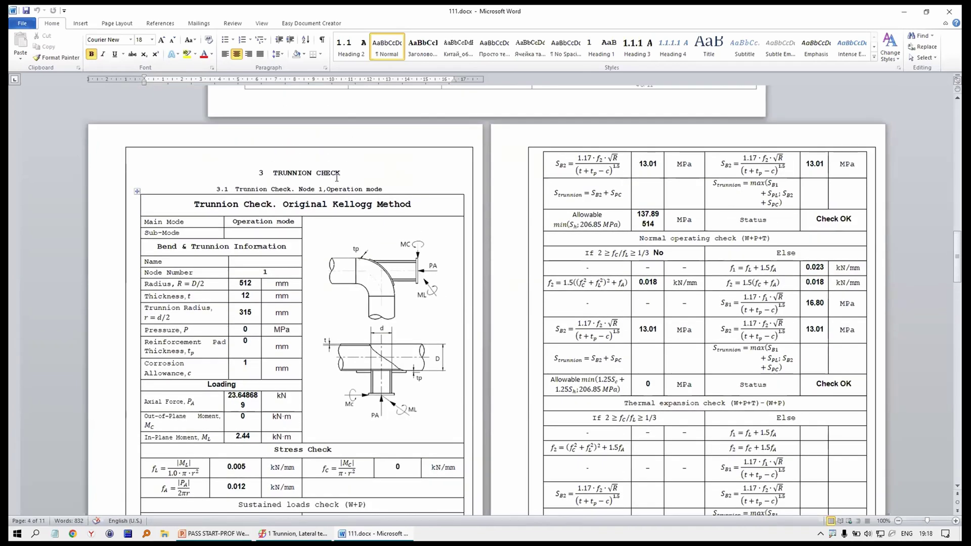
{"action": "scroll", "coordinate": [336, 249], "scroll_direction": "down", "scroll_amount": 2}
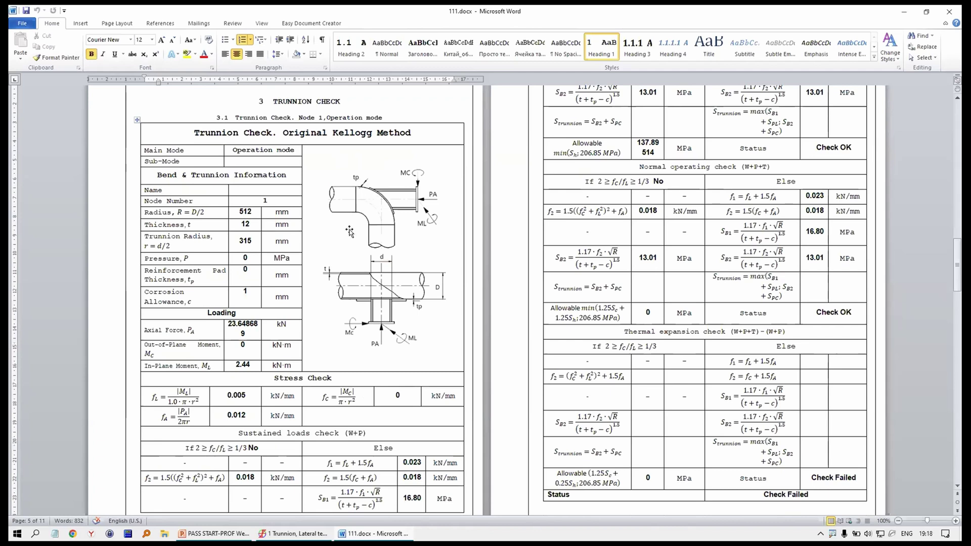
{"action": "scroll", "coordinate": [258, 294], "scroll_direction": "down", "scroll_amount": 2}
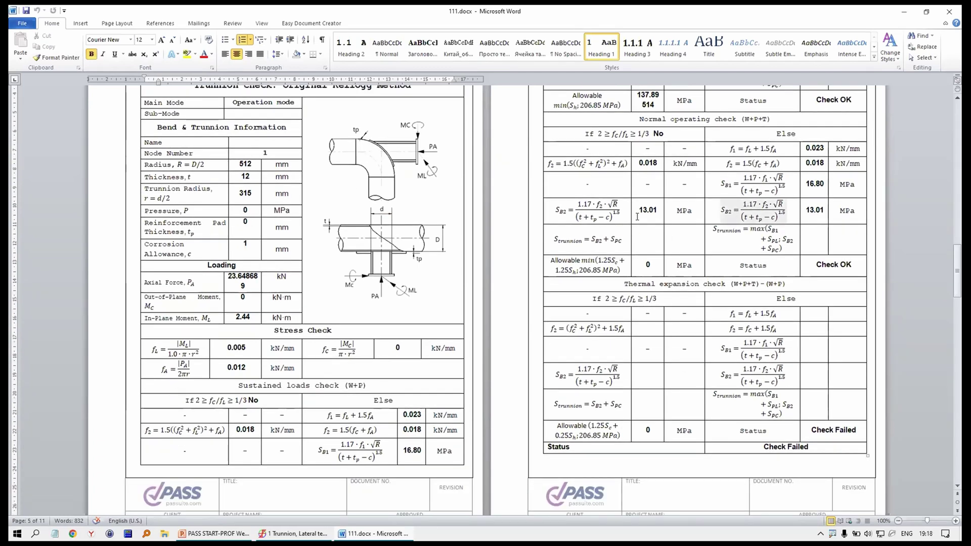
{"action": "scroll", "coordinate": [637, 217], "scroll_direction": "up", "scroll_amount": 2}
{"action": "scroll", "coordinate": [722, 260], "scroll_direction": "down", "scroll_amount": 10}
{"action": "scroll", "coordinate": [722, 260], "scroll_direction": "down", "scroll_amount": 20}
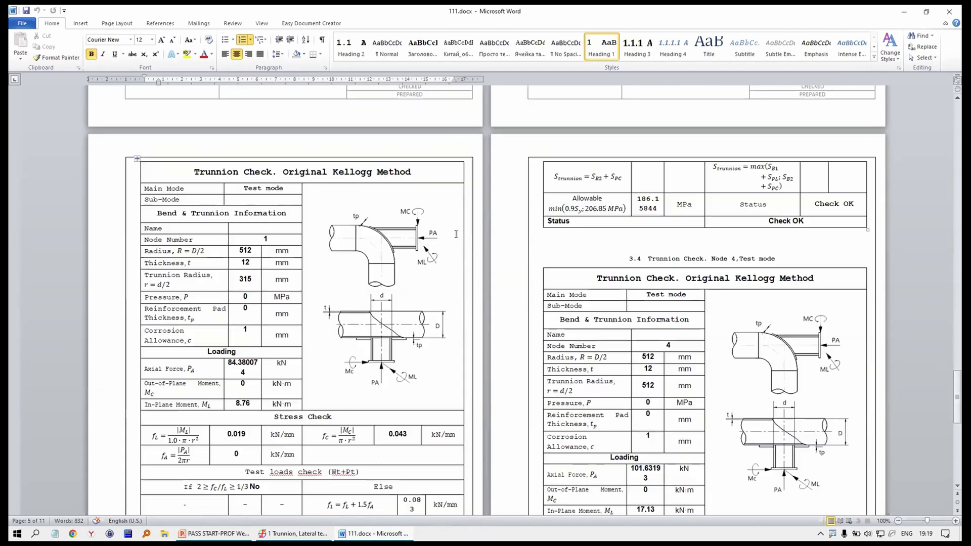
{"action": "scroll", "coordinate": [455, 234], "scroll_direction": "down", "scroll_amount": 20}
{"action": "scroll", "coordinate": [449, 245], "scroll_direction": "up", "scroll_amount": 7}
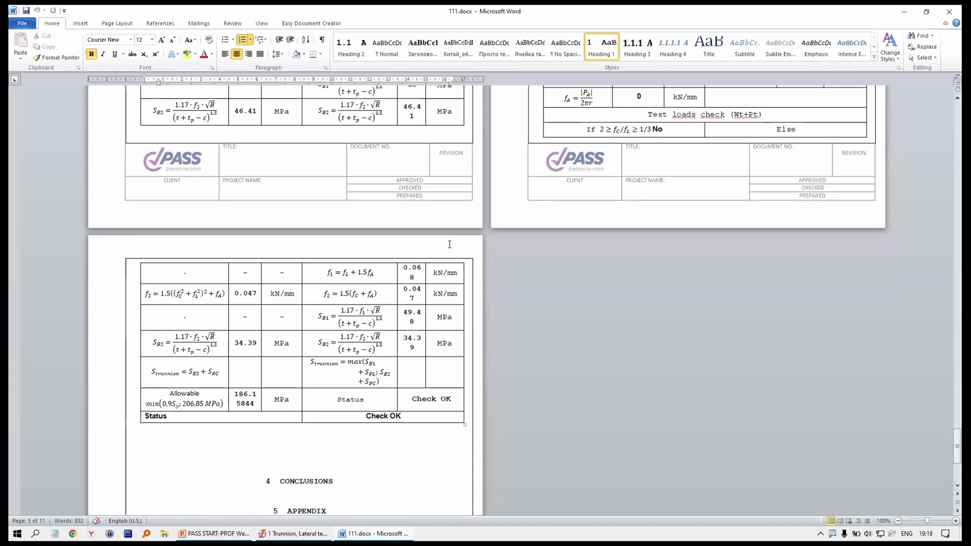
{"action": "scroll", "coordinate": [449, 245], "scroll_direction": "up", "scroll_amount": 14}
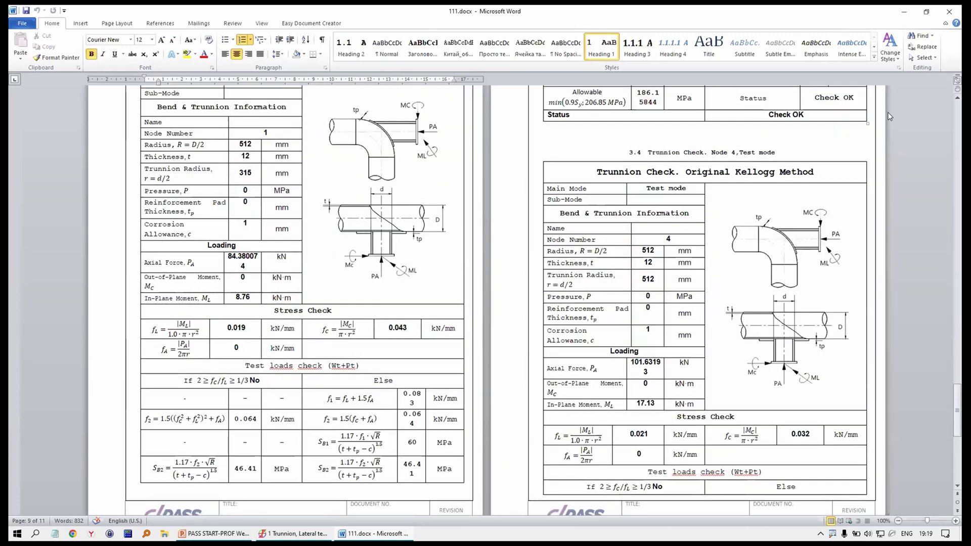
{"action": "left_click", "coordinate": [949, 11]}
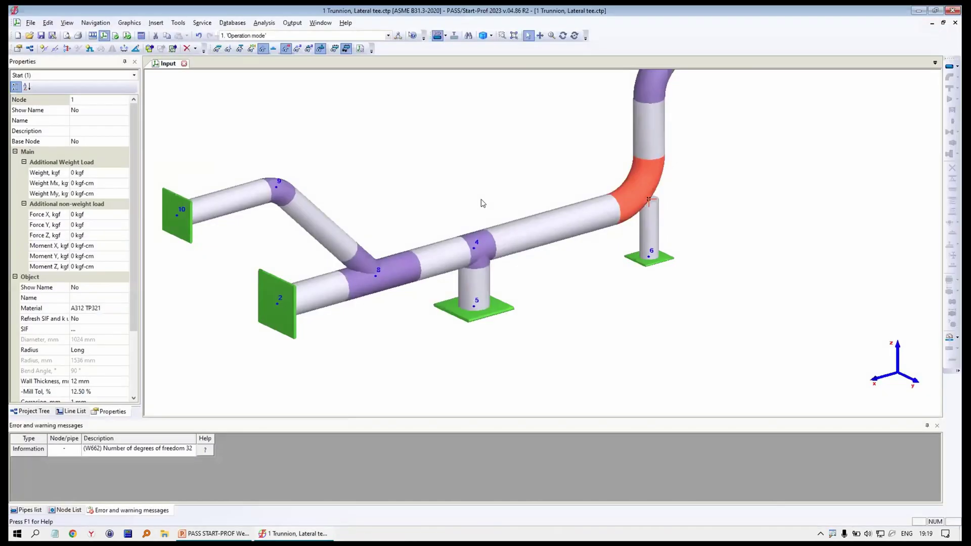
Set the node 4 trunnion's analysis method to Use SIF factors and enable refreshing its SIF and k using FEA
{"action": "middle_click_drag", "start_coordinate": [469, 202], "coordinate": [463, 205]}
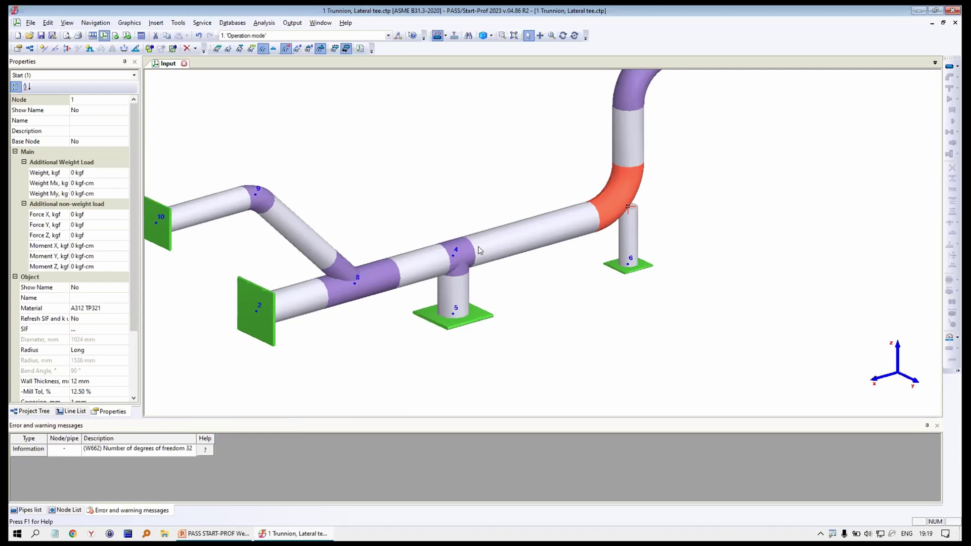
{"action": "double_click", "coordinate": [462, 261]}
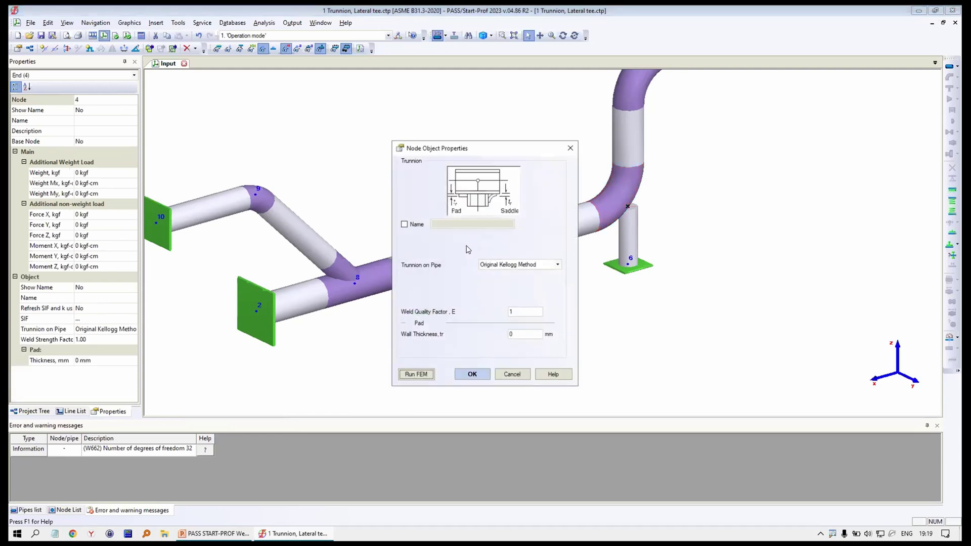
{"action": "left_click_drag", "start_coordinate": [505, 146], "coordinate": [594, 119]}
{"action": "left_click", "coordinate": [610, 242]}
{"action": "left_click", "coordinate": [591, 264]}
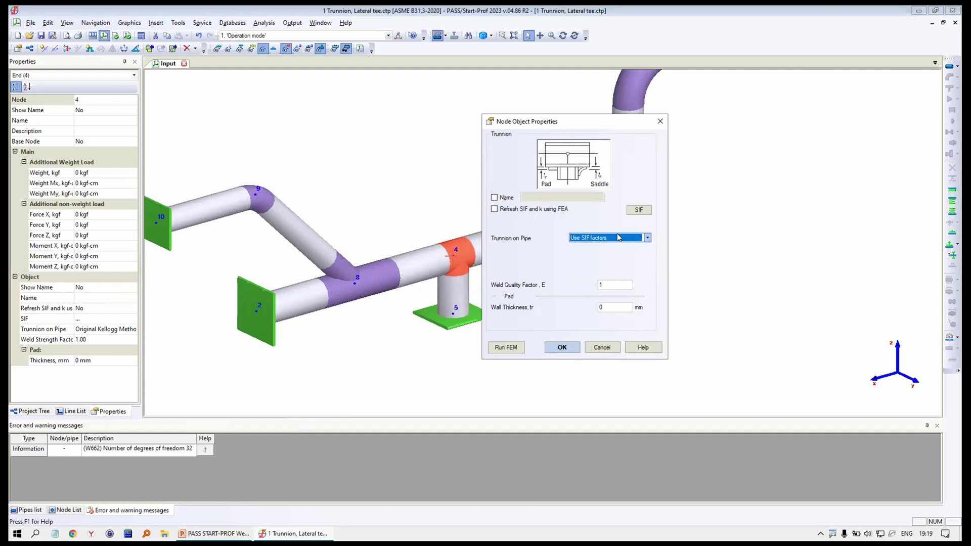
{"action": "left_click", "coordinate": [503, 212]}
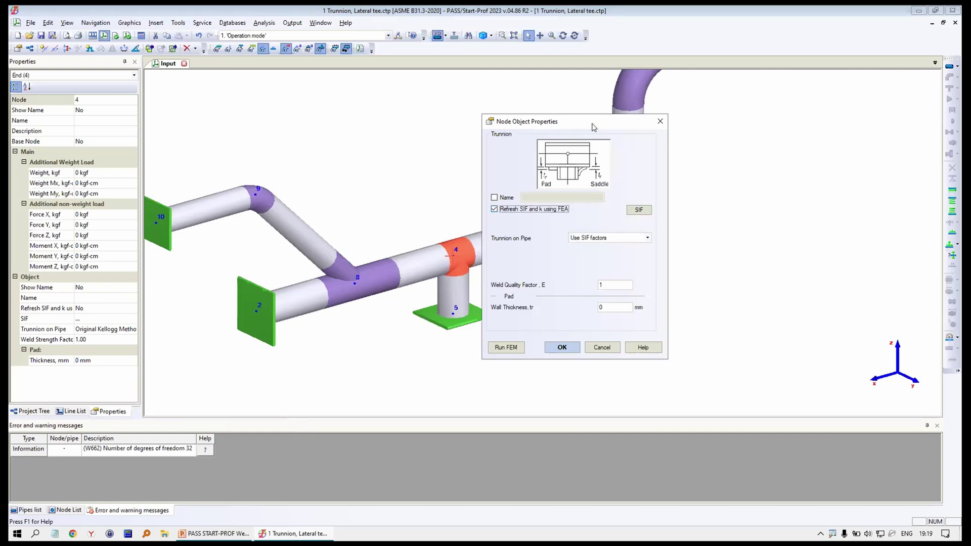
Calculate the node 4 trunnion's stress intensification and flexibility factors by FEA, and accept them along with the trunnion properties
{"action": "left_click_drag", "start_coordinate": [577, 120], "coordinate": [261, 101]}
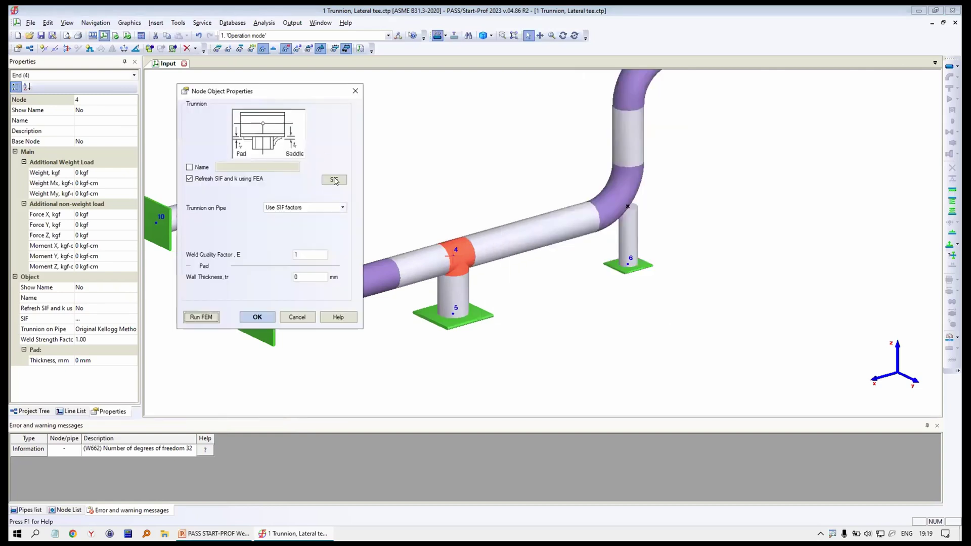
{"action": "left_click", "coordinate": [330, 181]}
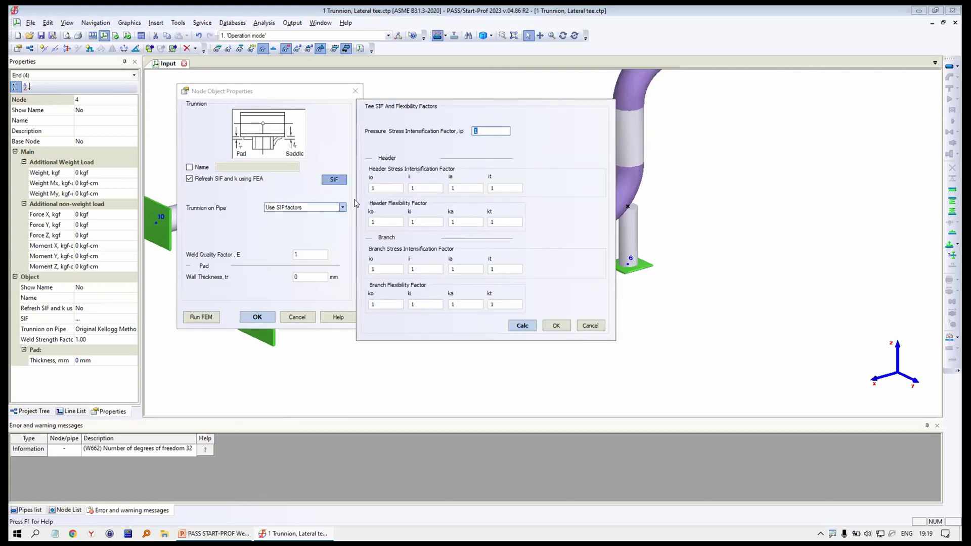
{"action": "left_click", "coordinate": [423, 190]}
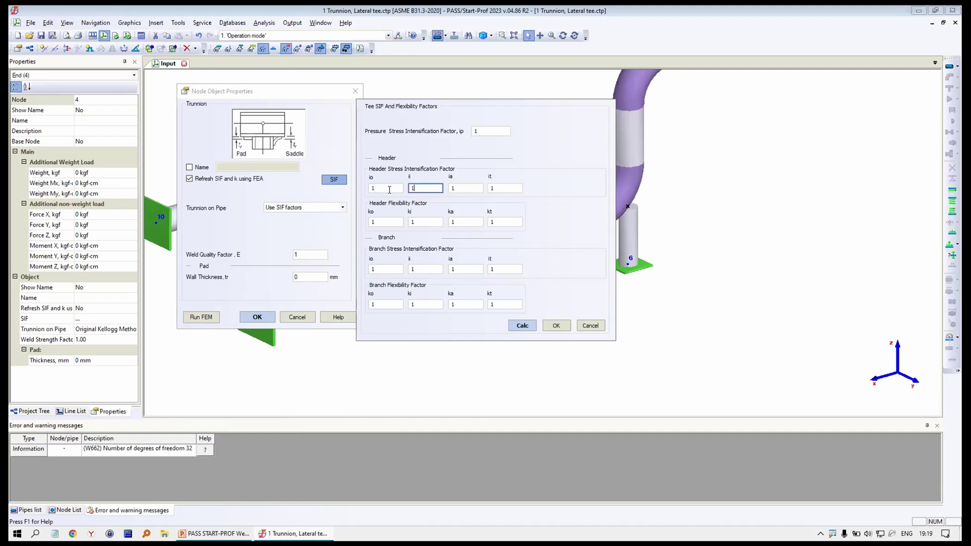
{"action": "key", "text": "Tab"}
{"action": "left_click_drag", "start_coordinate": [288, 93], "coordinate": [239, 82]}
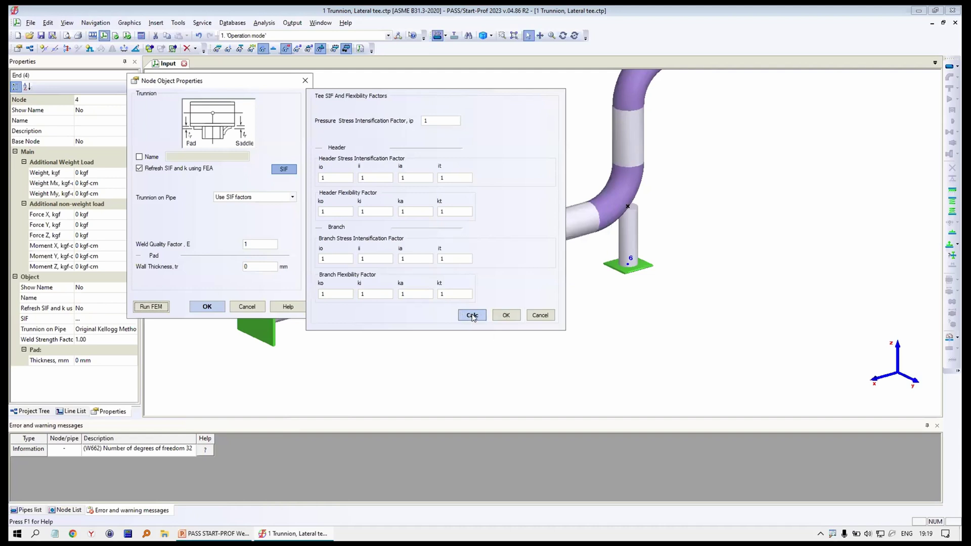
{"action": "left_click", "coordinate": [472, 315]}
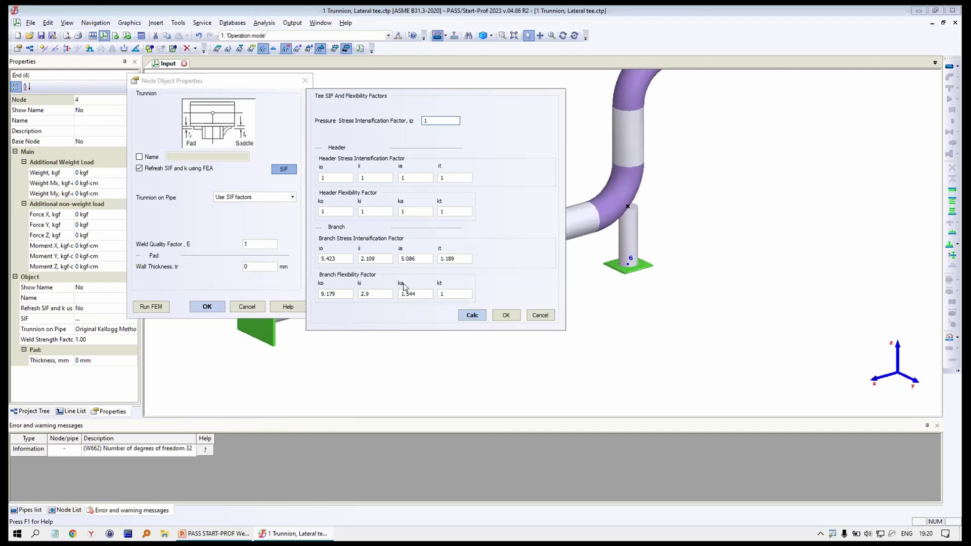
{"action": "left_click", "coordinate": [506, 315]}
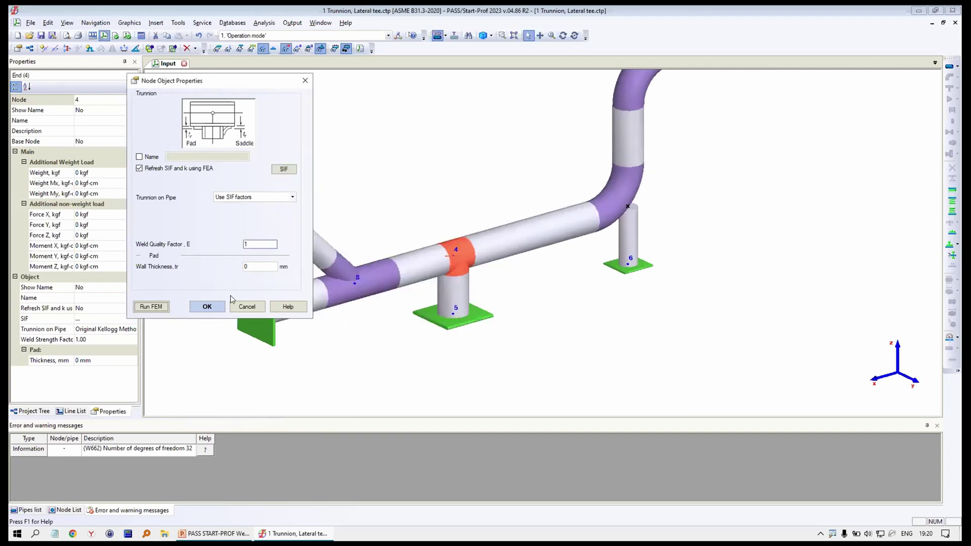
{"action": "left_click", "coordinate": [207, 307]}
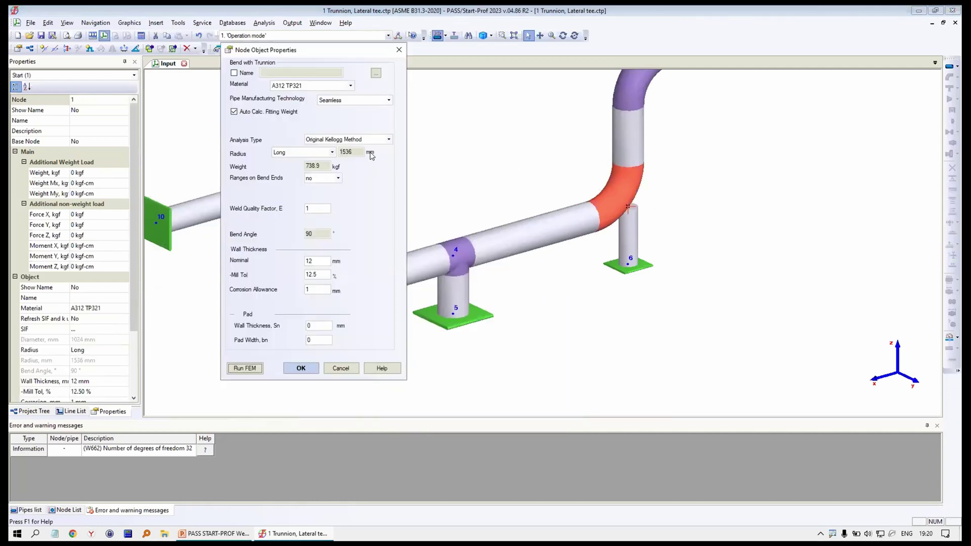
Set the node 1 bend trunnion's analysis type to Use SIF factors with FEA refresh, check its factors and confirm the properties
{"action": "left_click", "coordinate": [347, 140]}
{"action": "left_click", "coordinate": [339, 169]}
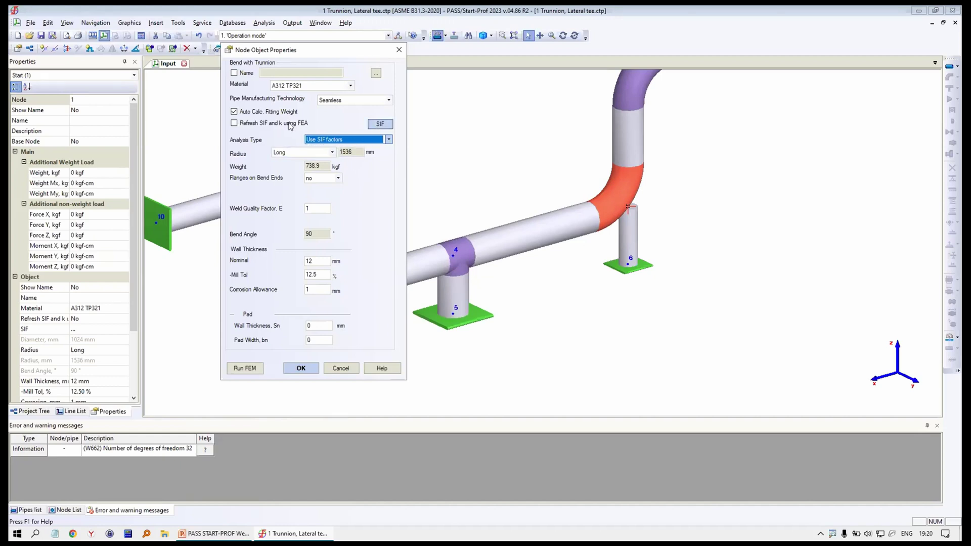
{"action": "left_click", "coordinate": [242, 124]}
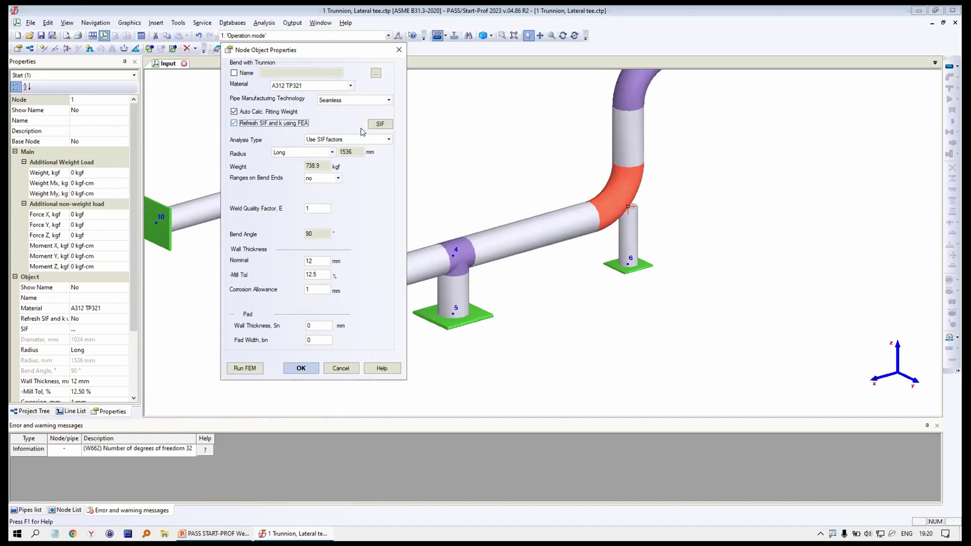
{"action": "key", "text": "Tab"}
{"action": "key", "text": "Return"}
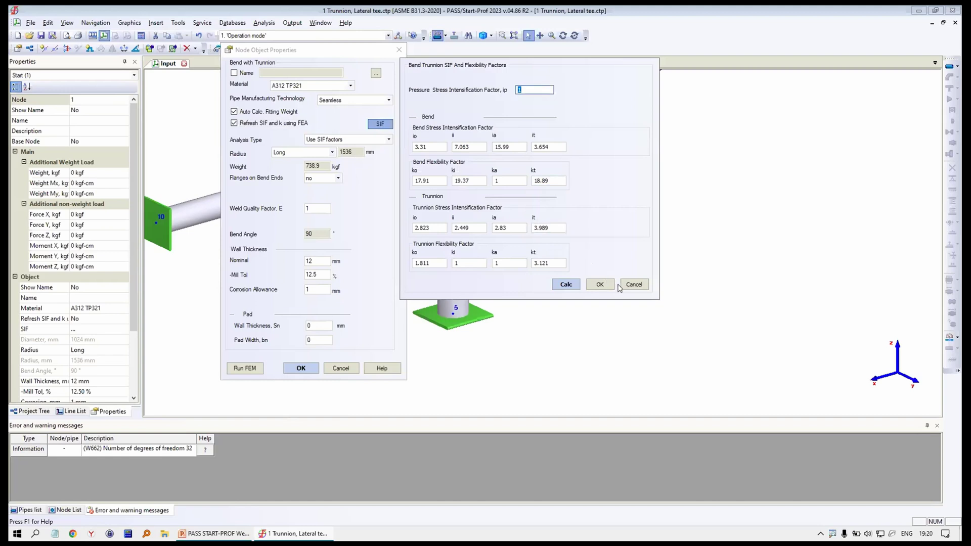
{"action": "left_click", "coordinate": [635, 285]}
{"action": "left_click", "coordinate": [300, 369]}
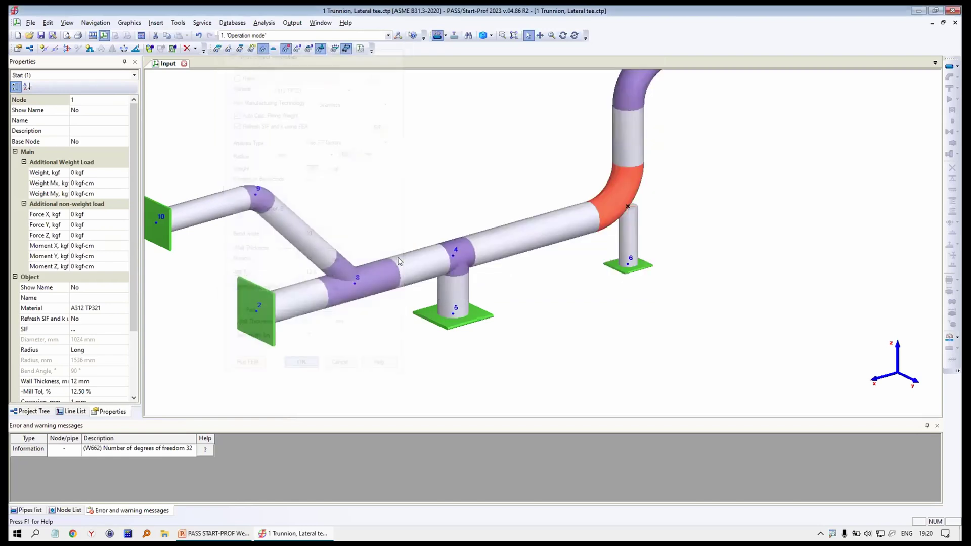
Examine the SIF and flexibility factors of the fabricated tee at node 8 and leave its properties unchanged
{"action": "double_click", "coordinate": [372, 278]}
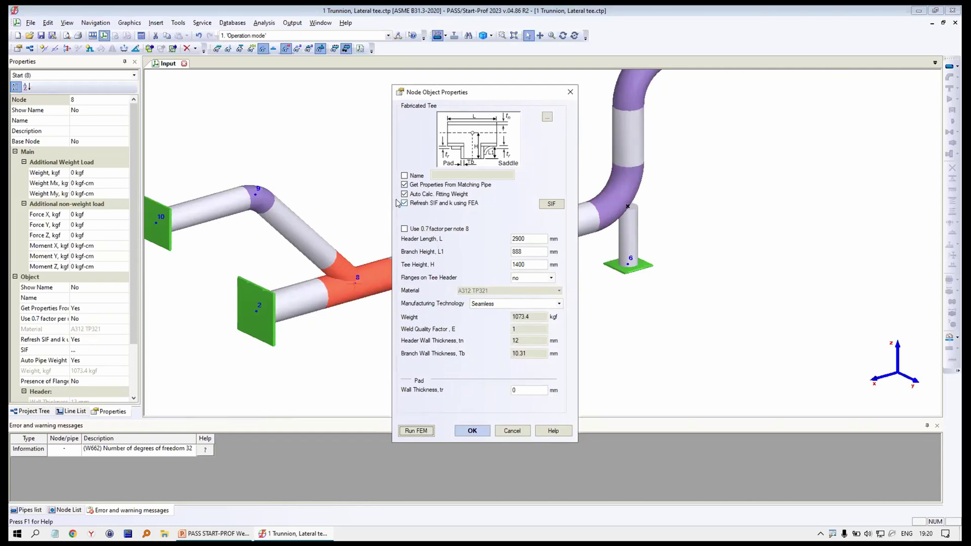
{"action": "left_click", "coordinate": [551, 204]}
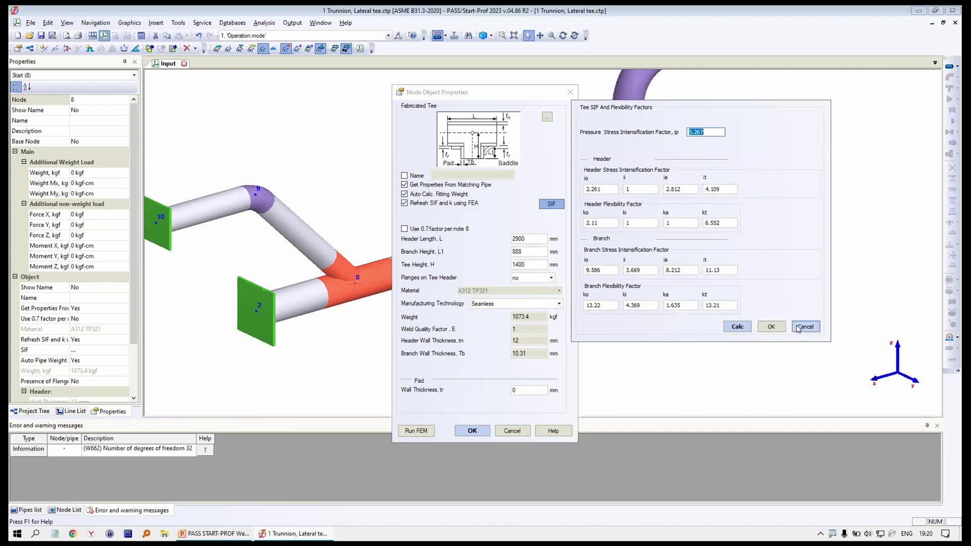
{"action": "left_click", "coordinate": [798, 328]}
{"action": "left_click", "coordinate": [512, 431]}
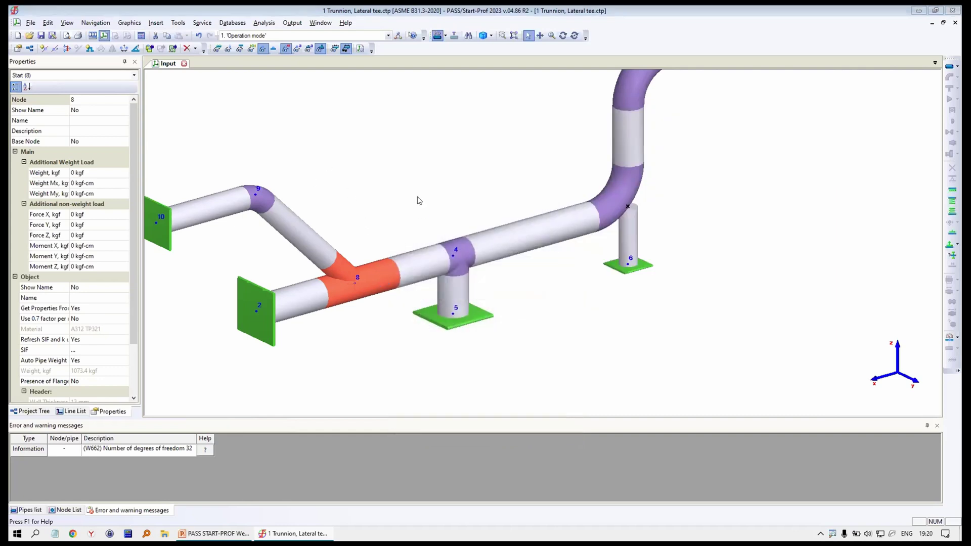
Run the piping analysis with FEM recalculation of SIF and flexibility factors for all objects
{"action": "key", "text": "Escape"}
{"action": "left_click", "coordinate": [141, 36]}
{"action": "key", "text": "alt+Tab"}
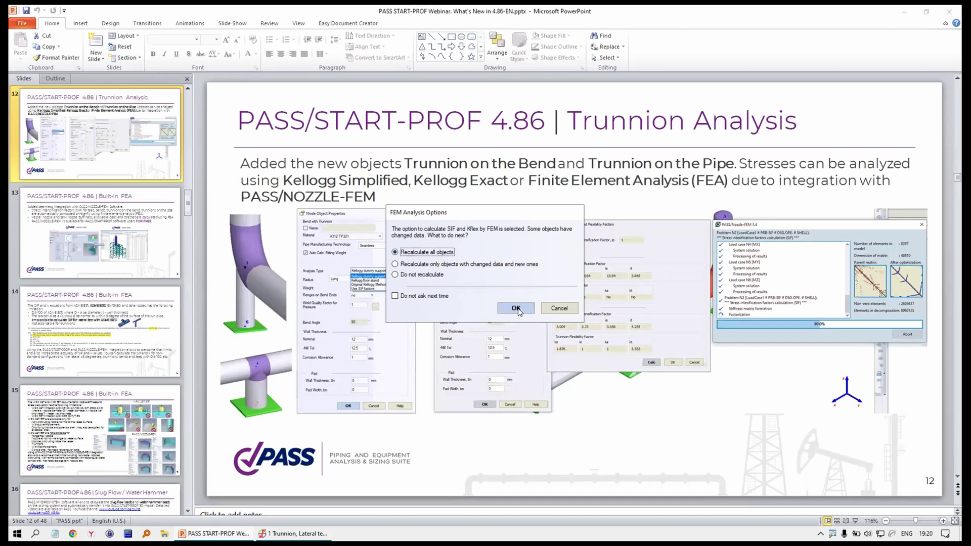
{"action": "key", "text": "alt+Tab"}
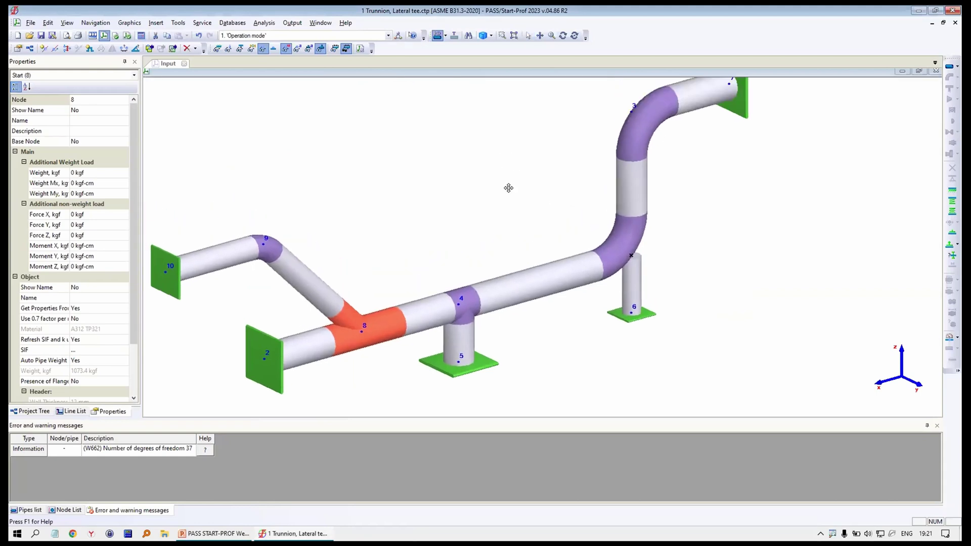
Open the piping stress results and set the stress range to 1 'Operation mode' (1-1A)
{"action": "left_click", "coordinate": [293, 23]}
{"action": "left_click", "coordinate": [314, 35]}
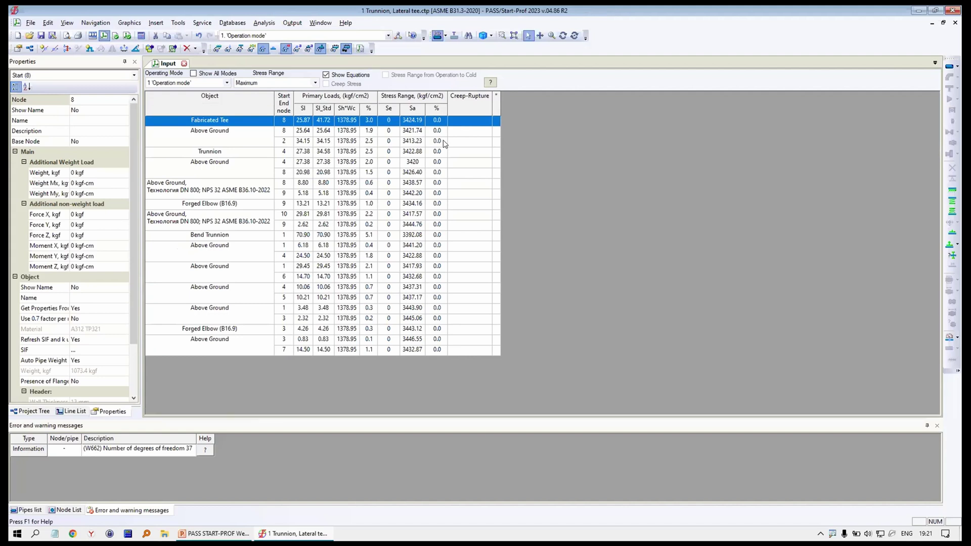
{"action": "left_click", "coordinate": [248, 83]}
{"action": "left_click", "coordinate": [263, 100]}
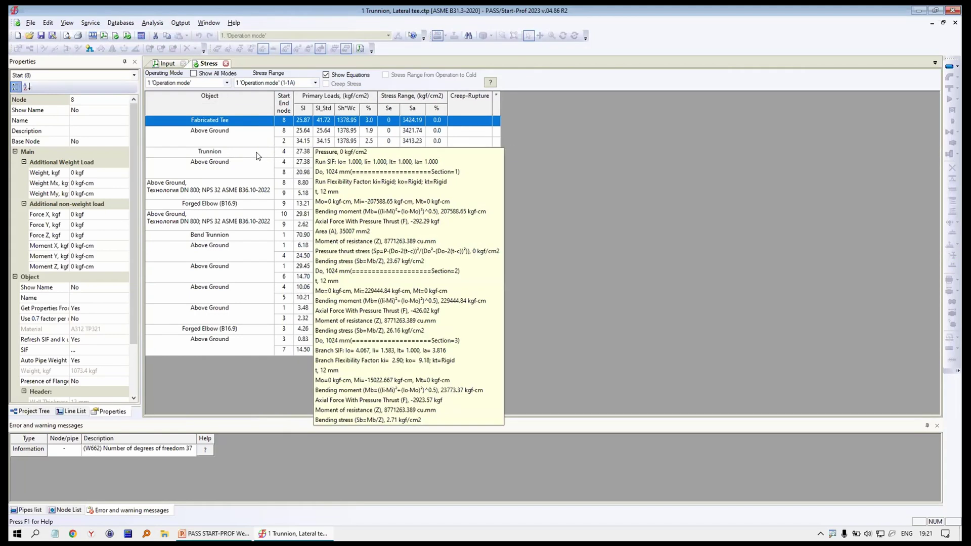
Examine the bend trunnion row and the primary-load stress equations of the node 8 fabricated tee
{"action": "mouse_move", "coordinate": [272, 235]}
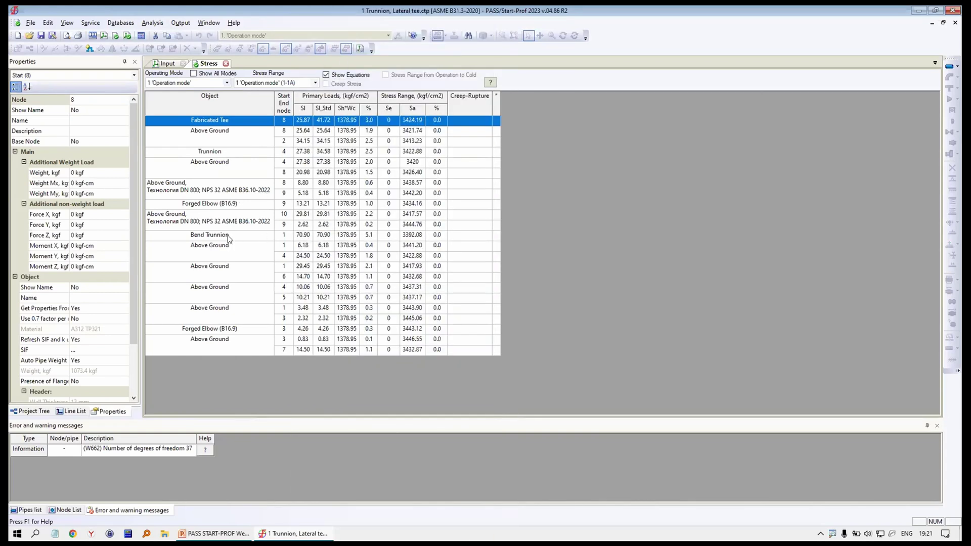
{"action": "mouse_move", "coordinate": [304, 122]}
{"action": "left_click", "coordinate": [318, 125]}
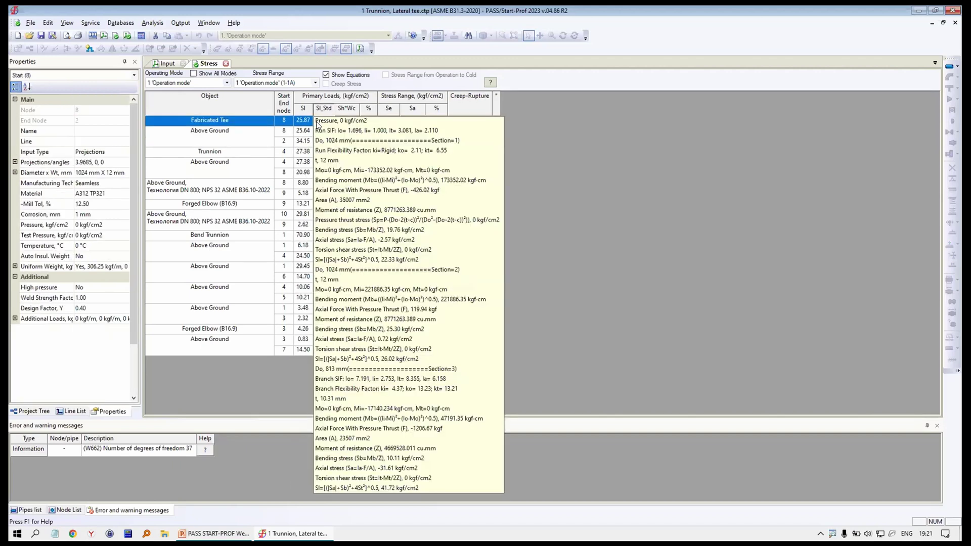
Check the SI stress equations of the node 8 fabricated tee, close the stress results and switch to the PowerPoint slides
{"action": "mouse_move", "coordinate": [307, 125]}
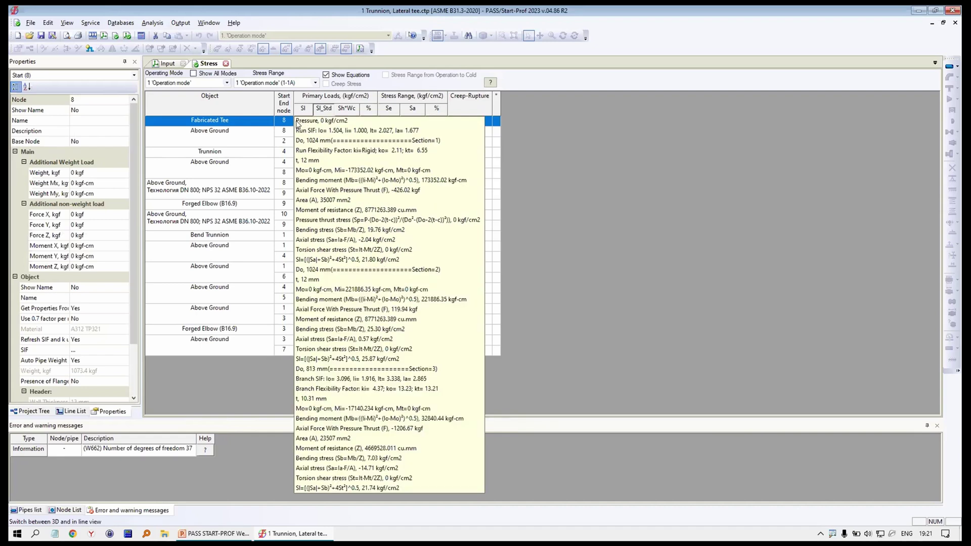
{"action": "left_click", "coordinate": [226, 63]}
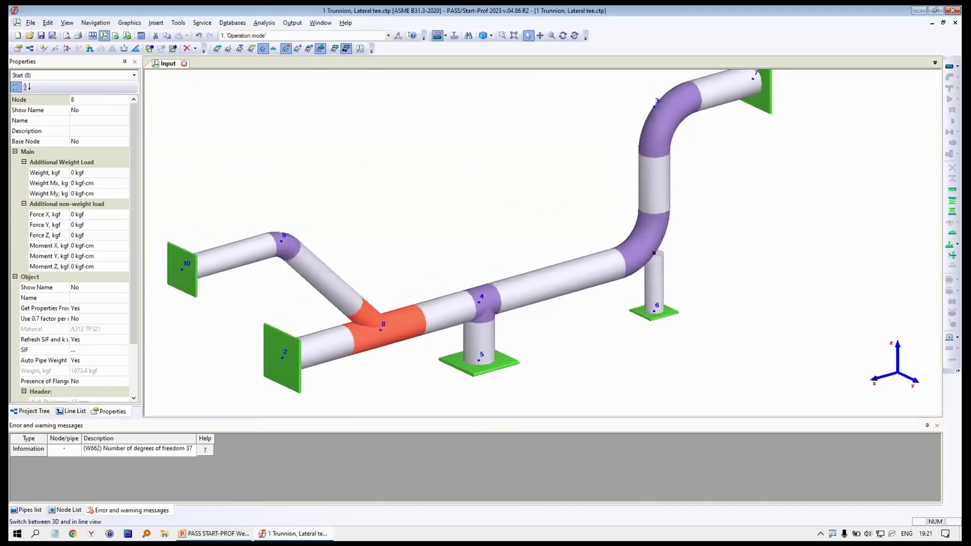
{"action": "key", "text": "alt+Tab"}
{"action": "left_click", "coordinate": [856, 521]}
{"action": "left_click", "coordinate": [659, 344]}
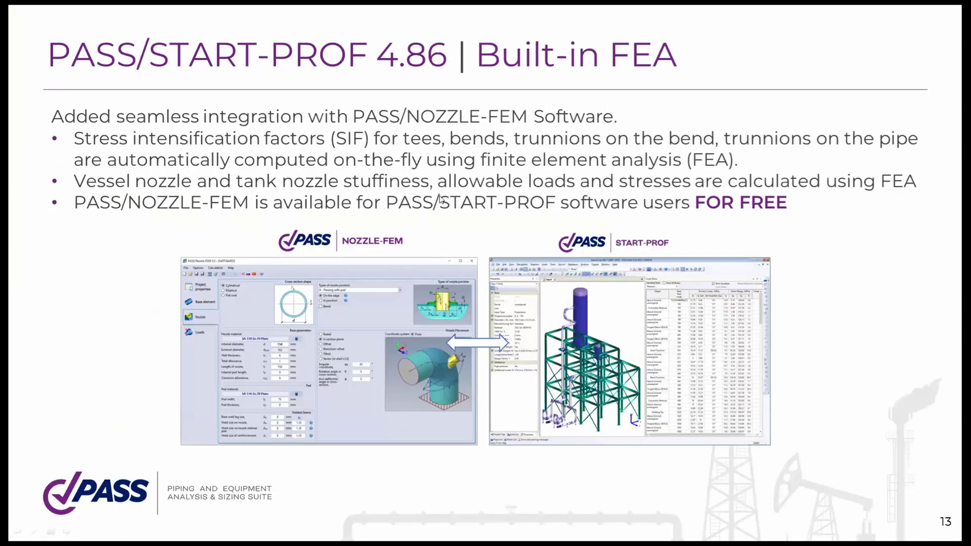
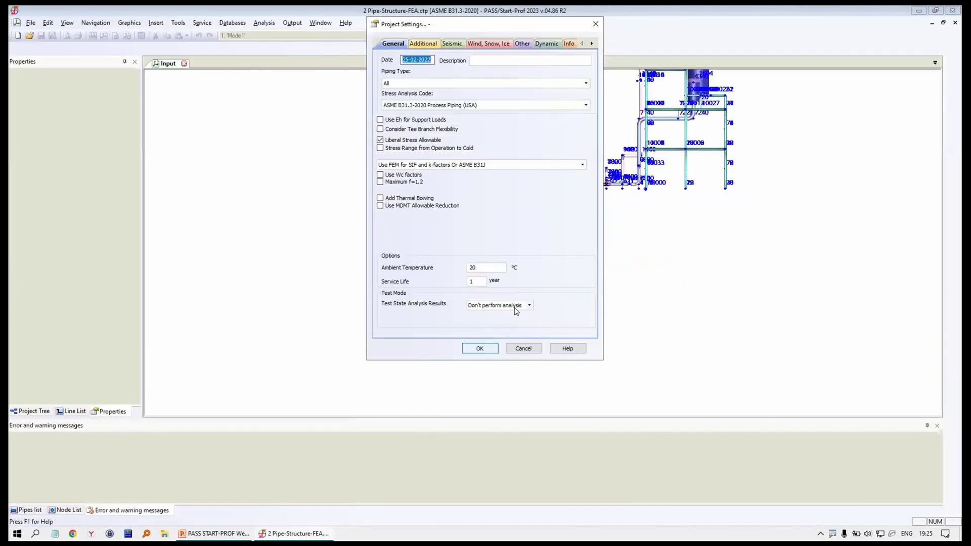
Accept the project settings of 2 Pipe-Structure-FEA and examine the properties of the API 610 pump below the piping loop
{"action": "left_click", "coordinate": [483, 348]}
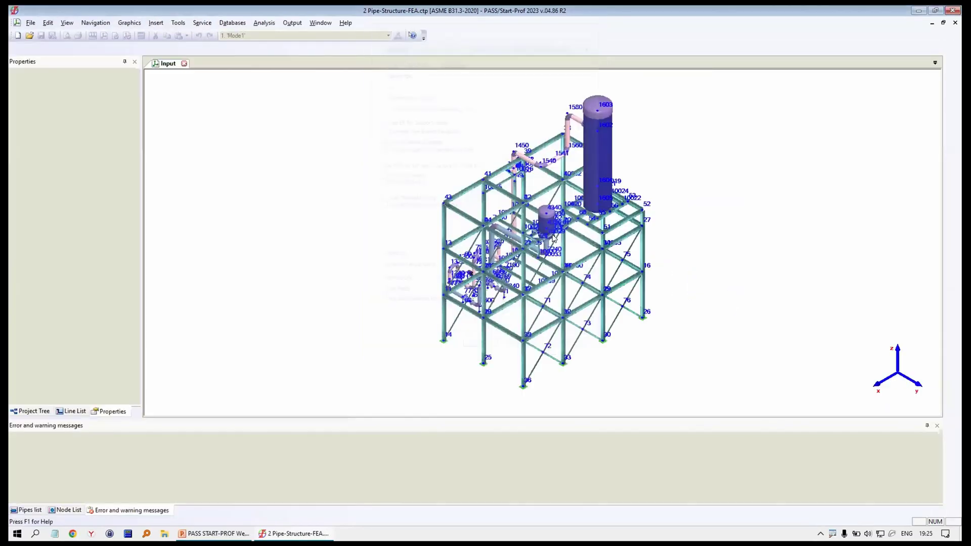
{"action": "left_click", "coordinate": [563, 36]}
{"action": "left_click_drag", "start_coordinate": [752, 224], "coordinate": [469, 358]}
{"action": "scroll", "coordinate": [468, 359], "scroll_direction": "up", "scroll_amount": 8}
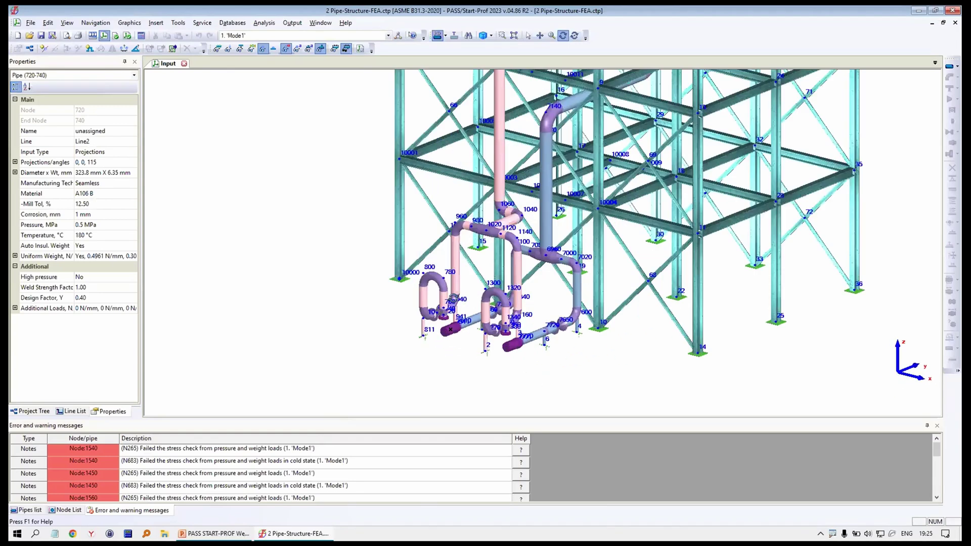
{"action": "key", "text": "Escape"}
{"action": "double_click", "coordinate": [424, 289]}
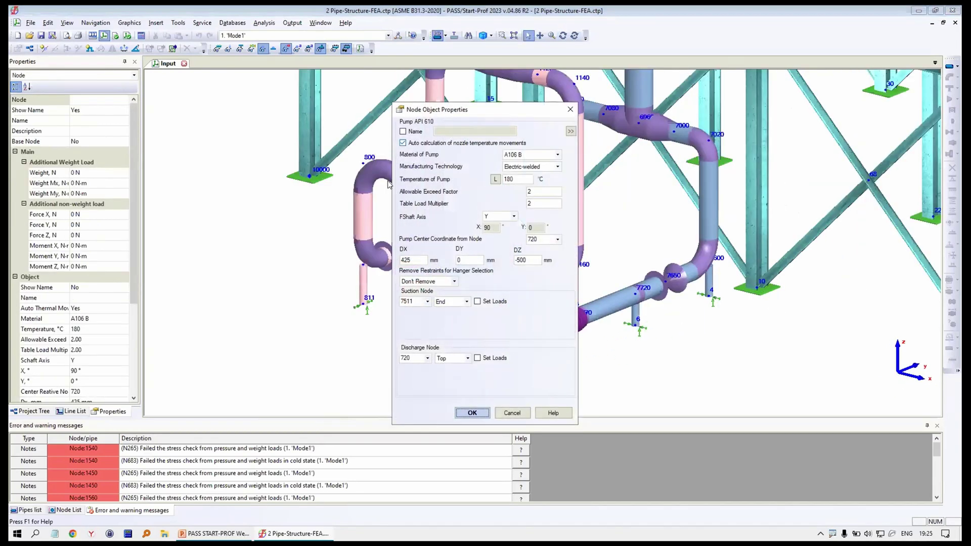
{"action": "key", "text": "Escape"}
Examine the FEA-based SIF option of the welding tee at node 1020 and leave its properties unchanged
{"action": "scroll", "coordinate": [571, 239], "scroll_direction": "down", "scroll_amount": 6}
{"action": "scroll", "coordinate": [587, 248], "scroll_direction": "up", "scroll_amount": 6}
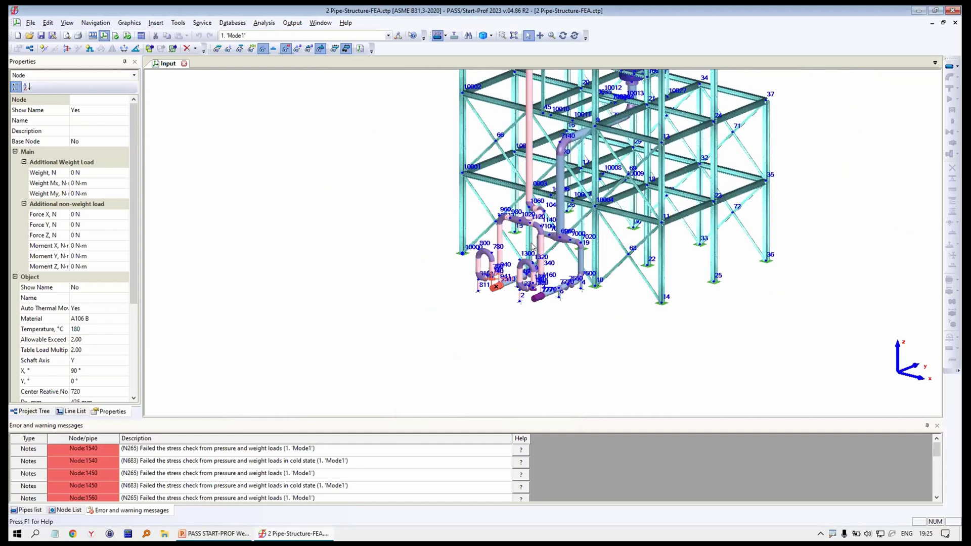
{"action": "left_click", "coordinate": [529, 246]}
{"action": "left_click", "coordinate": [410, 204]}
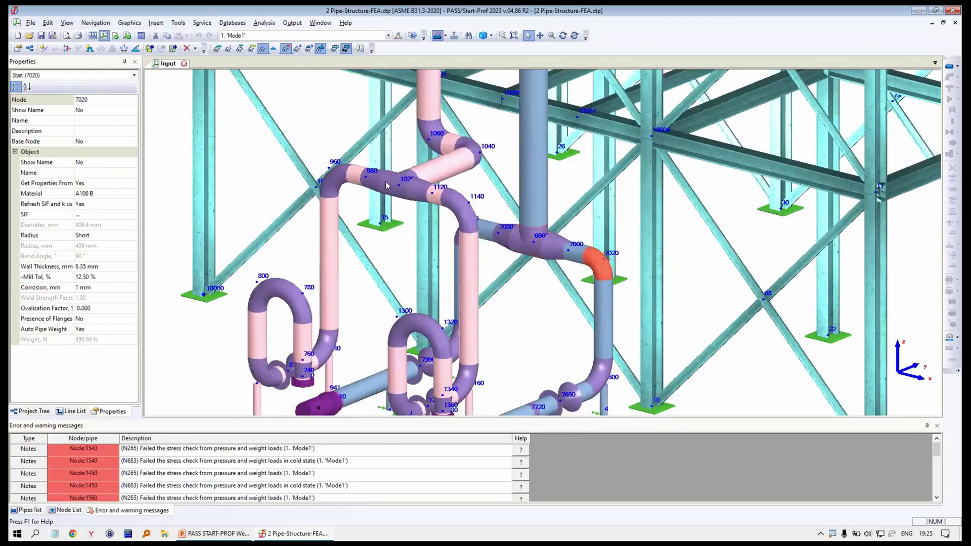
{"action": "double_click", "coordinate": [396, 188]}
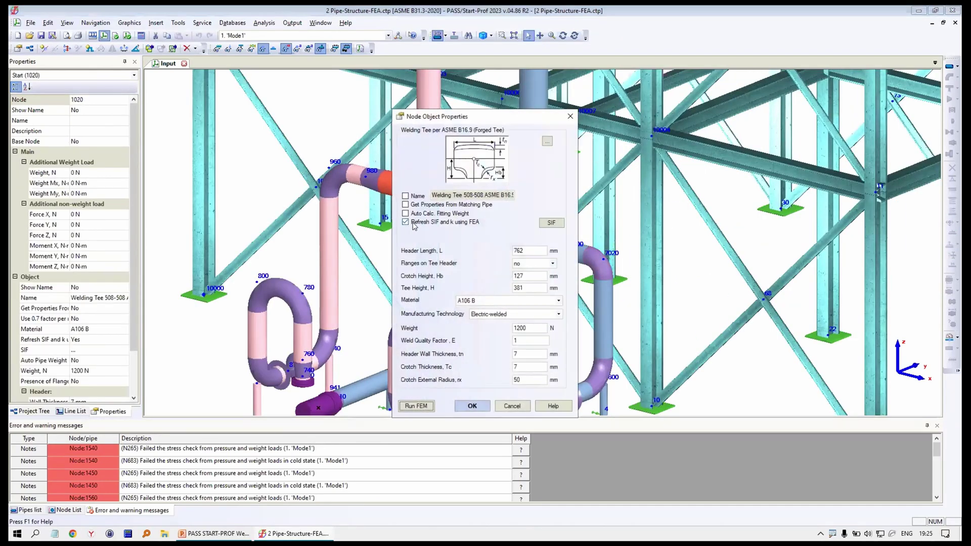
{"action": "left_click", "coordinate": [512, 406]}
Inspect the flange pair at node 1600 beside the tall vessel and leave its properties unchanged
{"action": "scroll", "coordinate": [586, 259], "scroll_direction": "down", "scroll_amount": 3}
{"action": "middle_click_drag", "start_coordinate": [571, 151], "coordinate": [492, 263]}
{"action": "middle_click_drag", "start_coordinate": [448, 119], "coordinate": [451, 193]}
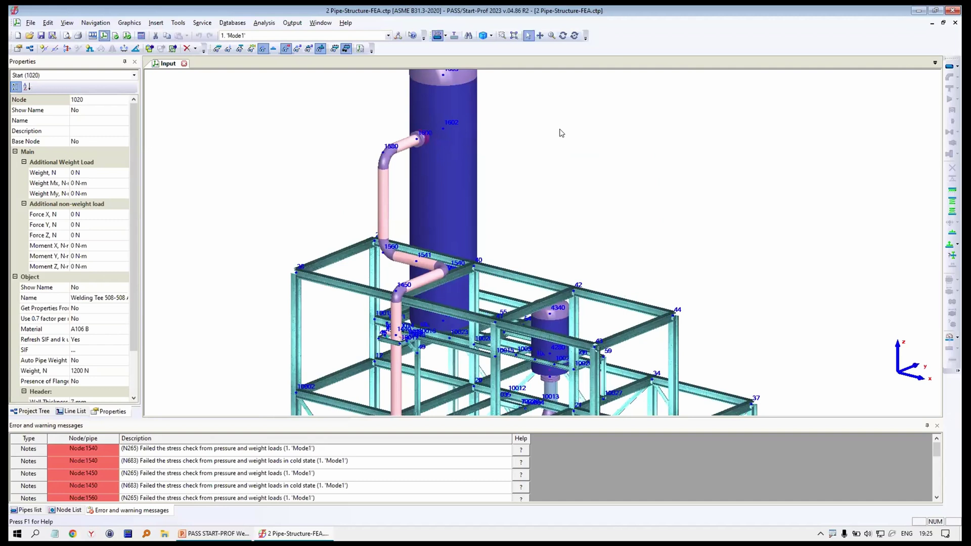
{"action": "middle_click_drag", "start_coordinate": [483, 129], "coordinate": [547, 214]}
{"action": "left_click", "coordinate": [563, 36]}
{"action": "left_click_drag", "start_coordinate": [606, 249], "coordinate": [483, 230]}
{"action": "scroll", "coordinate": [547, 218], "scroll_direction": "up", "scroll_amount": 5}
{"action": "key", "text": "Escape"}
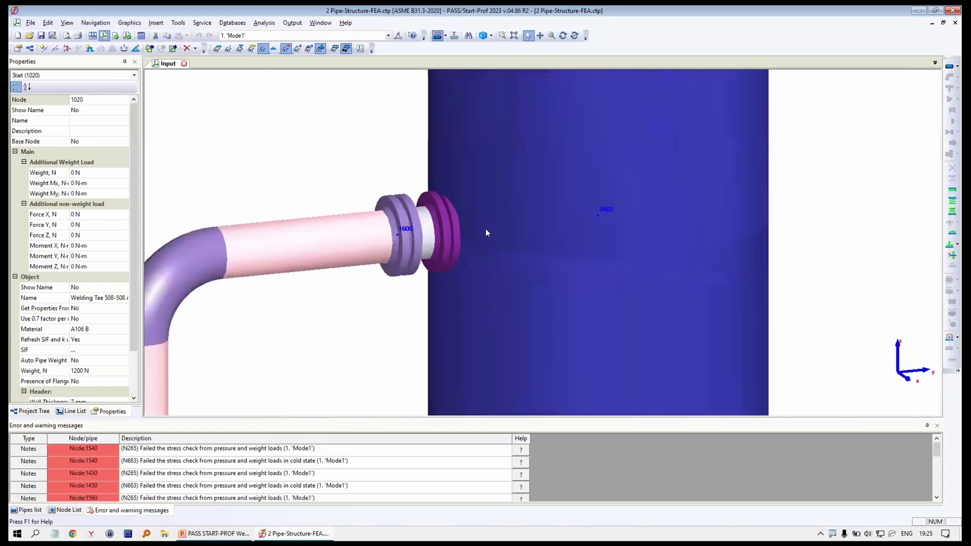
{"action": "left_click", "coordinate": [411, 229]}
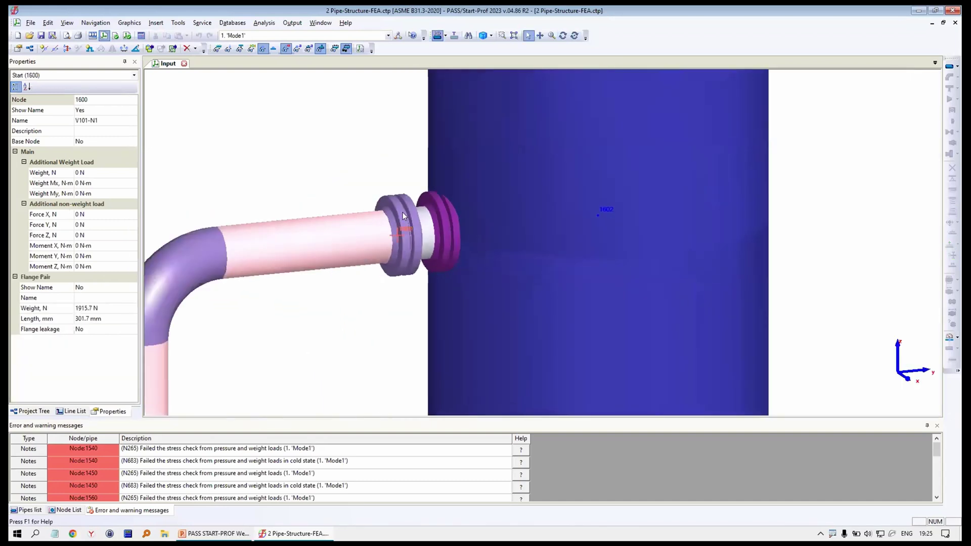
{"action": "double_click", "coordinate": [429, 224]}
{"action": "left_click", "coordinate": [573, 153]}
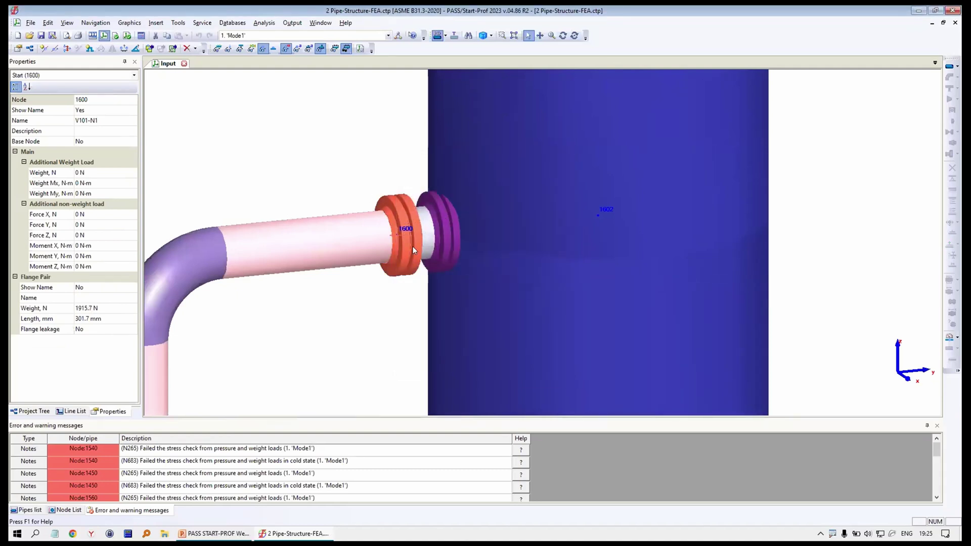
Open the vessel nozzle properties at node 1601 and keep the nozzle flexibility method as By FEM
{"action": "double_click", "coordinate": [452, 228]}
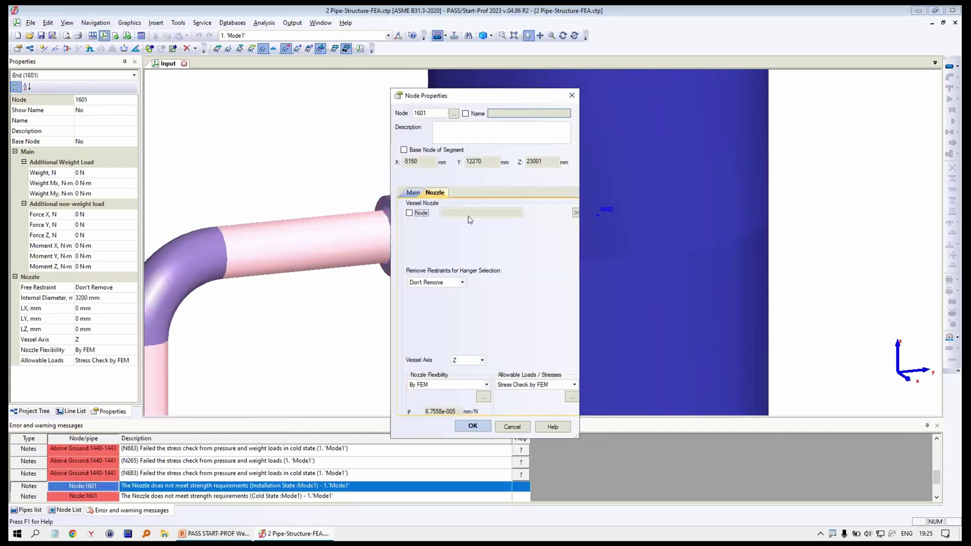
{"action": "key", "text": "Escape"}
{"action": "double_click", "coordinate": [445, 213]}
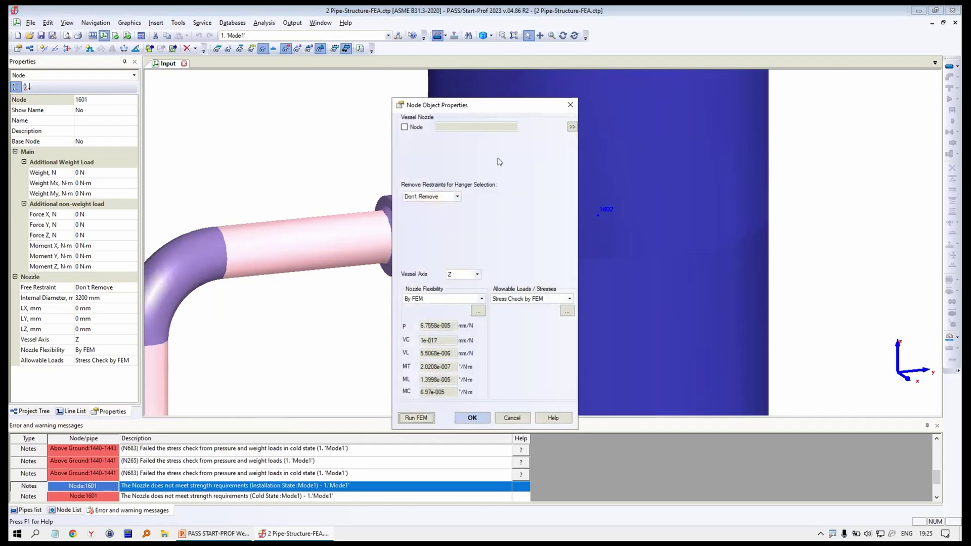
{"action": "left_click_drag", "start_coordinate": [477, 107], "coordinate": [602, 75]}
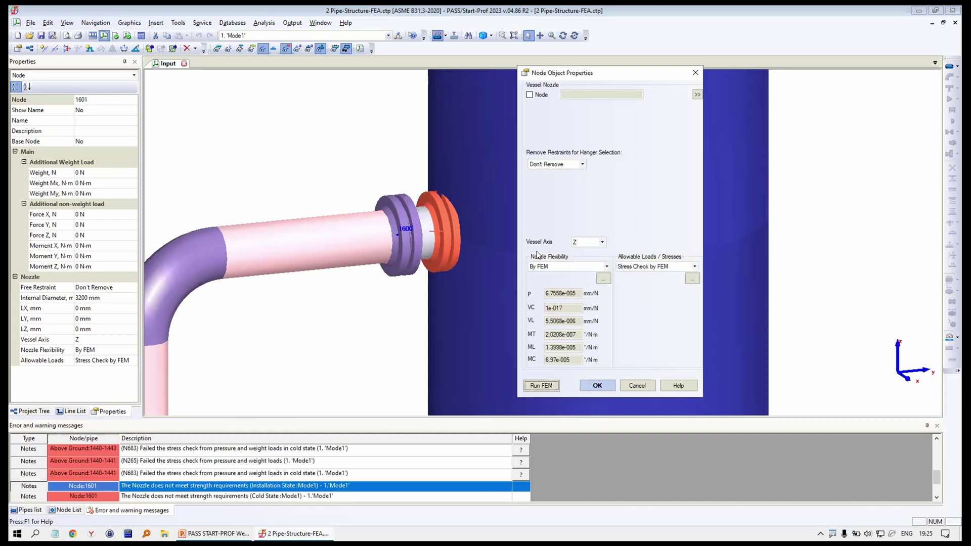
{"action": "left_click", "coordinate": [567, 258]}
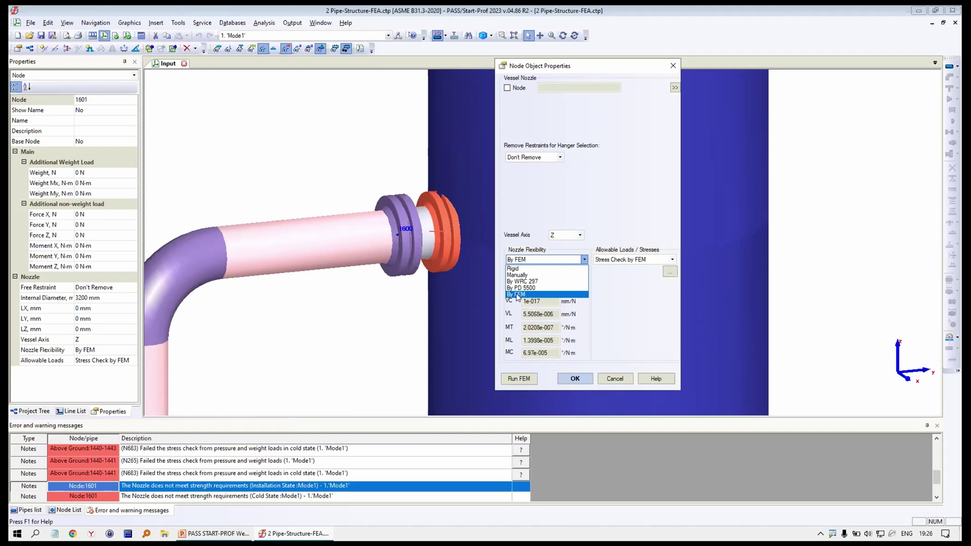
{"action": "left_click", "coordinate": [617, 295]}
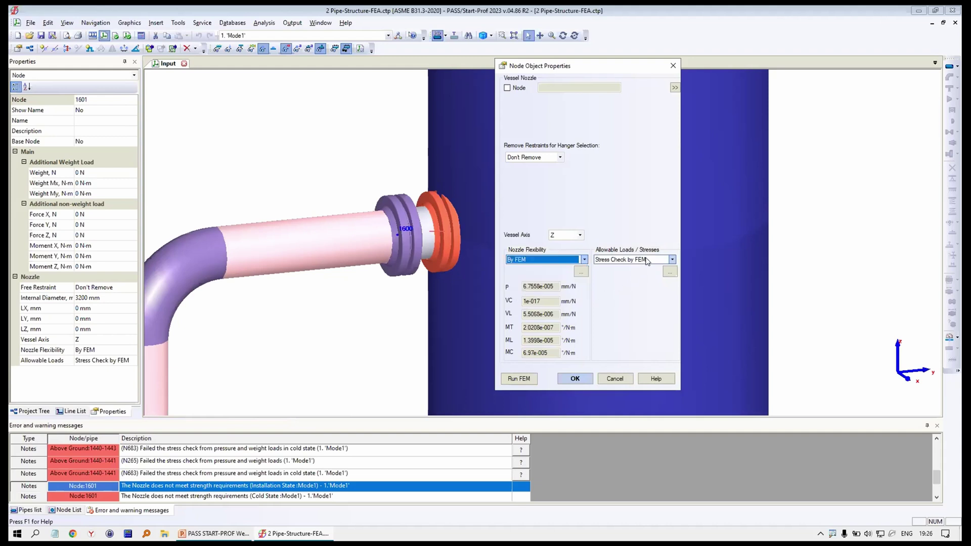
Set the node 1601 nozzle's allowable loads method to Allowable Loads by FEM and run the FEM calculation
{"action": "left_click", "coordinate": [646, 261]}
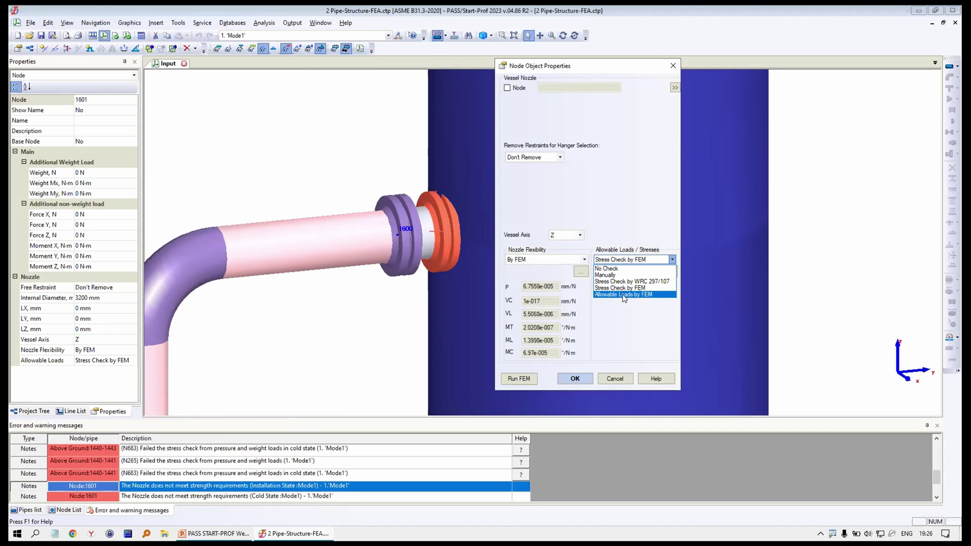
{"action": "left_click", "coordinate": [624, 295]}
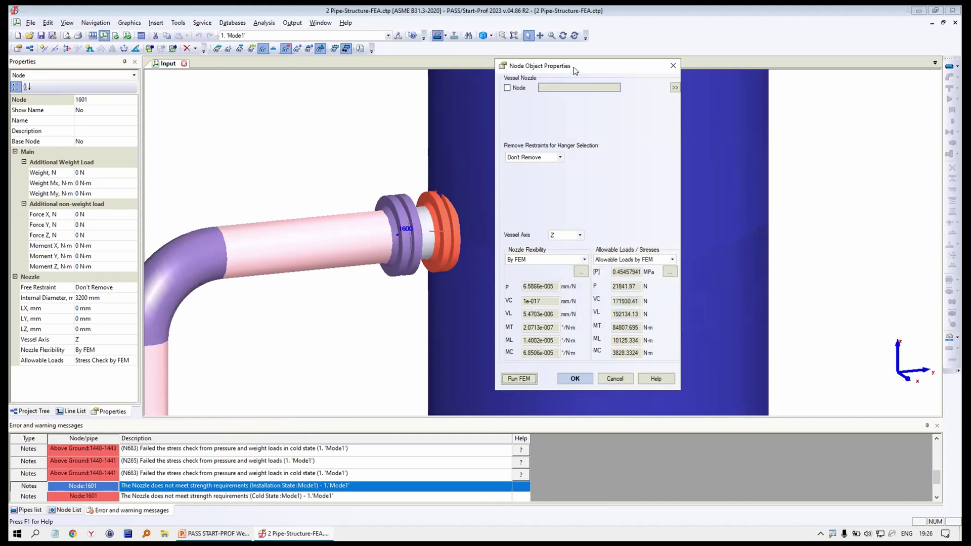
{"action": "left_click_drag", "start_coordinate": [574, 66], "coordinate": [233, 41]}
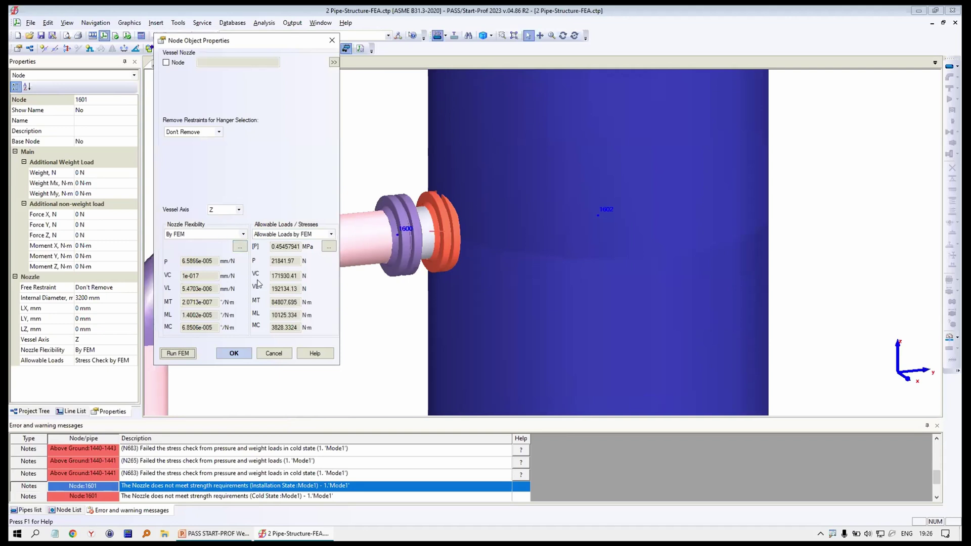
Open the node 1601 nozzle model in PASS/Nozzle-FEM and review its base element and nozzle data
{"action": "left_click", "coordinate": [240, 247]}
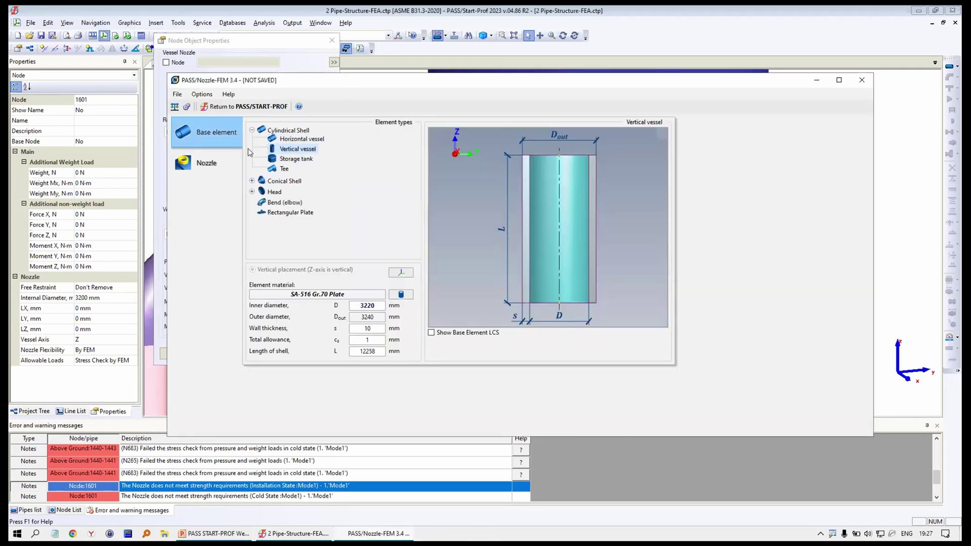
{"action": "left_click", "coordinate": [205, 167]}
{"action": "left_click", "coordinate": [215, 142]}
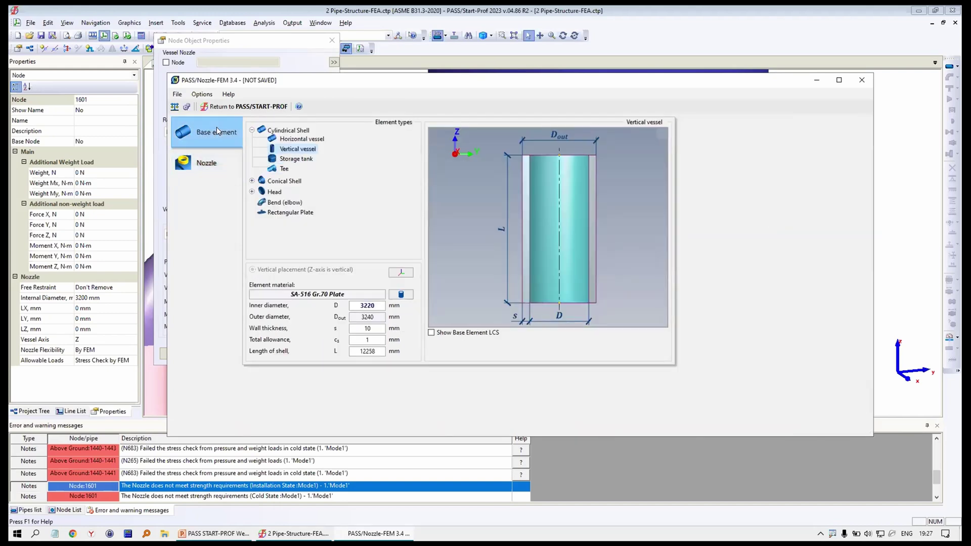
Try the storage tank, conical reducer, conical head and conical shell as base element types and inspect their previews
{"action": "left_click", "coordinate": [294, 159]}
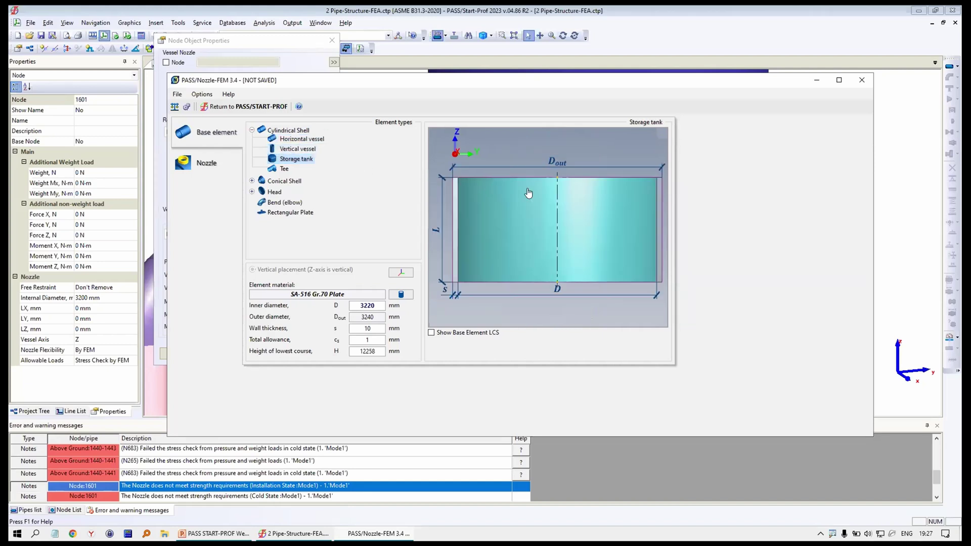
{"action": "left_click_drag", "start_coordinate": [603, 206], "coordinate": [591, 238]}
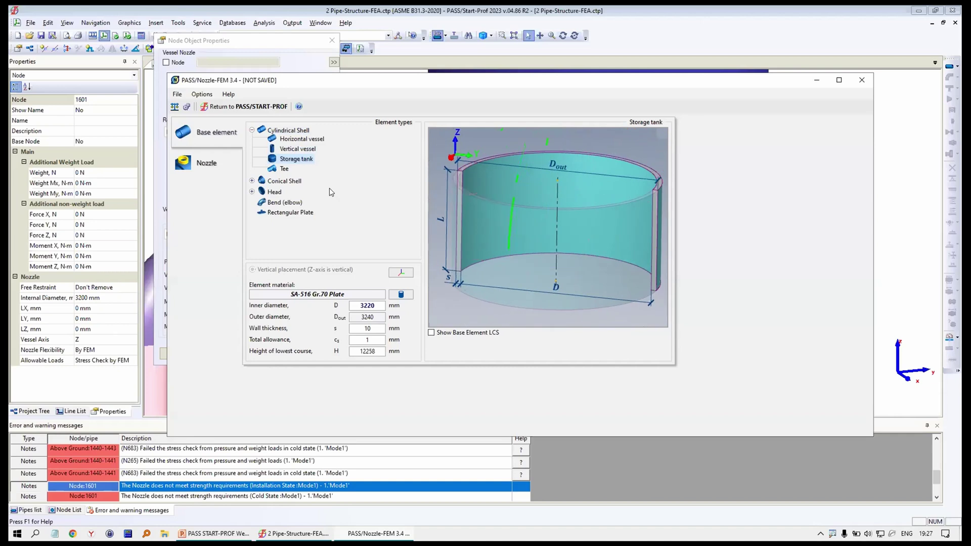
{"action": "left_click", "coordinate": [252, 180]}
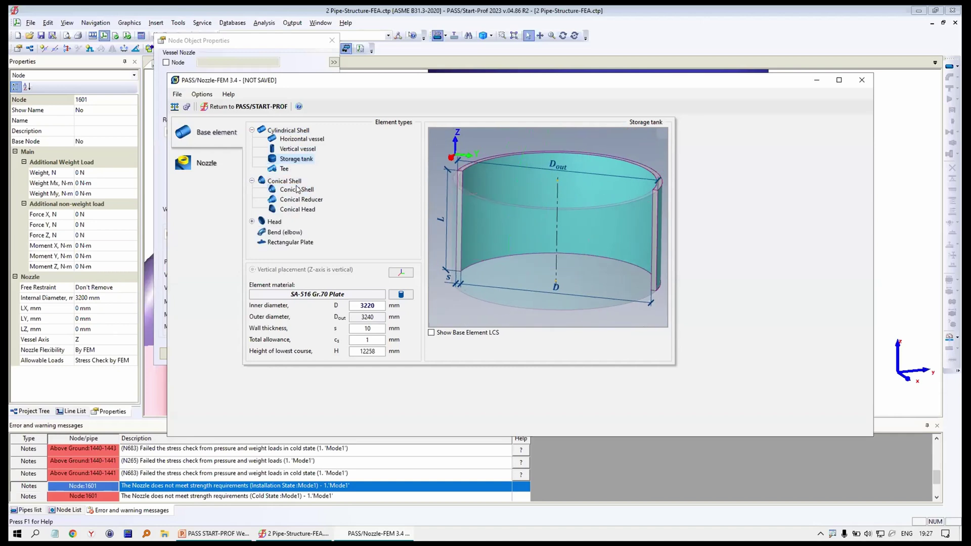
{"action": "left_click", "coordinate": [301, 199]}
{"action": "left_click", "coordinate": [299, 209]}
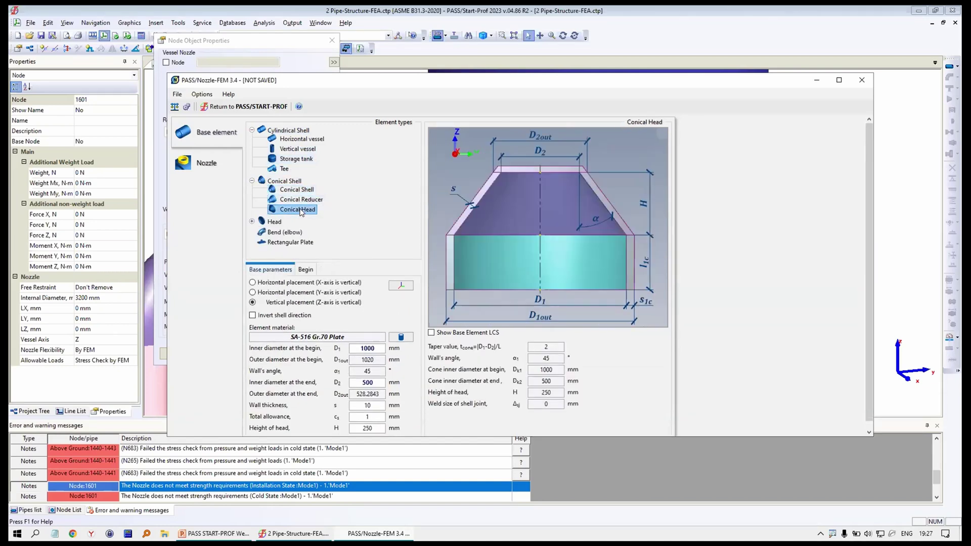
{"action": "left_click", "coordinate": [304, 190]}
{"action": "mouse_move", "coordinate": [549, 236]}
{"action": "left_mouse_down"}
{"action": "mouse_move", "coordinate": [548, 252]}
{"action": "mouse_move", "coordinate": [539, 249]}
{"action": "left_mouse_up"}
Try the elliptical, hemispherical, torispherical, spherical unbeaded and flat heads as base element types
{"action": "left_click", "coordinate": [252, 221]}
{"action": "scroll", "coordinate": [320, 208], "scroll_direction": "down", "scroll_amount": 1}
{"action": "scroll", "coordinate": [319, 208], "scroll_direction": "down", "scroll_amount": 1}
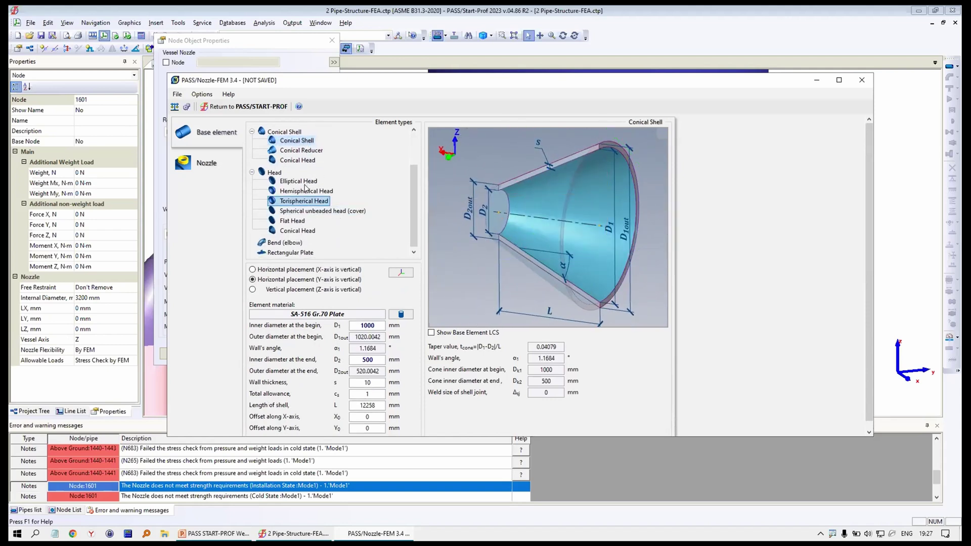
{"action": "left_click", "coordinate": [298, 181]}
{"action": "left_click", "coordinate": [306, 191]}
{"action": "left_click", "coordinate": [304, 201]}
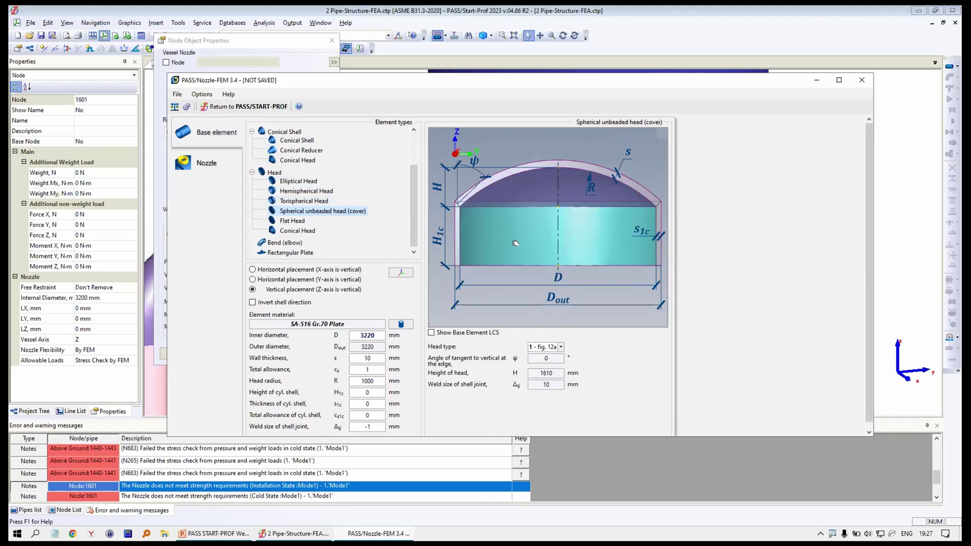
{"action": "left_click", "coordinate": [293, 221]}
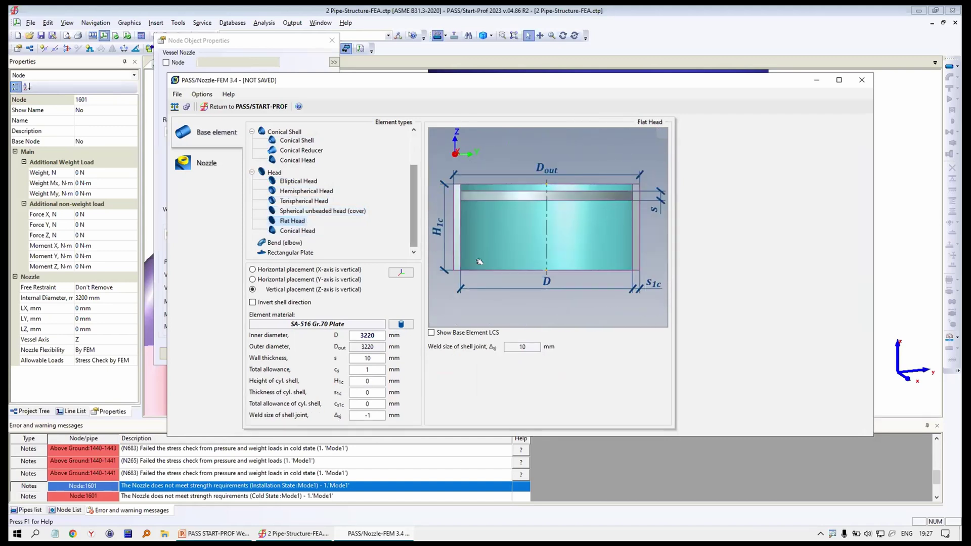
Try the bend and rectangular plate as base element and view the nozzle placement on the plate
{"action": "left_click", "coordinate": [285, 243]}
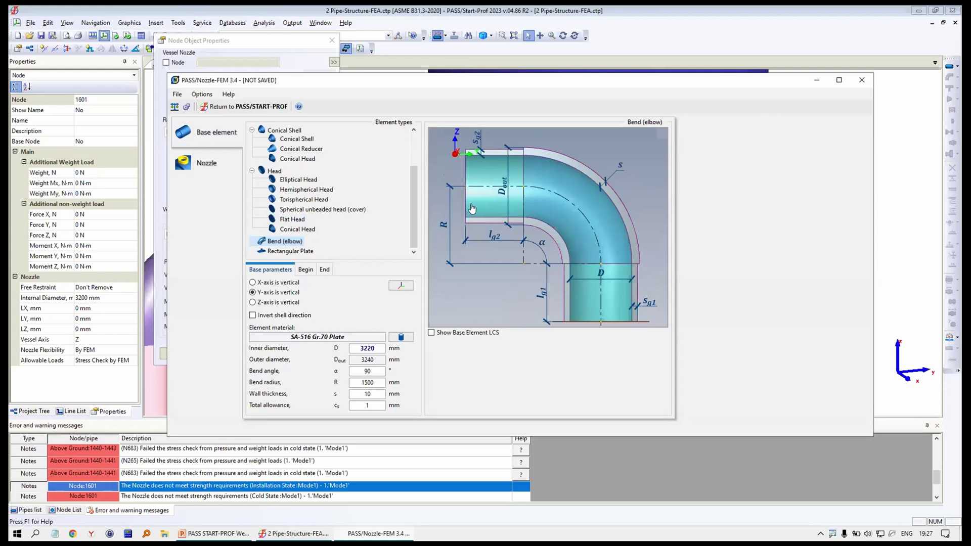
{"action": "left_click", "coordinate": [286, 251]}
{"action": "left_click_drag", "start_coordinate": [470, 260], "coordinate": [516, 235]}
{"action": "left_click", "coordinate": [209, 162]}
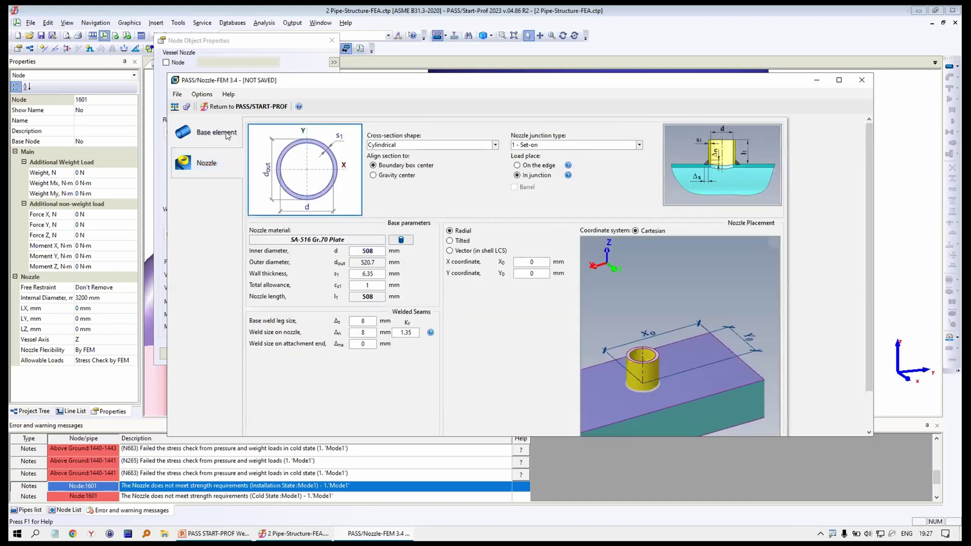
Set the base element type back to Vertical vessel and show the nozzle's parameters and placement
{"action": "left_click", "coordinate": [228, 136]}
{"action": "scroll", "coordinate": [327, 177], "scroll_direction": "up", "scroll_amount": 3}
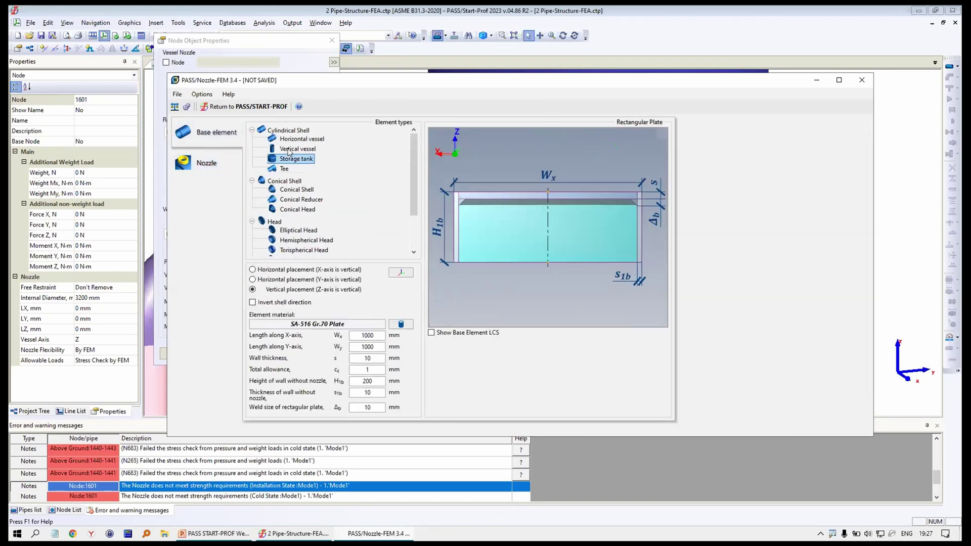
{"action": "left_click", "coordinate": [296, 150]}
{"action": "left_click", "coordinate": [207, 162]}
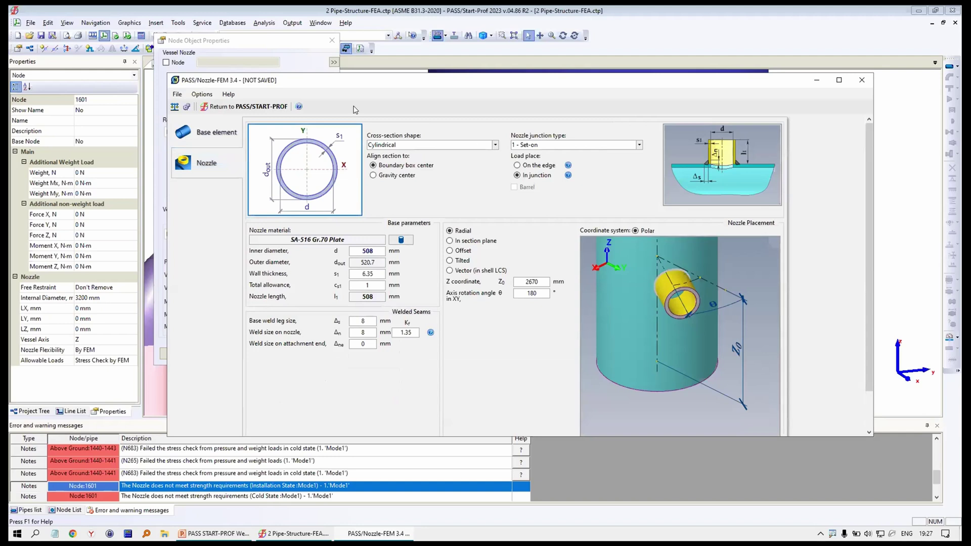
Try the elliptical, flat oval, square and rectangle cross-section shapes for the nozzle, and set the shape back to Cylindrical
{"action": "left_click", "coordinate": [402, 145]}
{"action": "left_click", "coordinate": [384, 165]}
{"action": "left_click", "coordinate": [393, 145]}
{"action": "left_click", "coordinate": [391, 175]}
{"action": "left_click", "coordinate": [393, 146]}
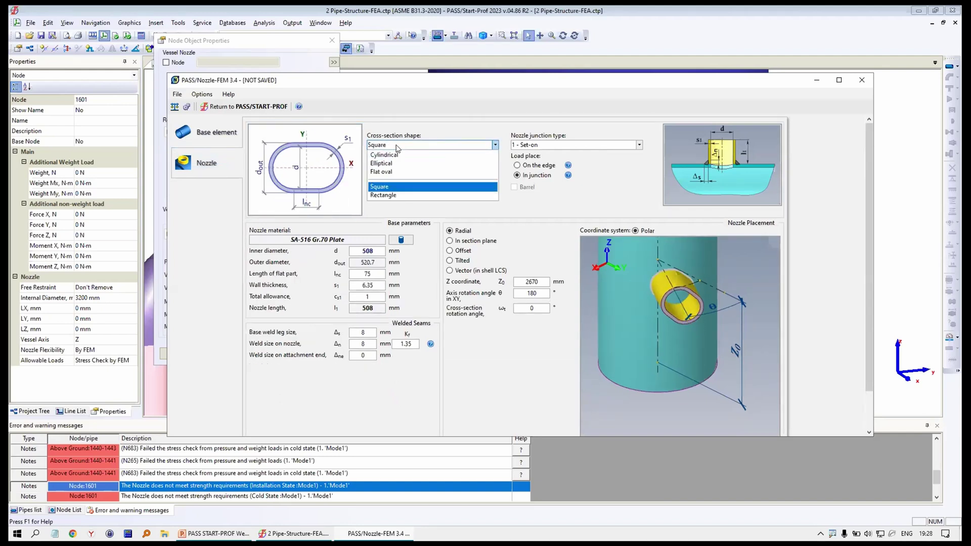
{"action": "left_click", "coordinate": [394, 187]}
{"action": "left_click", "coordinate": [394, 146]}
{"action": "left_click", "coordinate": [393, 195]}
{"action": "left_click", "coordinate": [394, 146]}
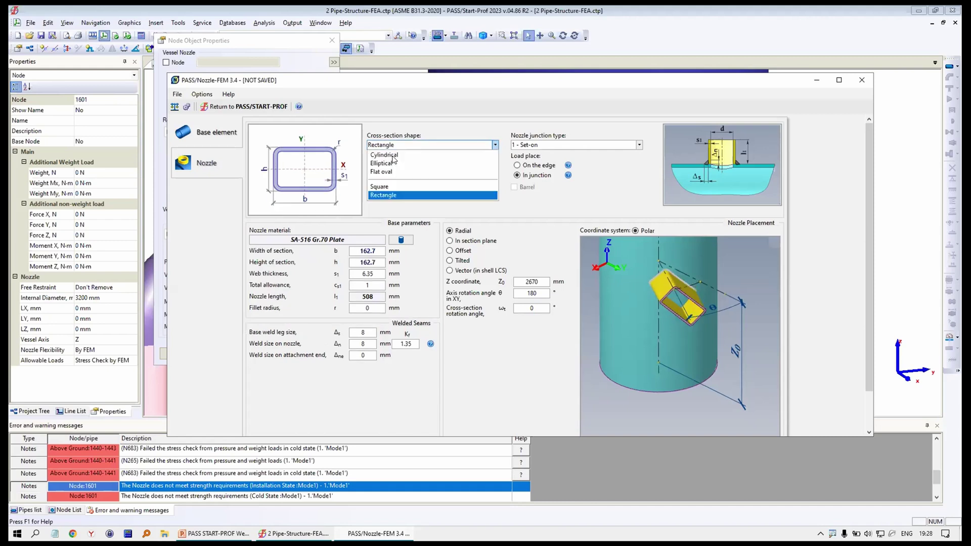
{"action": "left_click", "coordinate": [394, 155]}
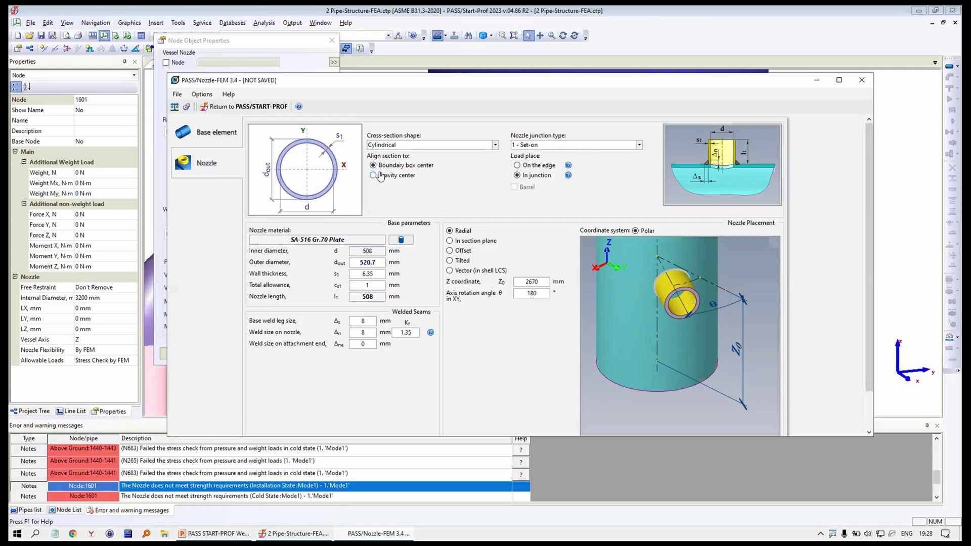
Try the nozzle junction types from Set-in through With weld-in toroidal insertion, and set the type back to Set-on
{"action": "left_click", "coordinate": [559, 146]}
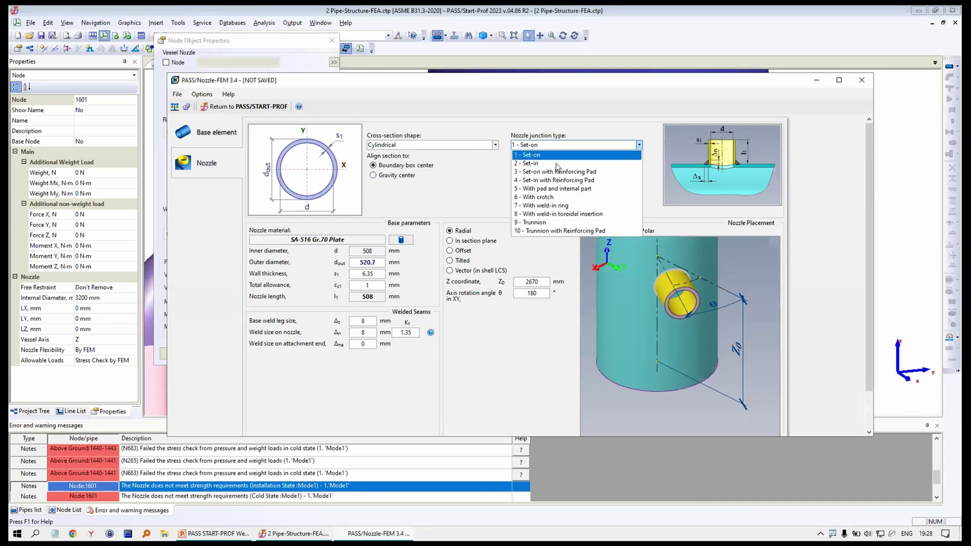
{"action": "left_click", "coordinate": [530, 164]}
{"action": "scroll", "coordinate": [575, 151], "scroll_direction": "down", "scroll_amount": 1}
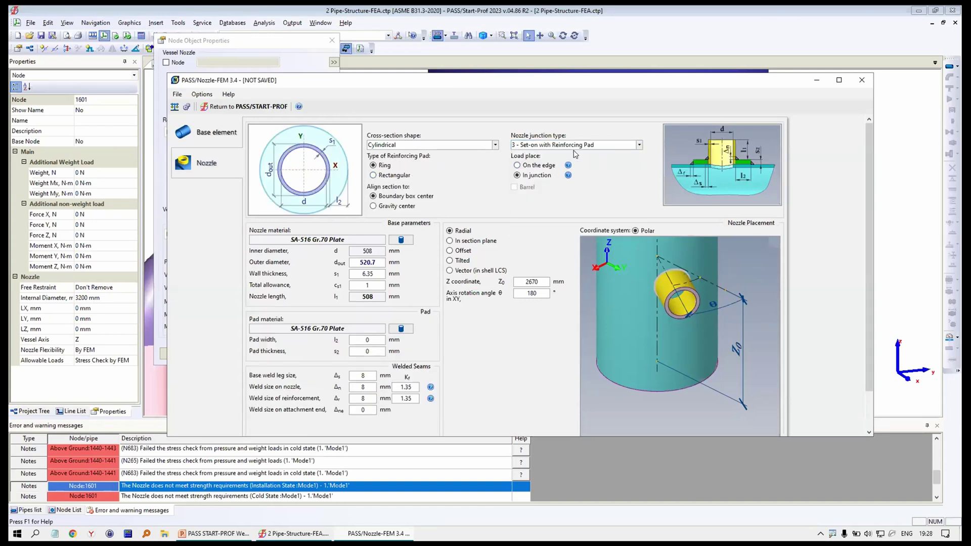
{"action": "scroll", "coordinate": [587, 149], "scroll_direction": "down", "scroll_amount": 2}
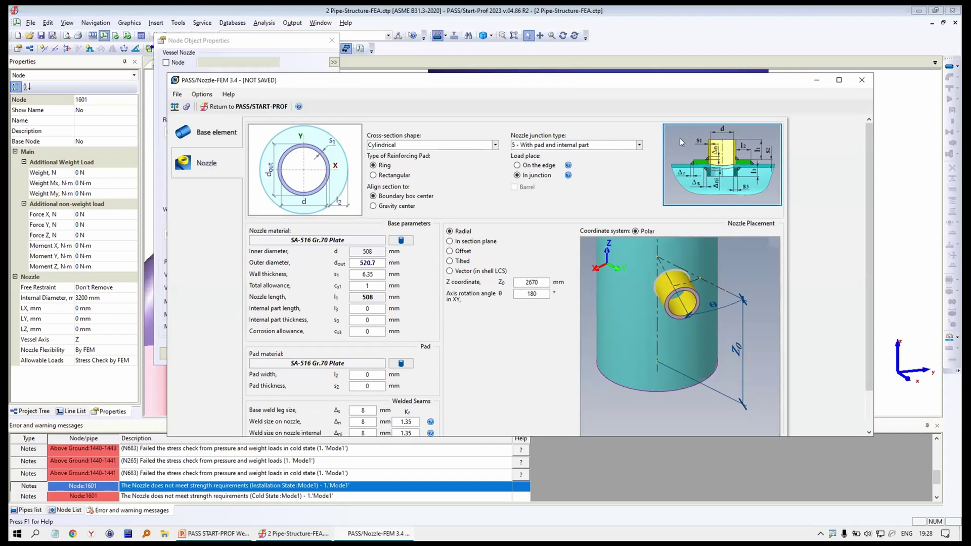
{"action": "scroll", "coordinate": [694, 167], "scroll_direction": "down", "scroll_amount": 2}
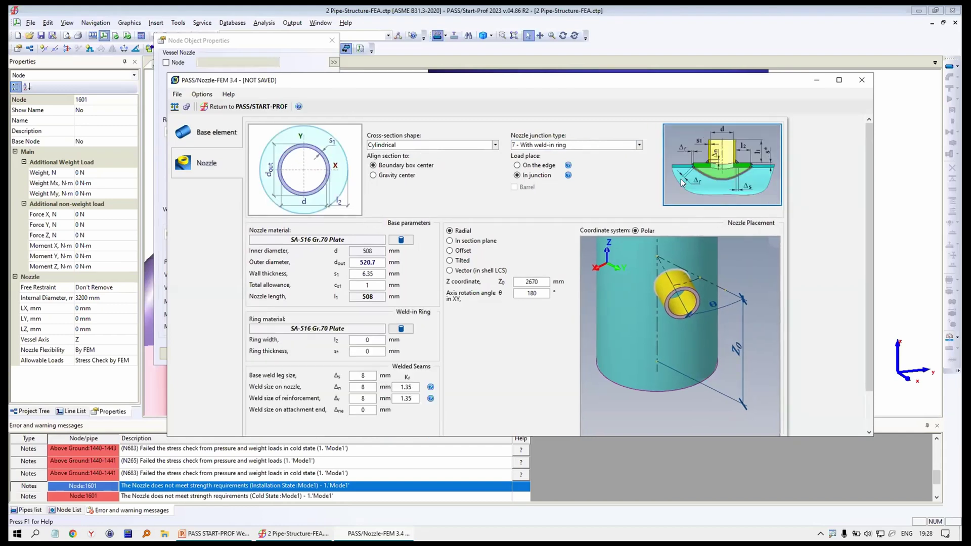
{"action": "scroll", "coordinate": [577, 148], "scroll_direction": "down", "scroll_amount": 1}
{"action": "left_click", "coordinate": [532, 146]}
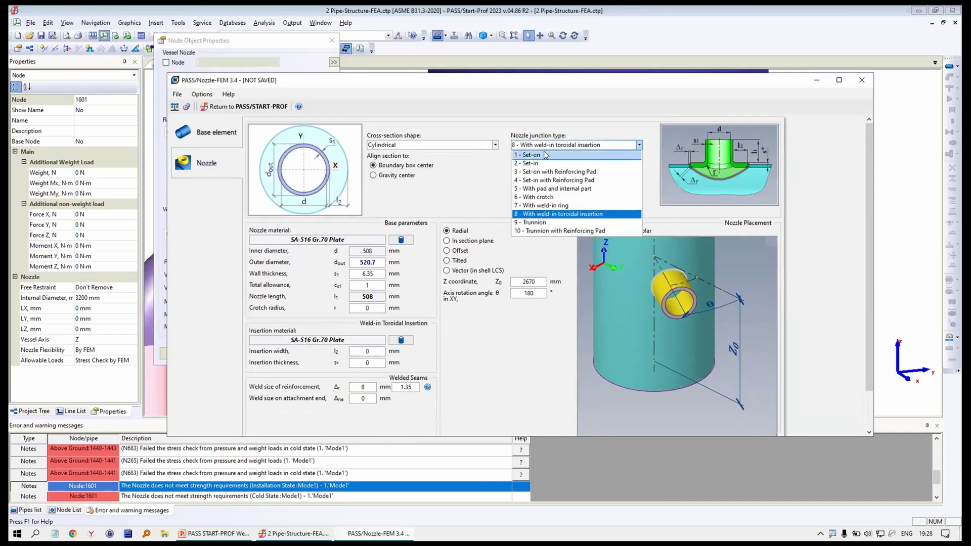
{"action": "left_click", "coordinate": [527, 154]}
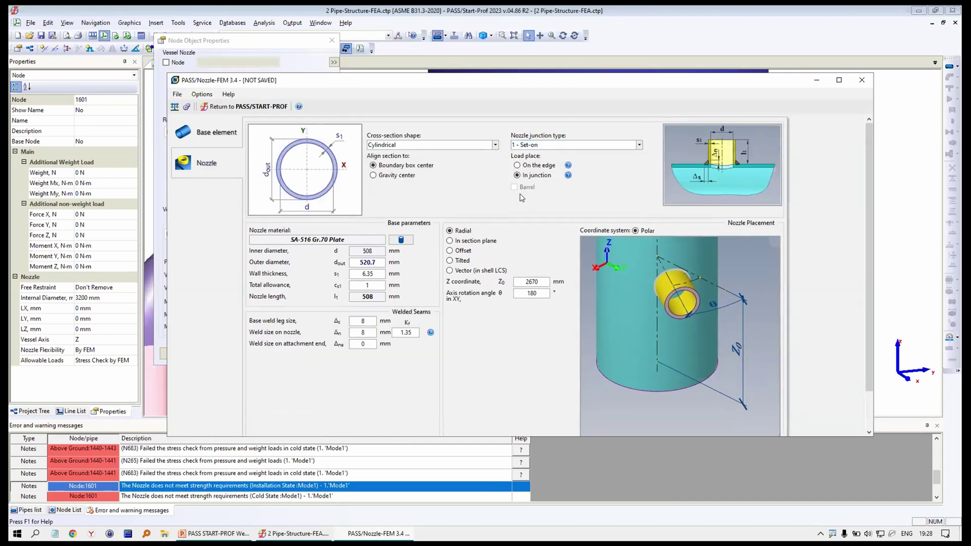
Try the In section plane, Offset, Tilted and Vector nozzle placements, and set the placement back to Radial
{"action": "left_click", "coordinate": [463, 243]}
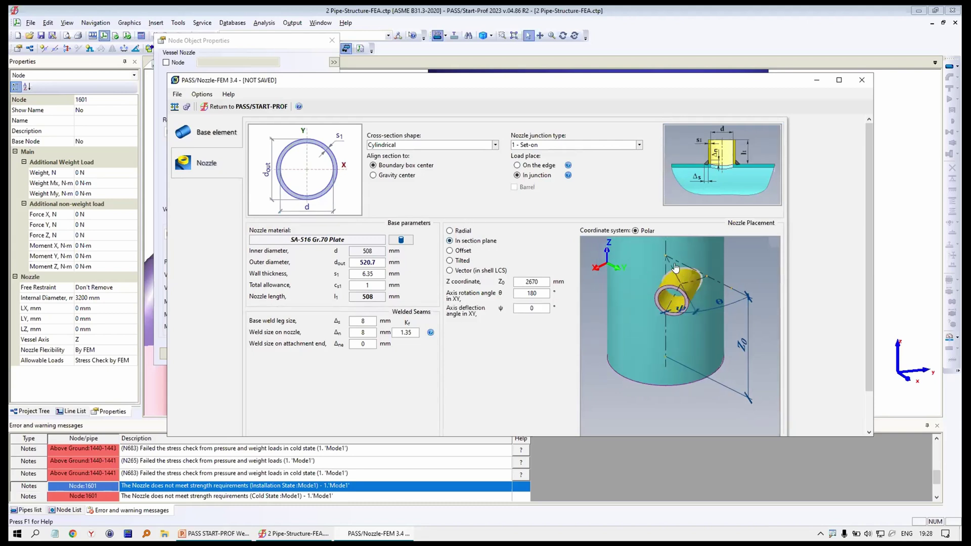
{"action": "left_click", "coordinate": [459, 259]}
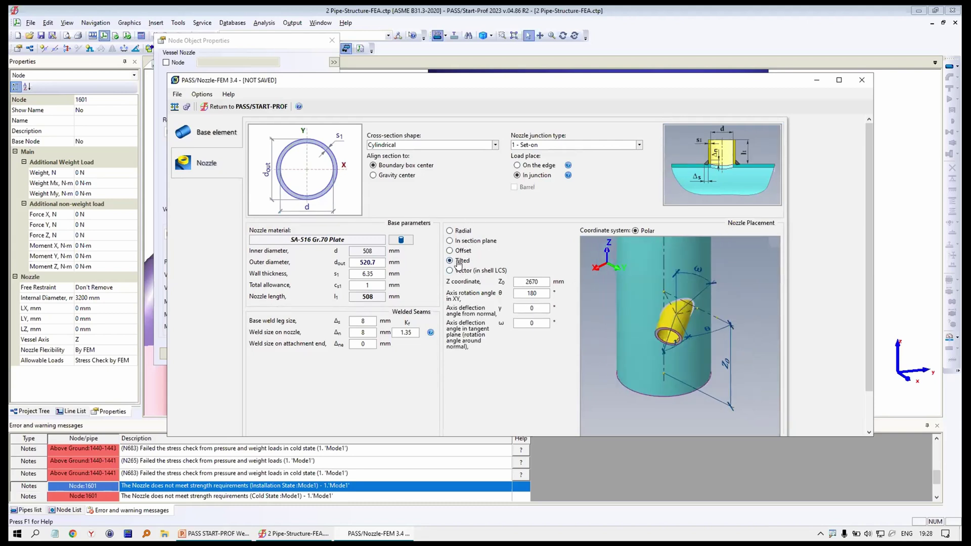
{"action": "left_click", "coordinate": [459, 251]}
{"action": "left_click", "coordinate": [459, 233]}
{"action": "left_click", "coordinate": [458, 241]}
{"action": "left_click", "coordinate": [457, 252]}
{"action": "left_click", "coordinate": [457, 261]}
{"action": "left_click", "coordinate": [478, 271]}
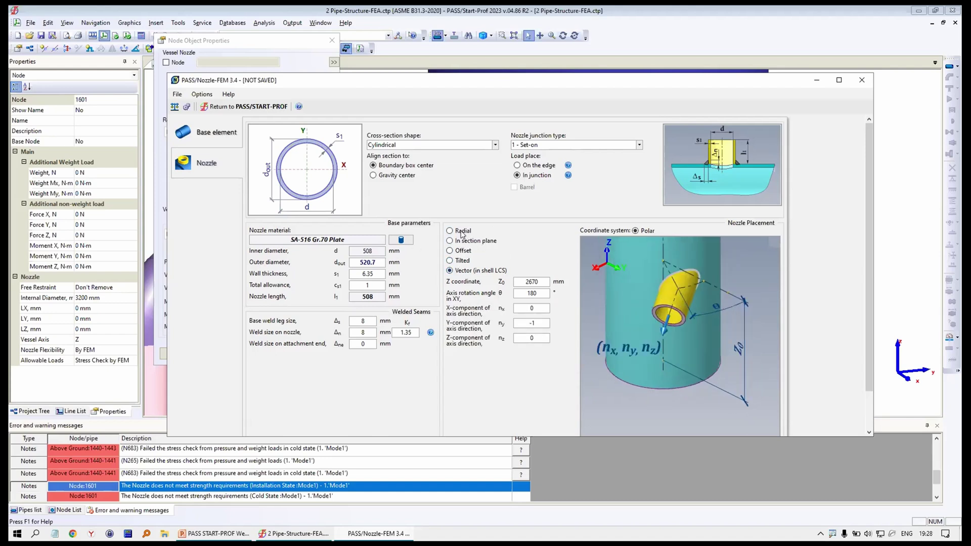
{"action": "left_click", "coordinate": [461, 231]}
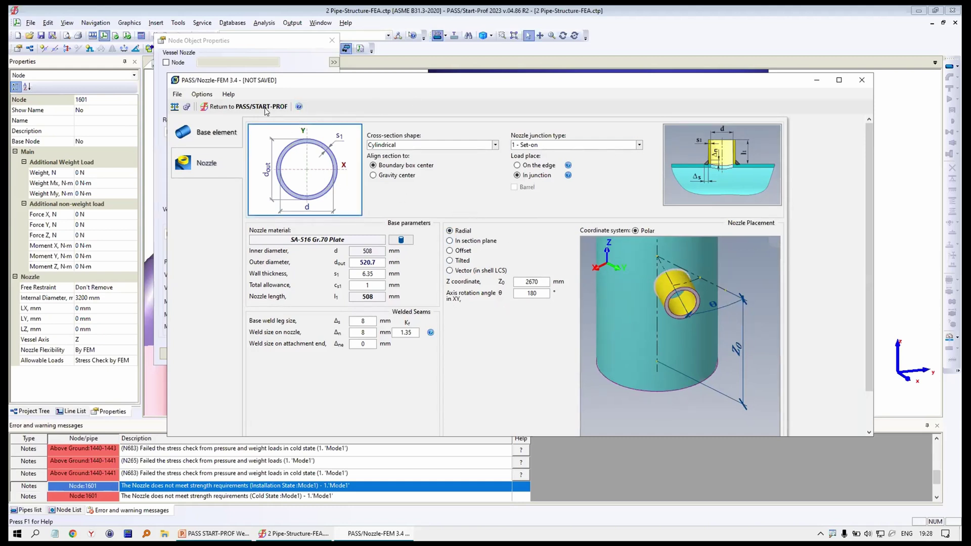
Transfer the nozzle data back to PASS/START-PROF, let the FEM calculation finish, and accept the vessel nozzle's properties
{"action": "left_click", "coordinate": [218, 107]}
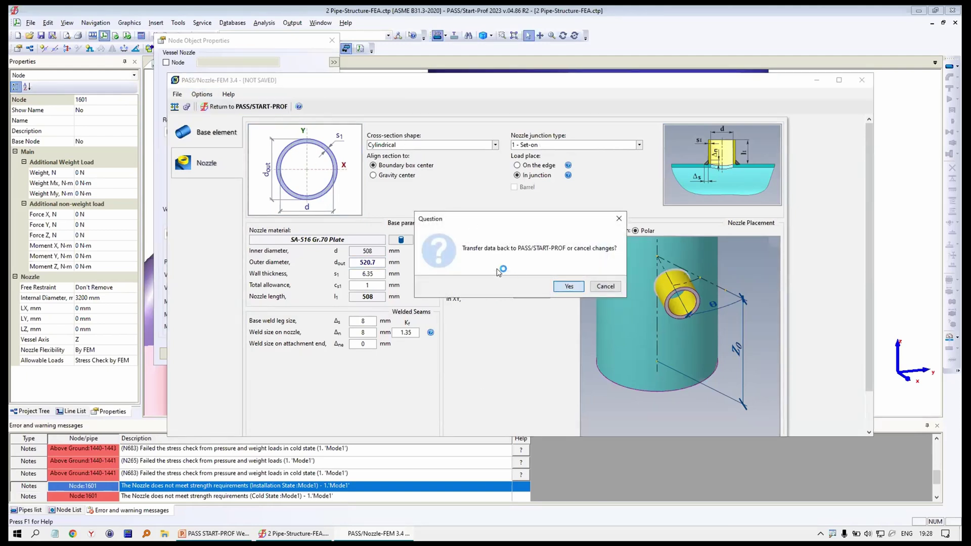
{"action": "left_click", "coordinate": [569, 287]}
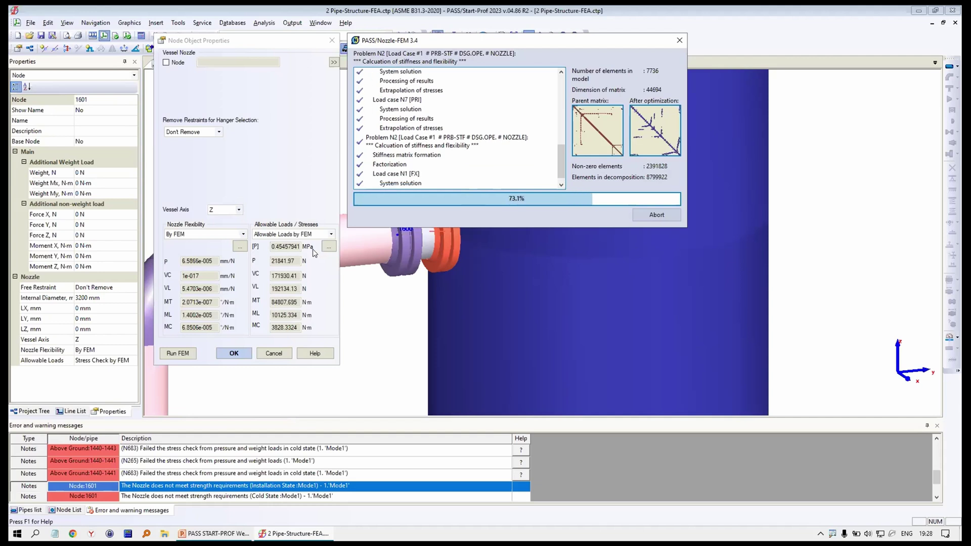
{"action": "key", "text": "alt+Tab"}
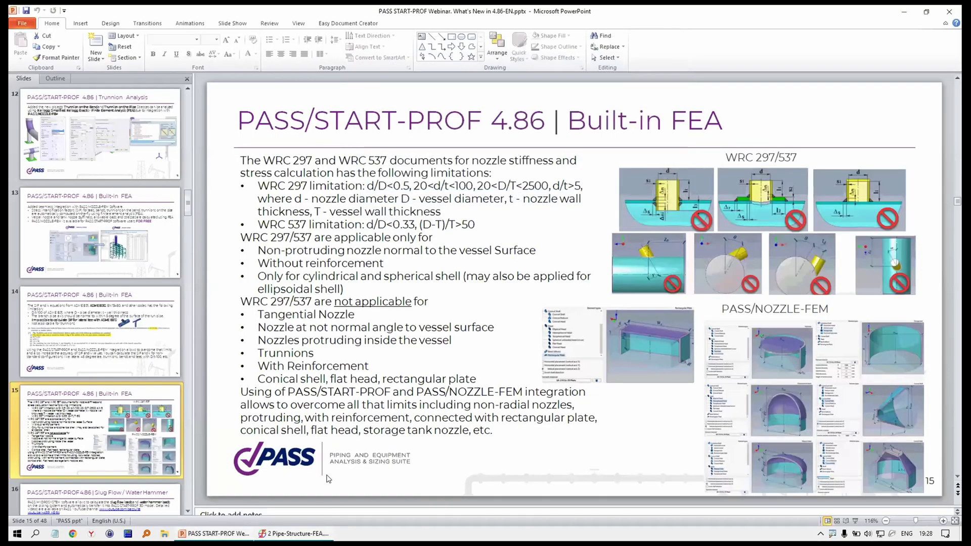
{"action": "key", "text": "alt+Tab"}
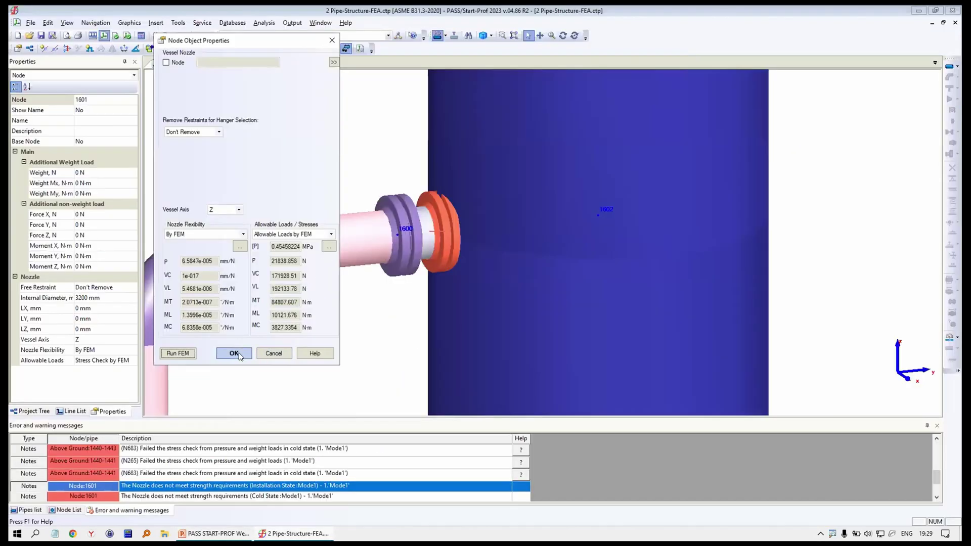
{"action": "left_click", "coordinate": [233, 353]}
Examine the whole piping model and the bends, tees and trunnions around node 960
{"action": "scroll", "coordinate": [445, 228], "scroll_direction": "down", "scroll_amount": 5}
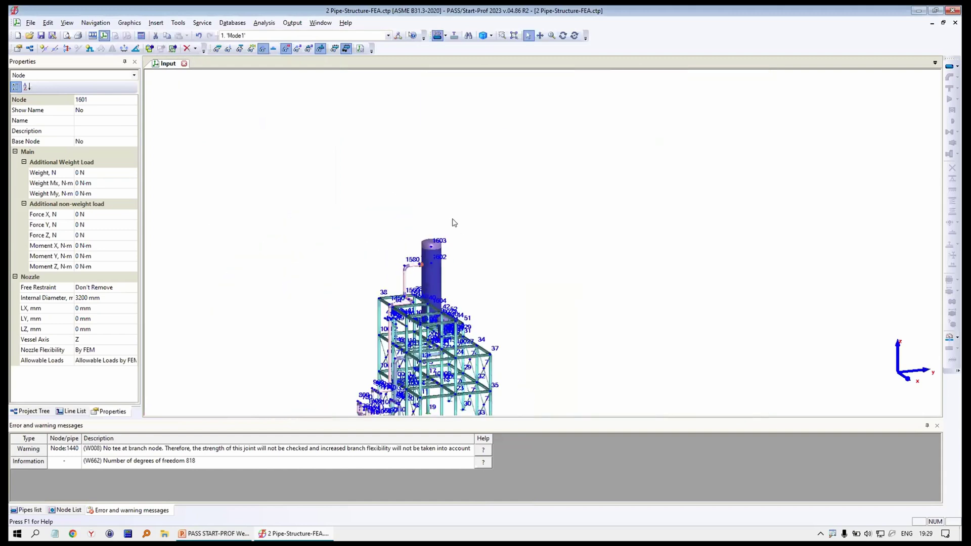
{"action": "left_click", "coordinate": [563, 36]}
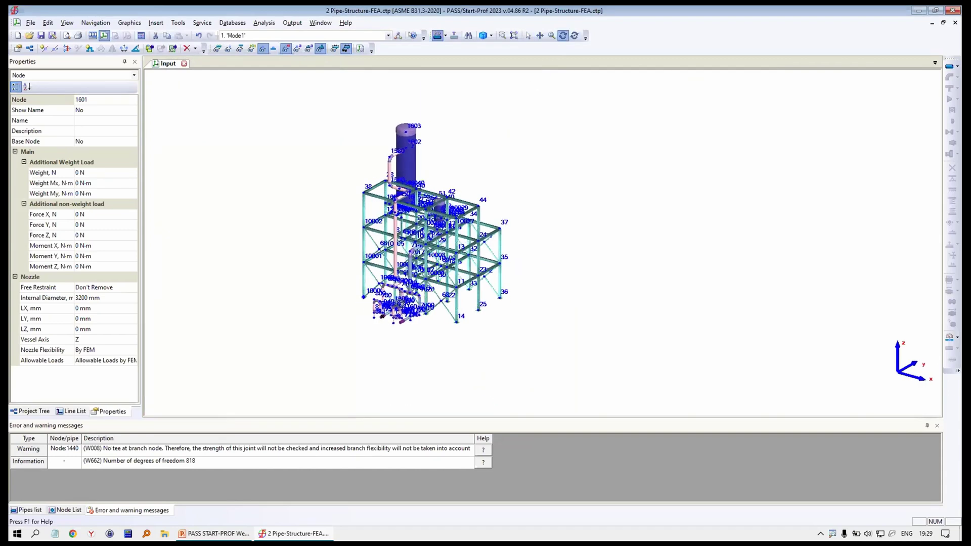
{"action": "scroll", "coordinate": [317, 193], "scroll_direction": "up", "scroll_amount": 10}
{"action": "key", "text": "Escape"}
{"action": "double_click", "coordinate": [273, 147]}
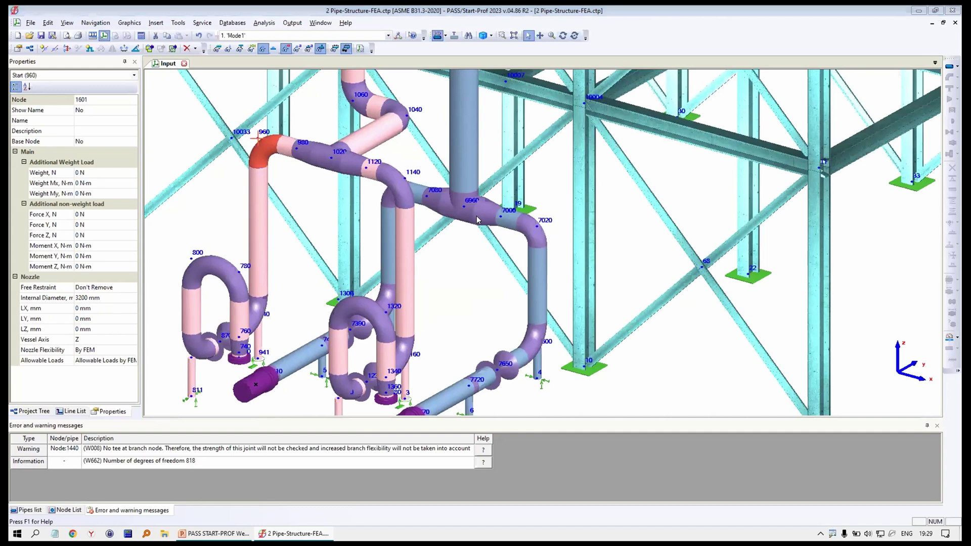
{"action": "left_click", "coordinate": [549, 248]}
{"action": "left_click", "coordinate": [816, 263]}
{"action": "left_click", "coordinate": [512, 404]}
{"action": "scroll", "coordinate": [254, 97], "scroll_direction": "down", "scroll_amount": 10}
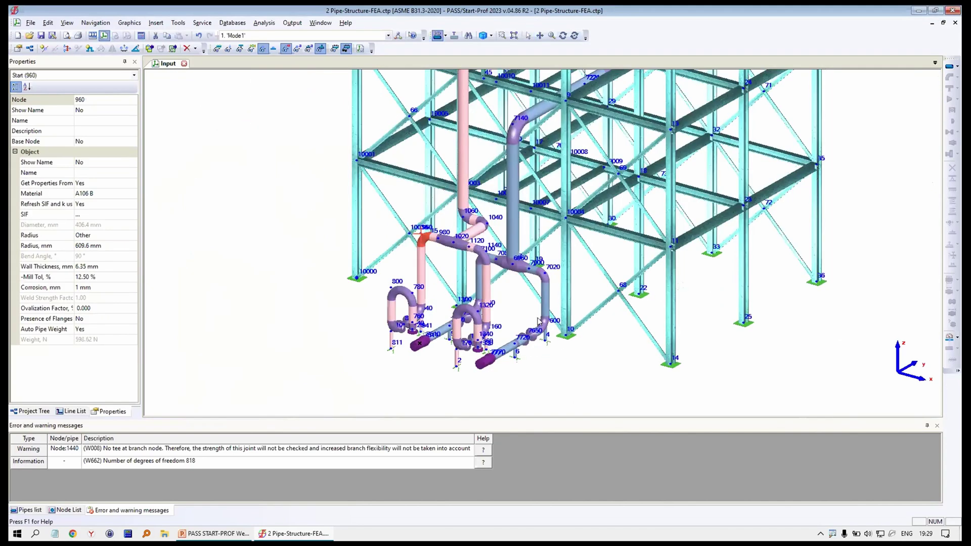
Run the model's analysis including the Nozzle-FEM calculations, keeping the process running when it stops responding
{"action": "left_click", "coordinate": [141, 35]}
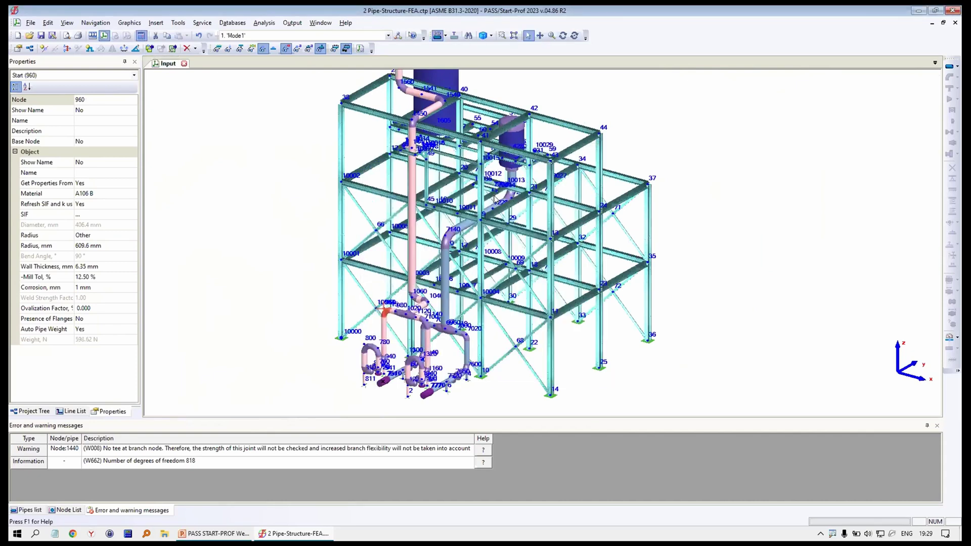
{"action": "left_click", "coordinate": [407, 254]}
{"action": "left_click", "coordinate": [514, 308]}
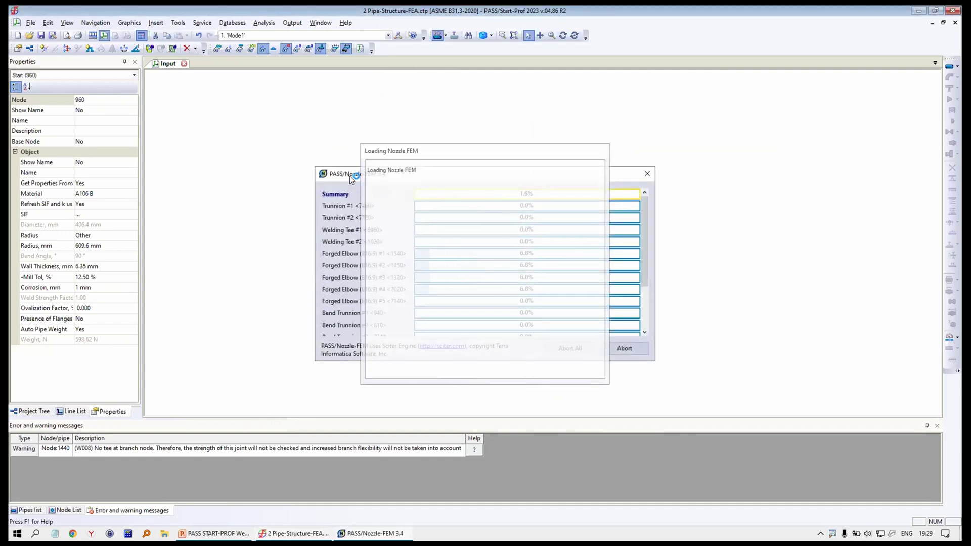
{"action": "left_click_drag", "start_coordinate": [349, 175], "coordinate": [112, 72]}
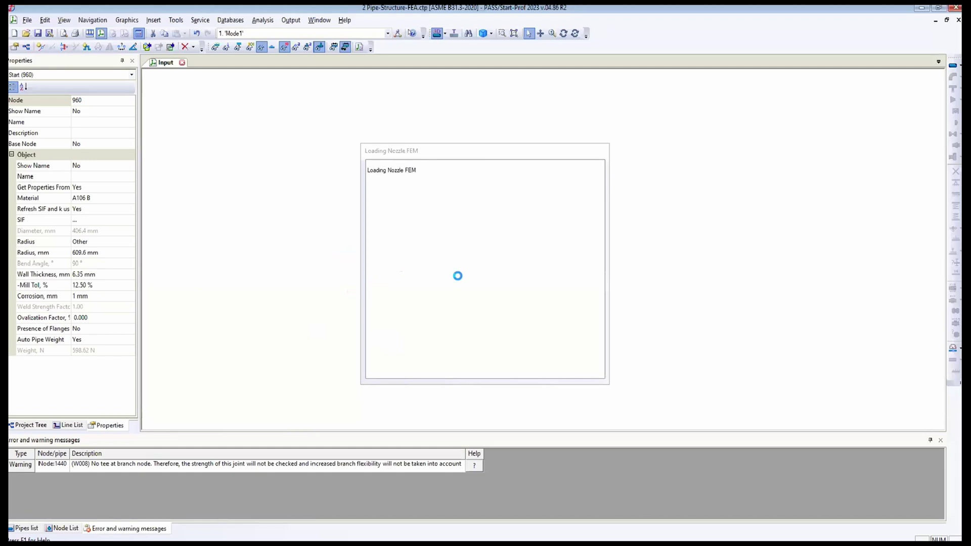
{"action": "key", "text": "alt+Tab"}
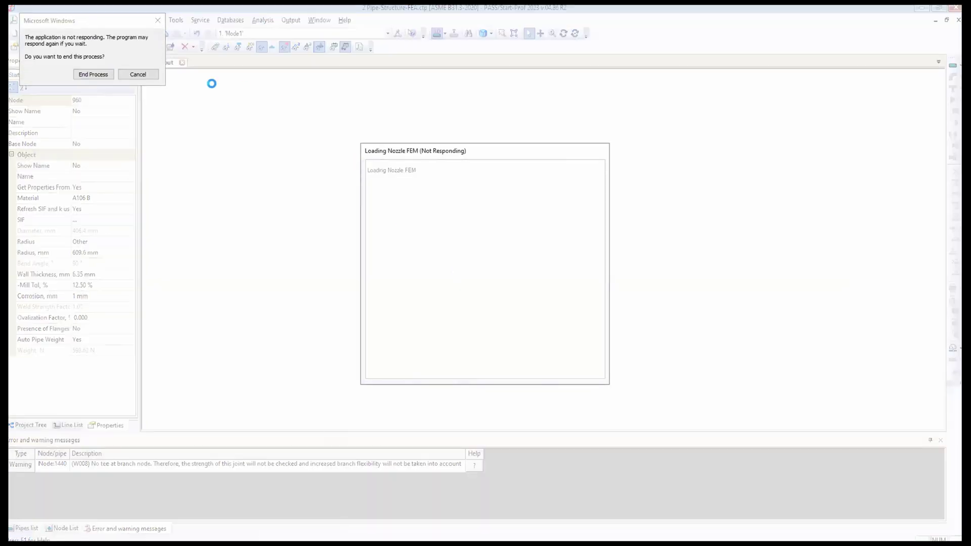
{"action": "left_click", "coordinate": [157, 20]}
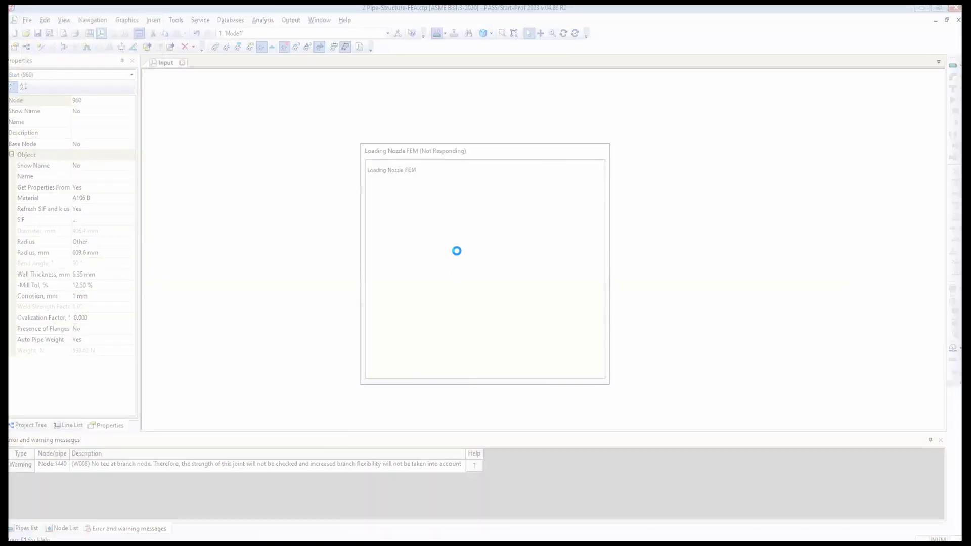
{"action": "key", "text": "alt+Tab"}
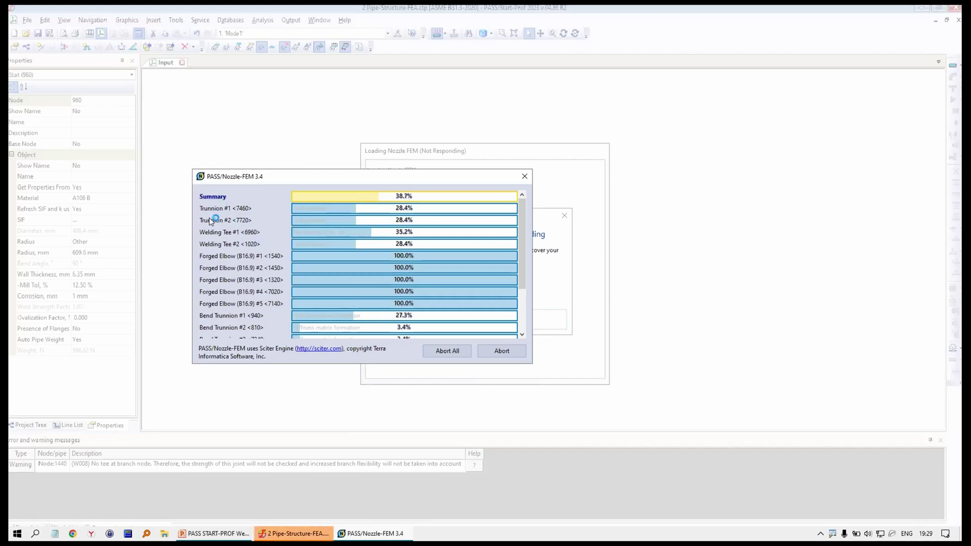
Review the FEM calculation progress of the trunnions, welding tees, forged elbows, bend trunnions and vessel nozzles
{"action": "scroll", "coordinate": [233, 256], "scroll_direction": "down", "scroll_amount": 2}
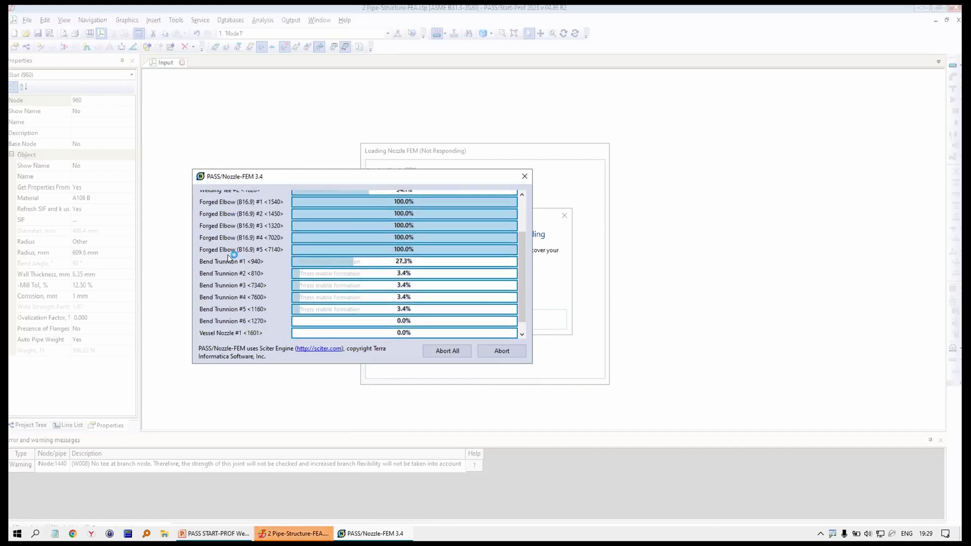
{"action": "scroll", "coordinate": [249, 262], "scroll_direction": "down", "scroll_amount": 1}
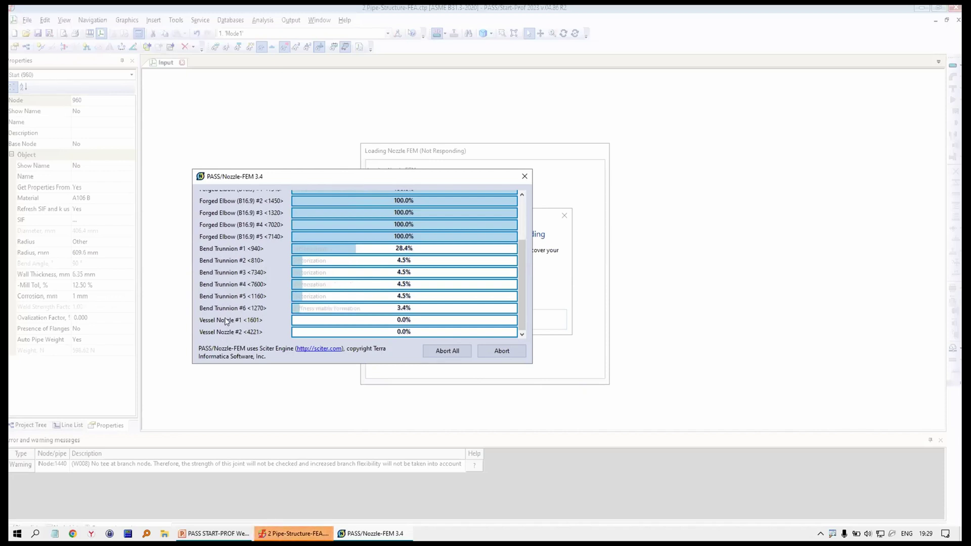
{"action": "scroll", "coordinate": [268, 308], "scroll_direction": "up", "scroll_amount": 3}
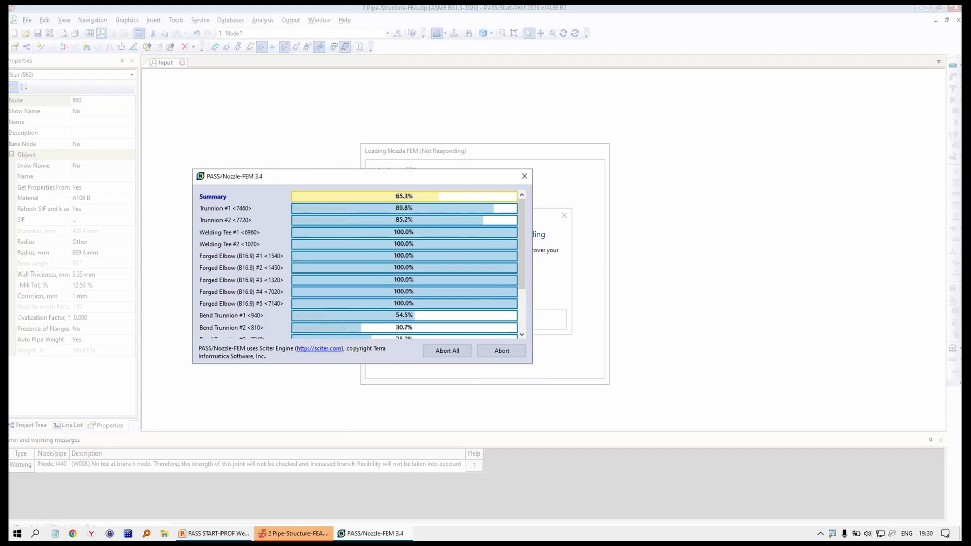
Switch to the PowerPoint presentation and show slide 16, Slug Flow / Water Hammer, as a full-screen slide show
{"action": "key", "text": "alt+Tab"}
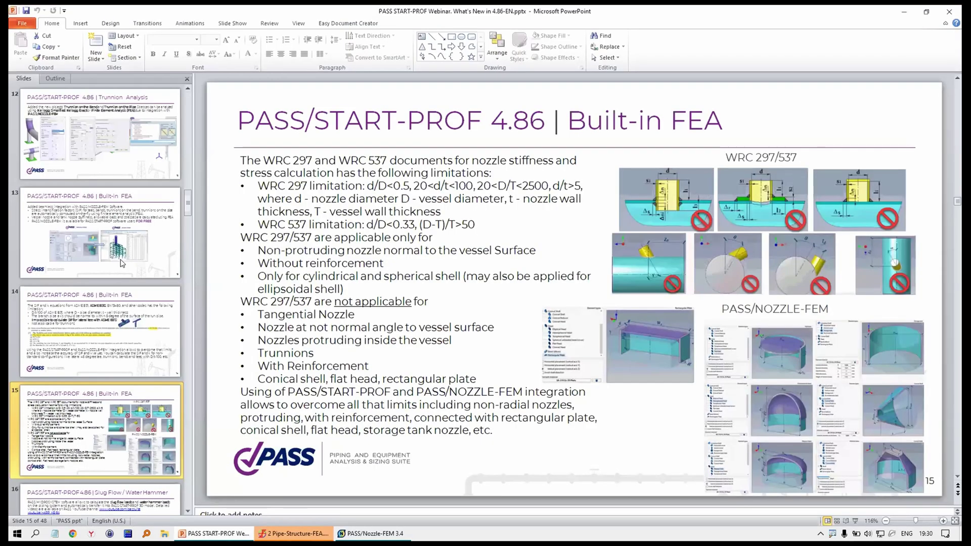
{"action": "scroll", "coordinate": [107, 226], "scroll_direction": "down", "scroll_amount": 3}
{"action": "left_click", "coordinate": [107, 226]}
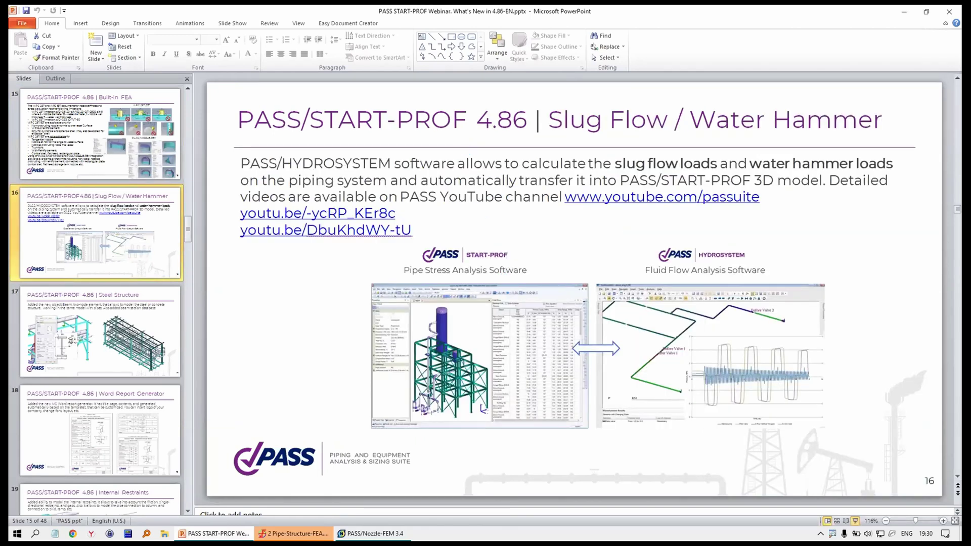
{"action": "key", "text": "shift+F5"}
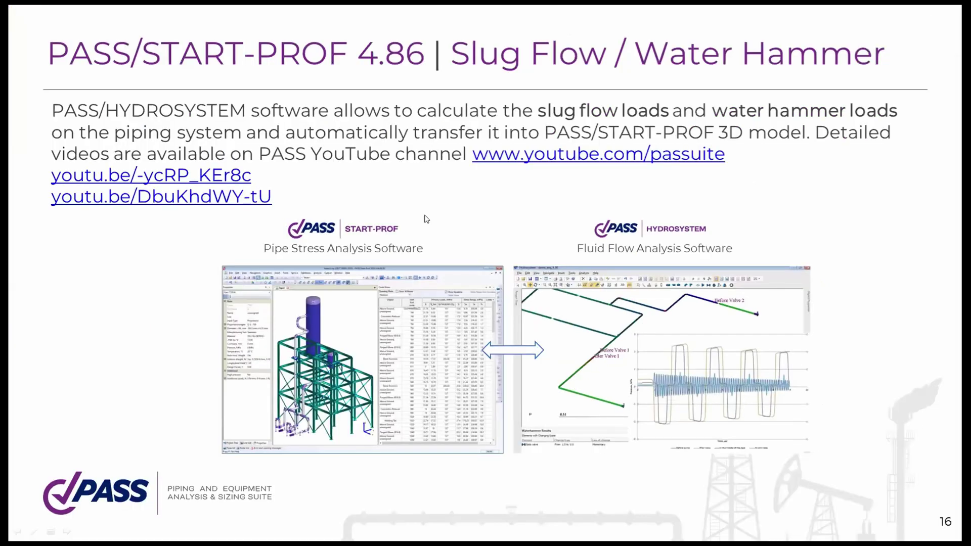
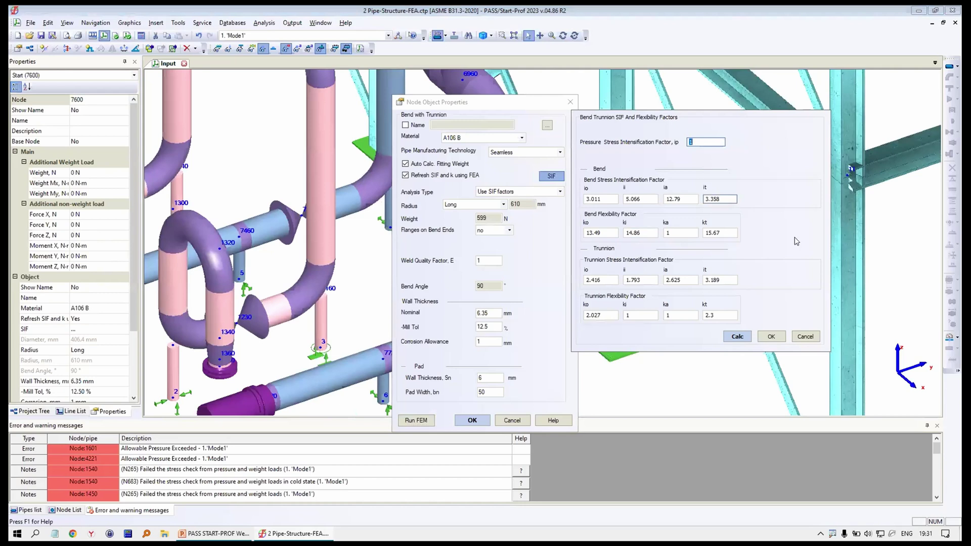
Close the bend trunnion's SIF and flexibility factors and its node 7600 properties without applying changes
{"action": "left_click", "coordinate": [806, 336]}
{"action": "left_click", "coordinate": [512, 420]}
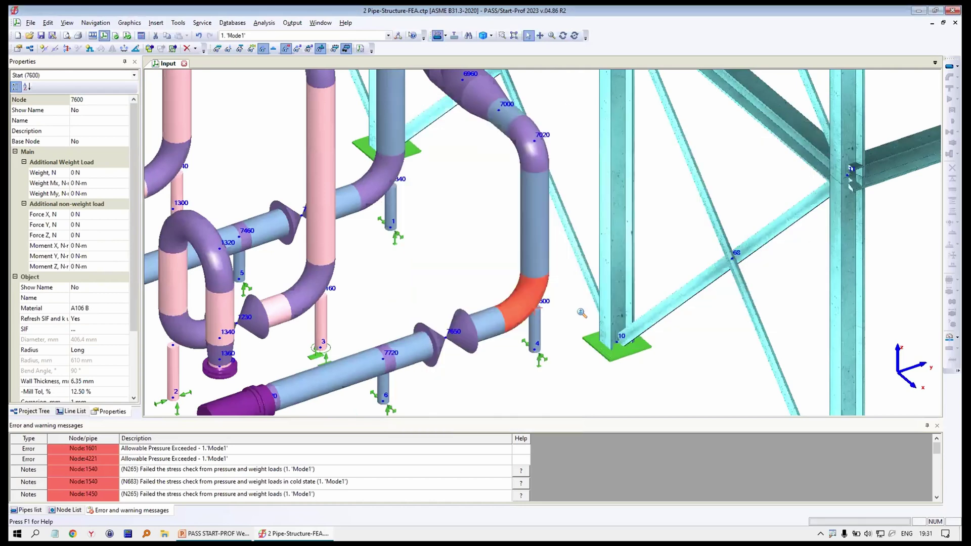
Review the stress results table for Mode1 and close it to return to the model
{"action": "scroll", "coordinate": [582, 312], "scroll_direction": "down", "scroll_amount": 5}
{"action": "middle_click_drag", "start_coordinate": [582, 313], "coordinate": [451, 378]}
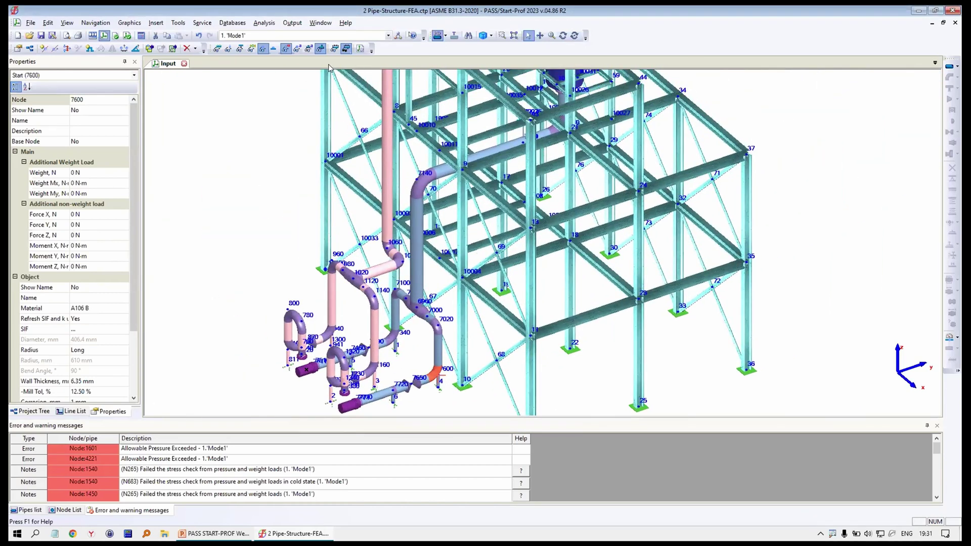
{"action": "left_click", "coordinate": [293, 23]}
{"action": "left_click", "coordinate": [302, 35]}
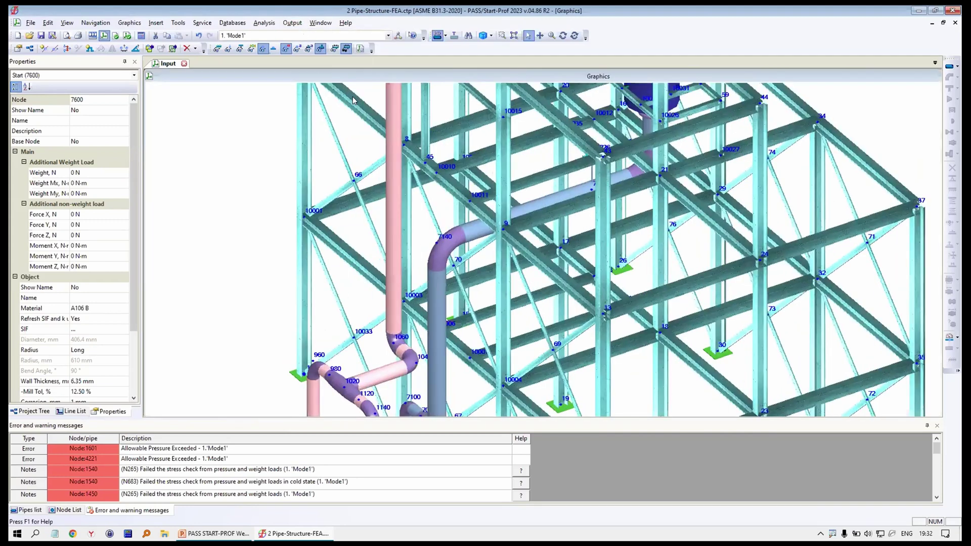
{"action": "scroll", "coordinate": [376, 232], "scroll_direction": "up", "scroll_amount": 10}
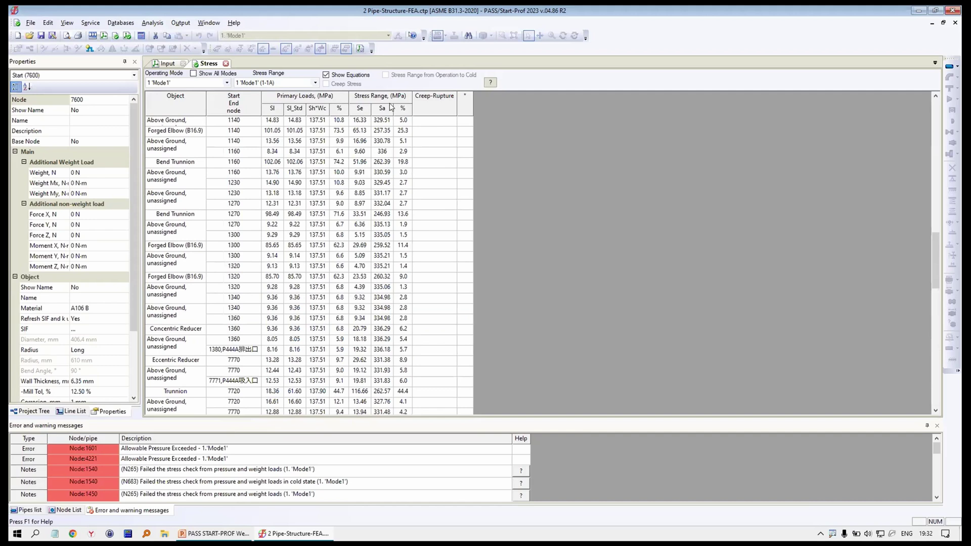
{"action": "left_click", "coordinate": [226, 63]}
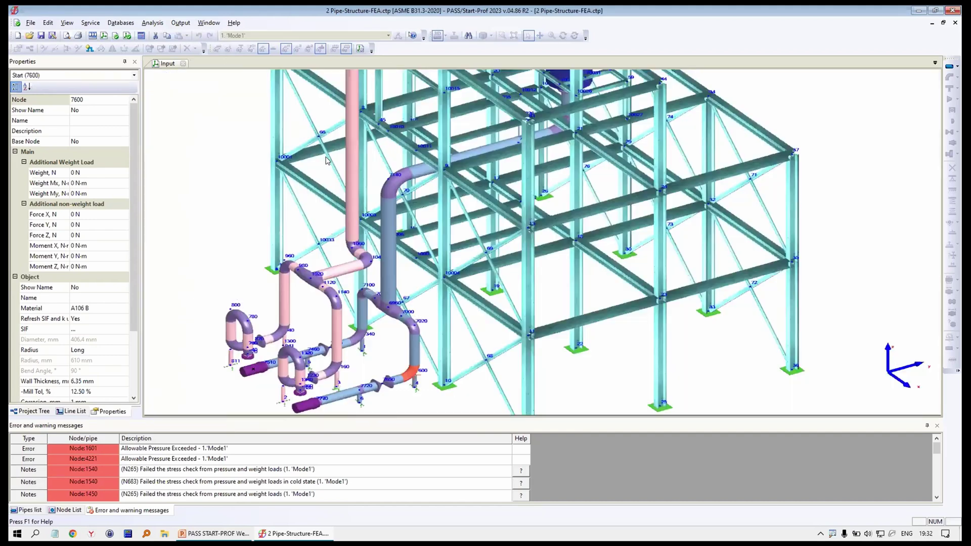
Switch to the PowerPoint presentation, show slide 17, Steel Structure, as a full-screen slide show, and end the show
{"action": "scroll", "coordinate": [489, 178], "scroll_direction": "up", "scroll_amount": 5}
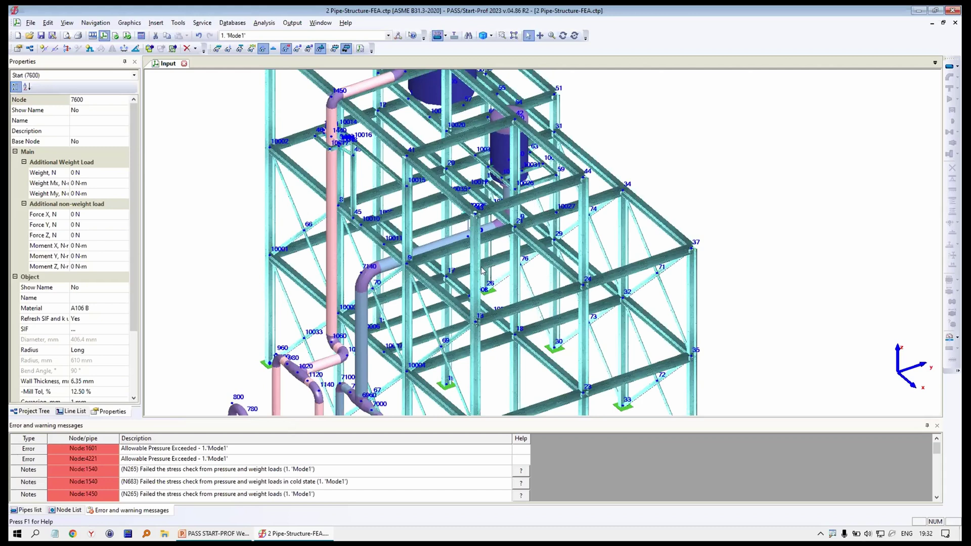
{"action": "scroll", "coordinate": [482, 272], "scroll_direction": "down", "scroll_amount": 3}
{"action": "scroll", "coordinate": [409, 284], "scroll_direction": "up", "scroll_amount": 3}
{"action": "scroll", "coordinate": [409, 284], "scroll_direction": "down", "scroll_amount": 3}
{"action": "key", "text": "alt+Tab"}
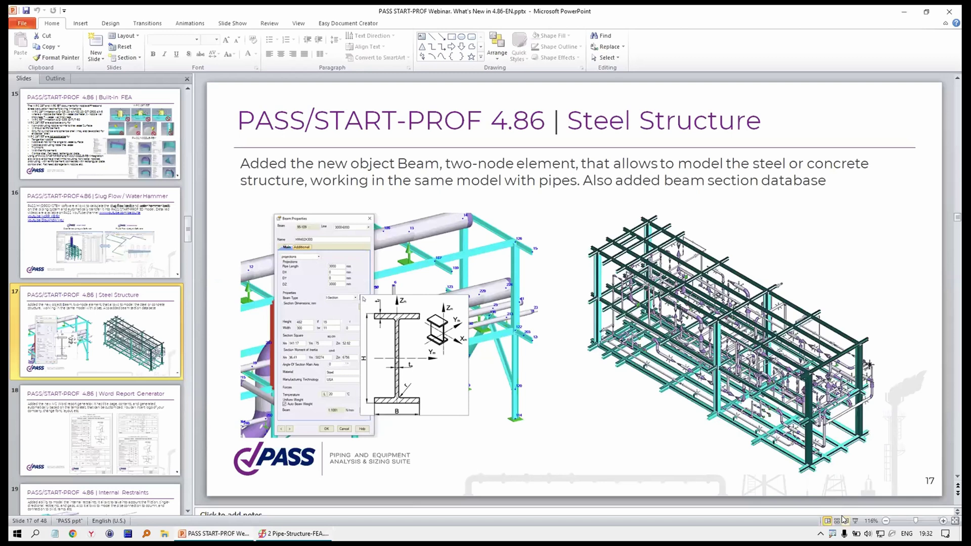
{"action": "left_click", "coordinate": [854, 521]}
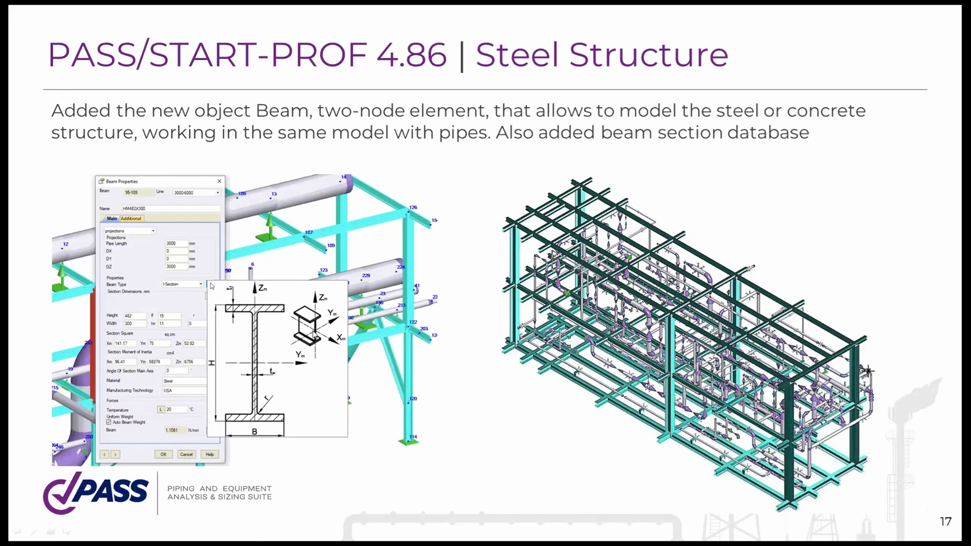
{"action": "key", "text": "Escape"}
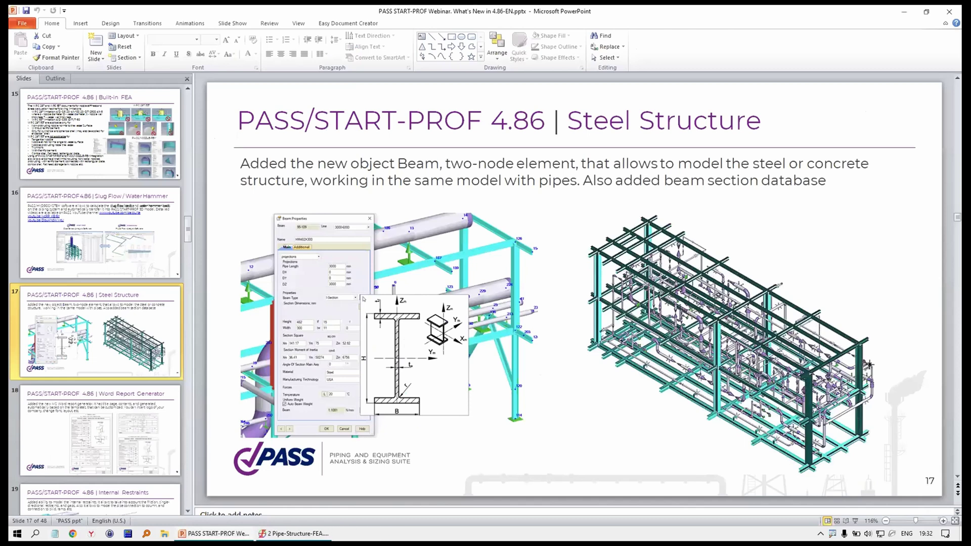
Switch back to PASS/Start-Prof and examine the steel frame together with the piping from several directions and distances
{"action": "key", "text": "alt+Tab"}
{"action": "scroll", "coordinate": [517, 180], "scroll_direction": "up", "scroll_amount": 3}
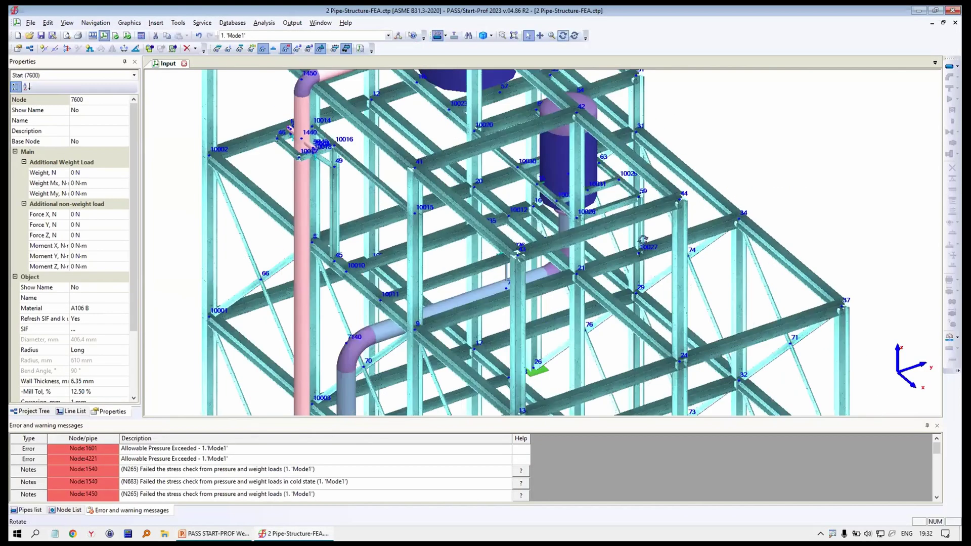
{"action": "left_click", "coordinate": [563, 35]}
{"action": "left_click_drag", "start_coordinate": [438, 214], "coordinate": [644, 264]}
{"action": "scroll", "coordinate": [644, 264], "scroll_direction": "down", "scroll_amount": 5}
{"action": "middle_click_drag", "start_coordinate": [624, 333], "coordinate": [507, 257]}
{"action": "left_click_drag", "start_coordinate": [525, 248], "coordinate": [474, 239]}
{"action": "scroll", "coordinate": [473, 237], "scroll_direction": "up", "scroll_amount": 6}
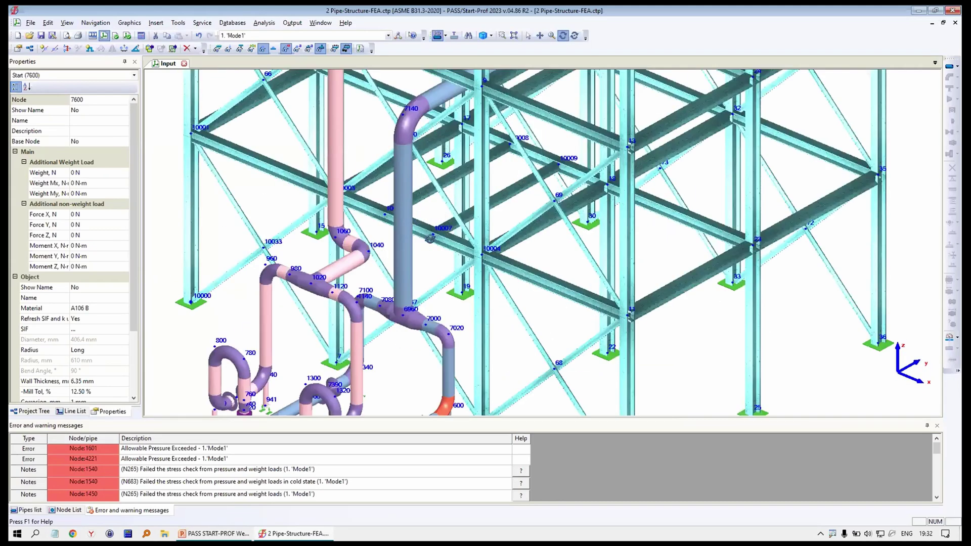
{"action": "middle_click_drag", "start_coordinate": [551, 282], "coordinate": [555, 201]}
{"action": "scroll", "coordinate": [446, 248], "scroll_direction": "up", "scroll_amount": 4}
{"action": "middle_click_drag", "start_coordinate": [673, 224], "coordinate": [512, 262]}
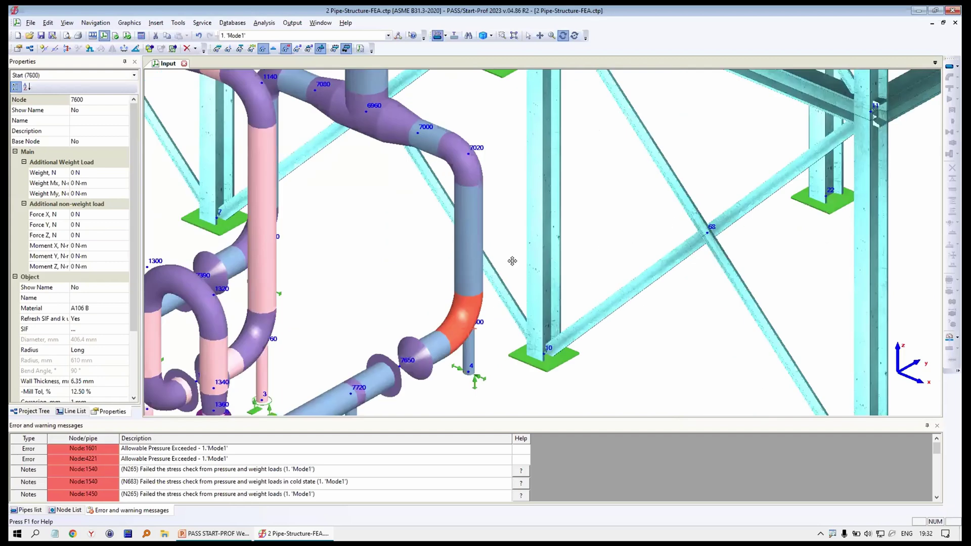
{"action": "scroll", "coordinate": [462, 264], "scroll_direction": "down", "scroll_amount": 3}
{"action": "scroll", "coordinate": [460, 256], "scroll_direction": "up", "scroll_amount": 5}
{"action": "scroll", "coordinate": [442, 250], "scroll_direction": "down", "scroll_amount": 5}
{"action": "left_click_drag", "start_coordinate": [408, 223], "coordinate": [499, 251]}
{"action": "middle_click_drag", "start_coordinate": [609, 201], "coordinate": [534, 193]}
{"action": "key", "text": "Escape"}
Create a beam element from node 11 to node 58 with a DX projection of 2000 mm
{"action": "left_click", "coordinate": [506, 146]}
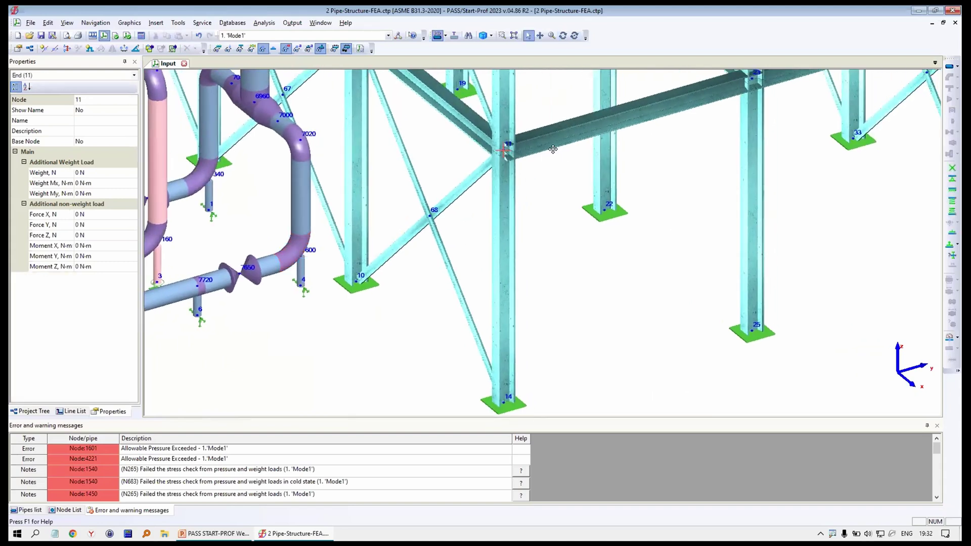
{"action": "scroll", "coordinate": [553, 150], "scroll_direction": "up", "scroll_amount": 3}
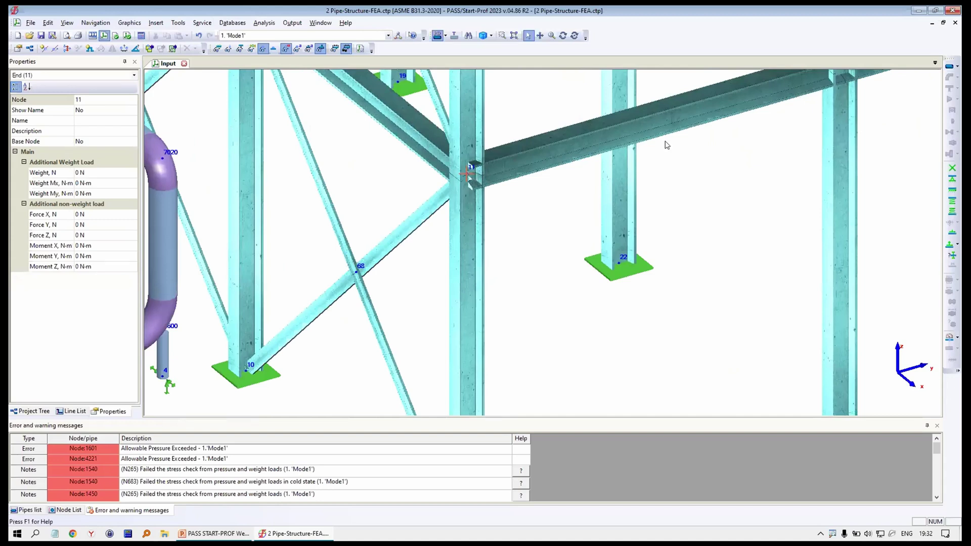
{"action": "left_click", "coordinate": [468, 138]}
{"action": "left_click", "coordinate": [957, 67]}
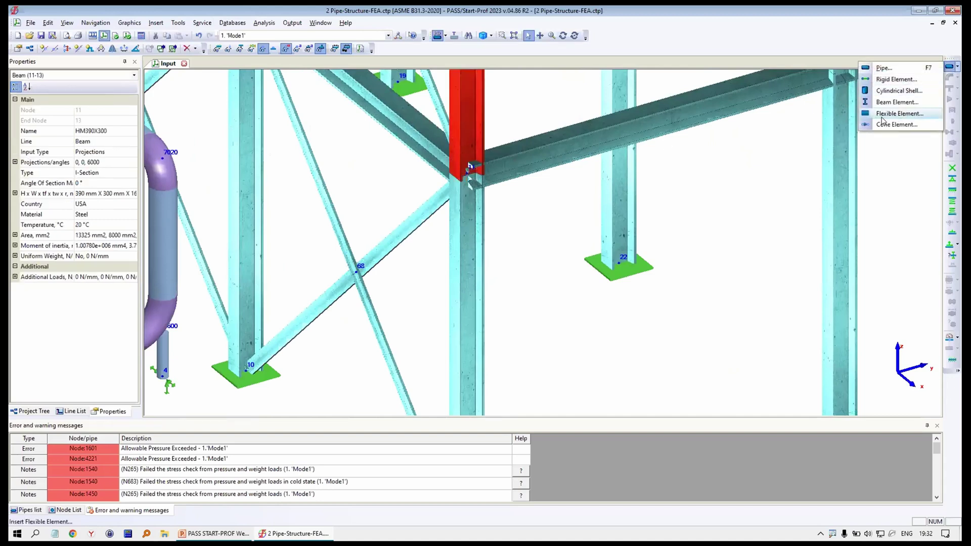
{"action": "left_click", "coordinate": [897, 102]}
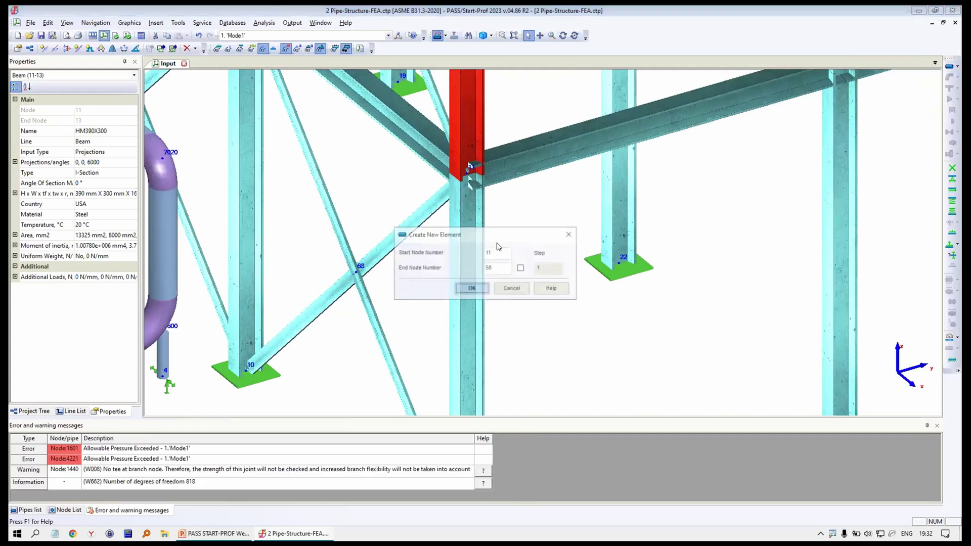
{"action": "left_click", "coordinate": [473, 290]}
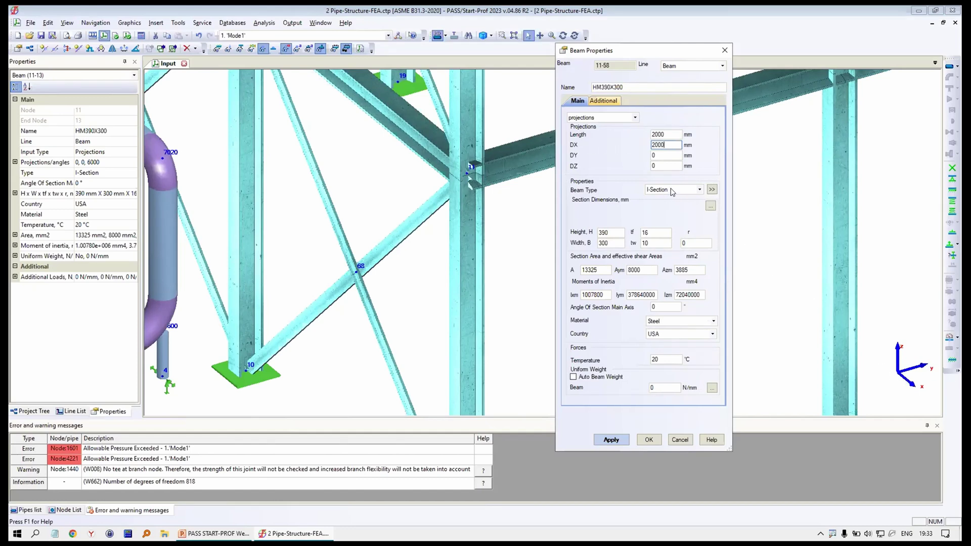
Make the new beam a Channel with section C10X30 from the USA Sections database and apply its properties
{"action": "left_click", "coordinate": [678, 191]}
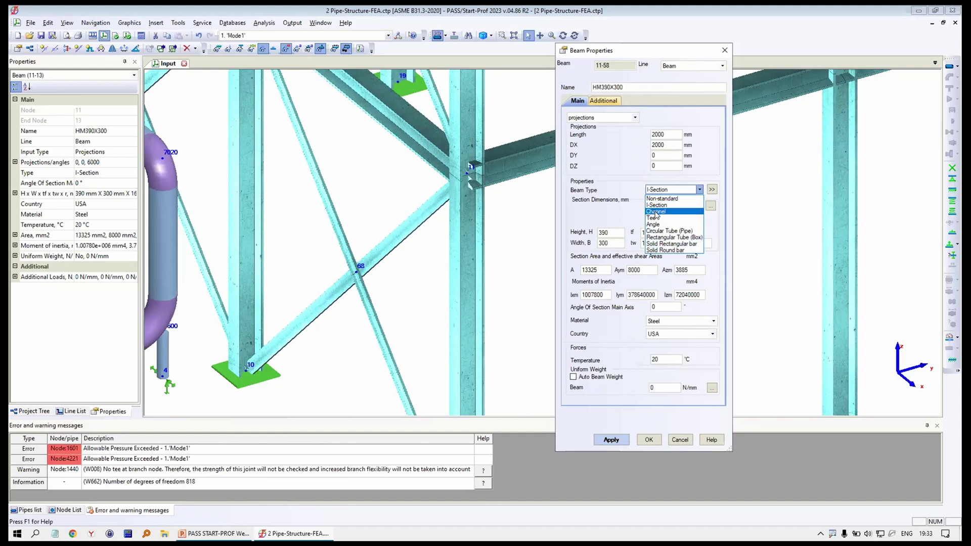
{"action": "left_click", "coordinate": [664, 213]}
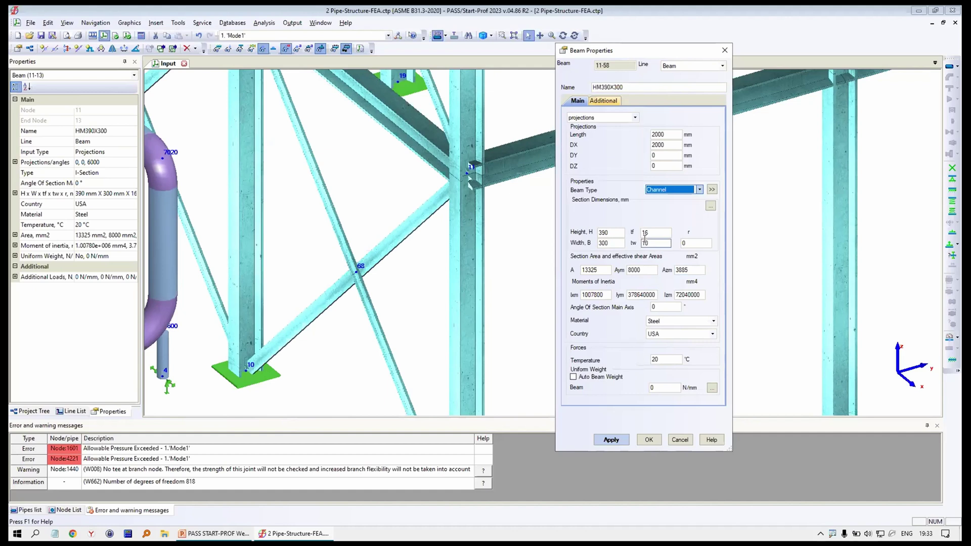
{"action": "left_click", "coordinate": [711, 206]}
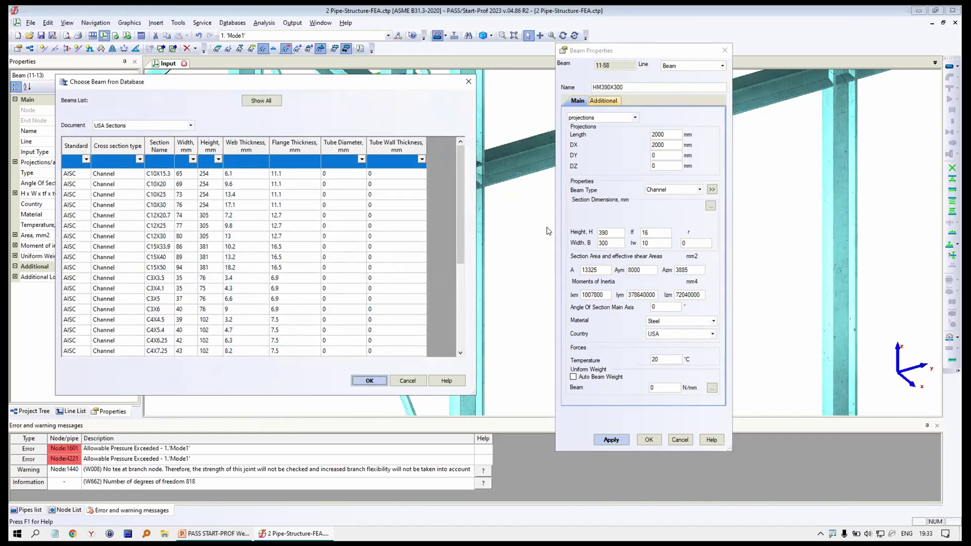
{"action": "left_click", "coordinate": [126, 126]}
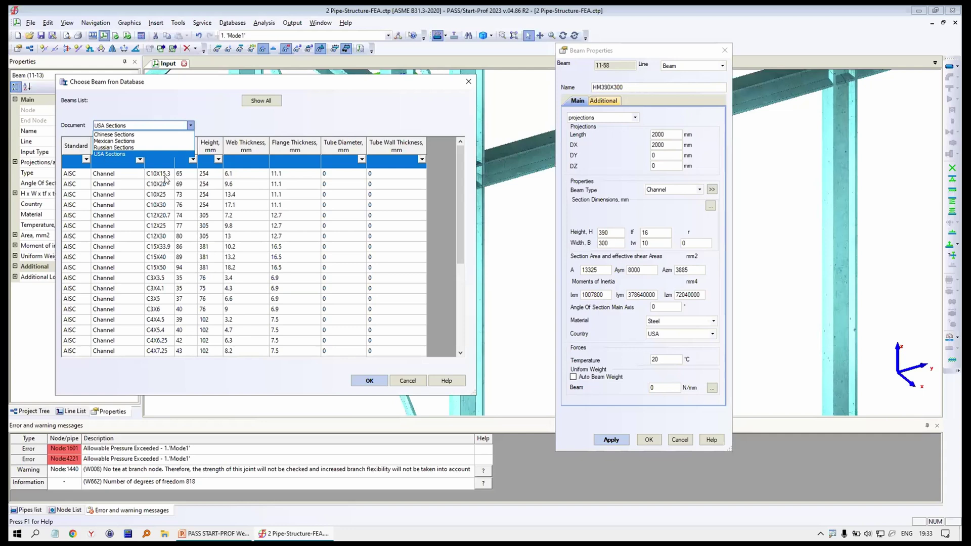
{"action": "left_click", "coordinate": [261, 122]}
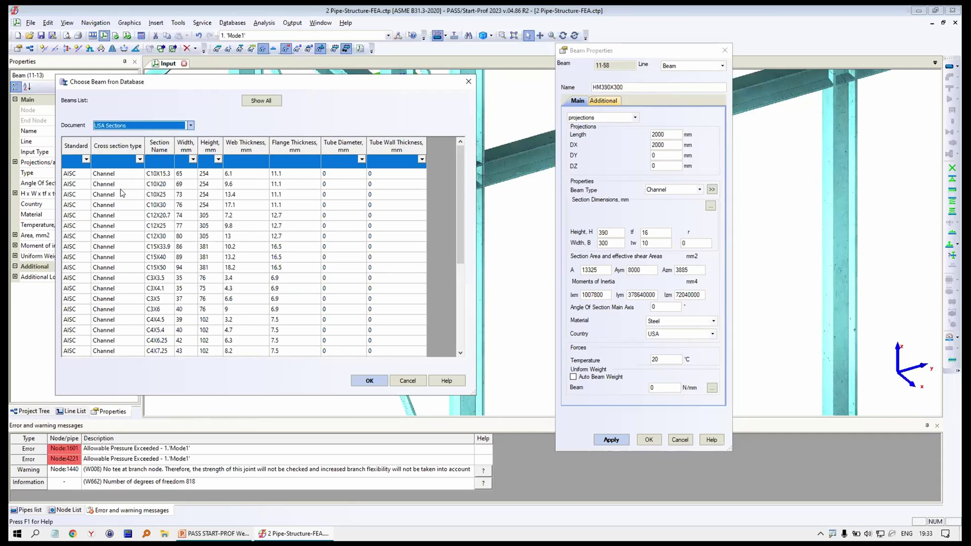
{"action": "left_click", "coordinate": [198, 195]}
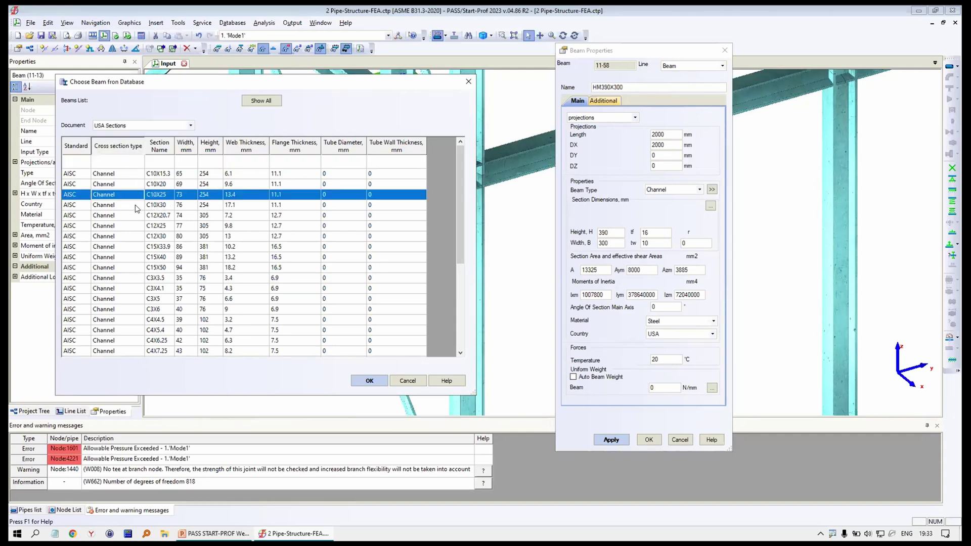
{"action": "double_click", "coordinate": [130, 208]}
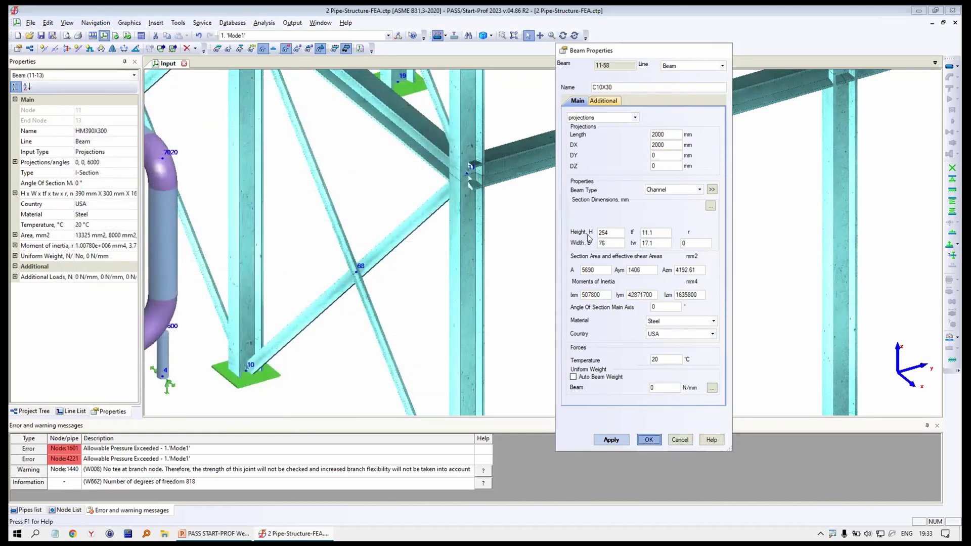
{"action": "left_click", "coordinate": [649, 439]}
Set the angle of section main axis of channel beam 11-58 to 45°
{"action": "scroll", "coordinate": [506, 213], "scroll_direction": "up", "scroll_amount": 2}
{"action": "scroll", "coordinate": [527, 229], "scroll_direction": "up", "scroll_amount": 3}
{"action": "left_click", "coordinate": [564, 37]}
{"action": "left_click_drag", "start_coordinate": [661, 219], "coordinate": [469, 190]}
{"action": "middle_click_drag", "start_coordinate": [360, 179], "coordinate": [425, 202]}
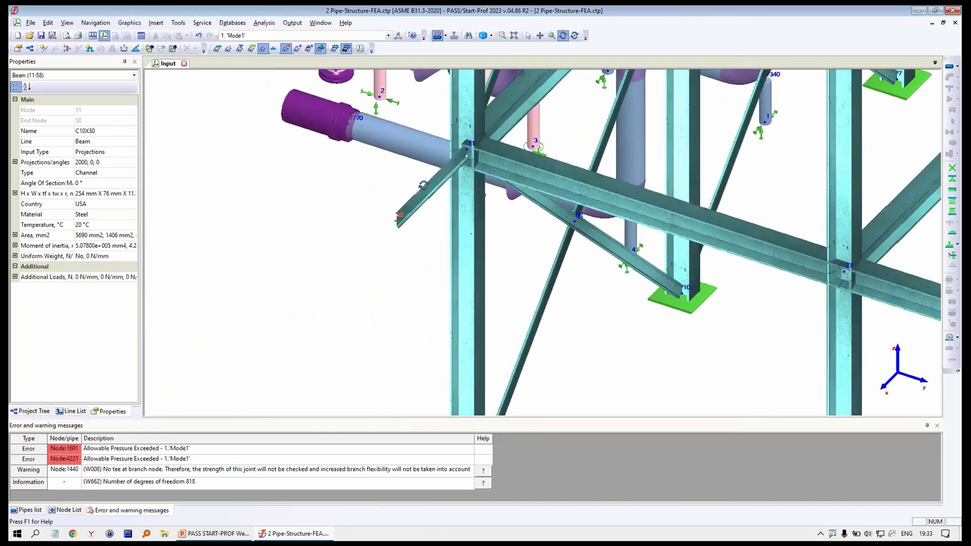
{"action": "scroll", "coordinate": [425, 187], "scroll_direction": "up", "scroll_amount": 3}
{"action": "left_click_drag", "start_coordinate": [487, 214], "coordinate": [548, 148]}
{"action": "middle_click_drag", "start_coordinate": [548, 148], "coordinate": [538, 234]}
{"action": "left_click_drag", "start_coordinate": [537, 234], "coordinate": [493, 220]}
{"action": "middle_click_drag", "start_coordinate": [599, 213], "coordinate": [586, 350]}
{"action": "double_click", "coordinate": [472, 225]}
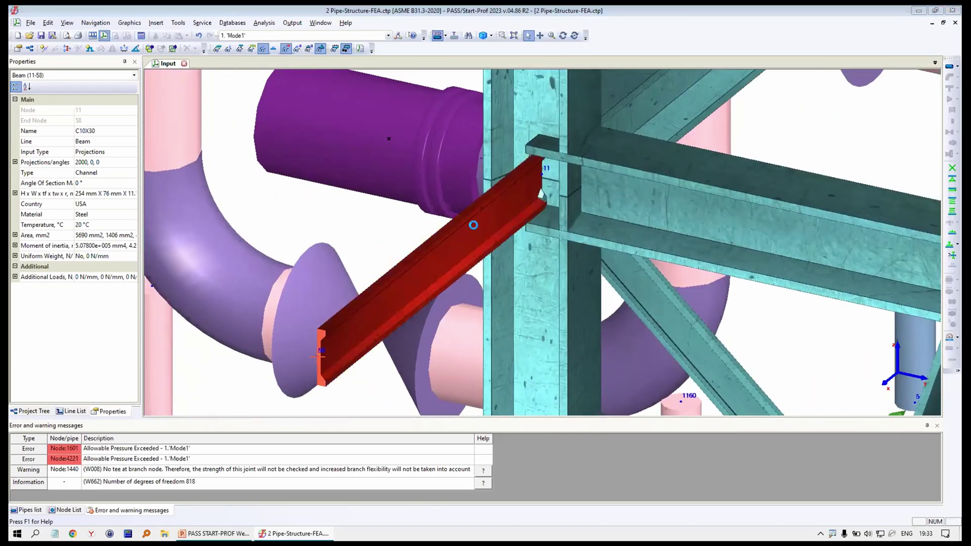
{"action": "double_click", "coordinate": [667, 308]}
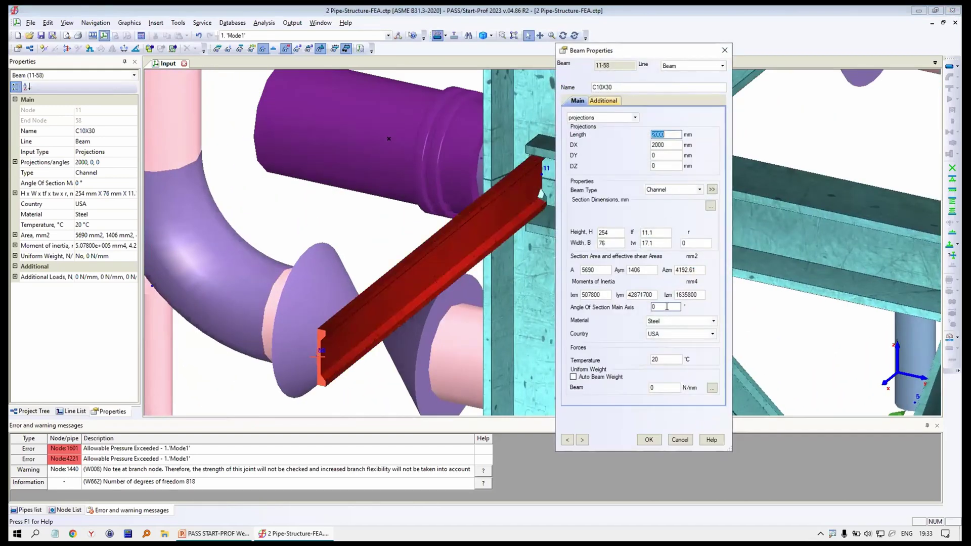
{"action": "type", "text": "45"}
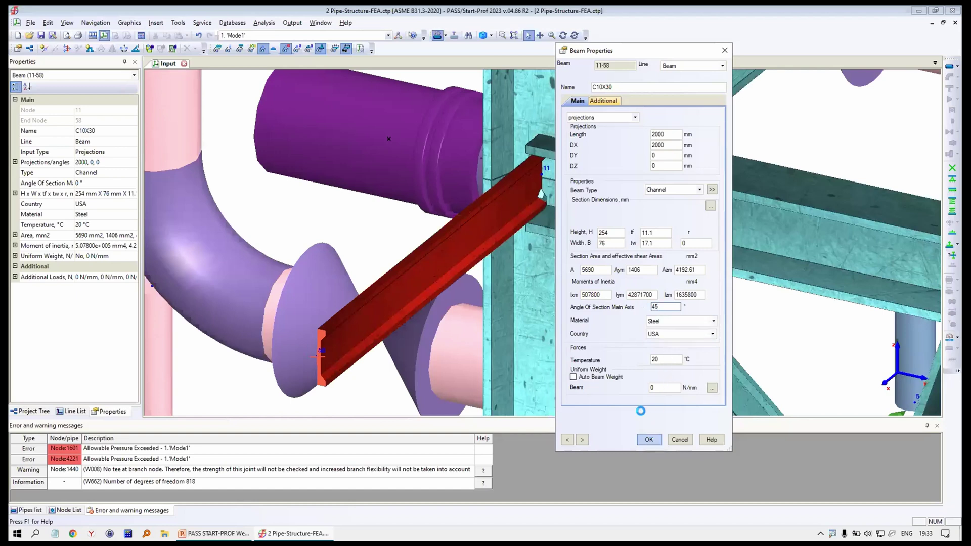
{"action": "left_click", "coordinate": [649, 439]}
Set the angle of section main axis of channel beam 11-58 to 90°
{"action": "left_click", "coordinate": [360, 321]}
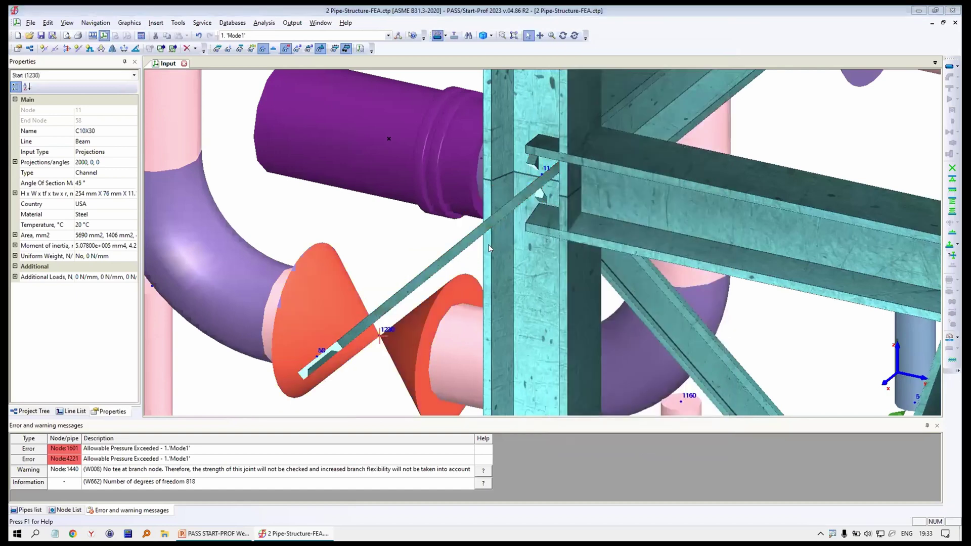
{"action": "left_click", "coordinate": [510, 379]}
{"action": "double_click", "coordinate": [424, 280]}
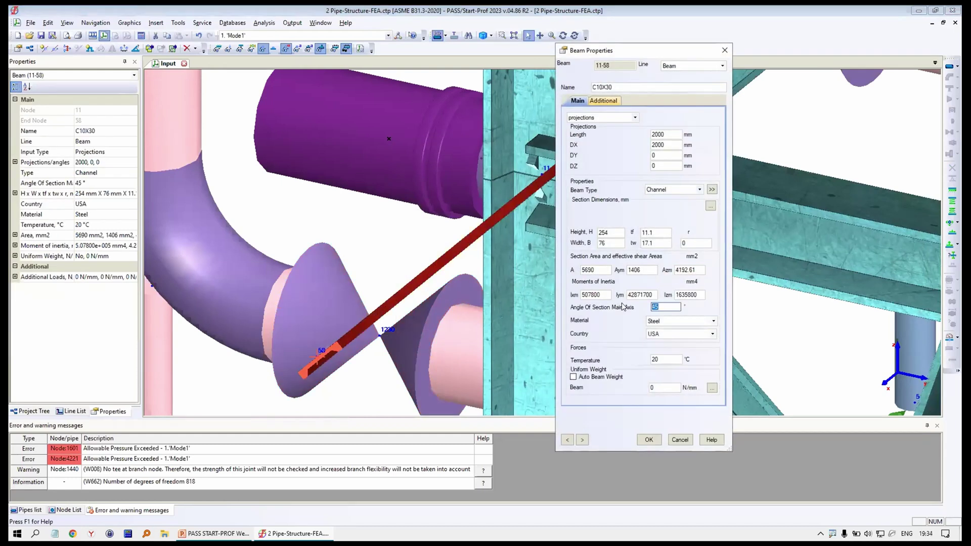
{"action": "left_click", "coordinate": [649, 438]}
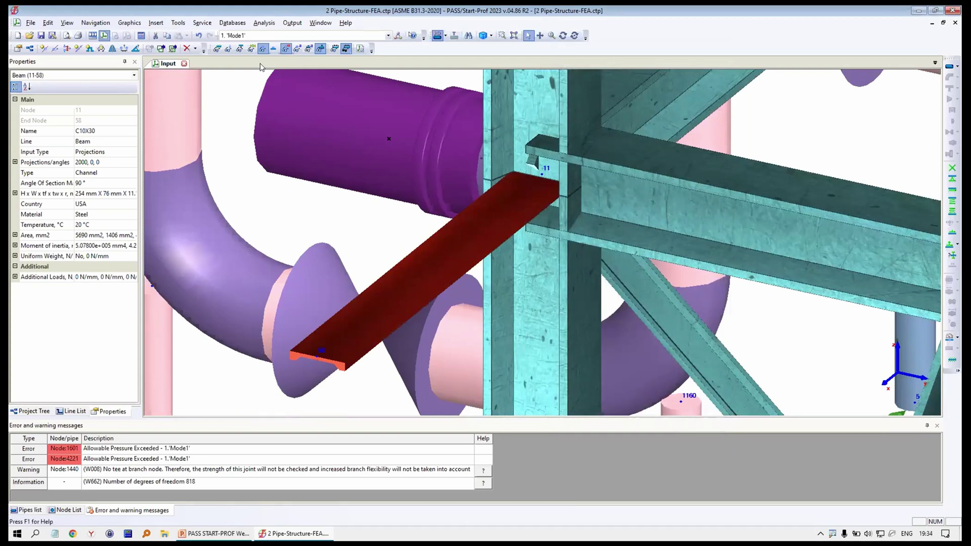
Undo both section angle changes and the creation of channel beam 11-58
{"action": "left_click", "coordinate": [198, 37]}
{"action": "left_click", "coordinate": [197, 37]}
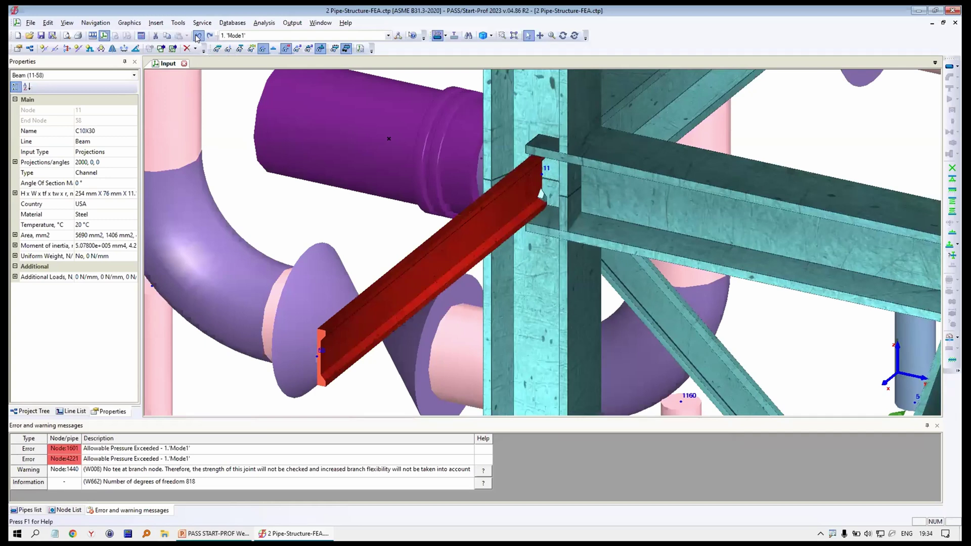
{"action": "left_click", "coordinate": [197, 37]}
Close the 2 Pipe-Structure-FEA.ctp model without saving and open 3 Pipe-Structure.ctp, accepting its project settings
{"action": "left_click", "coordinate": [563, 35]}
{"action": "left_click_drag", "start_coordinate": [487, 208], "coordinate": [385, 197]}
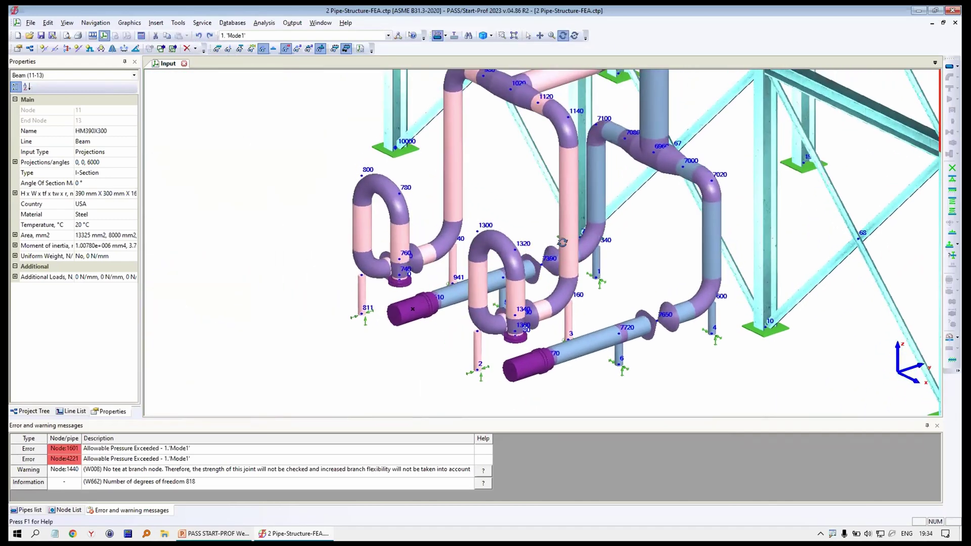
{"action": "scroll", "coordinate": [354, 177], "scroll_direction": "down", "scroll_amount": 5}
{"action": "left_click", "coordinate": [184, 64]}
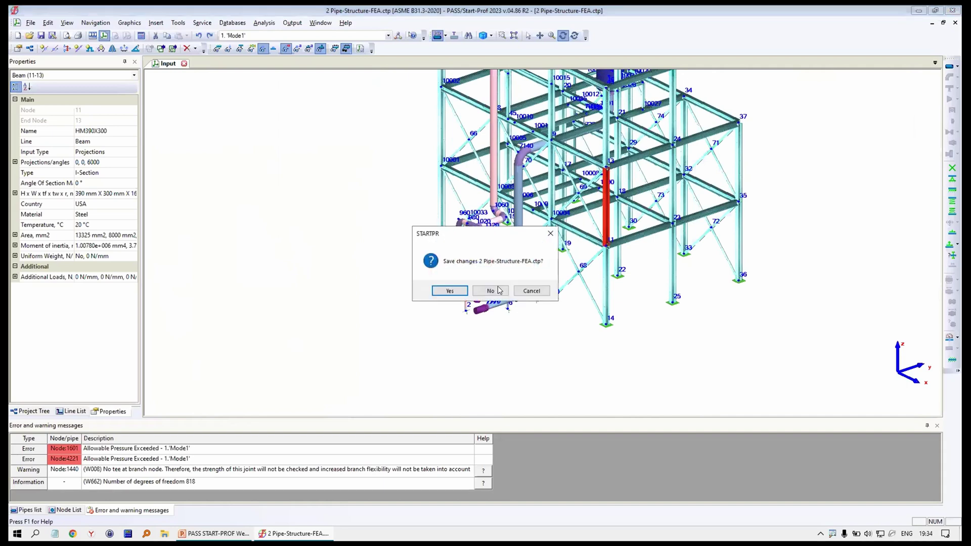
{"action": "left_click", "coordinate": [499, 289]}
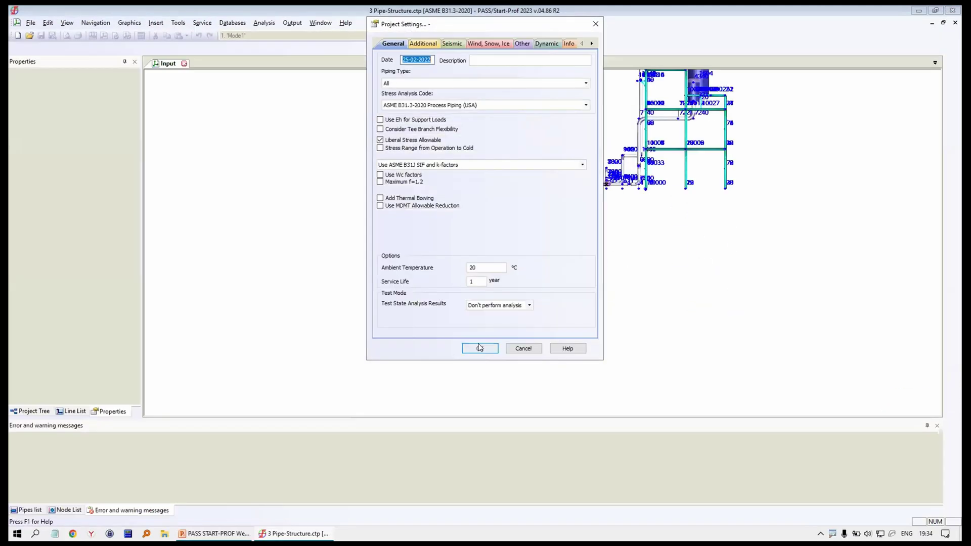
{"action": "left_click", "coordinate": [482, 348]}
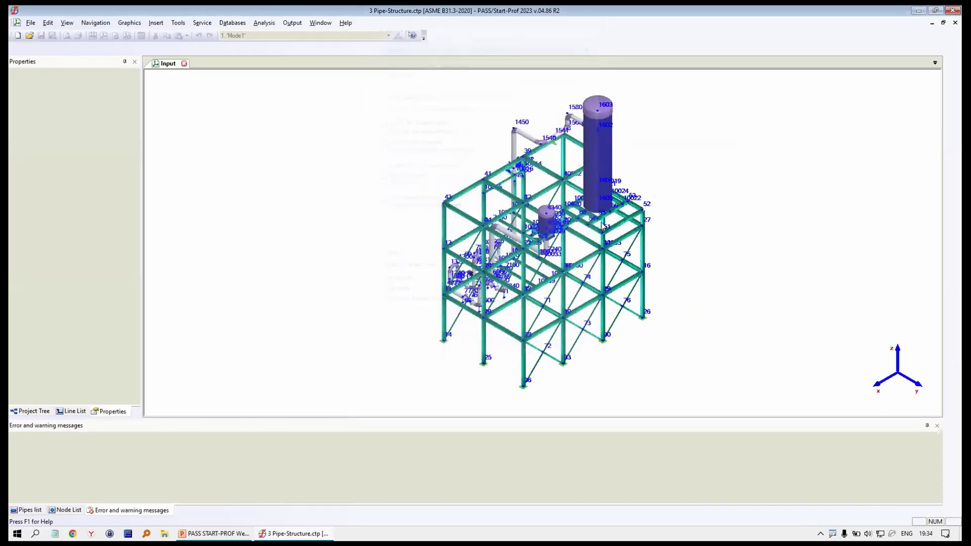
Open the graphical output for the pipe-structure model and animate its deformation at an adjusted scale
{"action": "left_click", "coordinate": [563, 35]}
{"action": "left_click_drag", "start_coordinate": [577, 265], "coordinate": [535, 219]}
{"action": "left_click_drag", "start_coordinate": [402, 266], "coordinate": [510, 261]}
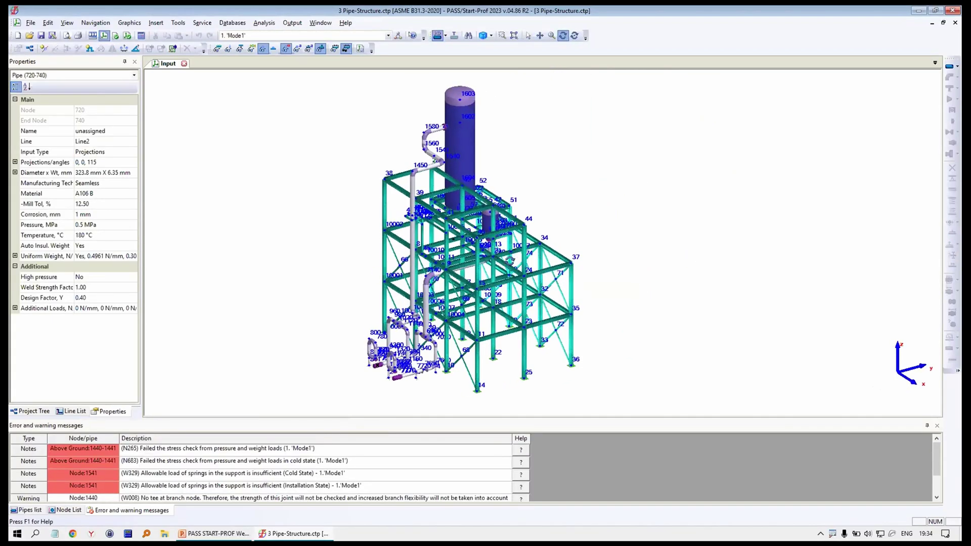
{"action": "left_click", "coordinate": [127, 35]}
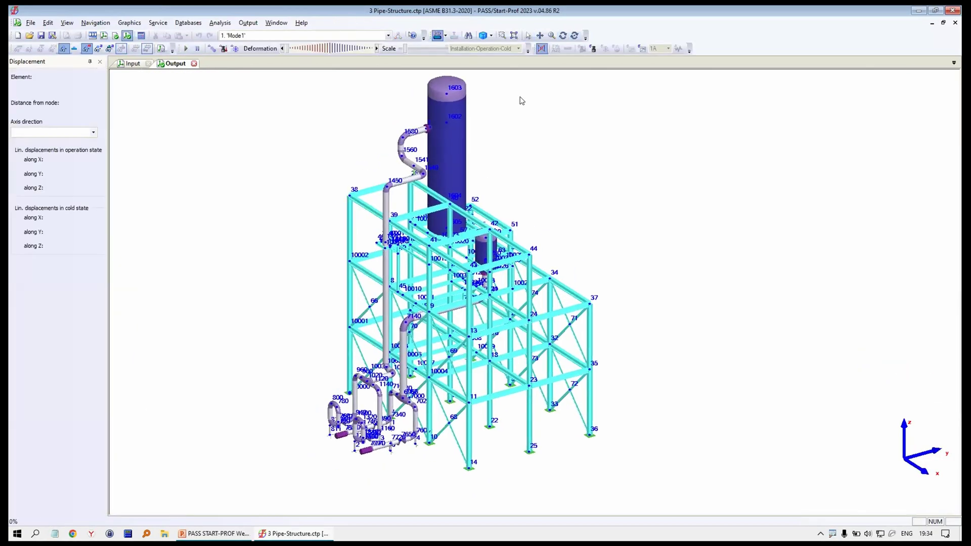
{"action": "mouse_move", "coordinate": [354, 233]}
{"action": "left_mouse_down"}
{"action": "mouse_move", "coordinate": [401, 228]}
{"action": "mouse_move", "coordinate": [363, 230]}
{"action": "left_mouse_up"}
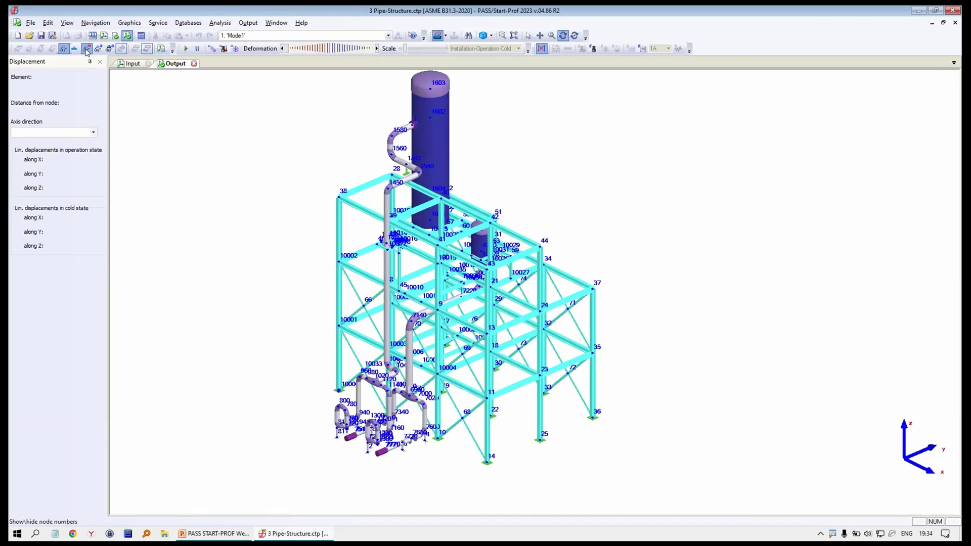
{"action": "left_click", "coordinate": [186, 48]}
{"action": "left_click", "coordinate": [416, 49]}
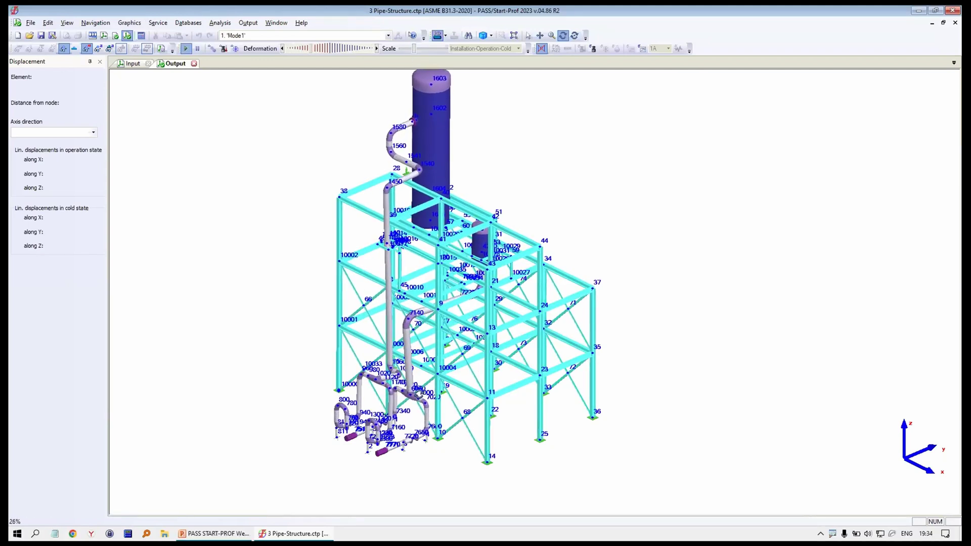
Examine the animated deformation of the pump piping, the tall column and the small vessel on its supporting beams
{"action": "scroll", "coordinate": [418, 395], "scroll_direction": "up", "scroll_amount": 3}
{"action": "middle_click_drag", "start_coordinate": [418, 395], "coordinate": [487, 281]}
{"action": "scroll", "coordinate": [433, 341], "scroll_direction": "down", "scroll_amount": 1}
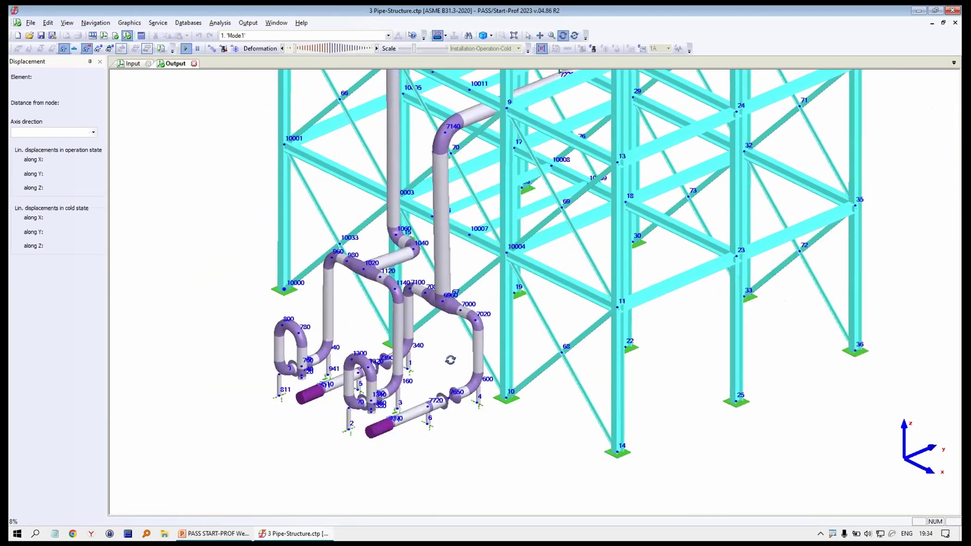
{"action": "middle_click_drag", "start_coordinate": [395, 101], "coordinate": [287, 355]}
{"action": "left_click_drag", "start_coordinate": [405, 256], "coordinate": [435, 293]}
{"action": "middle_click_drag", "start_coordinate": [607, 96], "coordinate": [565, 296]}
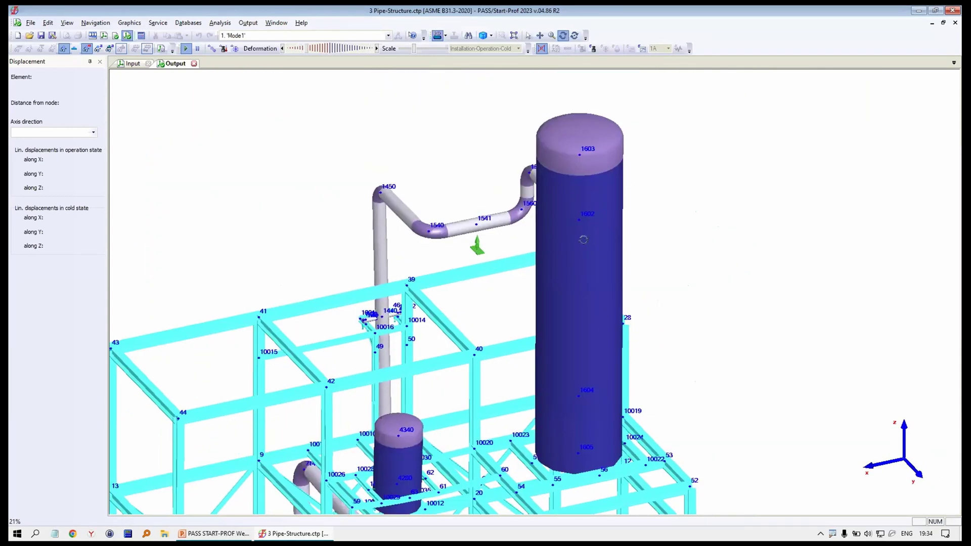
{"action": "middle_click_drag", "start_coordinate": [420, 346], "coordinate": [461, 139]}
{"action": "scroll", "coordinate": [442, 299], "scroll_direction": "up", "scroll_amount": 3}
{"action": "scroll", "coordinate": [447, 279], "scroll_direction": "down", "scroll_amount": 2}
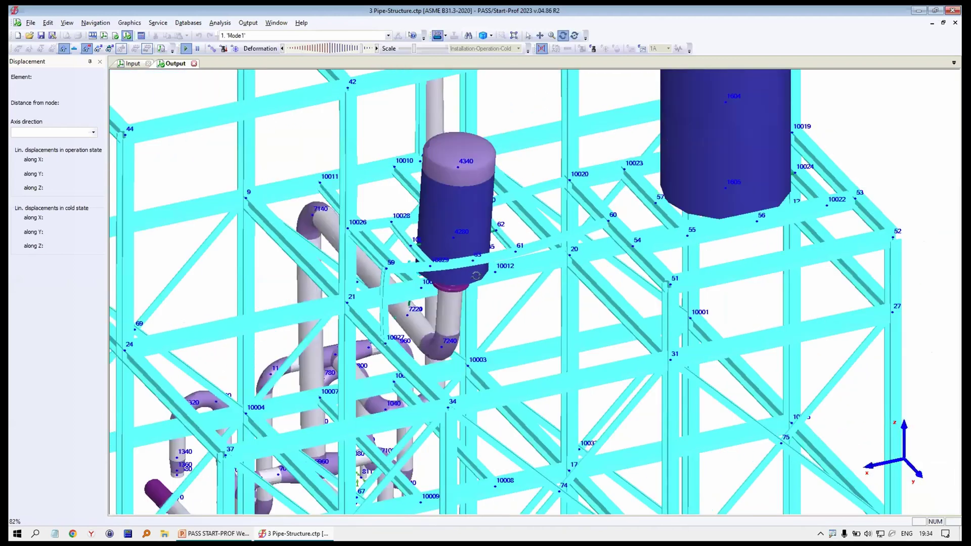
{"action": "middle_click_drag", "start_coordinate": [447, 278], "coordinate": [455, 319]}
{"action": "scroll", "coordinate": [455, 319], "scroll_direction": "up", "scroll_amount": 1}
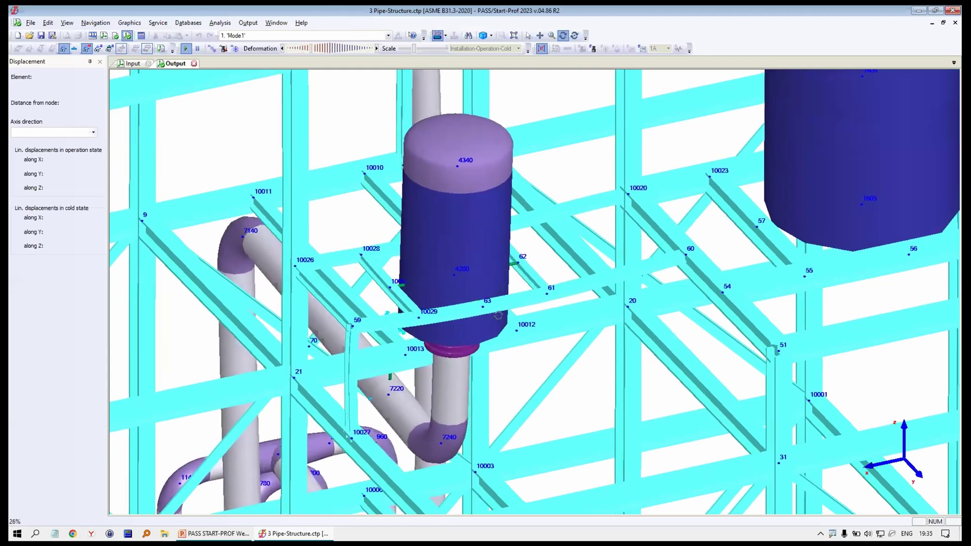
{"action": "scroll", "coordinate": [526, 281], "scroll_direction": "down", "scroll_amount": 3}
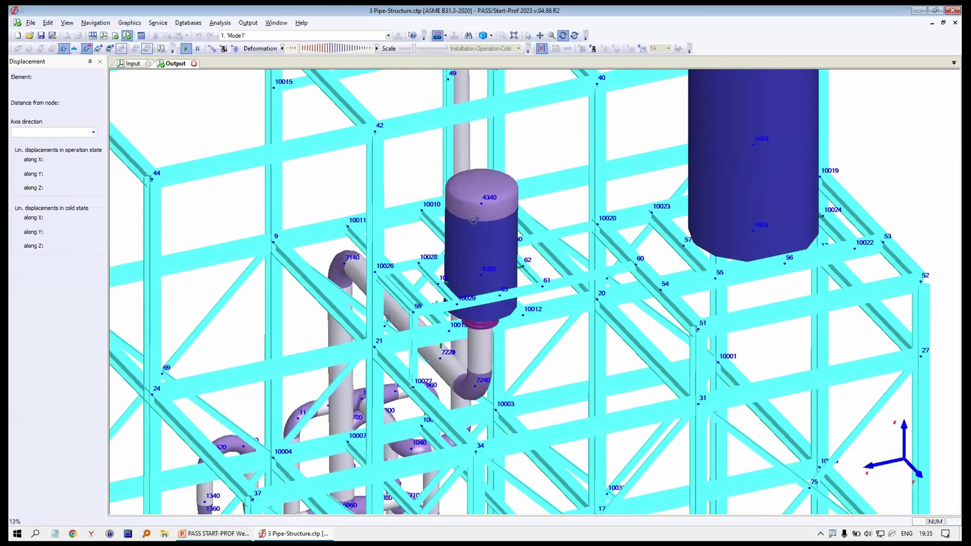
{"action": "left_click_drag", "start_coordinate": [449, 354], "coordinate": [457, 332]}
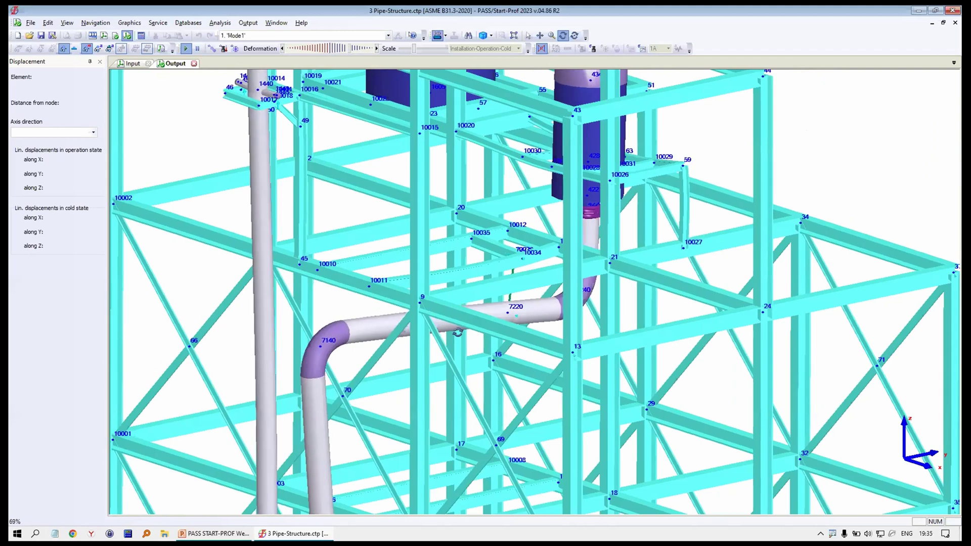
Examine the animated movement of the ground-level pump piping and the riser connected to the tall column's nozzle
{"action": "scroll", "coordinate": [457, 334], "scroll_direction": "down", "scroll_amount": 3}
{"action": "middle_click_drag", "start_coordinate": [524, 279], "coordinate": [549, 163]}
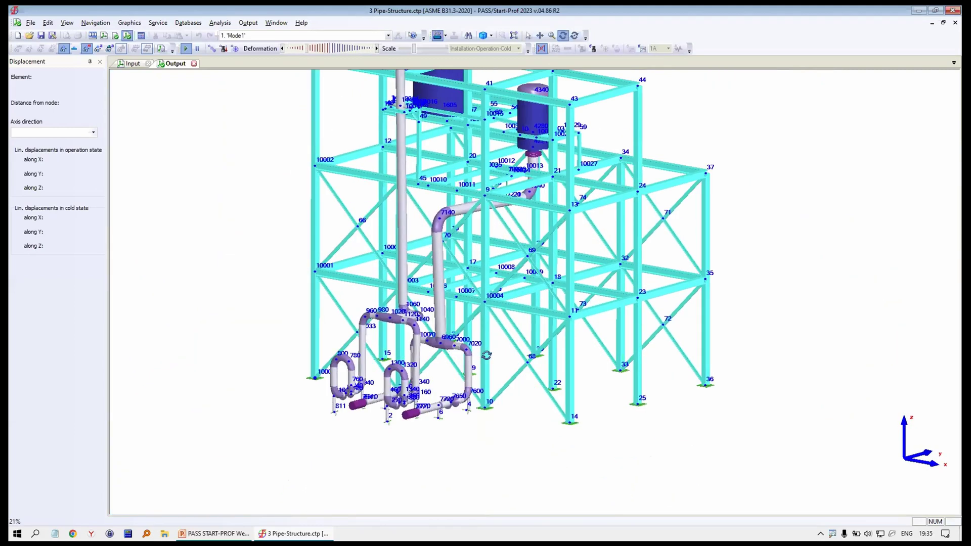
{"action": "scroll", "coordinate": [484, 354], "scroll_direction": "up", "scroll_amount": 2}
{"action": "left_click_drag", "start_coordinate": [536, 298], "coordinate": [383, 260]}
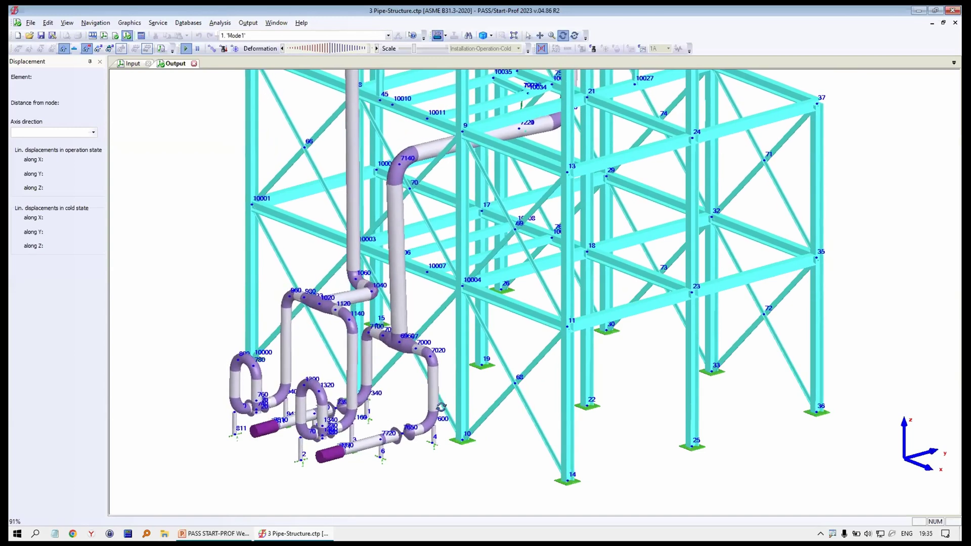
{"action": "left_click_drag", "start_coordinate": [544, 458], "coordinate": [458, 270]}
{"action": "middle_click_drag", "start_coordinate": [449, 243], "coordinate": [427, 362]}
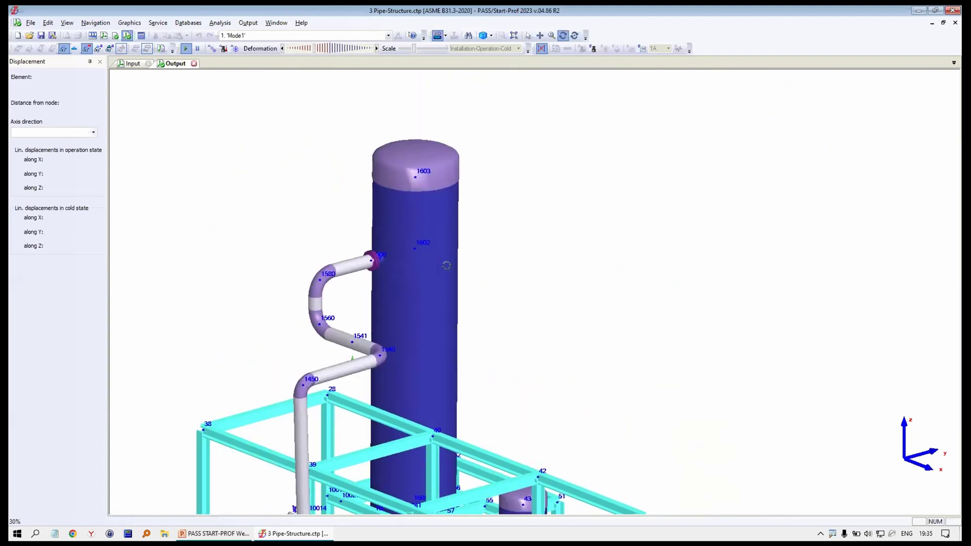
Switch the results to the 1.1 'Dynamic' mode and view the Mode #2 vibration shape of the whole structure
{"action": "scroll", "coordinate": [447, 265], "scroll_direction": "up", "scroll_amount": 3}
{"action": "left_click", "coordinate": [263, 35]}
{"action": "left_click", "coordinate": [243, 44]}
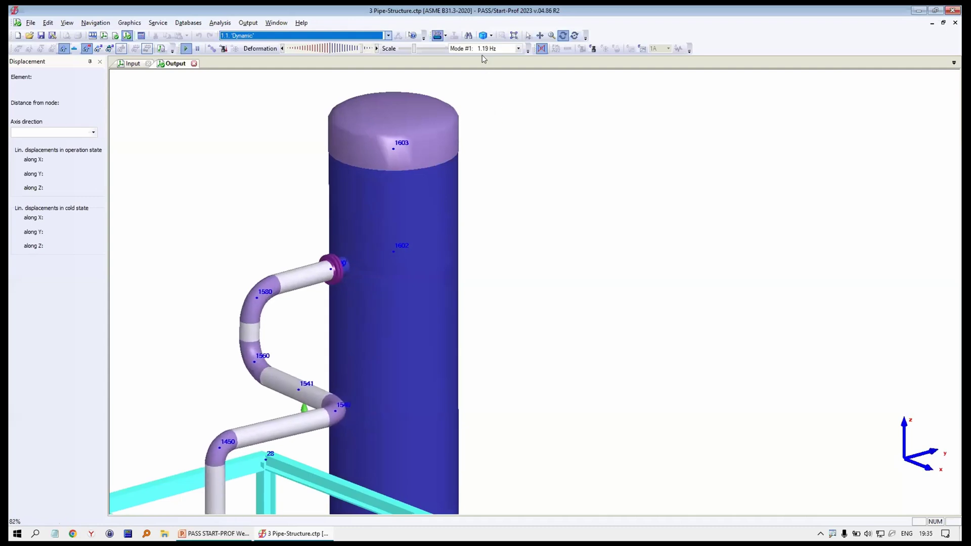
{"action": "left_click", "coordinate": [483, 48]}
{"action": "left_click", "coordinate": [481, 72]}
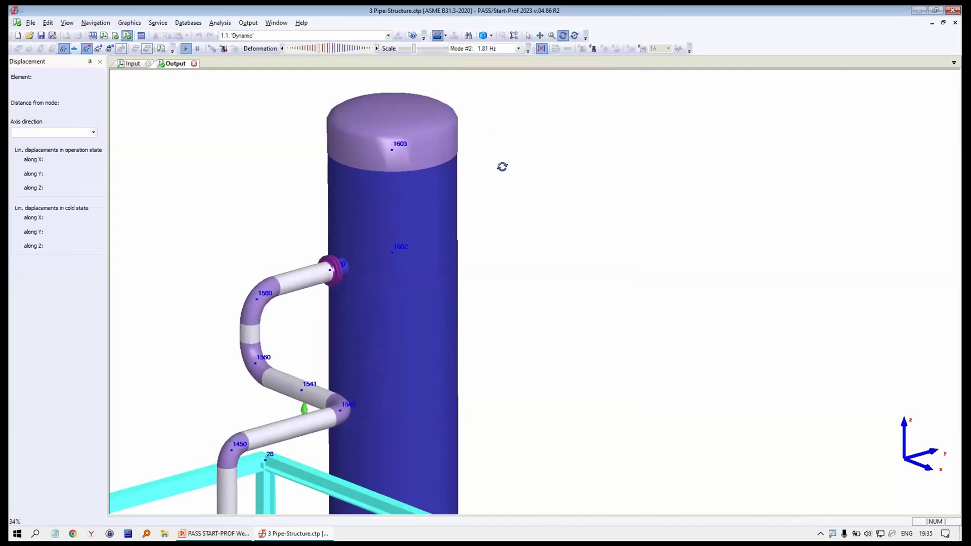
{"action": "scroll", "coordinate": [506, 182], "scroll_direction": "down", "scroll_amount": 5}
{"action": "middle_click_drag", "start_coordinate": [531, 184], "coordinate": [543, 180]}
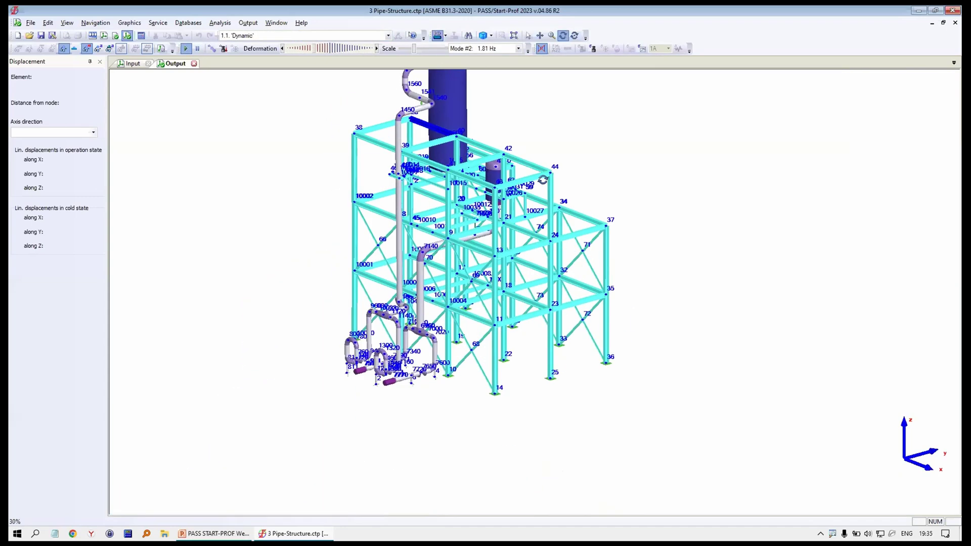
{"action": "middle_click_drag", "start_coordinate": [554, 223], "coordinate": [547, 215]}
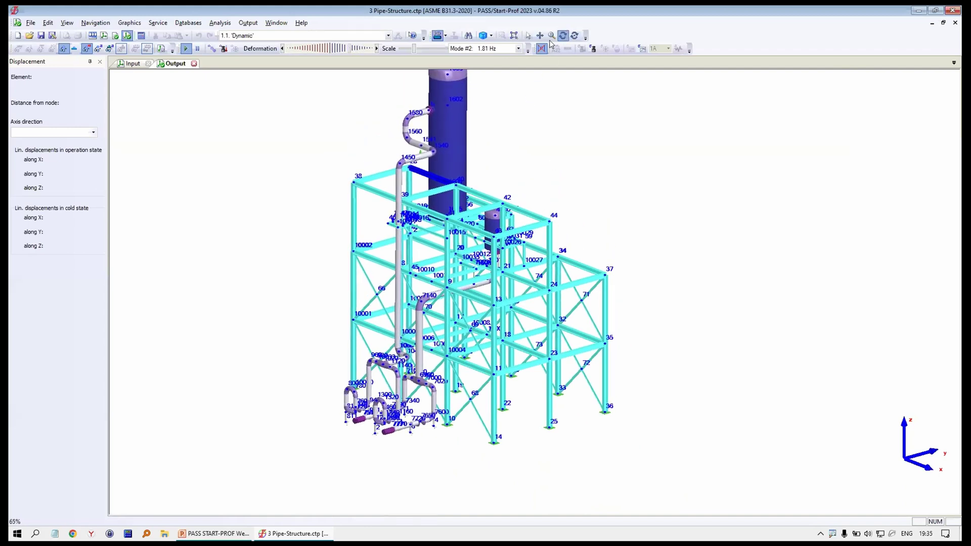
{"action": "left_click_drag", "start_coordinate": [529, 272], "coordinate": [527, 187]}
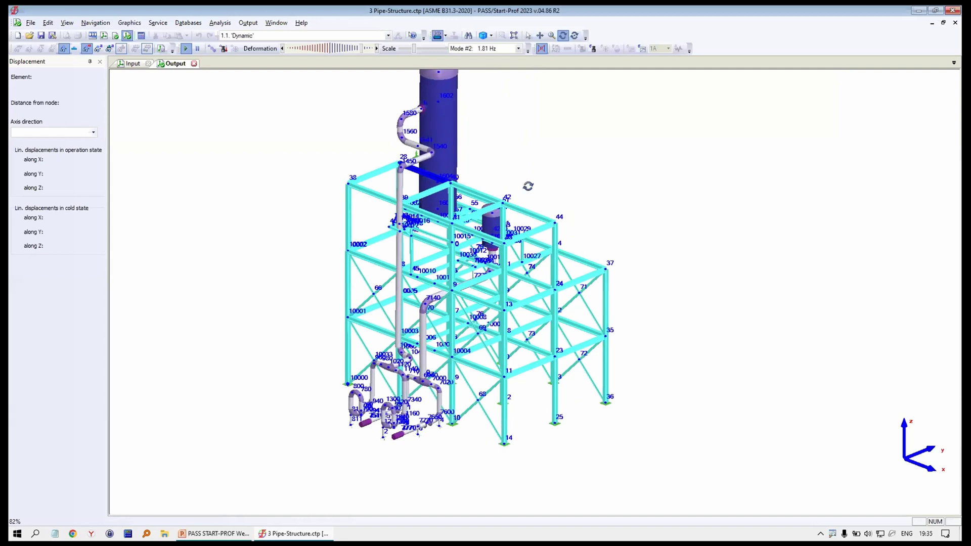
Show the Mode #3 vibration shape, followed by Mode #4
{"action": "left_click", "coordinate": [476, 46]}
{"action": "left_click", "coordinate": [483, 71]}
{"action": "left_click", "coordinate": [529, 36]}
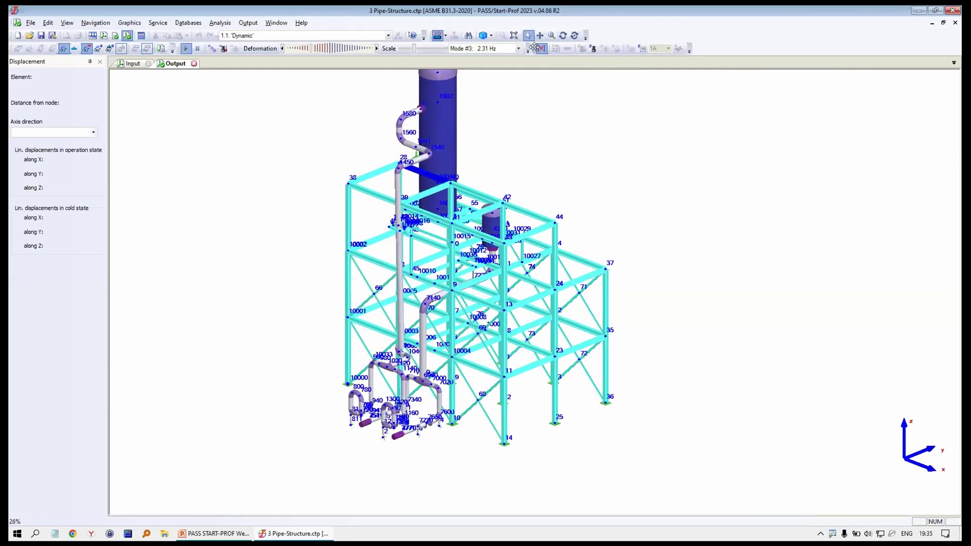
{"action": "left_click", "coordinate": [518, 48]}
{"action": "left_click", "coordinate": [480, 76]}
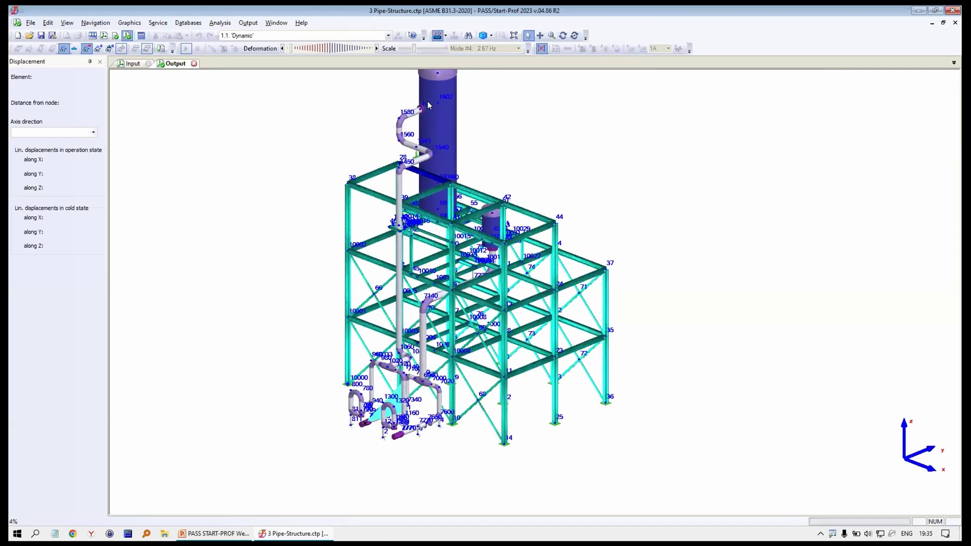
Close and reopen the graphical output and animate the Mode #3 vibration shape of the whole structure
{"action": "left_click", "coordinate": [194, 64]}
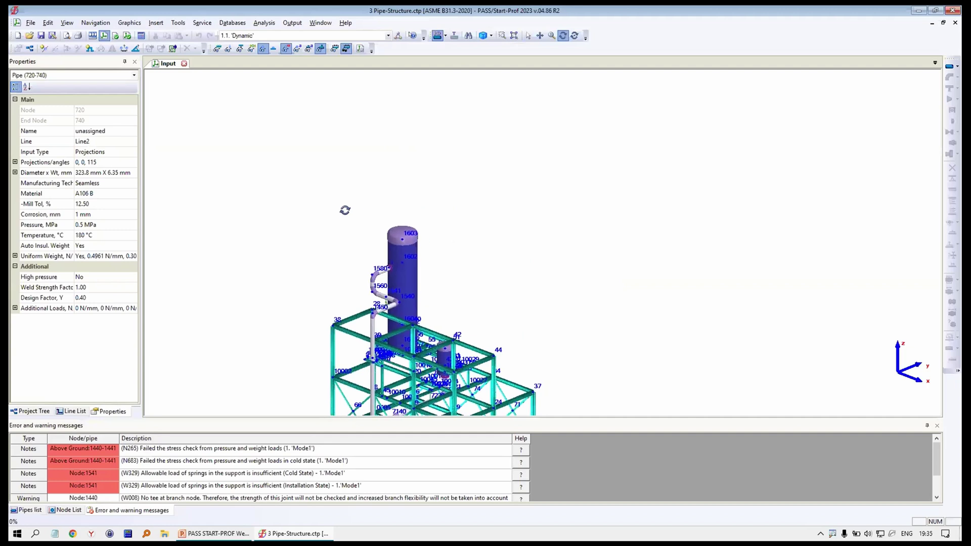
{"action": "left_click", "coordinate": [126, 37]}
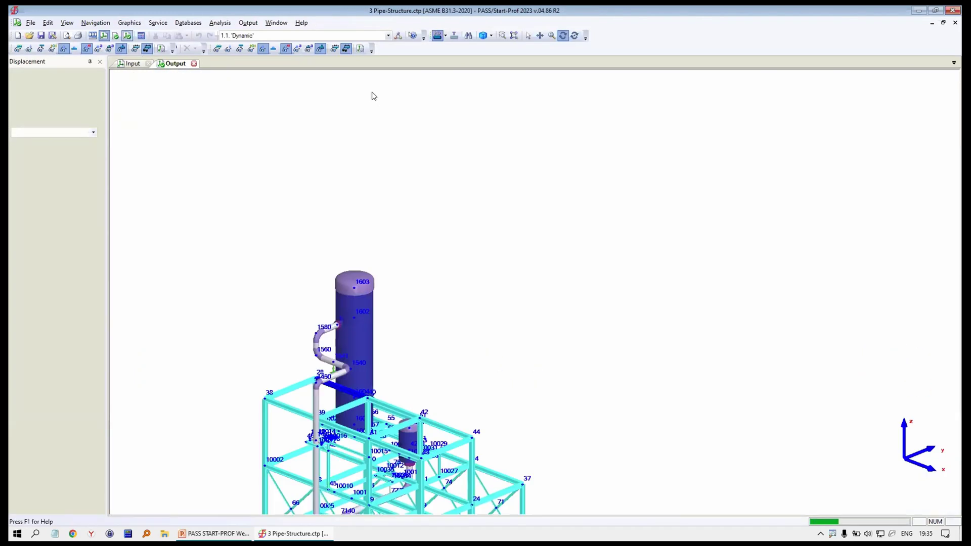
{"action": "left_click", "coordinate": [470, 49]}
{"action": "left_click", "coordinate": [471, 71]}
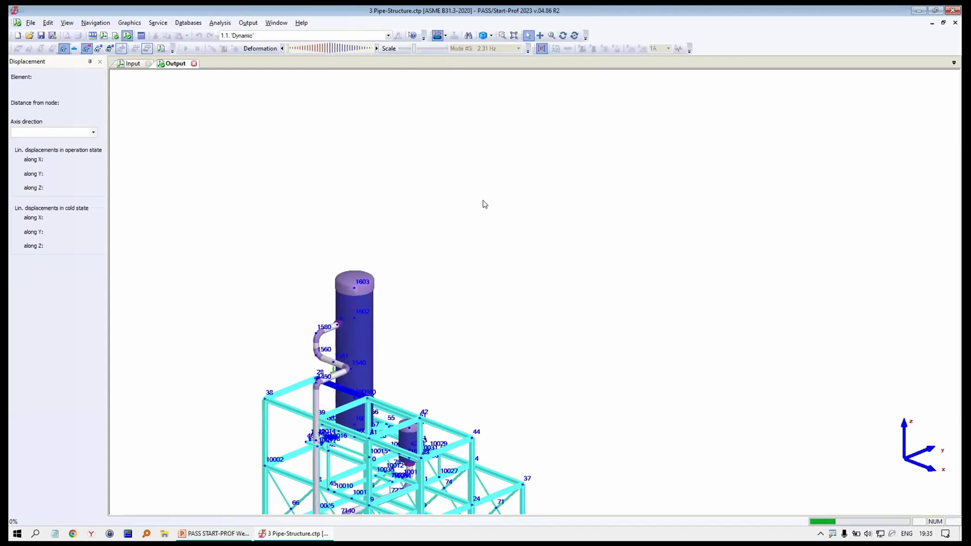
{"action": "middle_click_drag", "start_coordinate": [503, 202], "coordinate": [502, 137]}
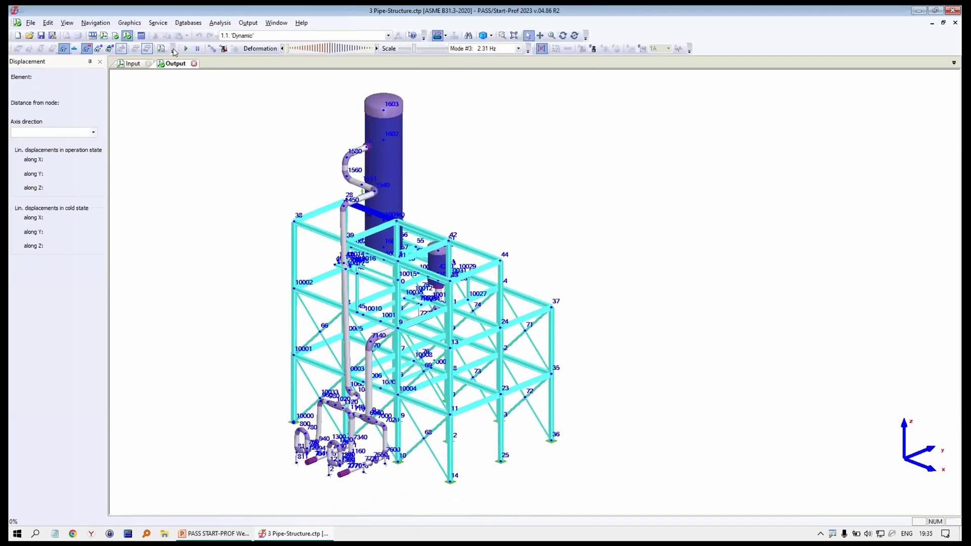
{"action": "scroll", "coordinate": [468, 249], "scroll_direction": "up", "scroll_amount": 2}
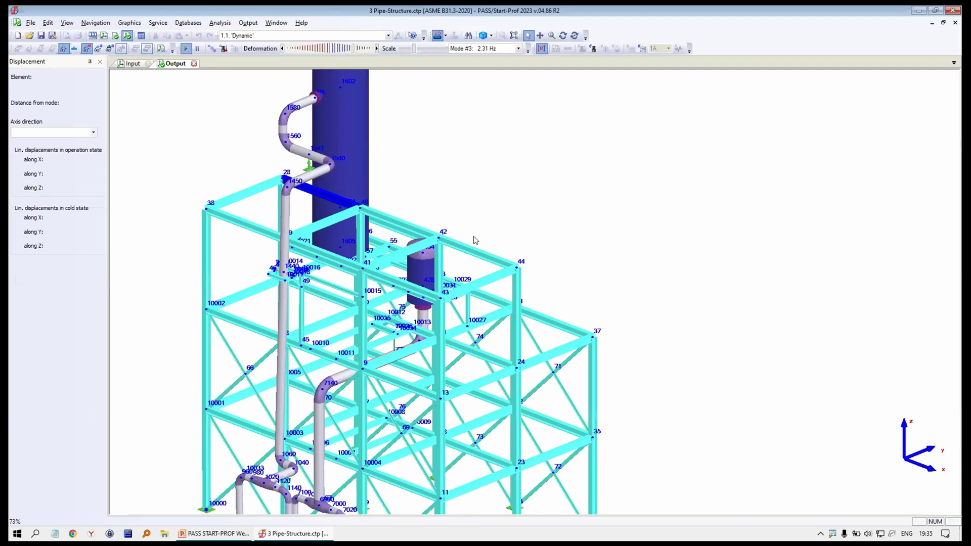
{"action": "scroll", "coordinate": [475, 241], "scroll_direction": "down", "scroll_amount": 2}
Switch the animation to Mode #4 and examine the steel frame and small vessel from several directions
{"action": "left_click", "coordinate": [479, 49]}
{"action": "left_click", "coordinate": [476, 87]}
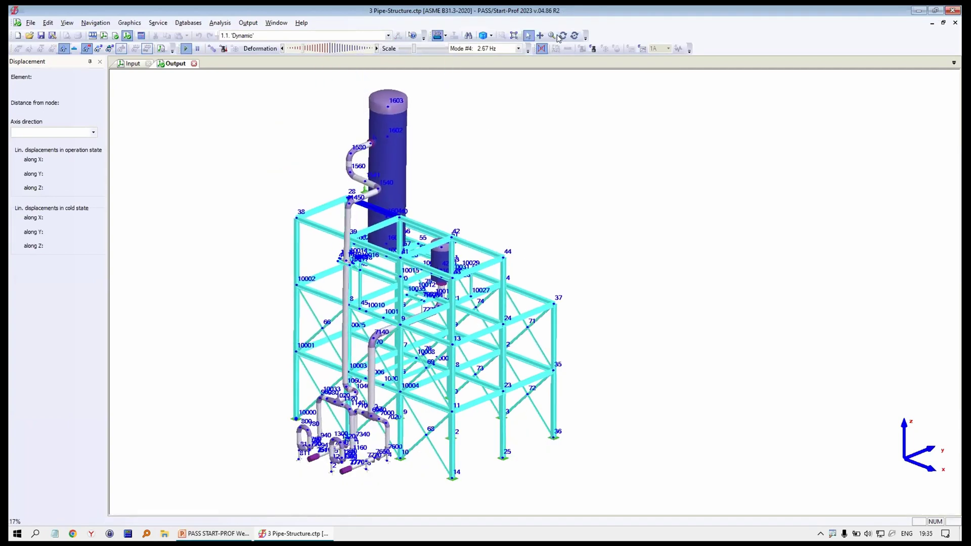
{"action": "left_click_drag", "start_coordinate": [410, 209], "coordinate": [484, 284]}
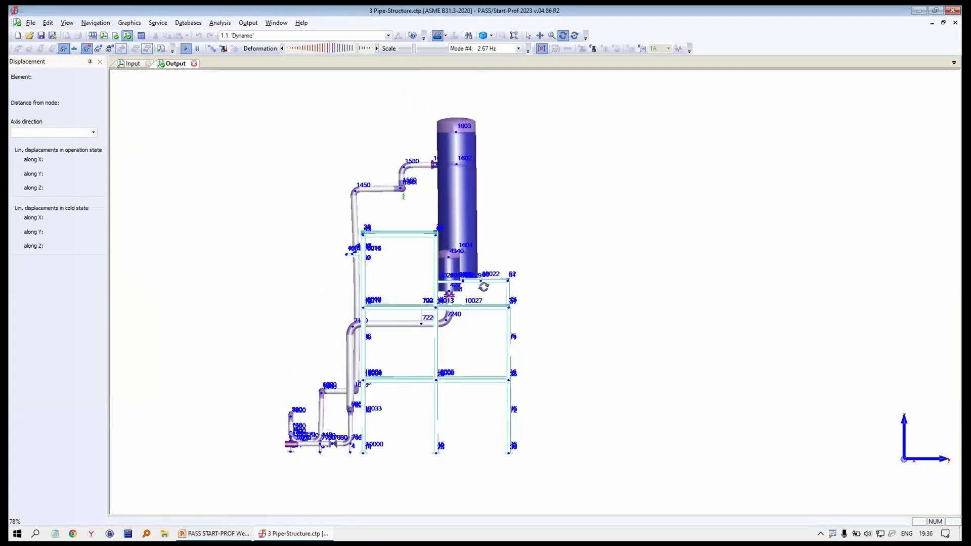
{"action": "scroll", "coordinate": [485, 284], "scroll_direction": "up", "scroll_amount": 5}
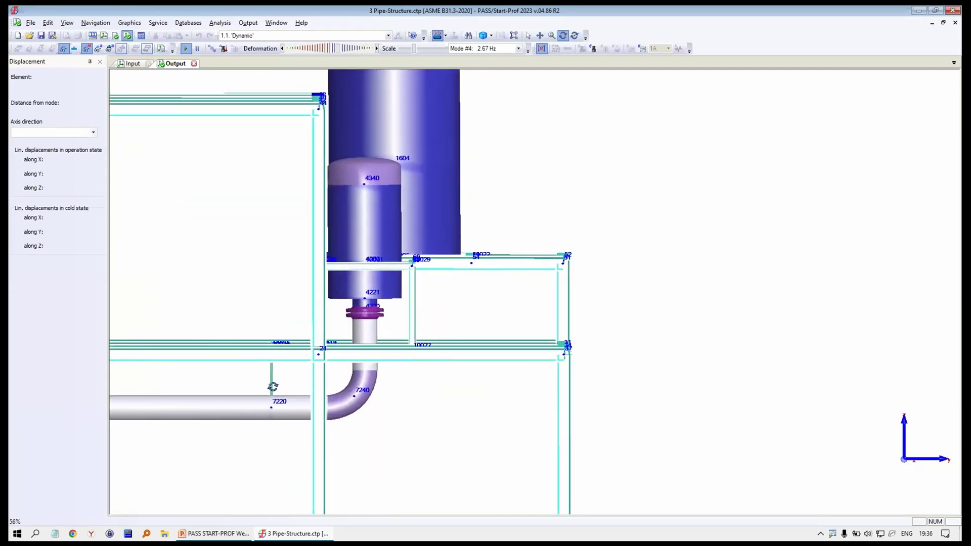
{"action": "left_click_drag", "start_coordinate": [499, 293], "coordinate": [443, 283]}
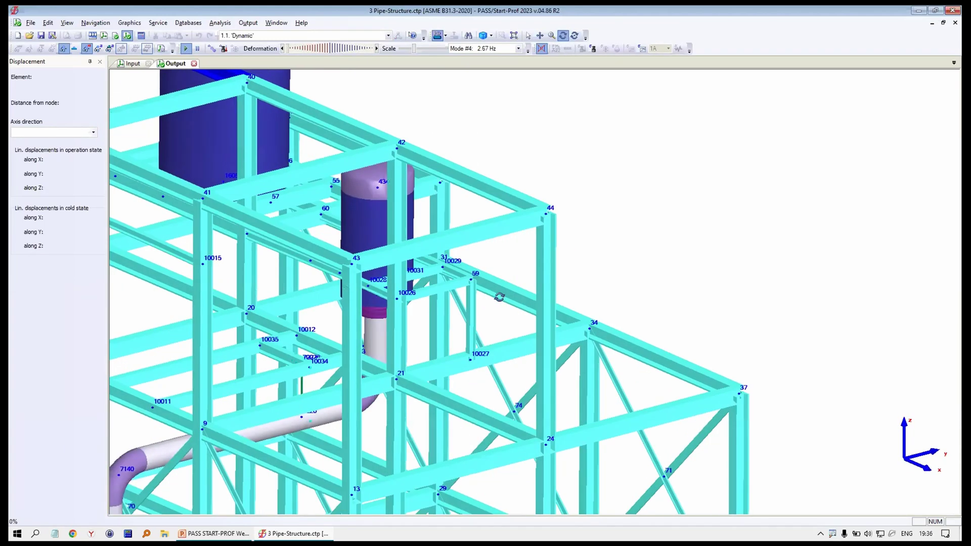
{"action": "scroll", "coordinate": [442, 286], "scroll_direction": "down", "scroll_amount": 5}
{"action": "scroll", "coordinate": [435, 283], "scroll_direction": "up", "scroll_amount": 2}
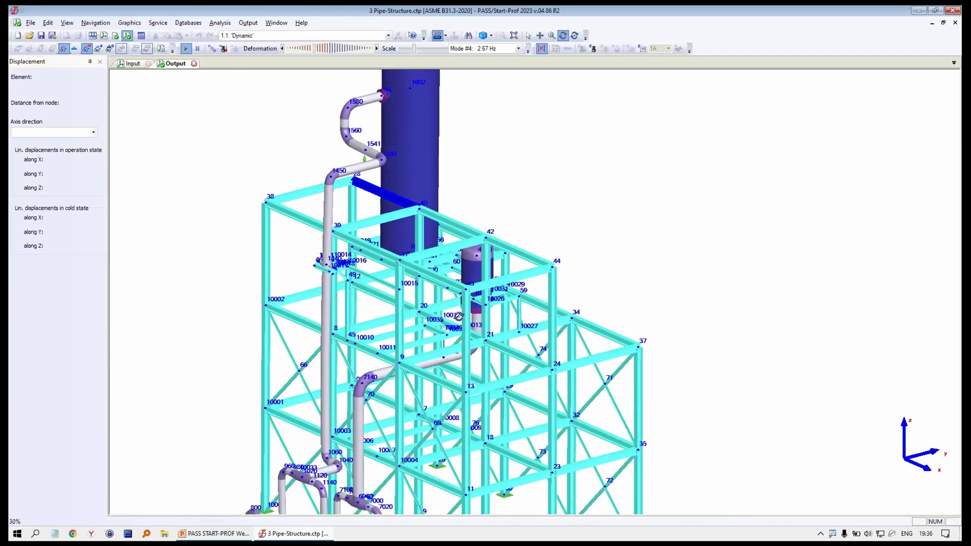
{"action": "left_click_drag", "start_coordinate": [659, 319], "coordinate": [486, 213]}
{"action": "left_click_drag", "start_coordinate": [459, 249], "coordinate": [564, 267]}
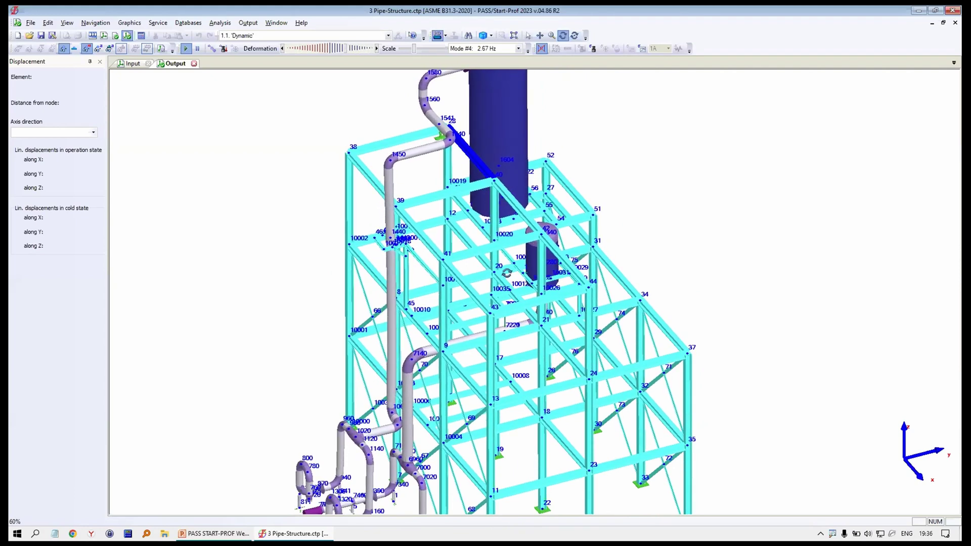
Switch the animation to Mode #5 and examine the riser's trunnion supports on the bracket frame near node 1440
{"action": "left_click", "coordinate": [479, 49]}
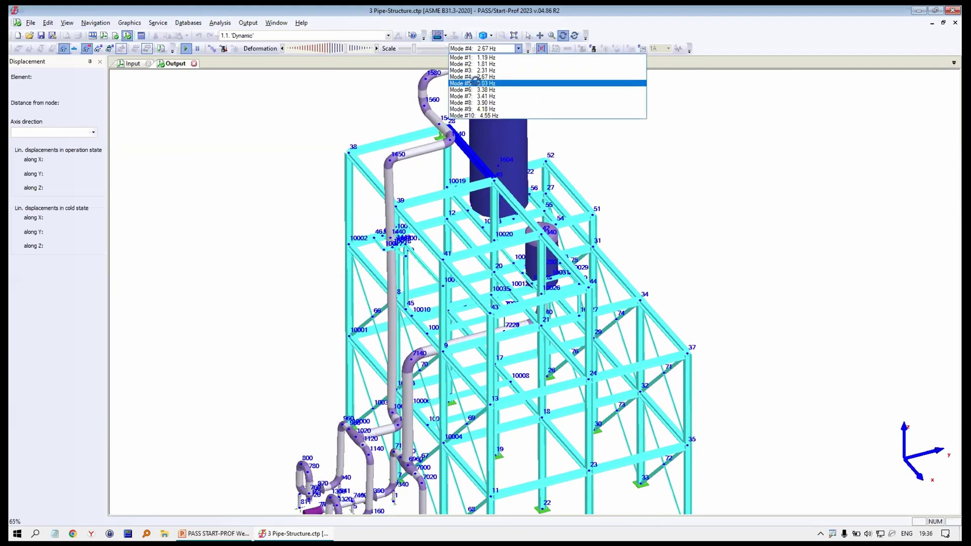
{"action": "left_click", "coordinate": [477, 82]}
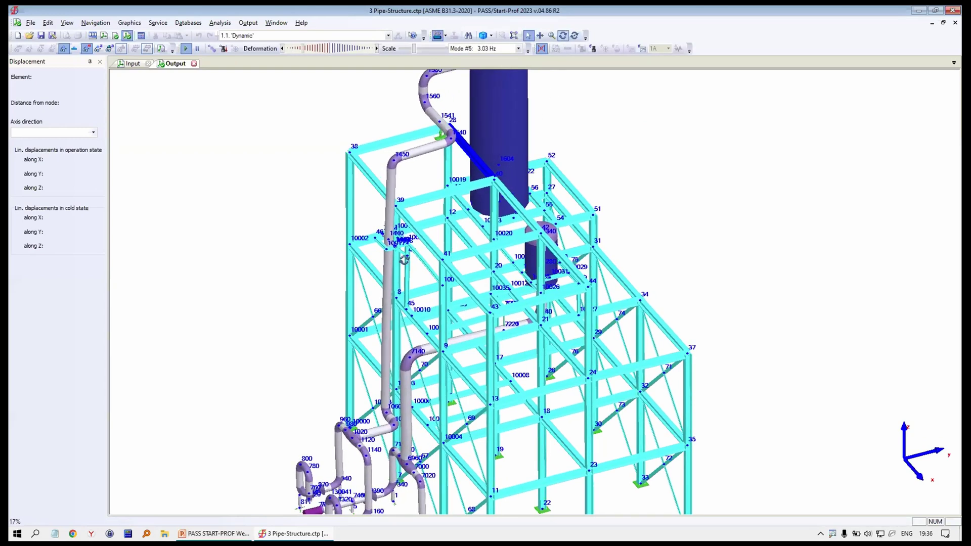
{"action": "scroll", "coordinate": [403, 239], "scroll_direction": "up", "scroll_amount": 10}
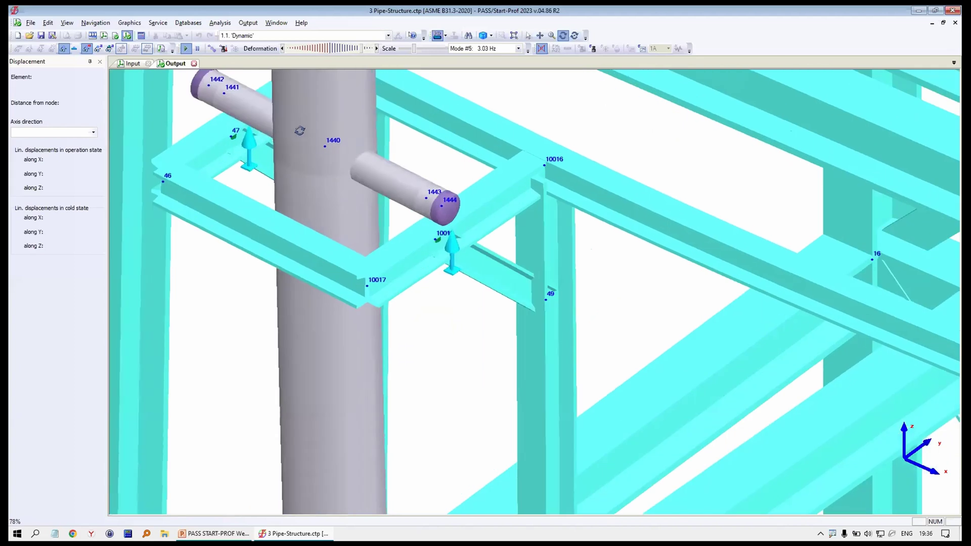
{"action": "scroll", "coordinate": [570, 310], "scroll_direction": "up", "scroll_amount": 5}
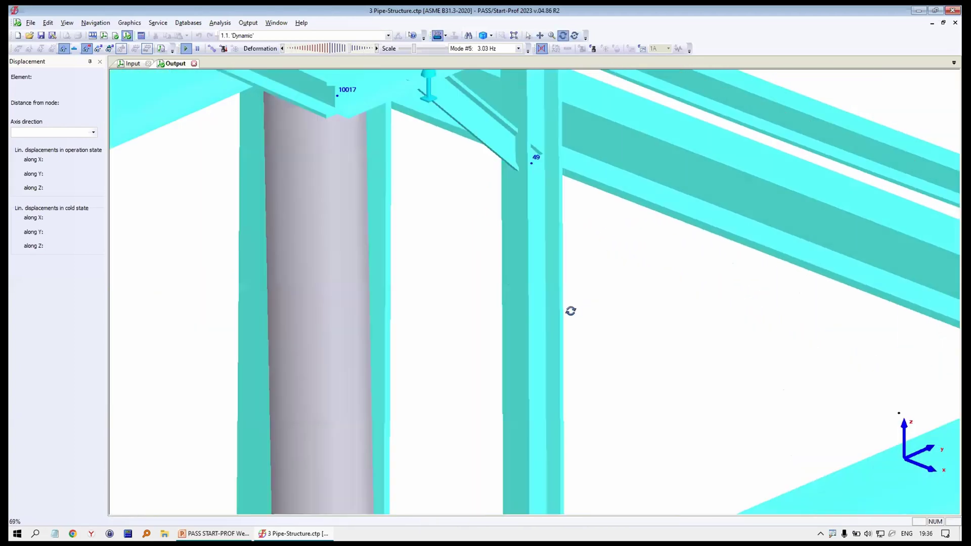
Examine the Mode #5 movement of the riser's trunnions and bracket frame from the side and from a distance
{"action": "scroll", "coordinate": [451, 268], "scroll_direction": "down", "scroll_amount": 6}
{"action": "scroll", "coordinate": [441, 248], "scroll_direction": "up", "scroll_amount": 6}
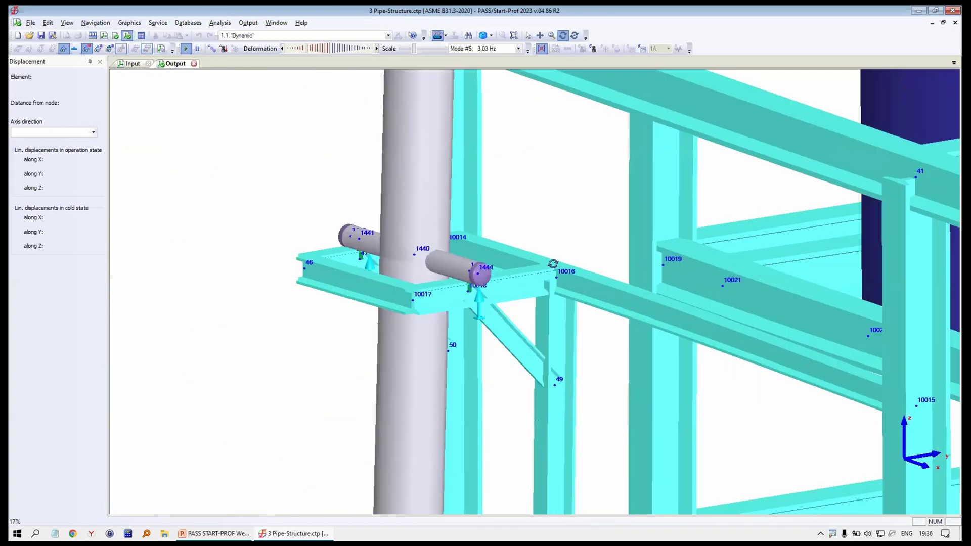
{"action": "left_click_drag", "start_coordinate": [441, 248], "coordinate": [310, 144]}
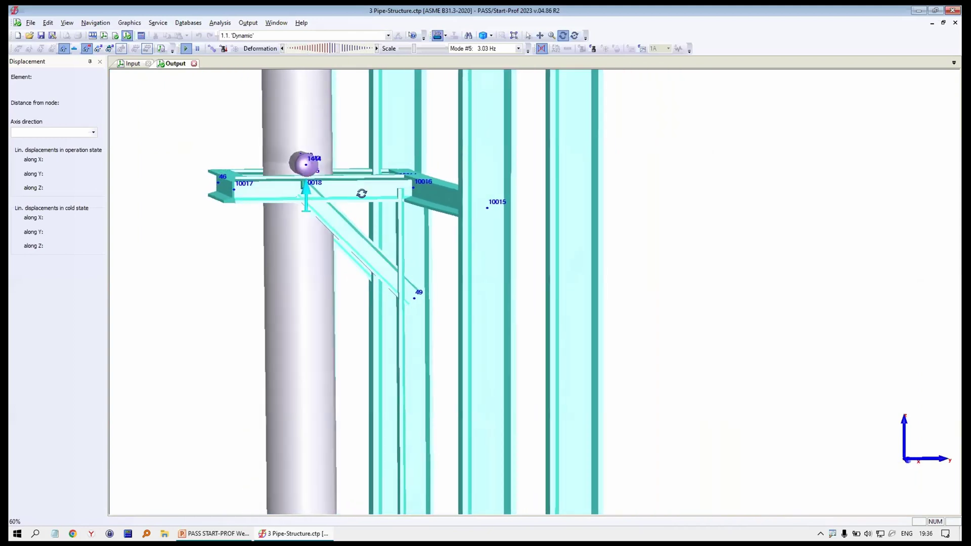
{"action": "scroll", "coordinate": [362, 193], "scroll_direction": "down", "scroll_amount": 5}
{"action": "scroll", "coordinate": [379, 265], "scroll_direction": "down", "scroll_amount": 4}
{"action": "scroll", "coordinate": [327, 404], "scroll_direction": "up", "scroll_amount": 5}
{"action": "scroll", "coordinate": [401, 306], "scroll_direction": "down", "scroll_amount": 5}
Examine the Mode #5 motion of the tall vessel's nozzle piping near node 1580 and of the small vessel
{"action": "middle_click_drag", "start_coordinate": [412, 79], "coordinate": [406, 244]}
{"action": "scroll", "coordinate": [434, 223], "scroll_direction": "up", "scroll_amount": 2}
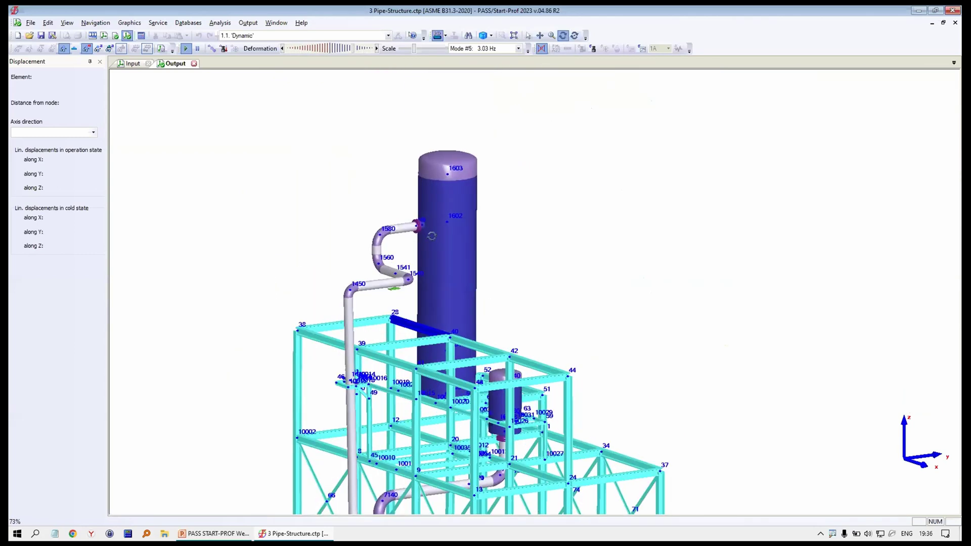
{"action": "scroll", "coordinate": [421, 224], "scroll_direction": "up", "scroll_amount": 3}
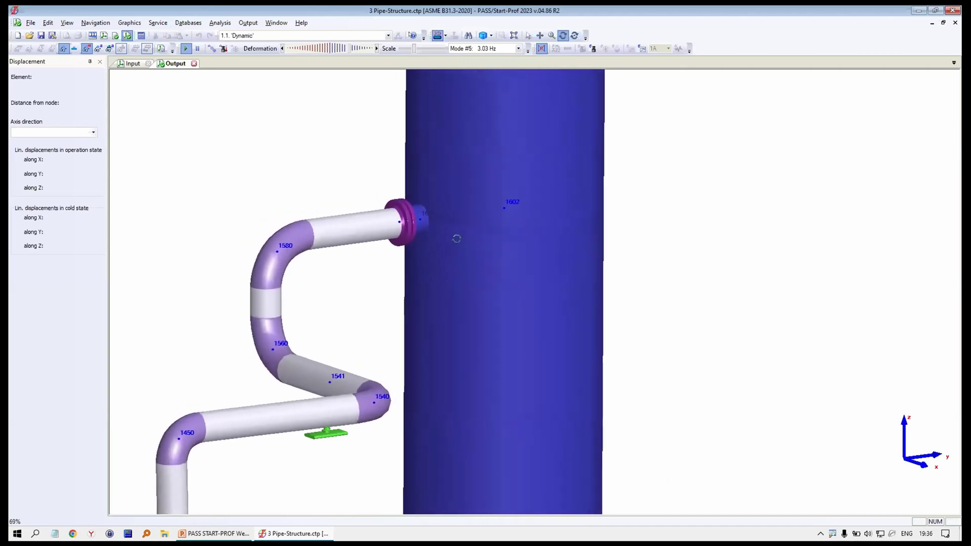
{"action": "scroll", "coordinate": [473, 243], "scroll_direction": "down", "scroll_amount": 5}
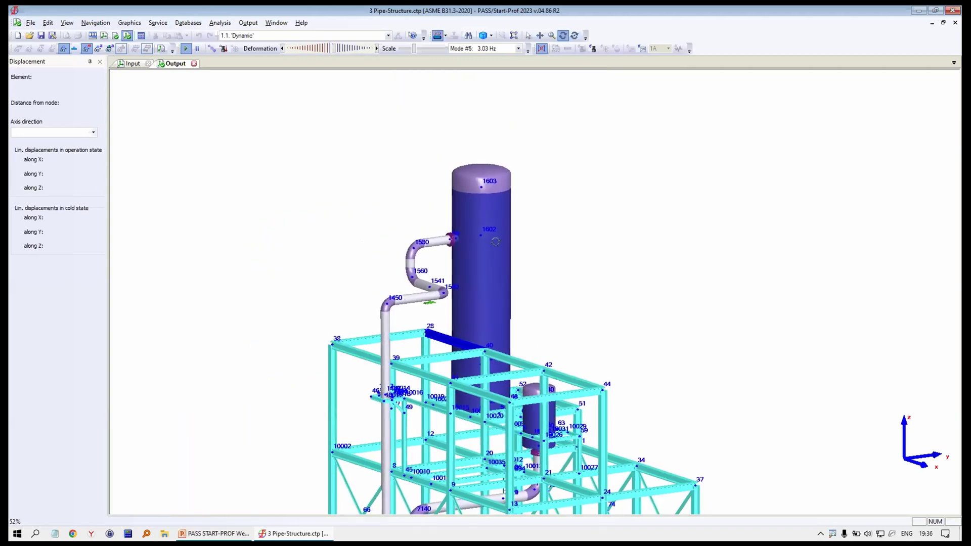
{"action": "scroll", "coordinate": [510, 288], "scroll_direction": "up", "scroll_amount": 3}
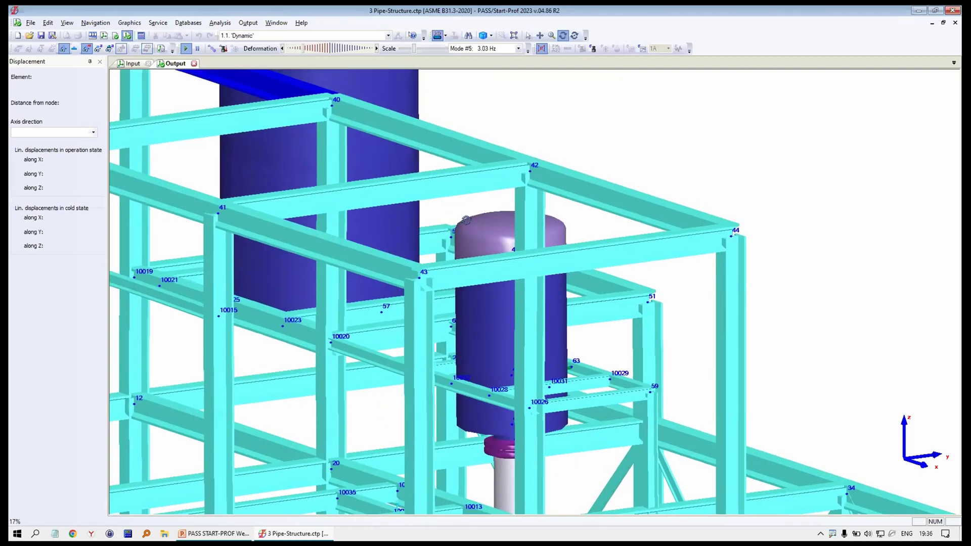
Examine the Mode #5 motion of the ground-level piping and its supports, followed by the whole pipe-structure model
{"action": "scroll", "coordinate": [424, 343], "scroll_direction": "down", "scroll_amount": 5}
{"action": "scroll", "coordinate": [442, 247], "scroll_direction": "up", "scroll_amount": 8}
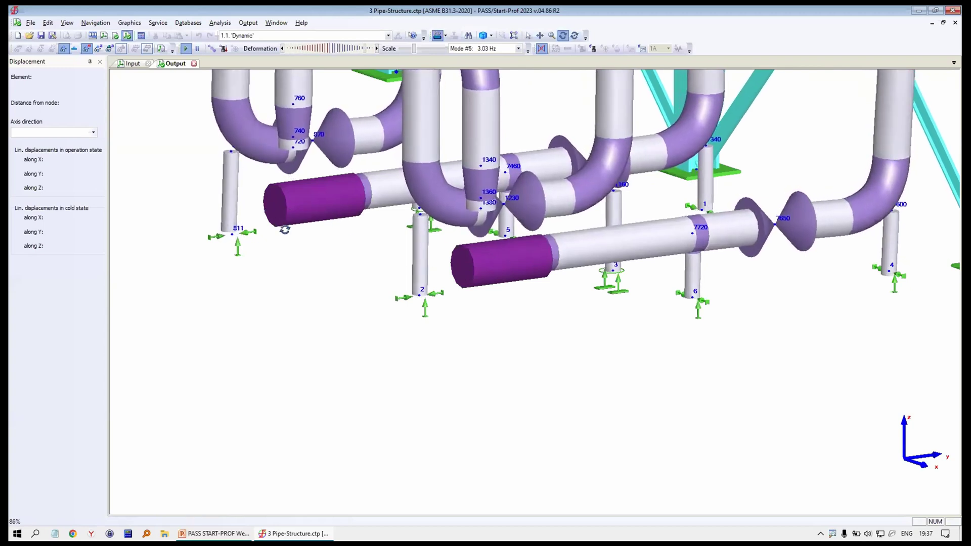
{"action": "middle_click_drag", "start_coordinate": [603, 264], "coordinate": [563, 312]}
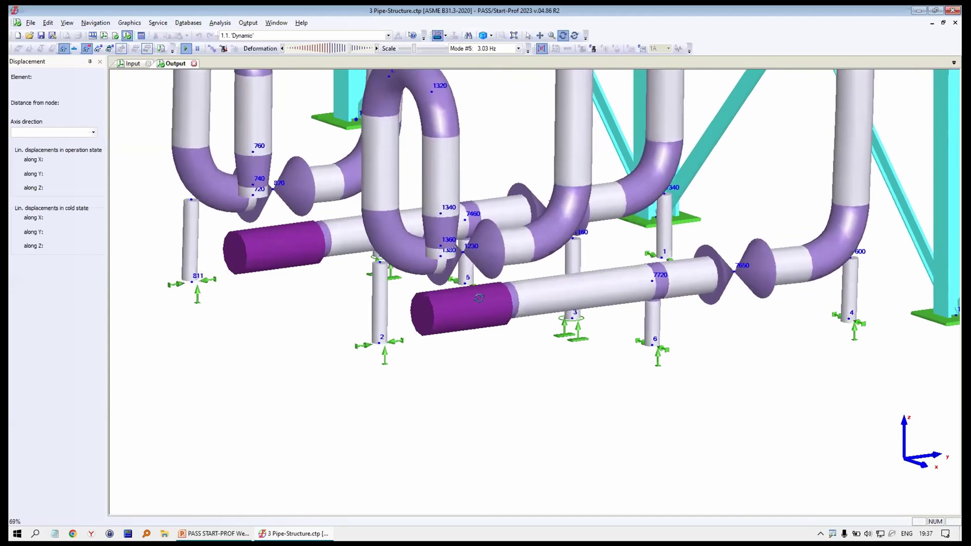
{"action": "scroll", "coordinate": [480, 291], "scroll_direction": "down", "scroll_amount": 5}
{"action": "left_click_drag", "start_coordinate": [514, 273], "coordinate": [565, 273]}
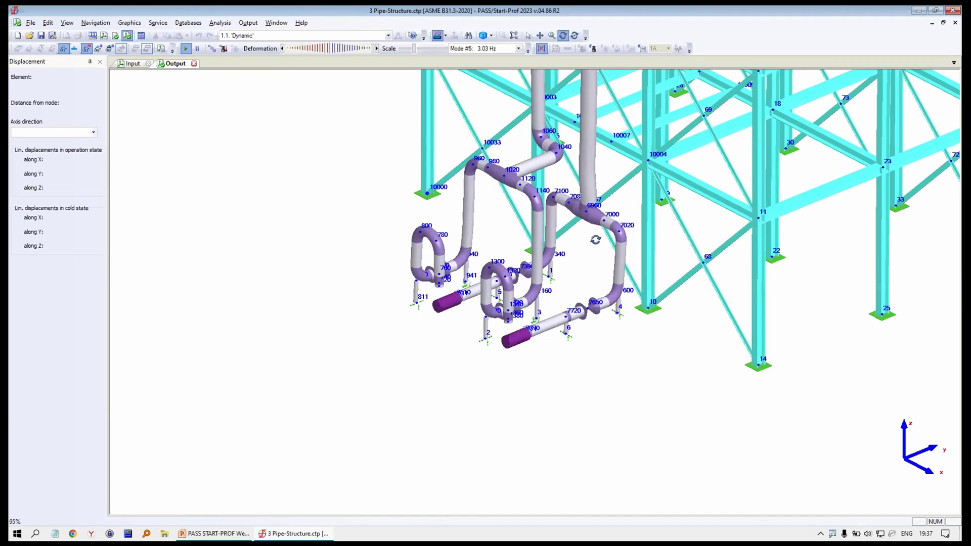
{"action": "scroll", "coordinate": [556, 286], "scroll_direction": "down", "scroll_amount": 5}
{"action": "middle_click_drag", "start_coordinate": [550, 299], "coordinate": [533, 324]}
{"action": "left_click_drag", "start_coordinate": [533, 325], "coordinate": [529, 314]}
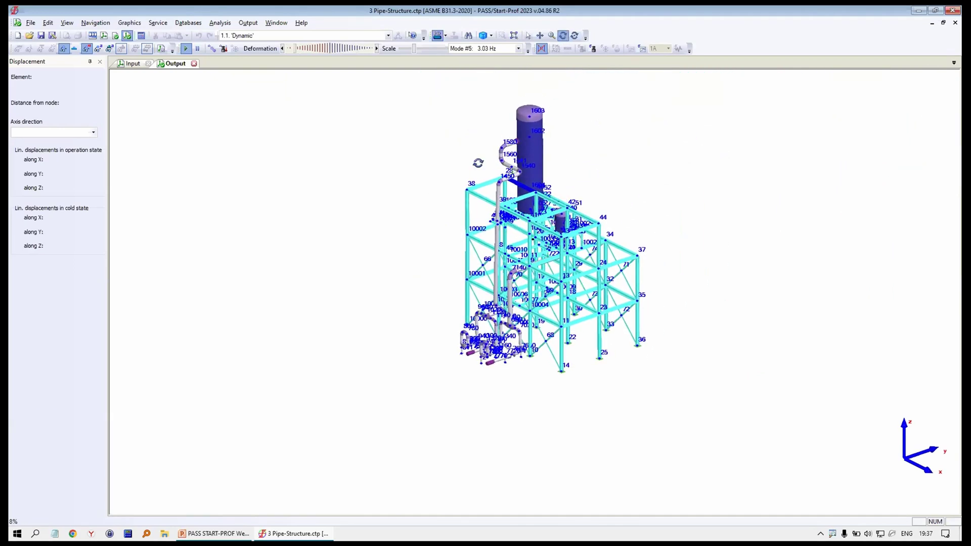
Close the graphical output, review the Frequencies/Periods results table and close it
{"action": "left_click", "coordinate": [194, 64]}
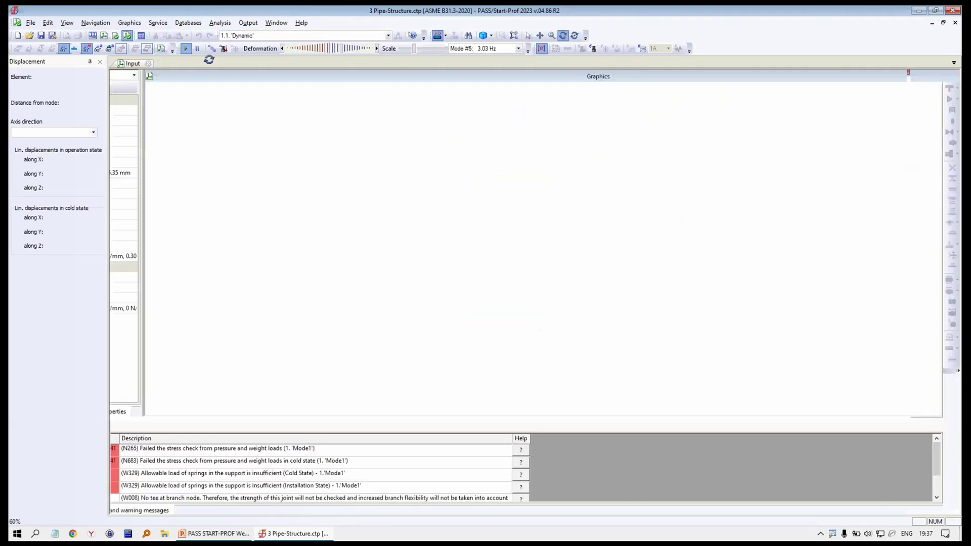
{"action": "left_click", "coordinate": [293, 23]}
{"action": "left_click", "coordinate": [324, 93]}
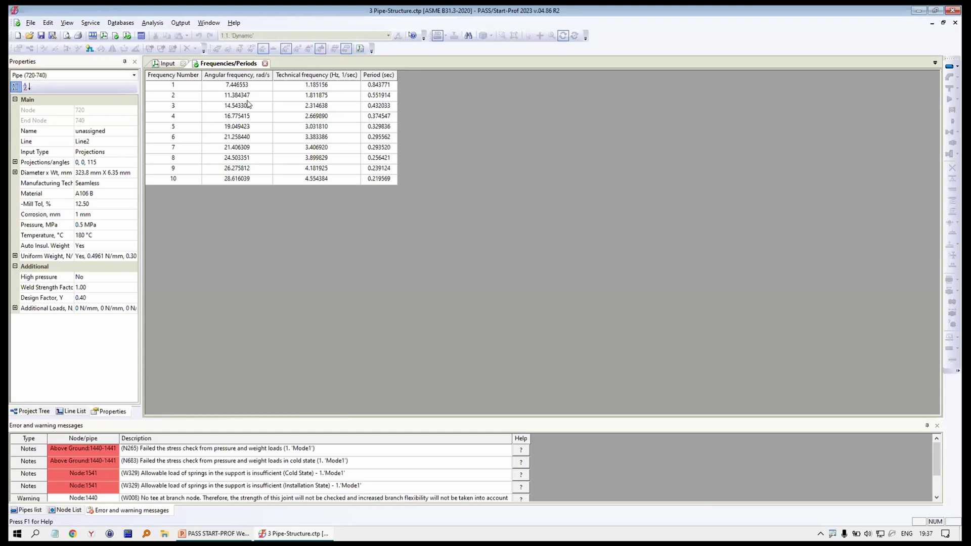
{"action": "left_click", "coordinate": [266, 63]}
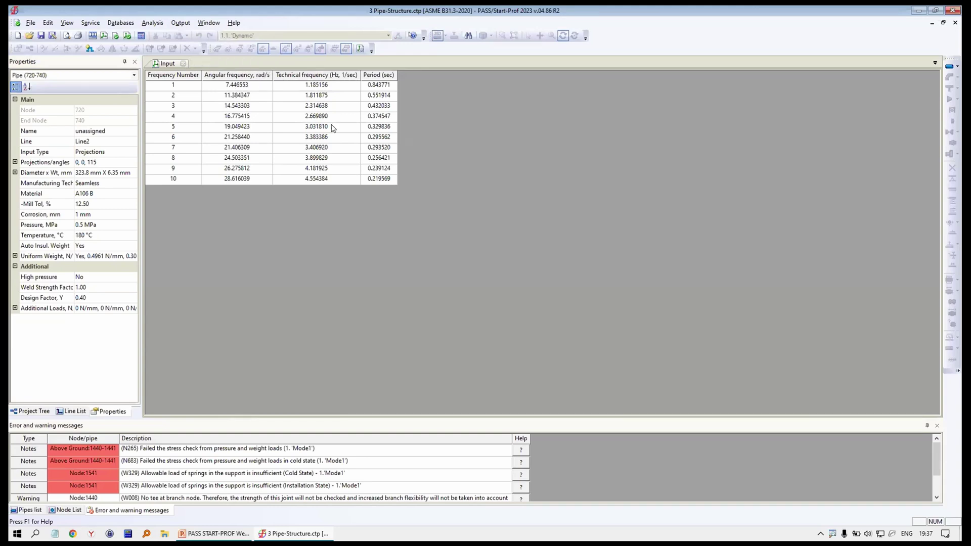
Show the line list and turn the visibility of Beam, Line1 and Line2 off and back on, one at a time
{"action": "left_click", "coordinate": [71, 412]}
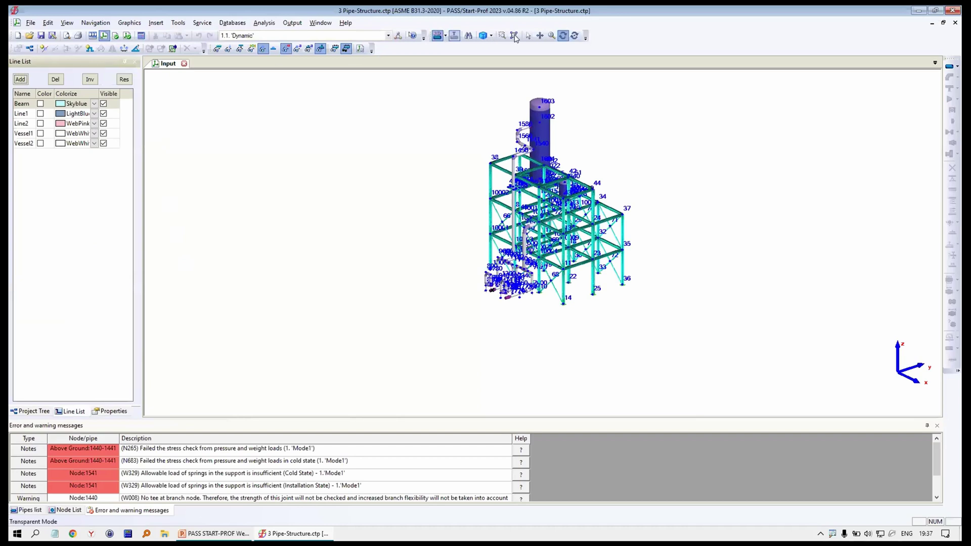
{"action": "left_click", "coordinate": [103, 104]}
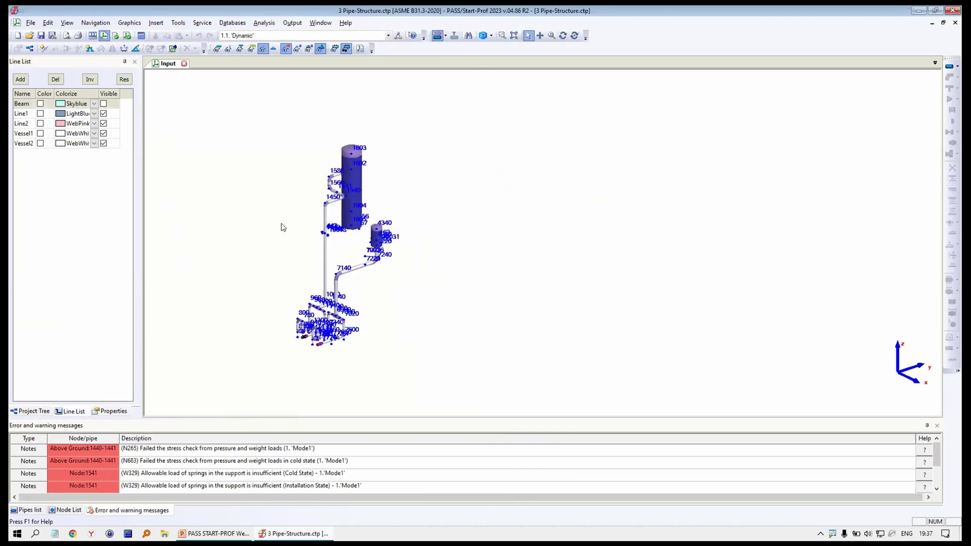
{"action": "left_click", "coordinate": [104, 103]}
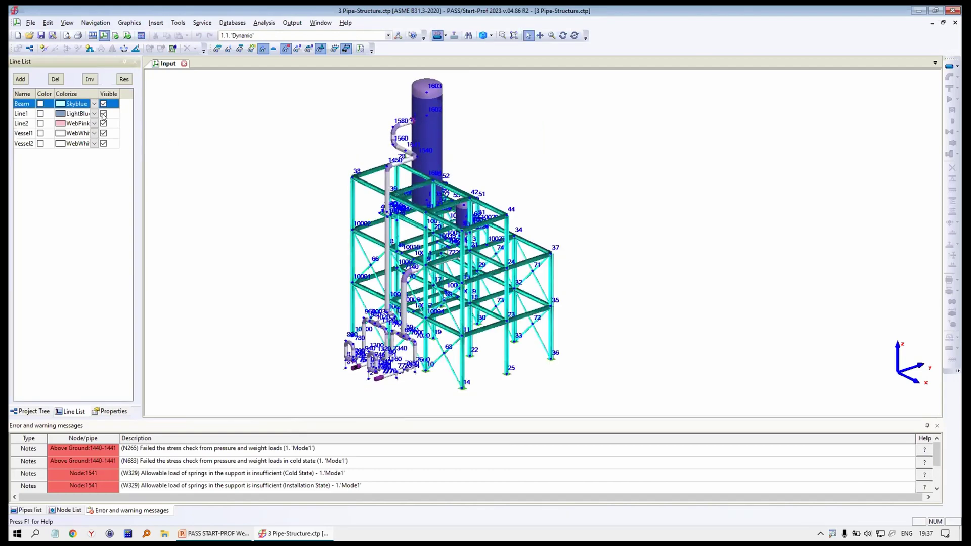
{"action": "left_click", "coordinate": [103, 113]}
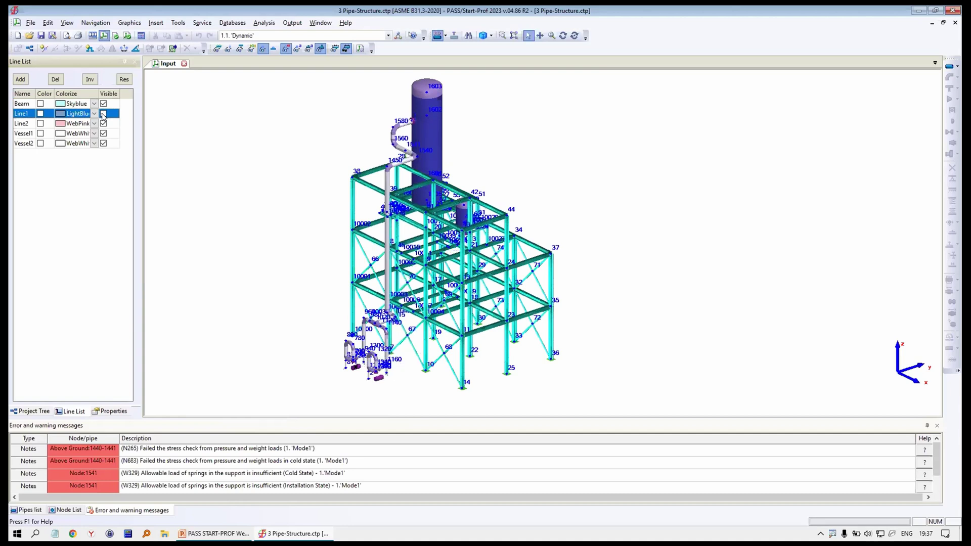
{"action": "left_click", "coordinate": [104, 114]}
{"action": "left_click", "coordinate": [103, 123]}
{"action": "left_click", "coordinate": [104, 123]}
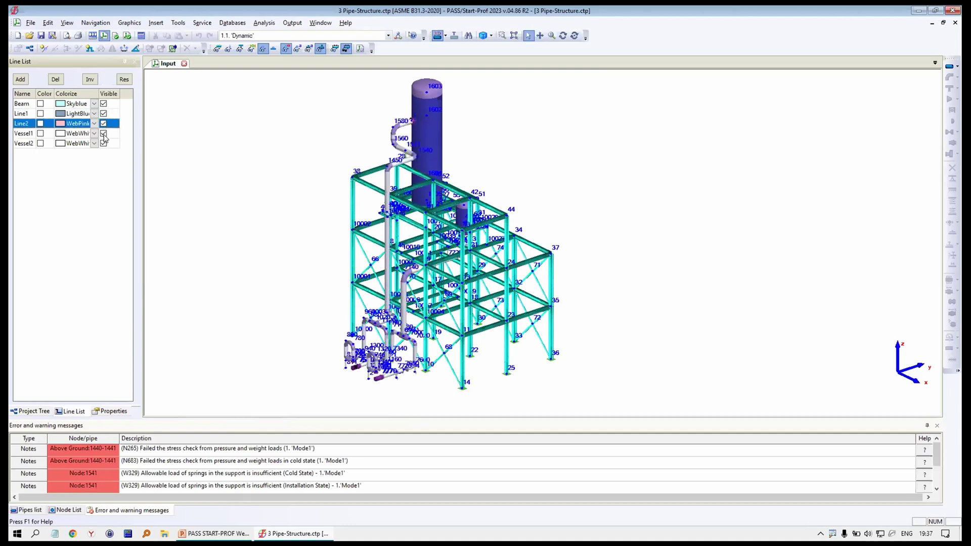
Hide the Vessel1, Vessel2 and Beam lines and examine the remaining piping of Line1 and Line2
{"action": "left_click", "coordinate": [104, 134]}
{"action": "left_click", "coordinate": [104, 143]}
{"action": "left_click", "coordinate": [104, 104]}
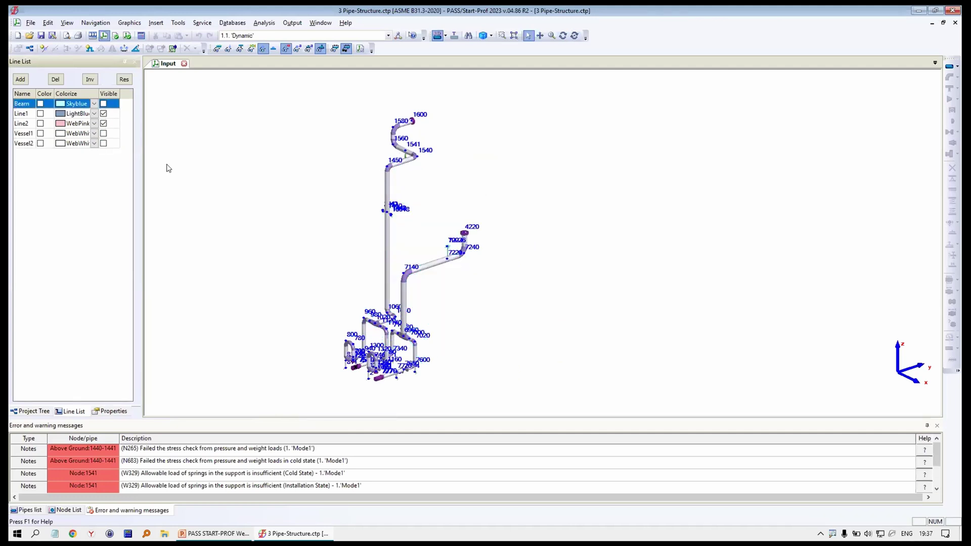
{"action": "scroll", "coordinate": [471, 287], "scroll_direction": "up", "scroll_amount": 3}
{"action": "middle_click_drag", "start_coordinate": [471, 287], "coordinate": [587, 256]}
{"action": "scroll", "coordinate": [615, 186], "scroll_direction": "up", "scroll_amount": 3}
{"action": "scroll", "coordinate": [586, 255], "scroll_direction": "down", "scroll_amount": 3}
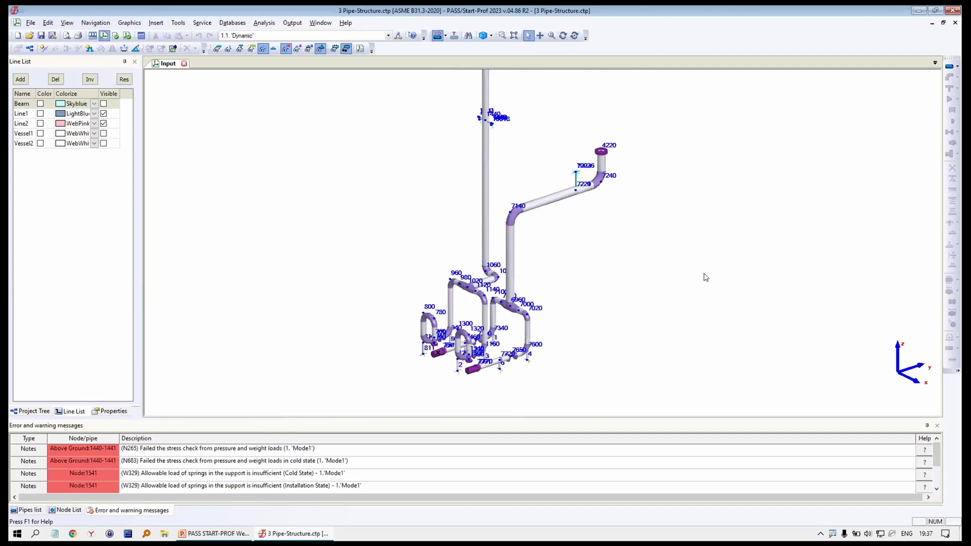
{"action": "middle_click_drag", "start_coordinate": [594, 165], "coordinate": [568, 320]}
{"action": "middle_click_drag", "start_coordinate": [516, 291], "coordinate": [502, 232]}
{"action": "middle_click_drag", "start_coordinate": [494, 275], "coordinate": [491, 160]}
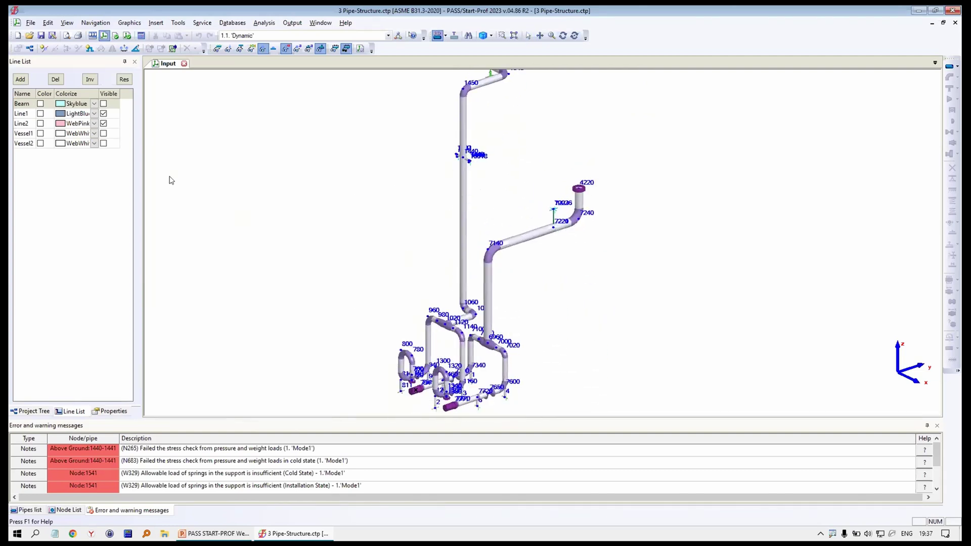
Make the Beam, Vessel1 and Vessel2 lines visible again and switch to the PowerPoint presentation
{"action": "left_click", "coordinate": [103, 103]}
{"action": "left_click", "coordinate": [103, 133]}
{"action": "left_click", "coordinate": [103, 143]}
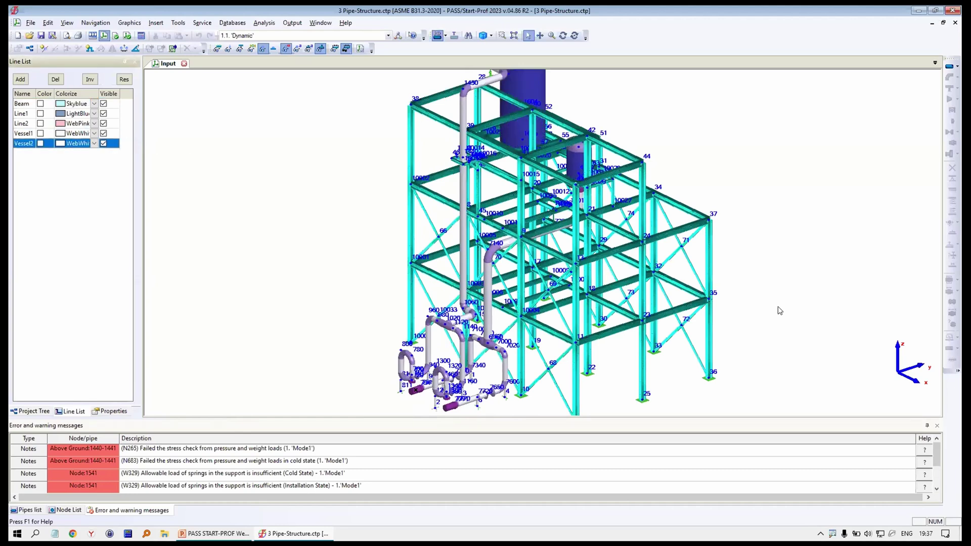
{"action": "middle_click_drag", "start_coordinate": [616, 250], "coordinate": [568, 256]}
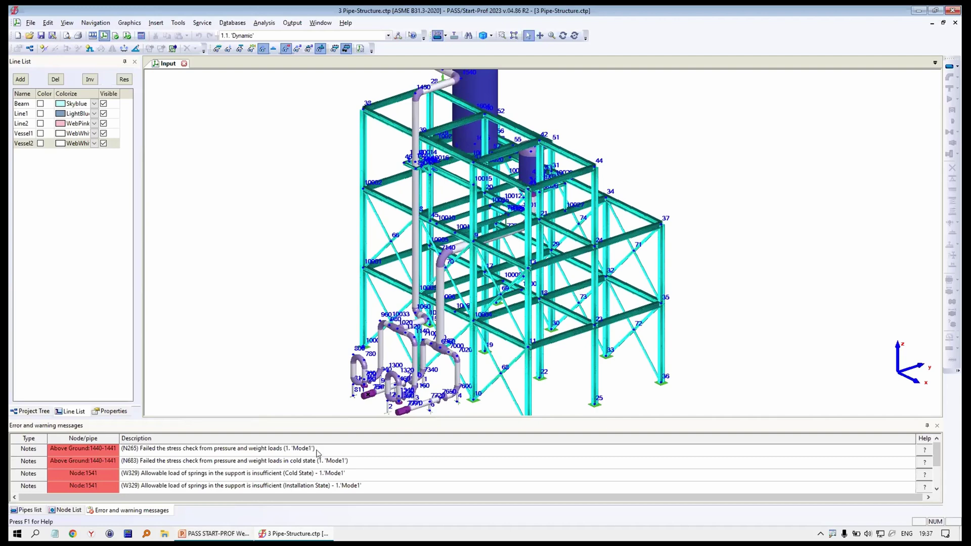
{"action": "key", "text": "alt+Tab"}
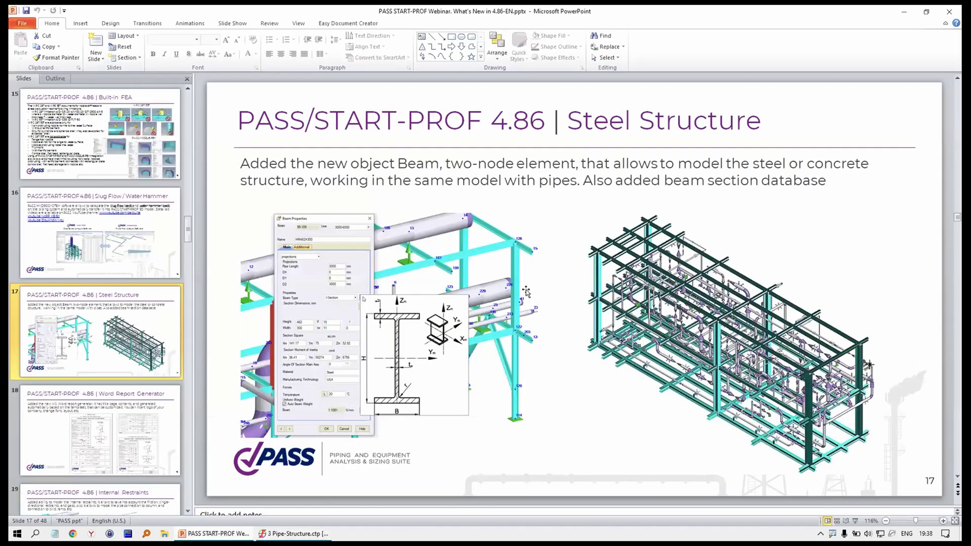
Present the slides from Steel Structure through Internal Restraints and end the slide show
{"action": "left_click", "coordinate": [855, 521]}
{"action": "left_click", "coordinate": [786, 433]}
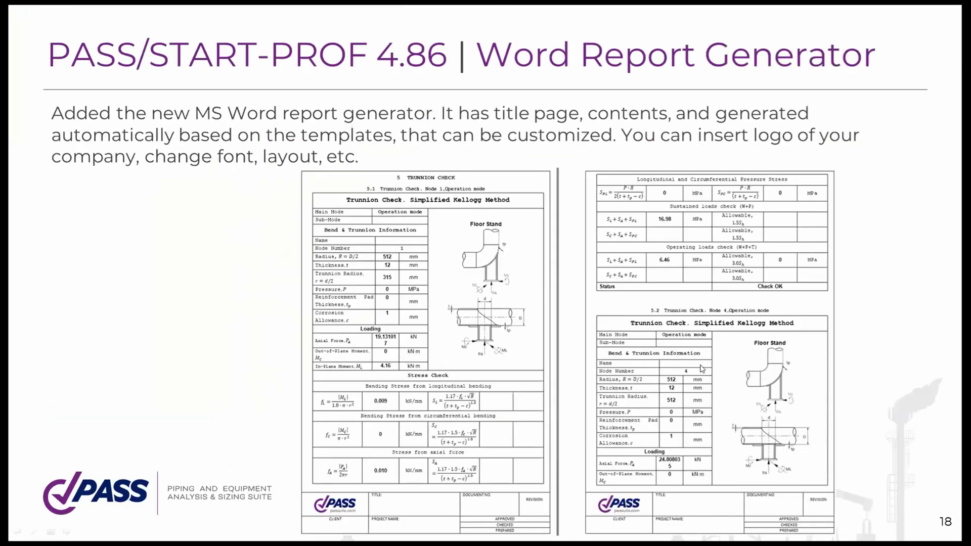
{"action": "left_click", "coordinate": [423, 202]}
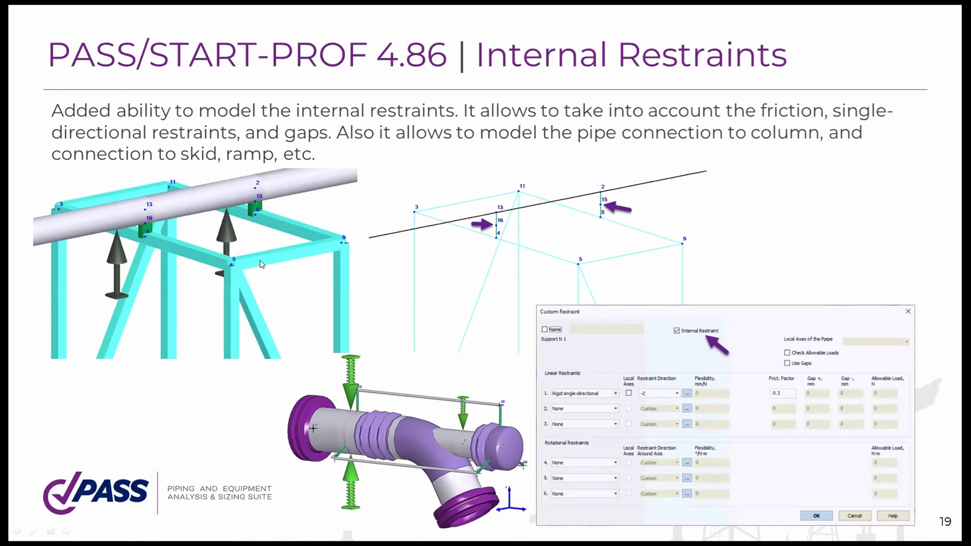
{"action": "key", "text": "Escape"}
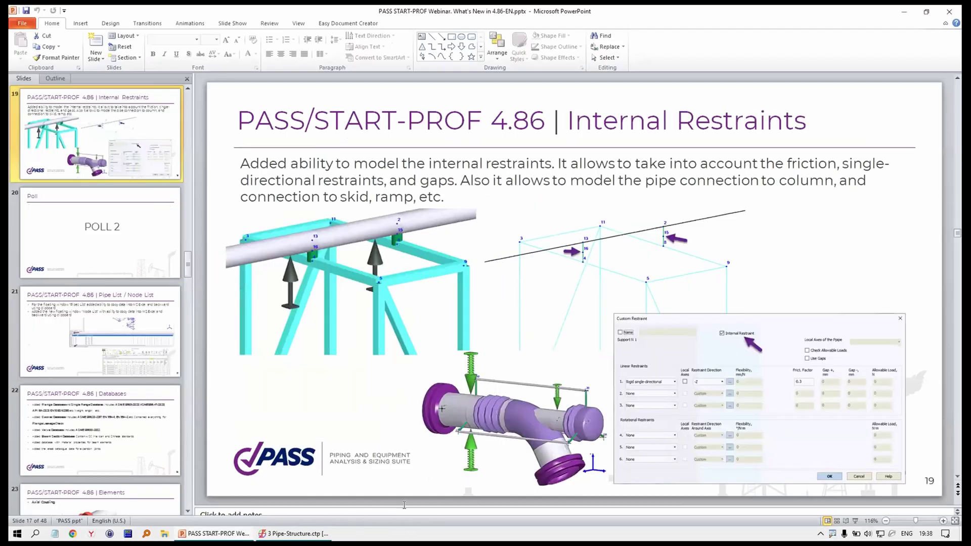
Switch to PASS/Start-Prof and examine the pipe trunnions resting on the steel frame around node 1440
{"action": "key", "text": "alt+Tab"}
{"action": "scroll", "coordinate": [469, 180], "scroll_direction": "up", "scroll_amount": 6}
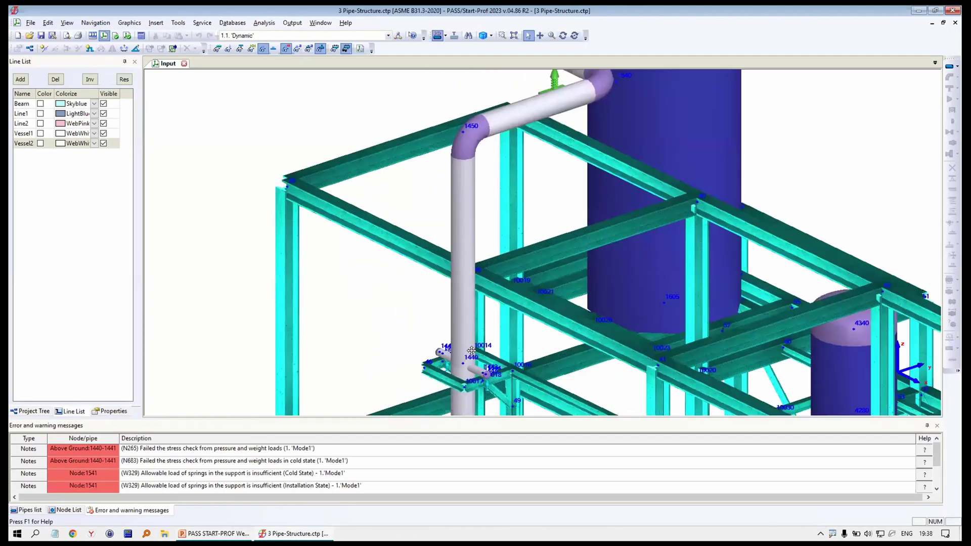
{"action": "scroll", "coordinate": [469, 181], "scroll_direction": "up", "scroll_amount": 3}
{"action": "left_click_drag", "start_coordinate": [607, 135], "coordinate": [620, 243]}
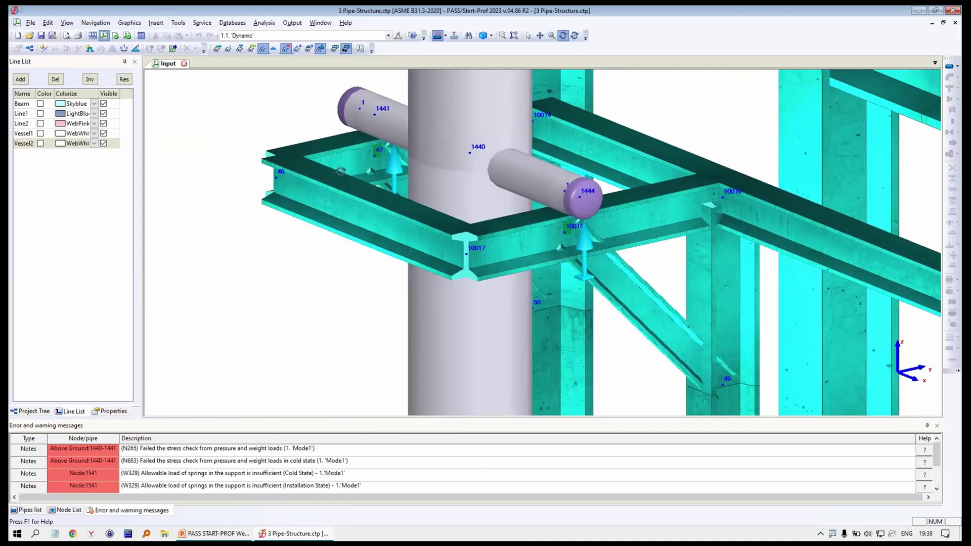
{"action": "scroll", "coordinate": [570, 208], "scroll_direction": "up", "scroll_amount": 5}
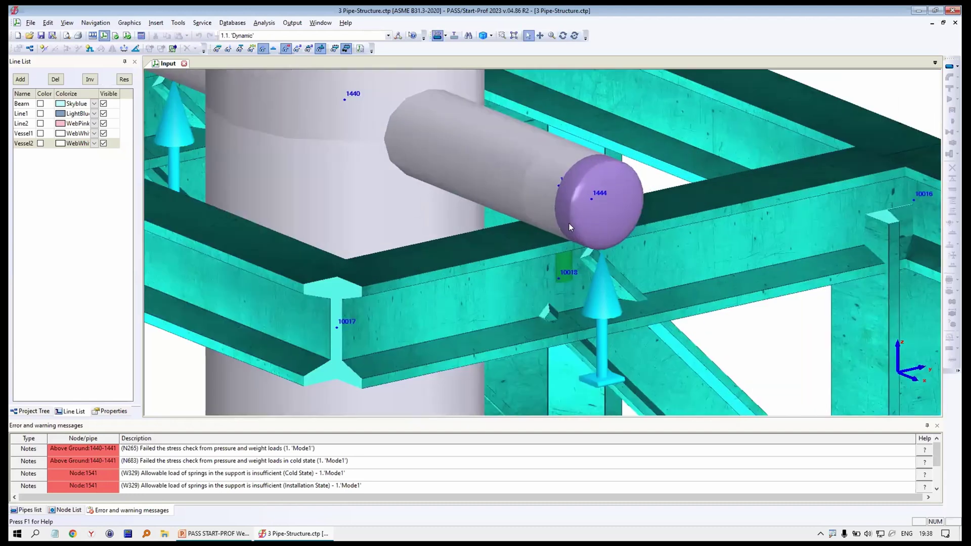
Examine the internal support between nodes 1443 and 10018 in wireframe and single-line display, and restore the solid display
{"action": "left_click", "coordinate": [445, 35]}
{"action": "left_click", "coordinate": [470, 59]}
{"action": "left_click", "coordinate": [445, 35]}
{"action": "left_click", "coordinate": [448, 70]}
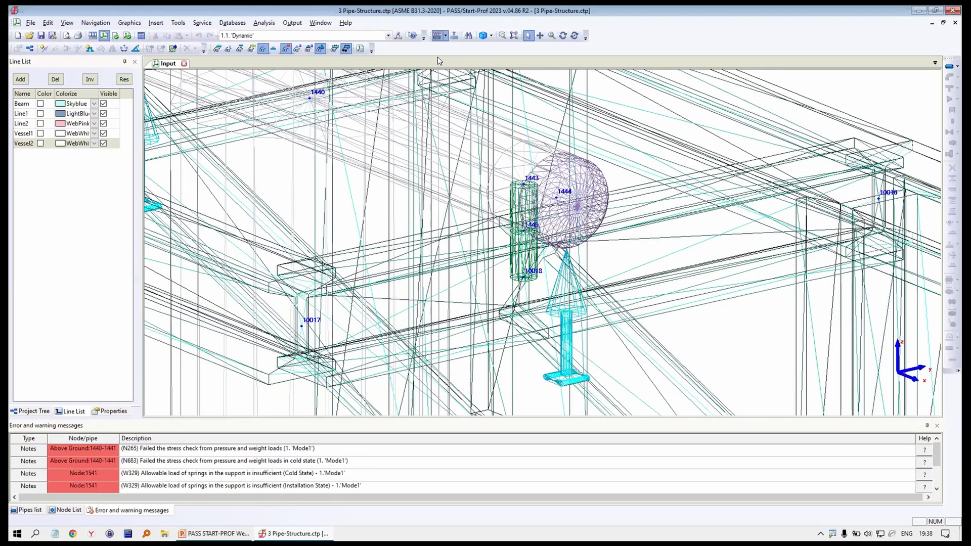
{"action": "left_click", "coordinate": [445, 36]}
{"action": "left_click", "coordinate": [470, 59]}
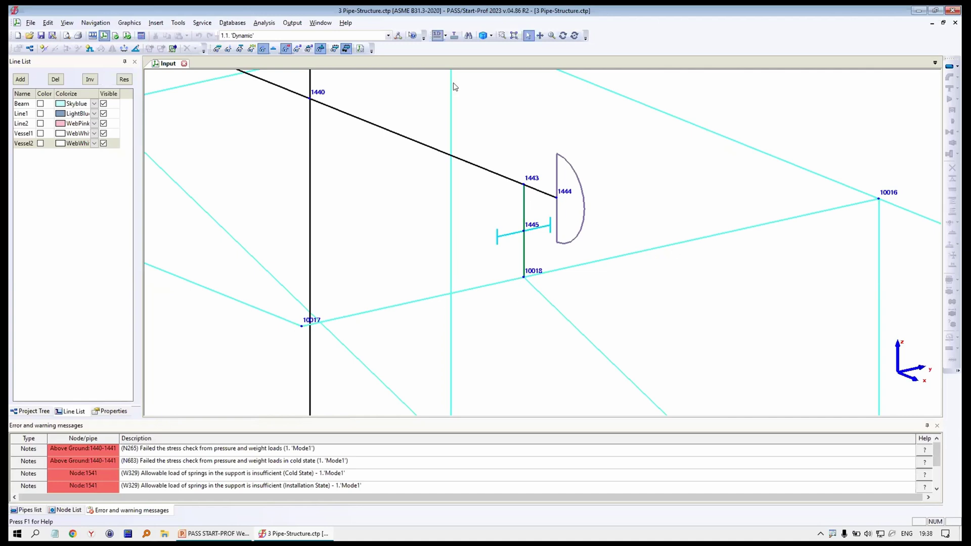
{"action": "left_click", "coordinate": [446, 36]}
{"action": "left_click", "coordinate": [458, 48]}
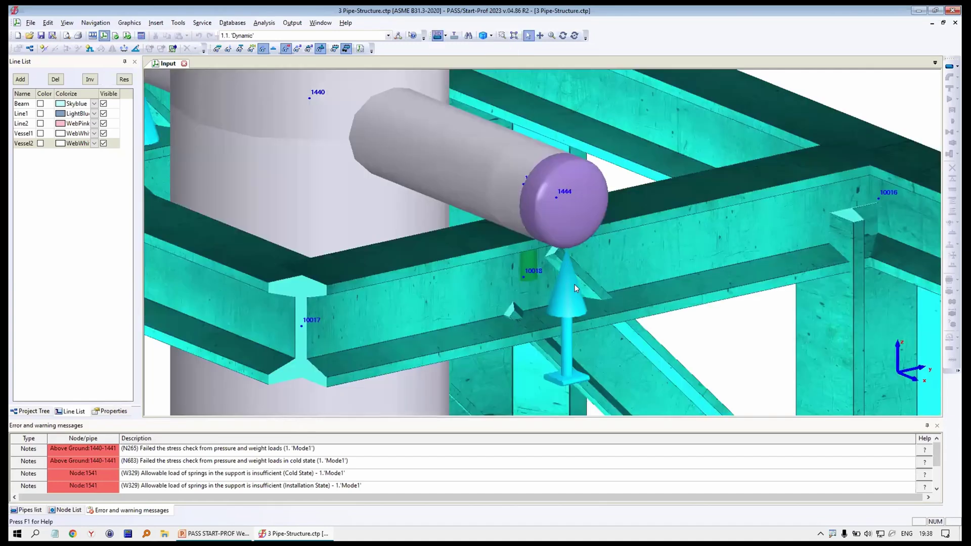
Review the custom restraint under the trunnion at node 1444, including its friction factor and linear restraint types, without changing it
{"action": "double_click", "coordinate": [574, 286]}
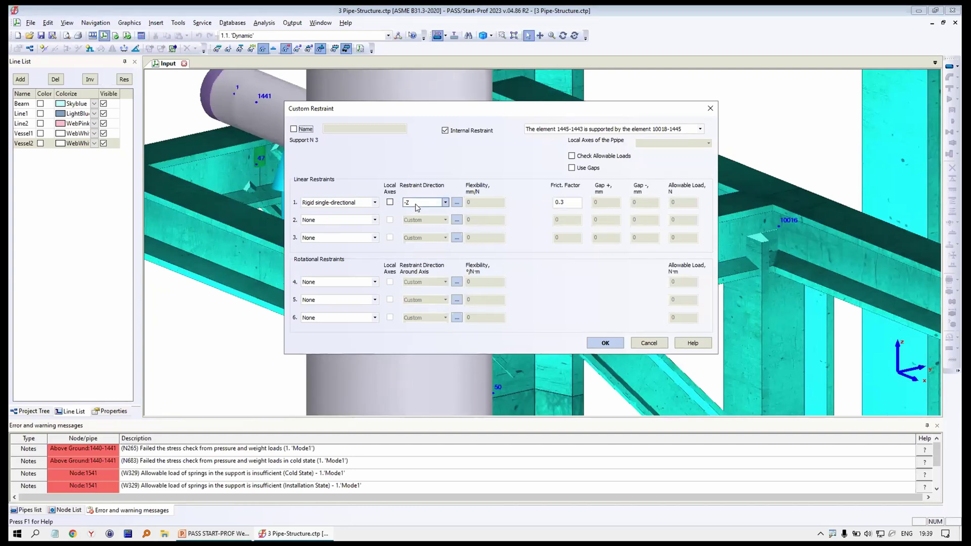
{"action": "left_click", "coordinate": [570, 203]}
{"action": "left_click", "coordinate": [348, 206]}
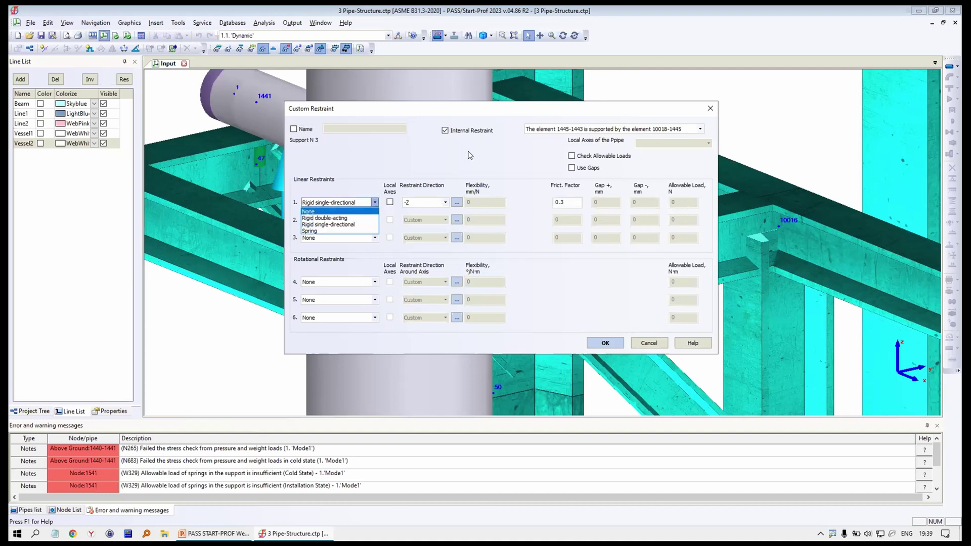
{"action": "left_click", "coordinate": [632, 226]}
{"action": "left_click", "coordinate": [649, 344]}
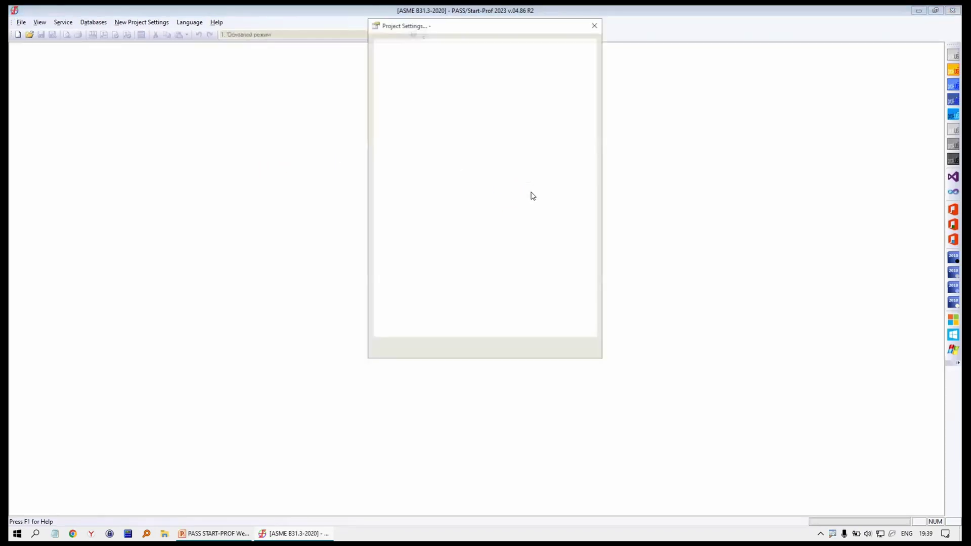
Accept the project settings of 4 EJ Lateral.ctp and examine the tied double expansion joint assembly around node 57
{"action": "left_click", "coordinate": [489, 348]}
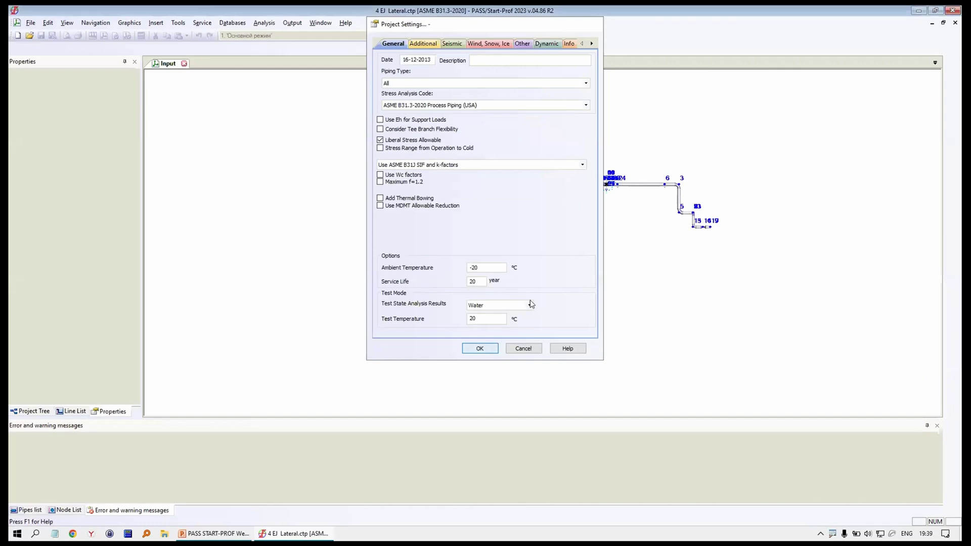
{"action": "middle_click_drag", "start_coordinate": [601, 236], "coordinate": [583, 250]}
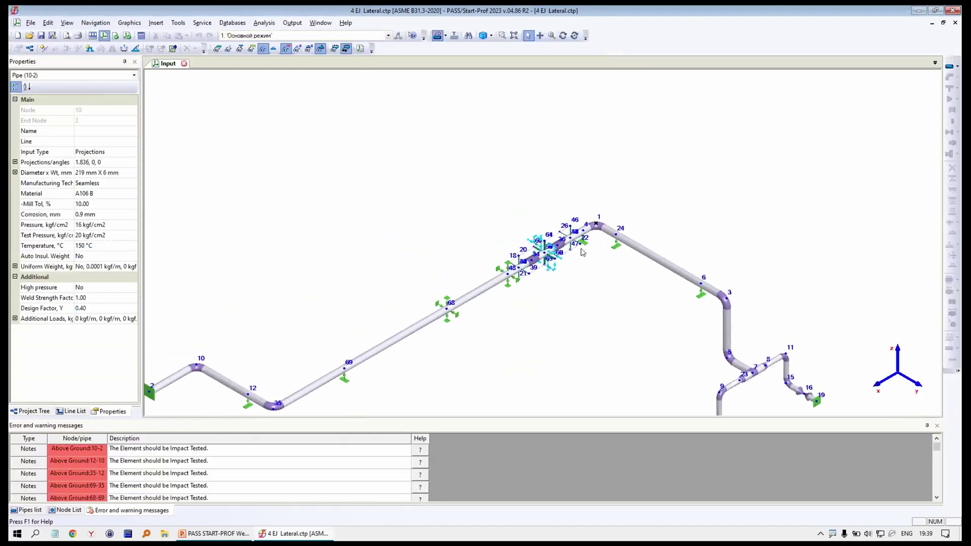
{"action": "scroll", "coordinate": [585, 249], "scroll_direction": "up", "scroll_amount": 3}
{"action": "left_click_drag", "start_coordinate": [527, 221], "coordinate": [548, 194]}
{"action": "middle_click_drag", "start_coordinate": [549, 194], "coordinate": [537, 192]}
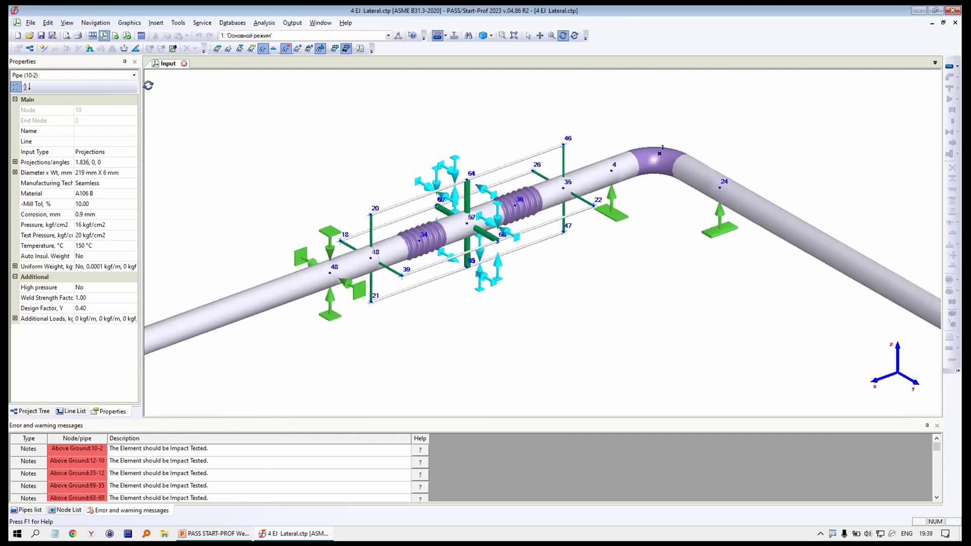
Run the analysis of the lateral expansion joint model, view its animated deformation at 19:1 scale, and close the output
{"action": "left_click", "coordinate": [125, 36]}
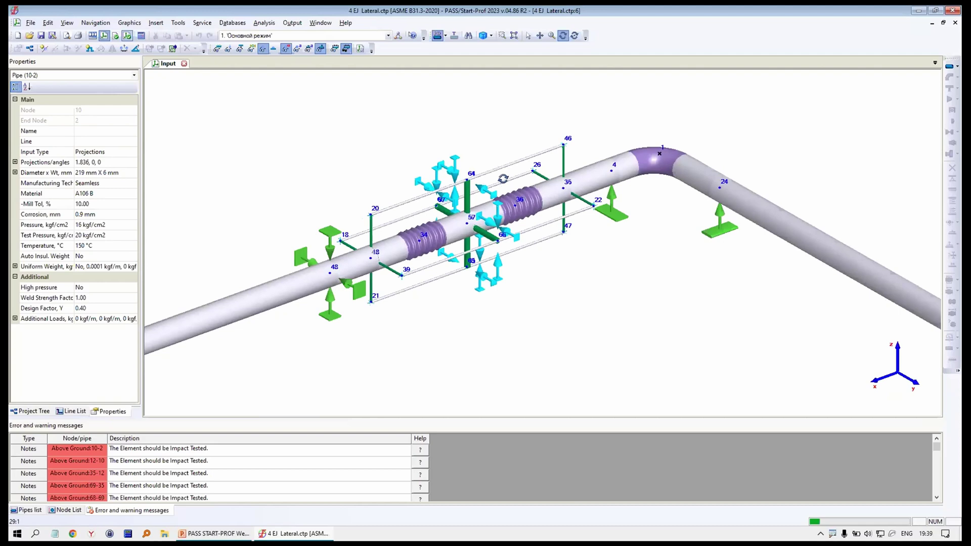
{"action": "left_click", "coordinate": [186, 49]}
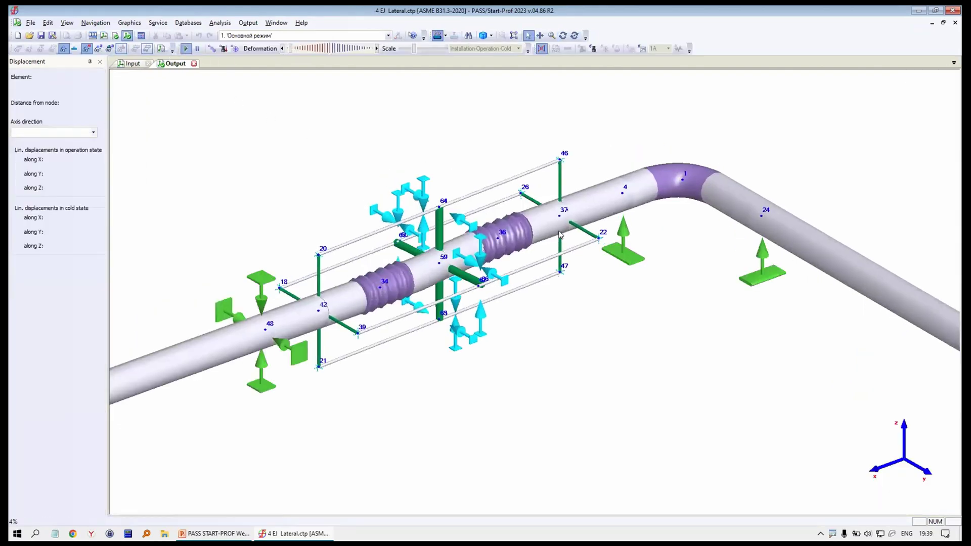
{"action": "left_click", "coordinate": [408, 49]}
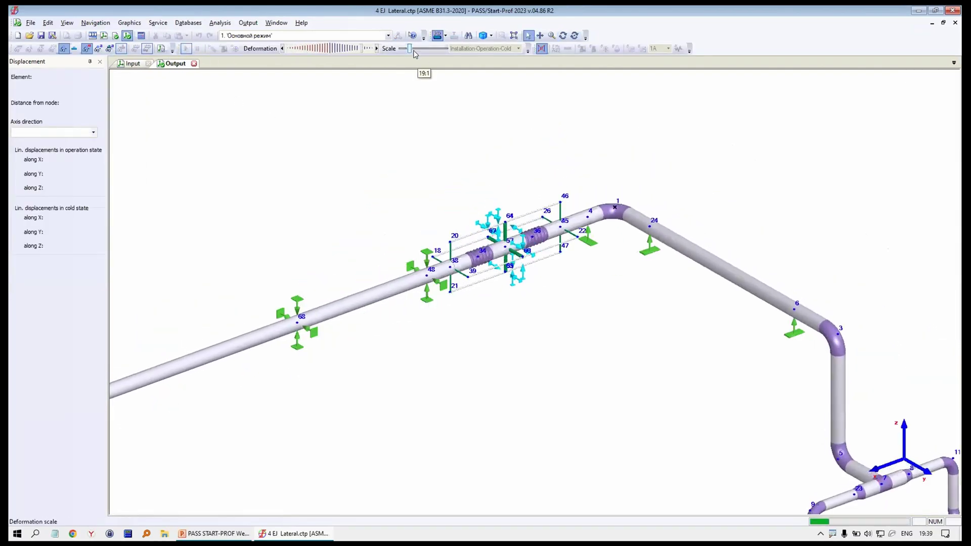
{"action": "left_click", "coordinate": [563, 35]}
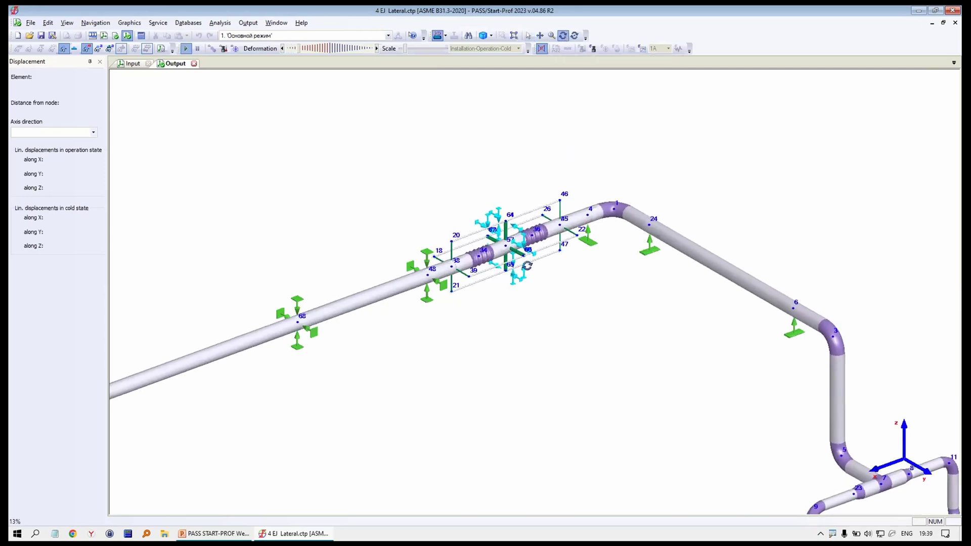
{"action": "left_click_drag", "start_coordinate": [563, 126], "coordinate": [621, 145]}
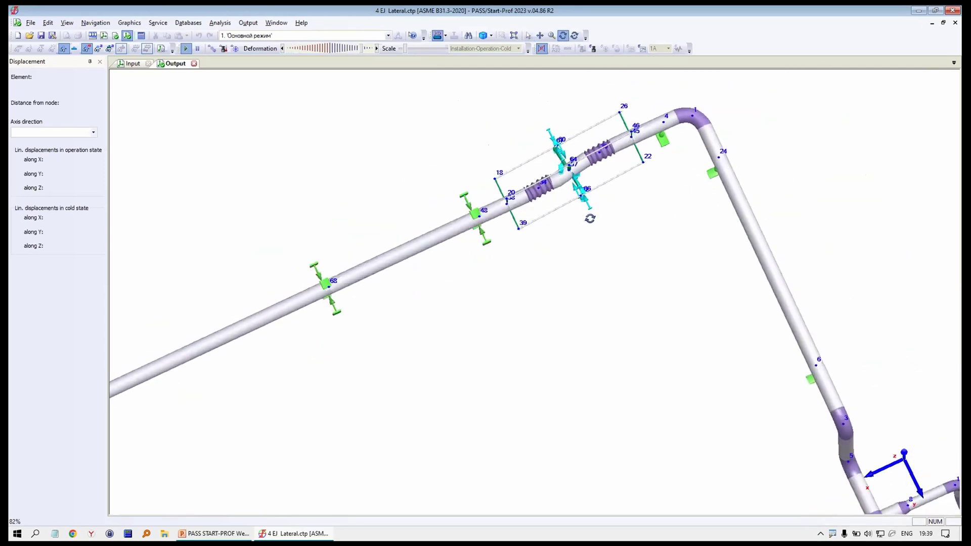
{"action": "left_click_drag", "start_coordinate": [627, 106], "coordinate": [607, 81]}
{"action": "left_click", "coordinate": [194, 64]}
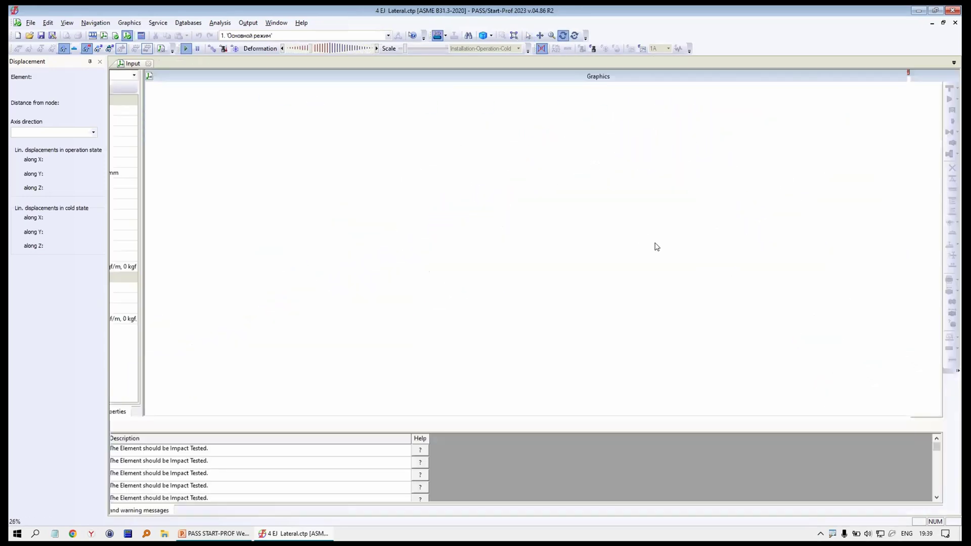
Review the internal custom restraint linking the tie rod to the expansion joint at node 46, leaving it unchanged
{"action": "scroll", "coordinate": [565, 165], "scroll_direction": "up", "scroll_amount": 10}
{"action": "middle_click_drag", "start_coordinate": [550, 126], "coordinate": [573, 226]}
{"action": "scroll", "coordinate": [527, 166], "scroll_direction": "up", "scroll_amount": 4}
{"action": "double_click", "coordinate": [552, 160]}
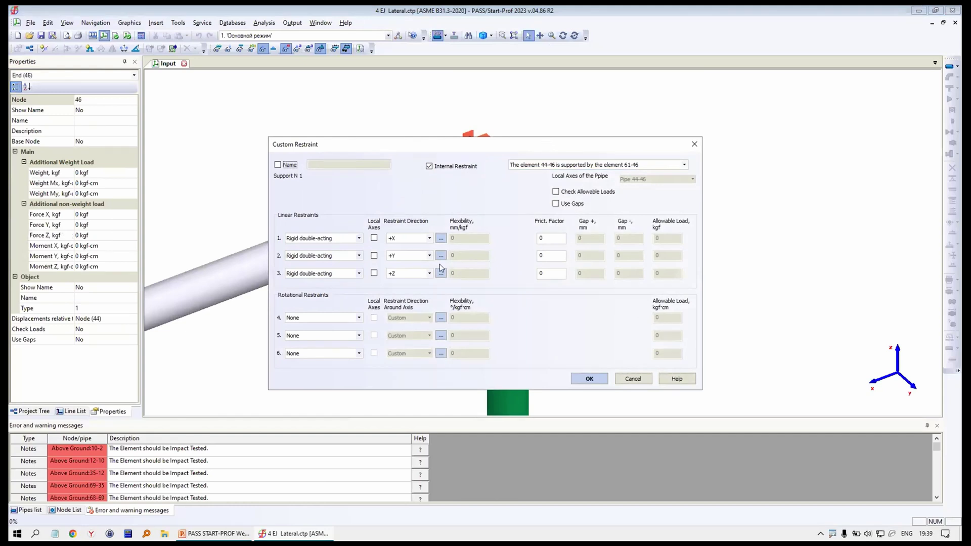
{"action": "left_click_drag", "start_coordinate": [551, 144], "coordinate": [446, 267]}
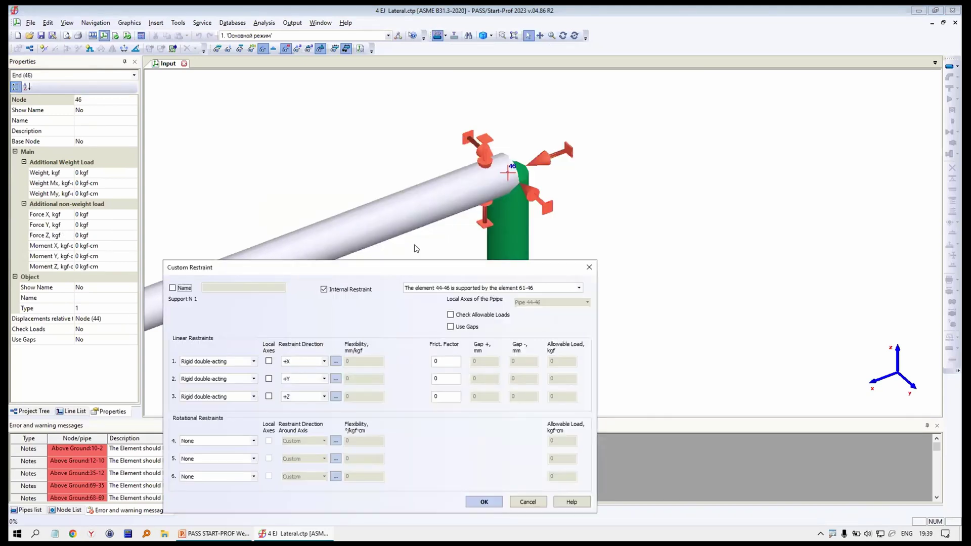
{"action": "left_click", "coordinate": [590, 268]}
Replace the lateral joint model with 5 EJ Pressure balanced.ctp, accepting its project settings, and examine the whole assembly
{"action": "scroll", "coordinate": [581, 224], "scroll_direction": "down", "scroll_amount": 10}
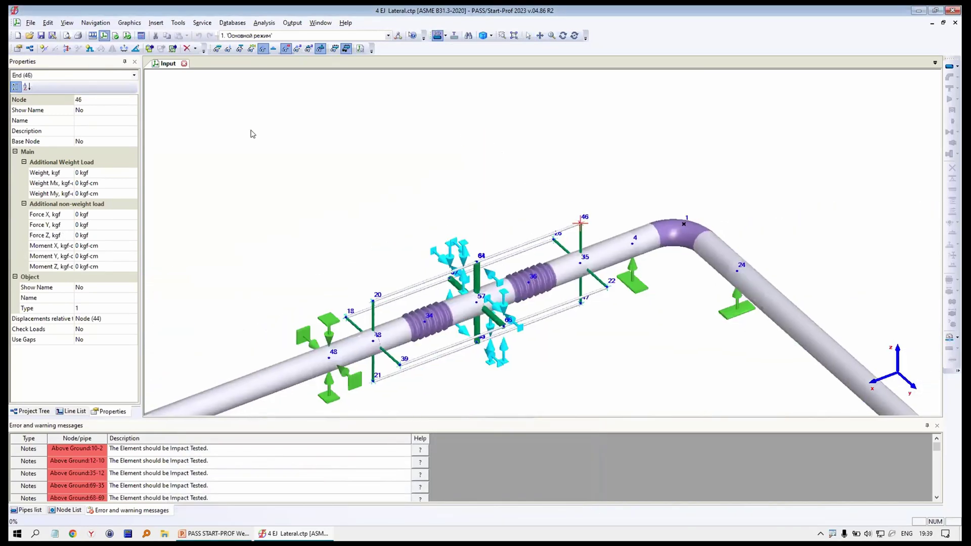
{"action": "middle_click_drag", "start_coordinate": [252, 134], "coordinate": [283, 44]}
{"action": "key", "text": "ctrl+F4"}
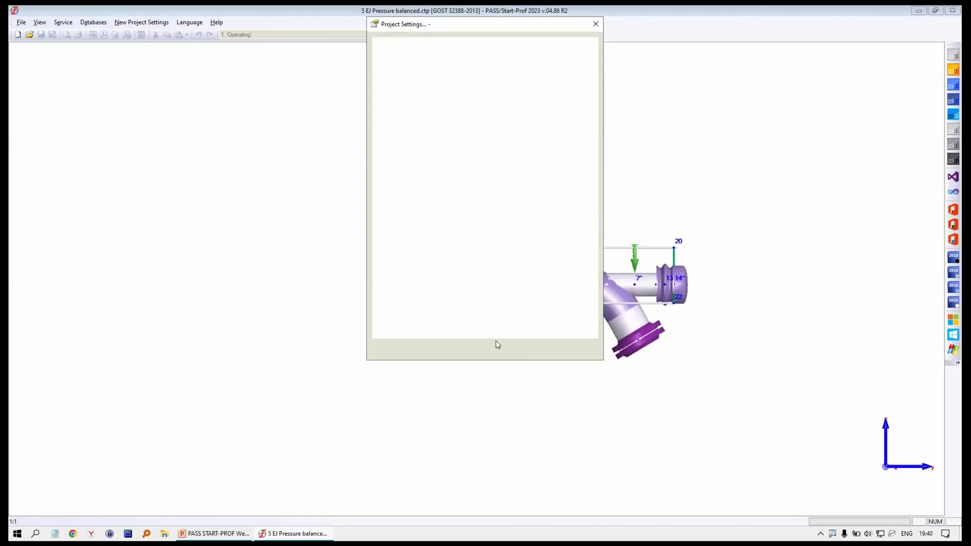
{"action": "left_click", "coordinate": [495, 348]}
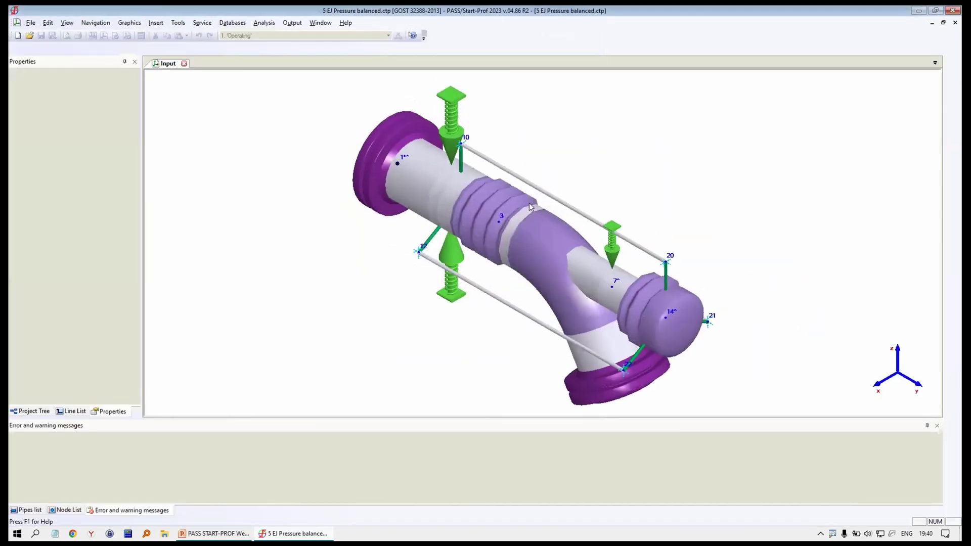
{"action": "left_click_drag", "start_coordinate": [528, 183], "coordinate": [339, 201]}
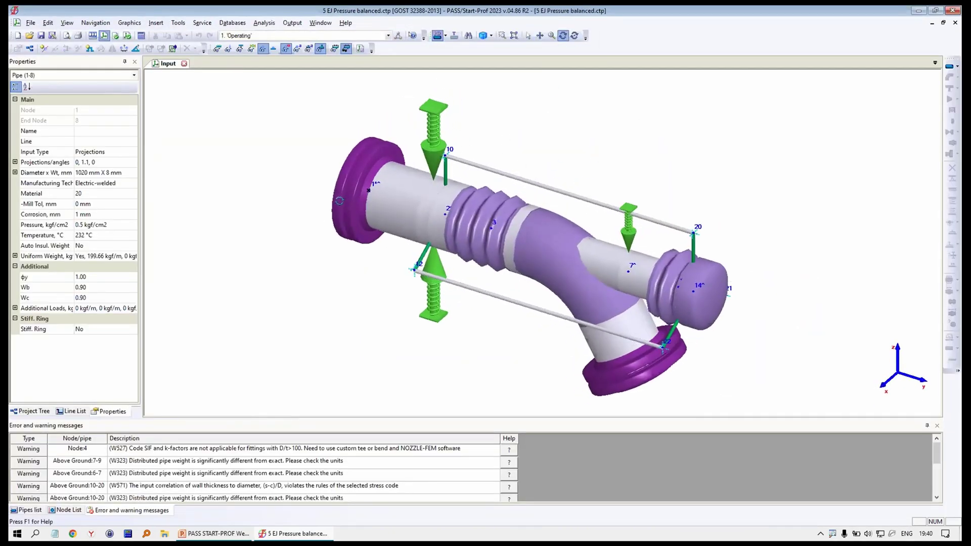
{"action": "key", "text": "Escape"}
Review the nozzle properties at nodes 1 and 5 and the restraint movements of node 1, leaving them unchanged
{"action": "double_click", "coordinate": [345, 201]}
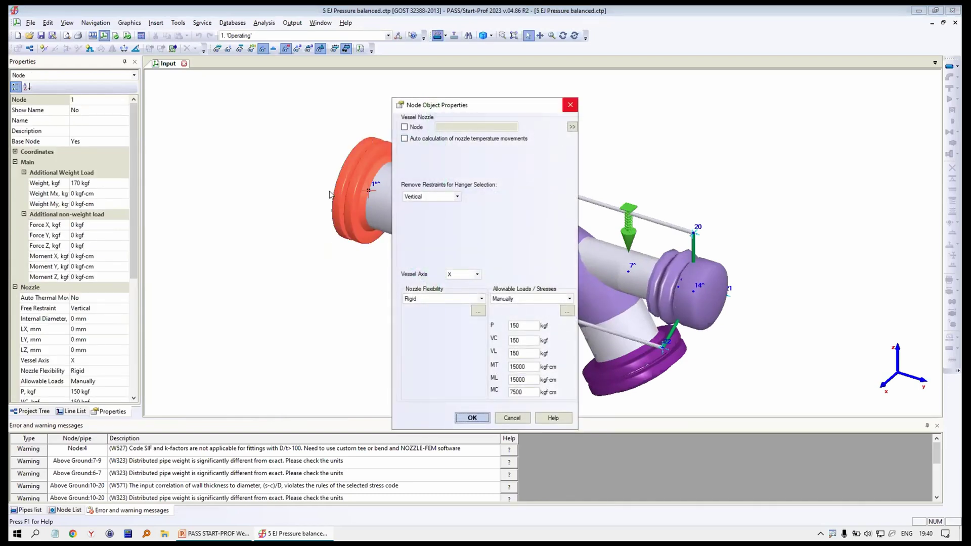
{"action": "key", "text": "Escape"}
{"action": "left_click", "coordinate": [368, 194]}
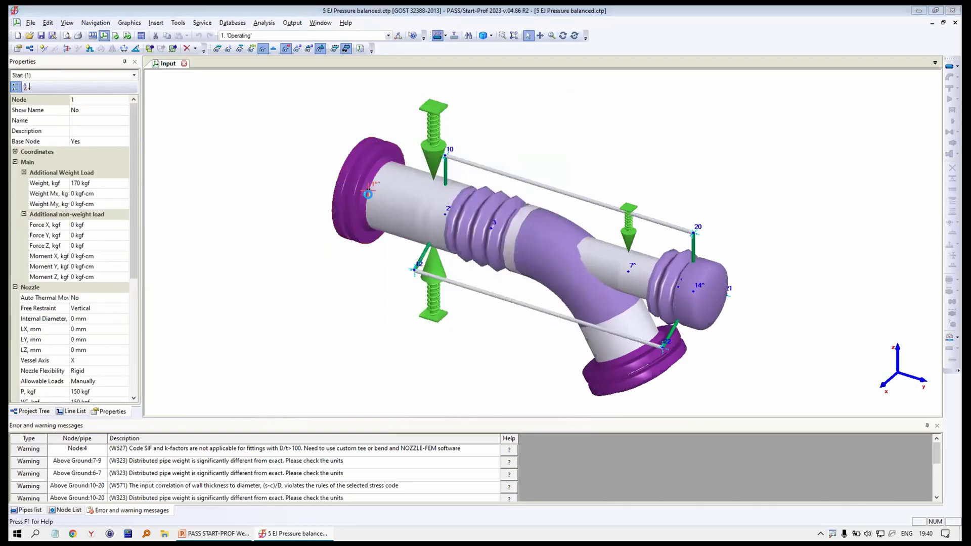
{"action": "double_click", "coordinate": [428, 226]}
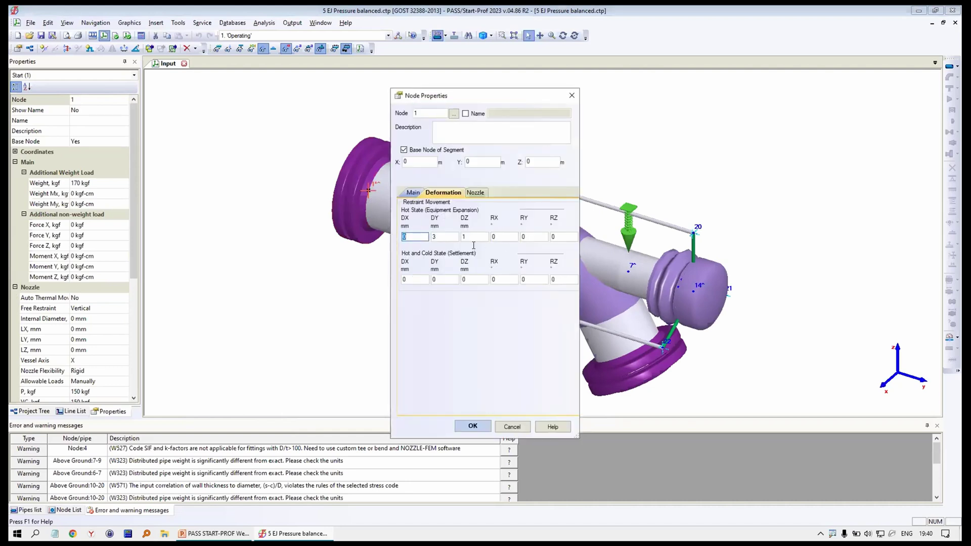
{"action": "left_click", "coordinate": [572, 95]}
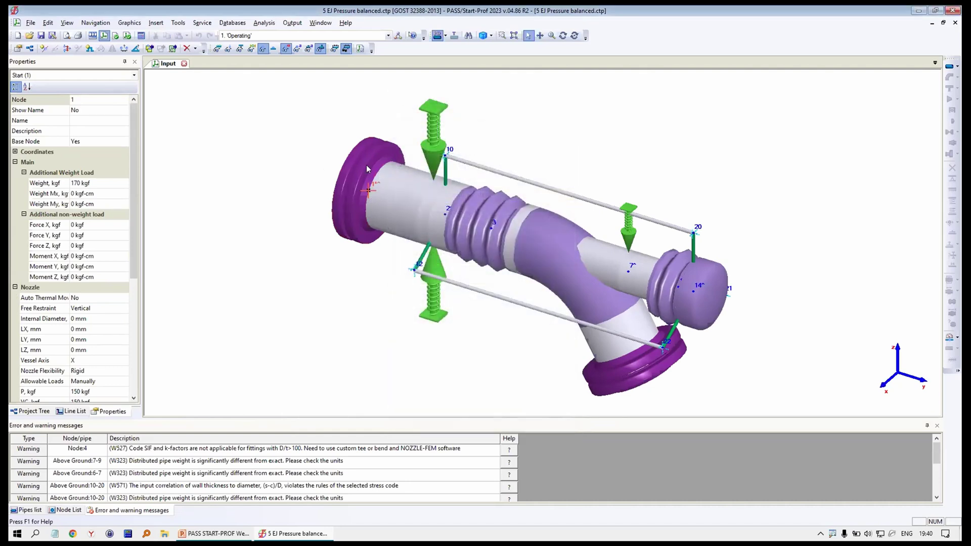
{"action": "double_click", "coordinate": [651, 367]}
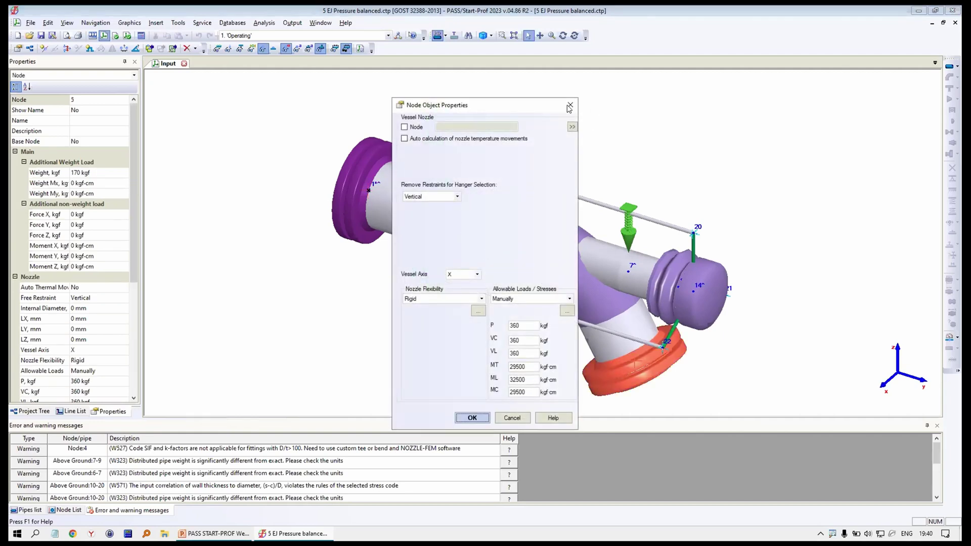
{"action": "left_click", "coordinate": [570, 106]}
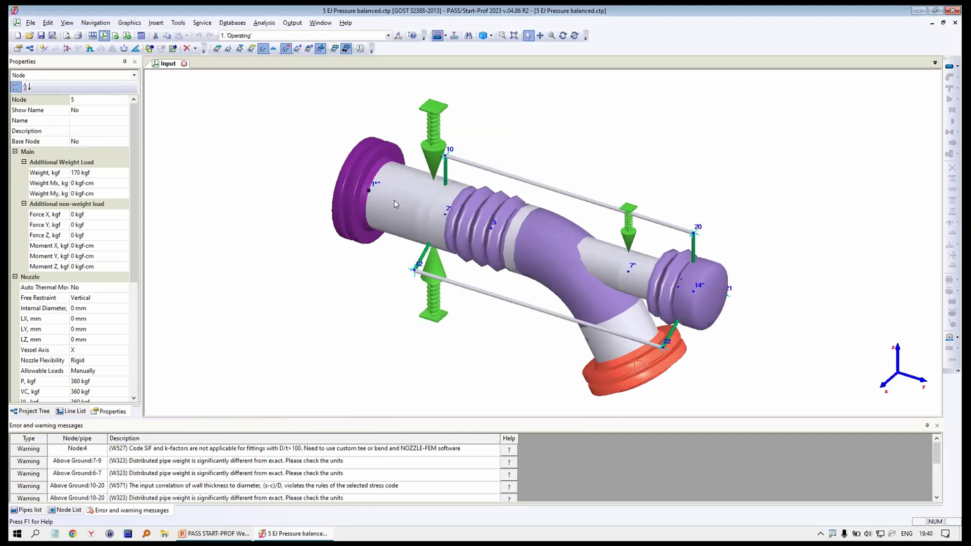
Review the properties of pipe 1-8 between the flange and the first bellows, leaving them unchanged
{"action": "left_click", "coordinate": [400, 212]}
{"action": "double_click", "coordinate": [410, 211]}
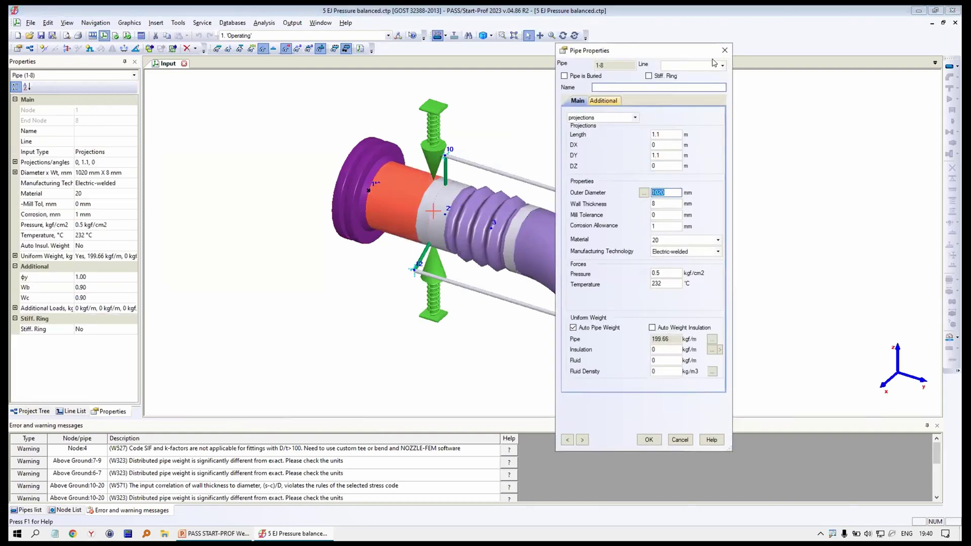
{"action": "left_click", "coordinate": [724, 50]}
{"action": "middle_click_drag", "start_coordinate": [490, 230], "coordinate": [448, 218]}
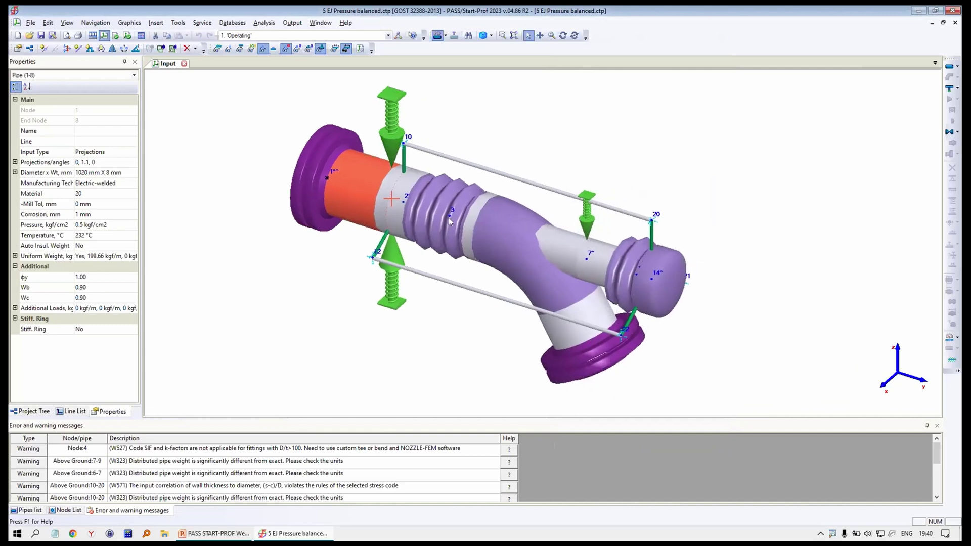
Review the spring restraint at node 8 and the custom spring restraint settings at node 7, leaving them unchanged
{"action": "left_click", "coordinate": [392, 128]}
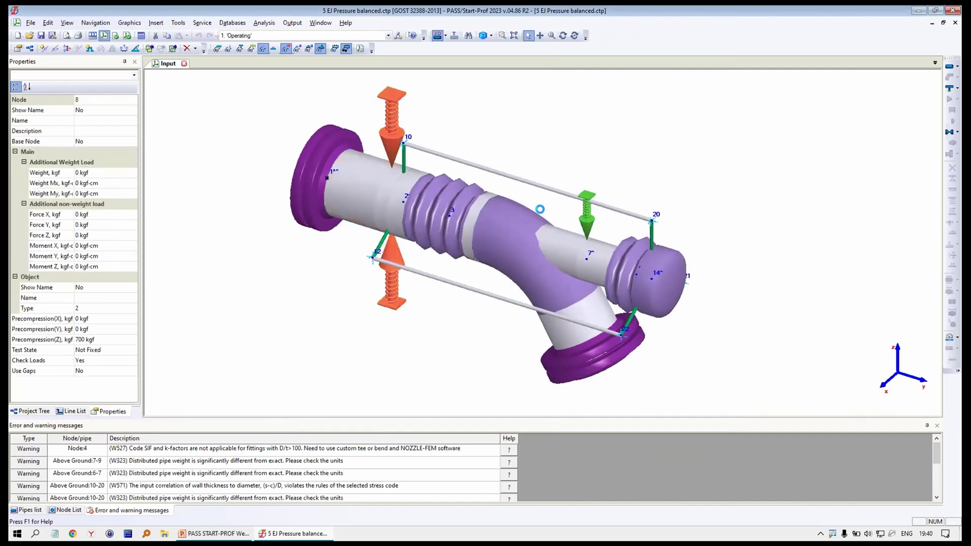
{"action": "double_click", "coordinate": [586, 212]}
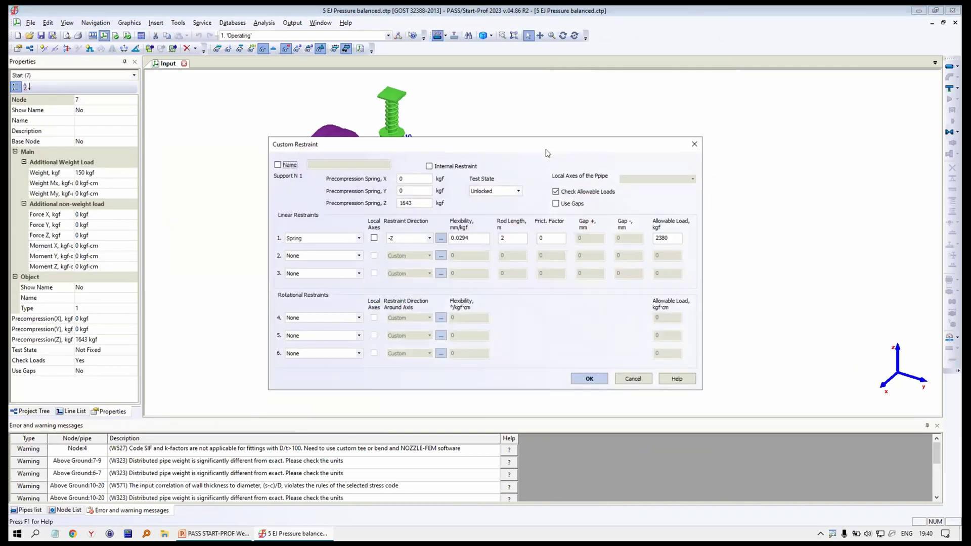
{"action": "left_click_drag", "start_coordinate": [547, 151], "coordinate": [465, 159]}
{"action": "left_click", "coordinate": [614, 153]}
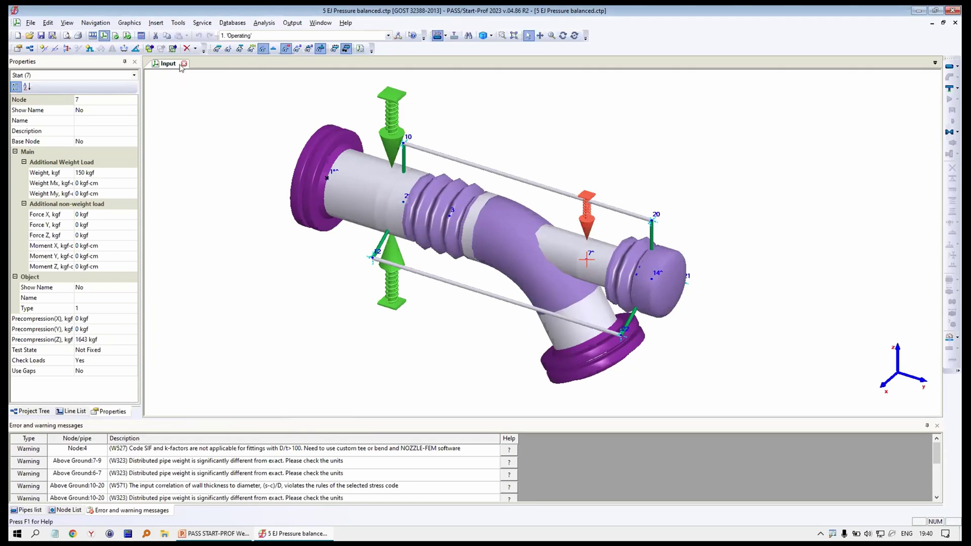
Examine the animated deformation of the pressure-balanced expansion joint assembly in the 3D analysis results
{"action": "left_click", "coordinate": [126, 36]}
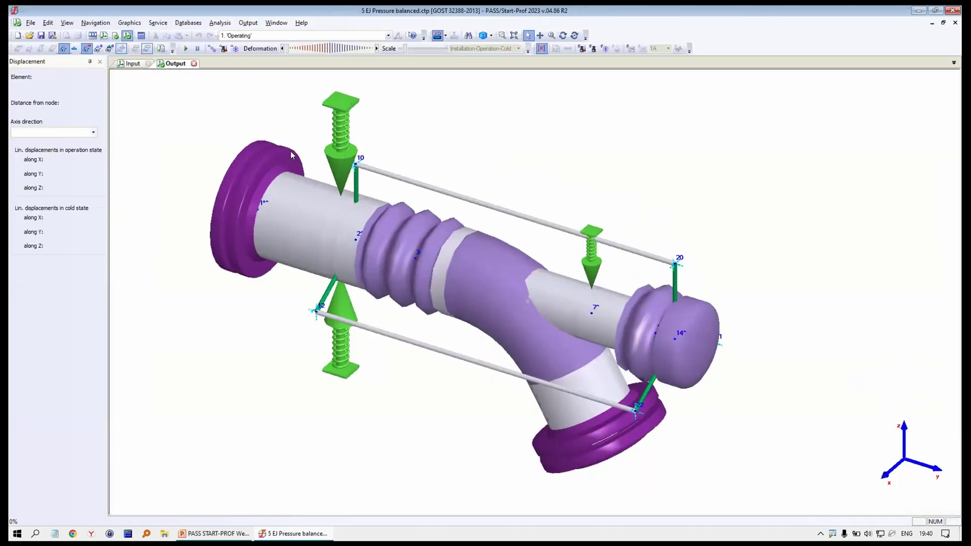
{"action": "left_click", "coordinate": [191, 49]}
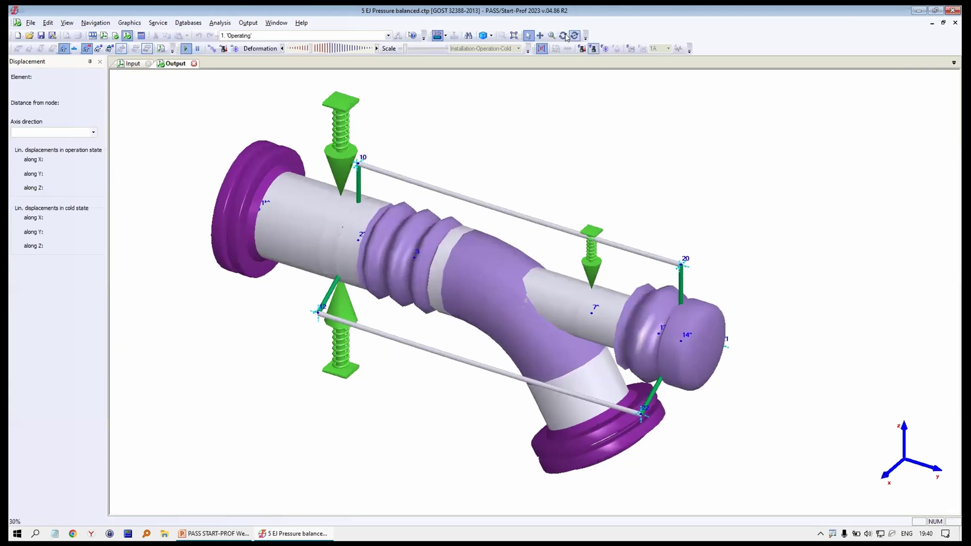
{"action": "left_click_drag", "start_coordinate": [517, 217], "coordinate": [704, 248]}
{"action": "scroll", "coordinate": [617, 264], "scroll_direction": "down", "scroll_amount": 3}
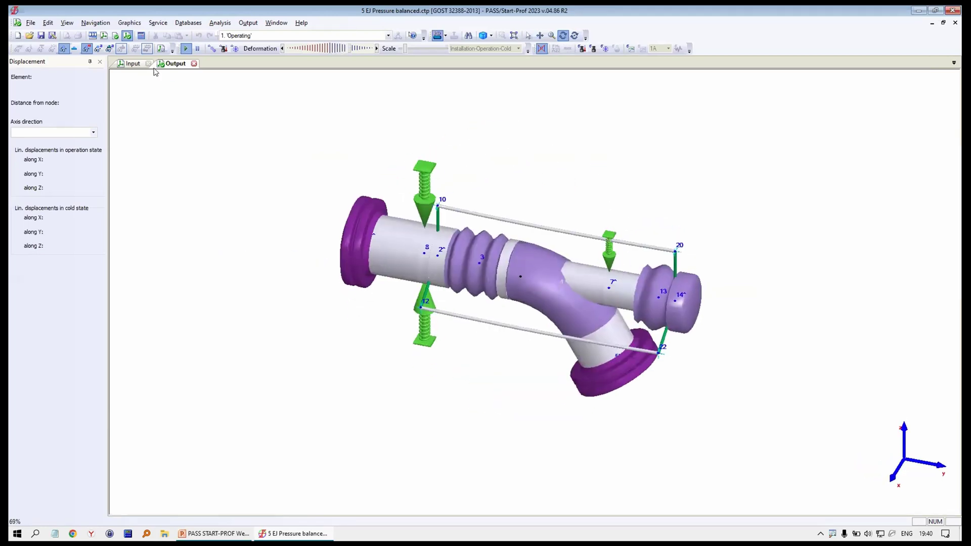
Close the results and the pressure-balanced joint model, and switch to PowerPoint to show slide 18, Word Report Generator
{"action": "left_click", "coordinate": [194, 64]}
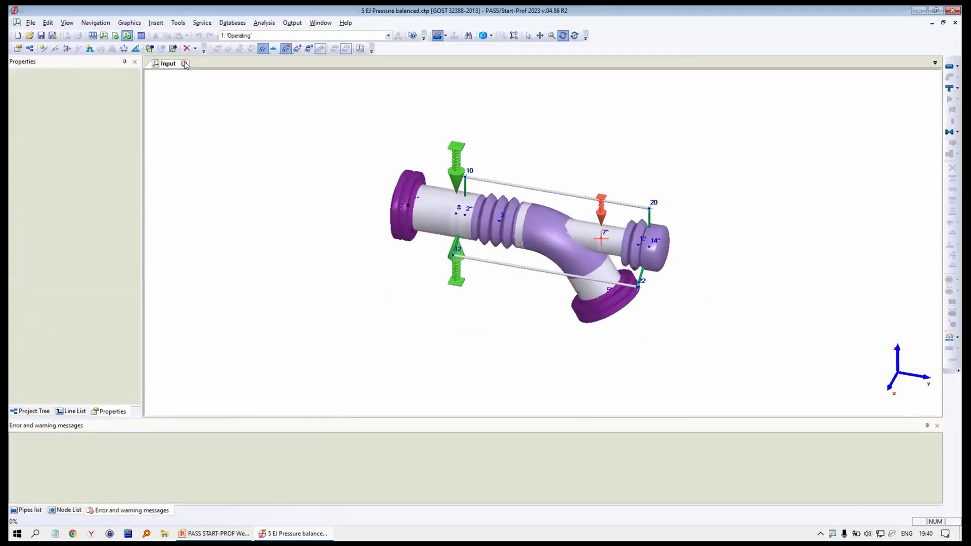
{"action": "left_click", "coordinate": [184, 64]}
{"action": "left_click", "coordinate": [215, 534]}
{"action": "scroll", "coordinate": [119, 173], "scroll_direction": "up", "scroll_amount": 1}
{"action": "left_click", "coordinate": [118, 173]}
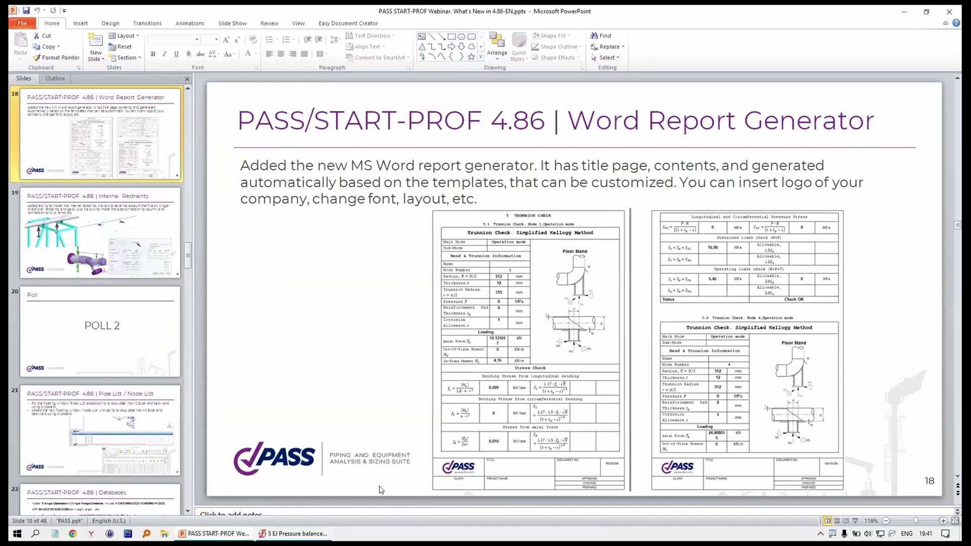
Switch to PASS/Start-Prof, load 3 Pipe-Structure.ctp, accepting its project settings, and examine the piping and steel structure
{"action": "key", "text": "alt+Tab"}
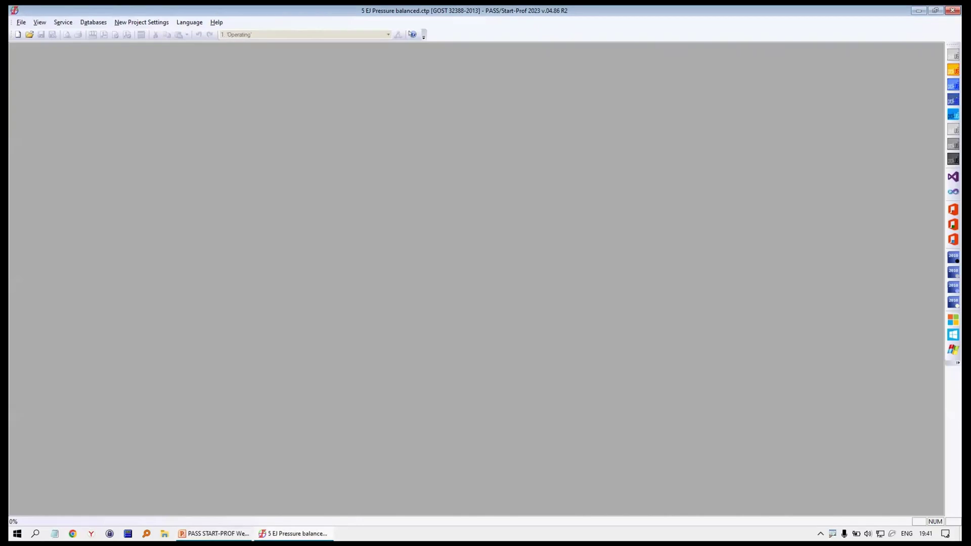
{"action": "key", "text": "ctrl+n"}
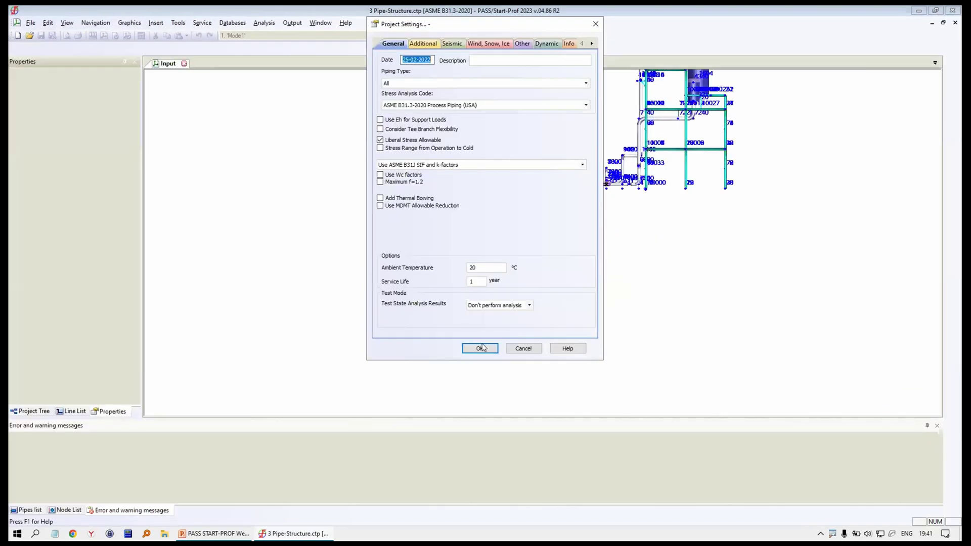
{"action": "left_click", "coordinate": [489, 348]}
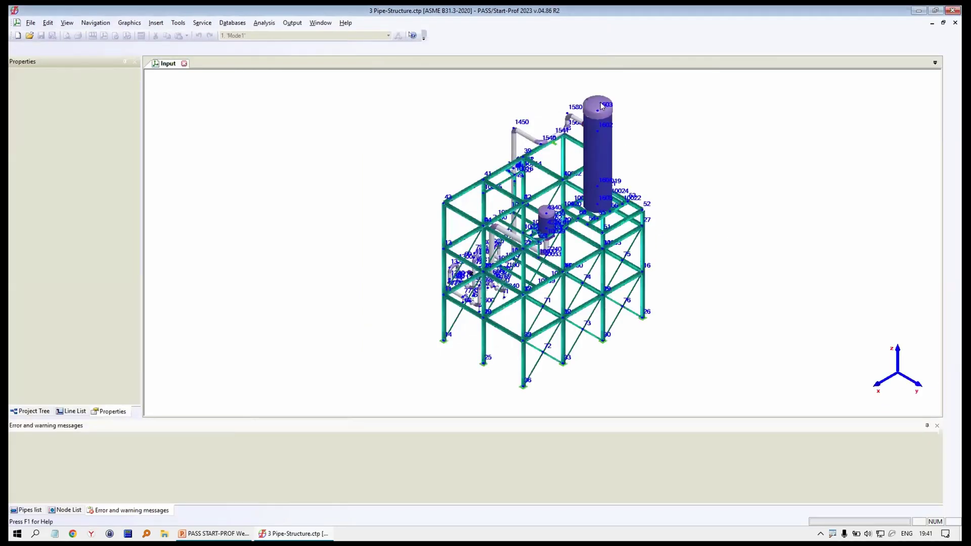
{"action": "left_click", "coordinate": [563, 35]}
{"action": "left_click_drag", "start_coordinate": [687, 177], "coordinate": [585, 226]}
{"action": "scroll", "coordinate": [585, 227], "scroll_direction": "up", "scroll_amount": 3}
{"action": "scroll", "coordinate": [581, 218], "scroll_direction": "down", "scroll_amount": 6}
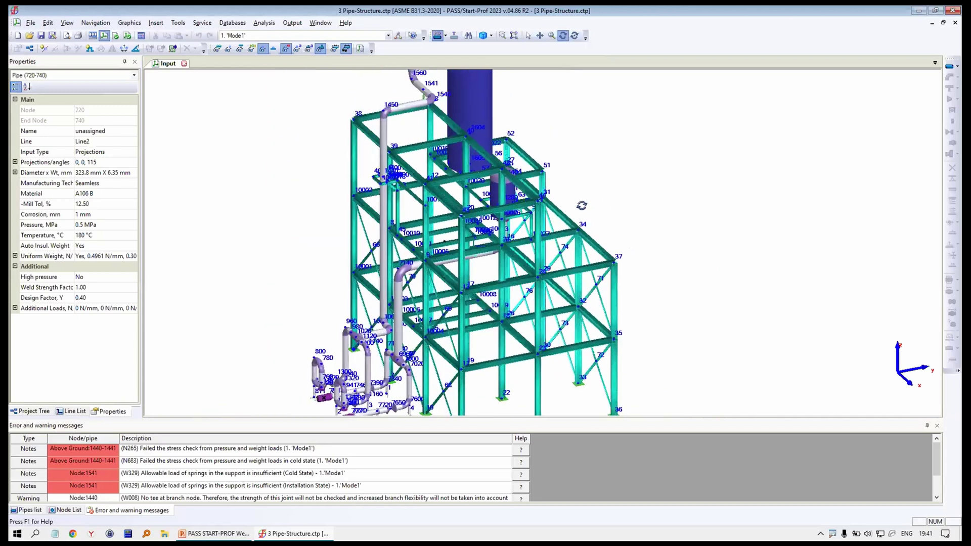
{"action": "scroll", "coordinate": [576, 202], "scroll_direction": "up", "scroll_amount": 2}
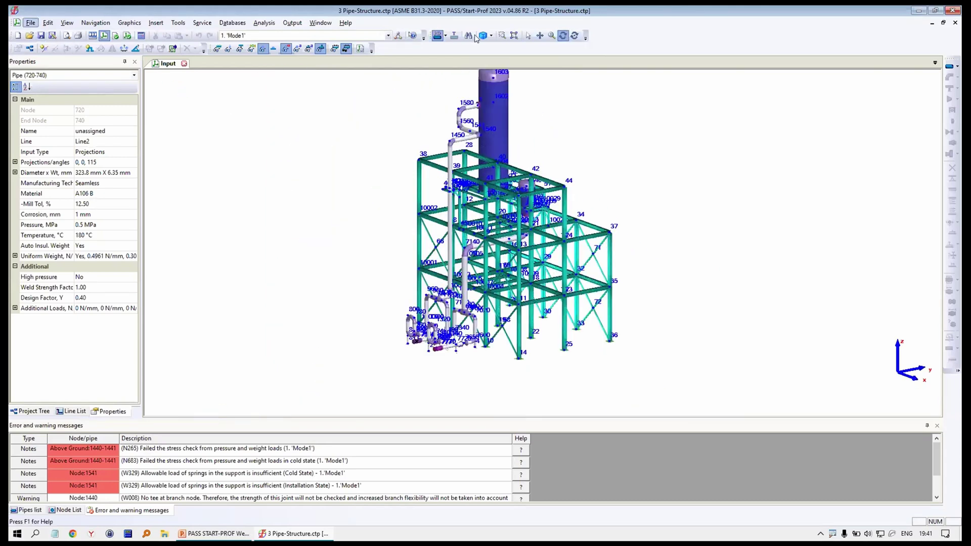
{"action": "left_click", "coordinate": [529, 36]}
Set up the Word report output with all available tables and add a Kellogg Analysis table to it
{"action": "left_click", "coordinate": [30, 23]}
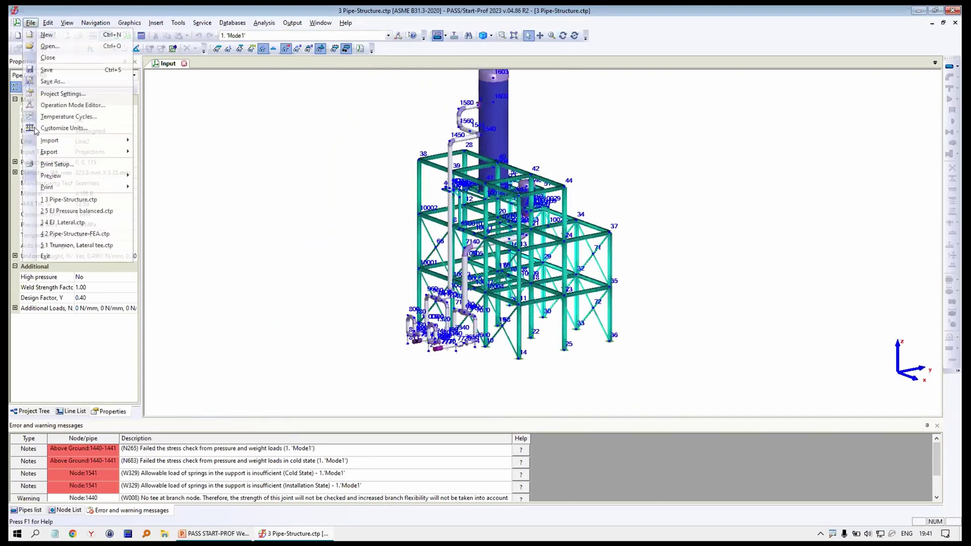
{"action": "left_click", "coordinate": [185, 172]}
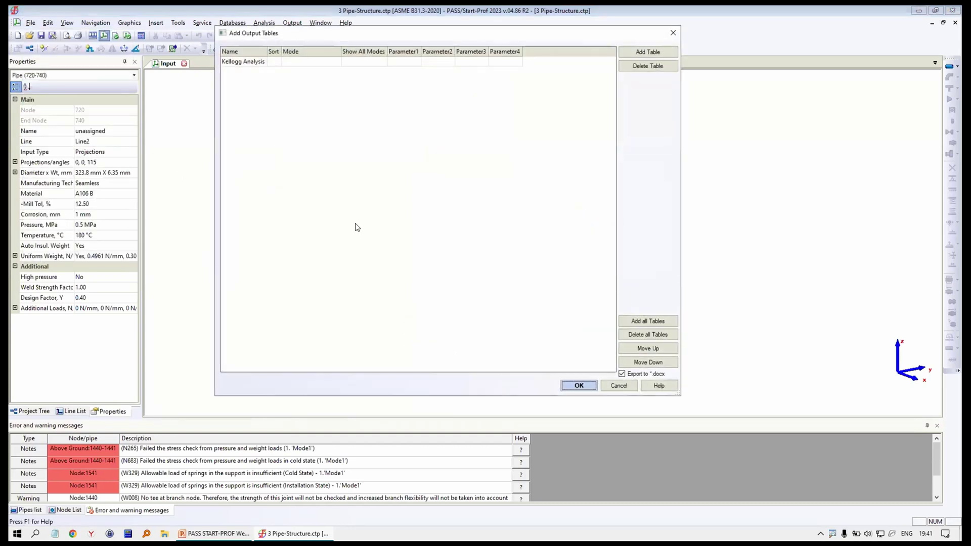
{"action": "left_click", "coordinate": [648, 321]}
{"action": "left_click", "coordinate": [644, 52]}
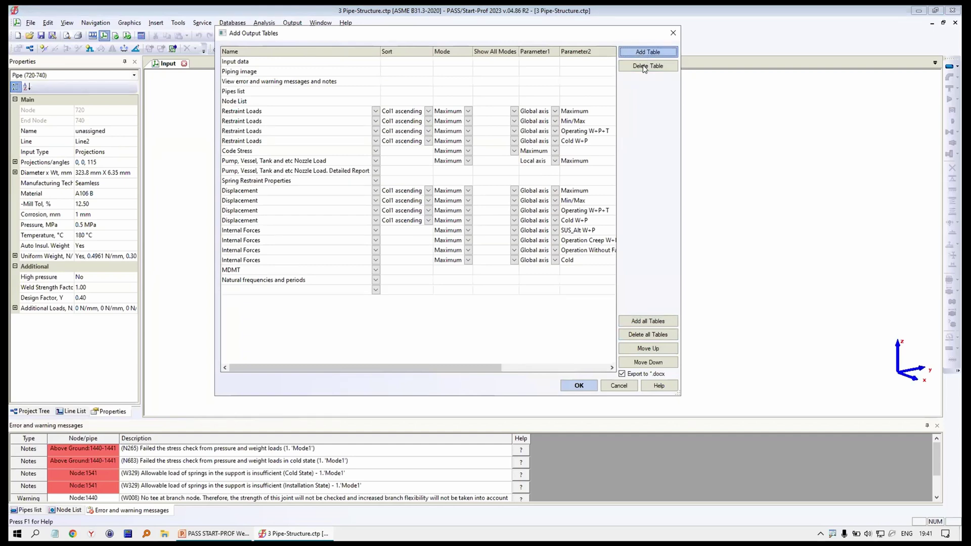
{"action": "left_click", "coordinate": [284, 291]}
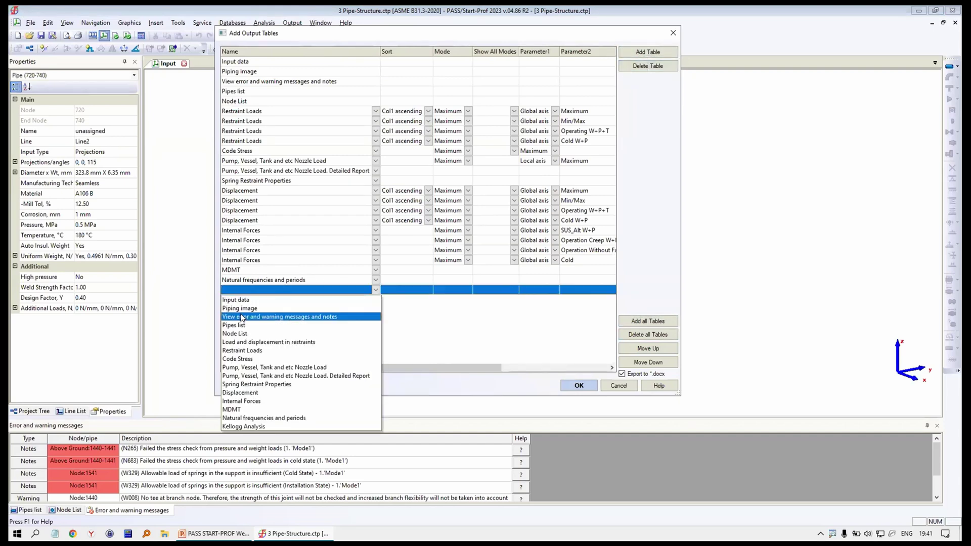
{"action": "left_click", "coordinate": [248, 428]}
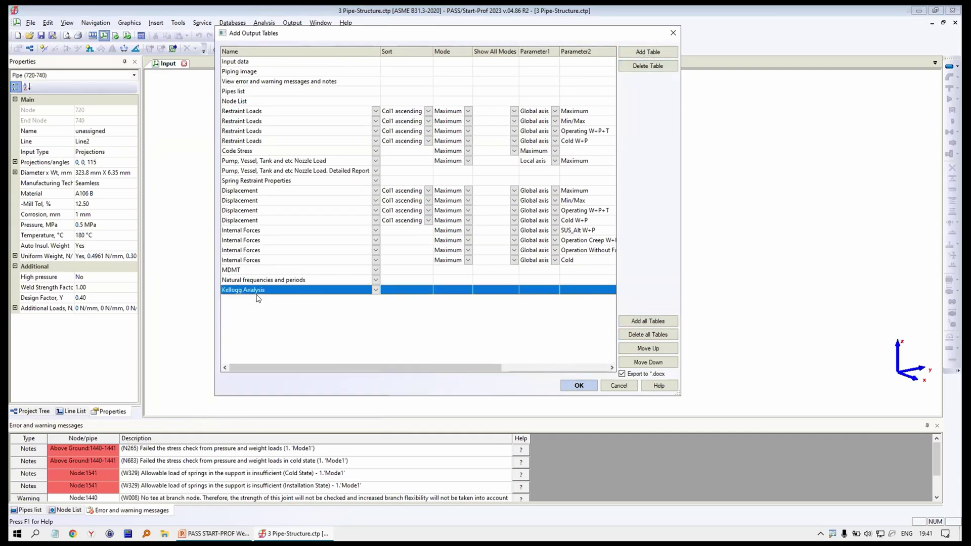
Review the report's table list from Input data through stresses, nozzle loads, displacements, internal forces, MDMT and natural frequencies
{"action": "left_click", "coordinate": [238, 62]}
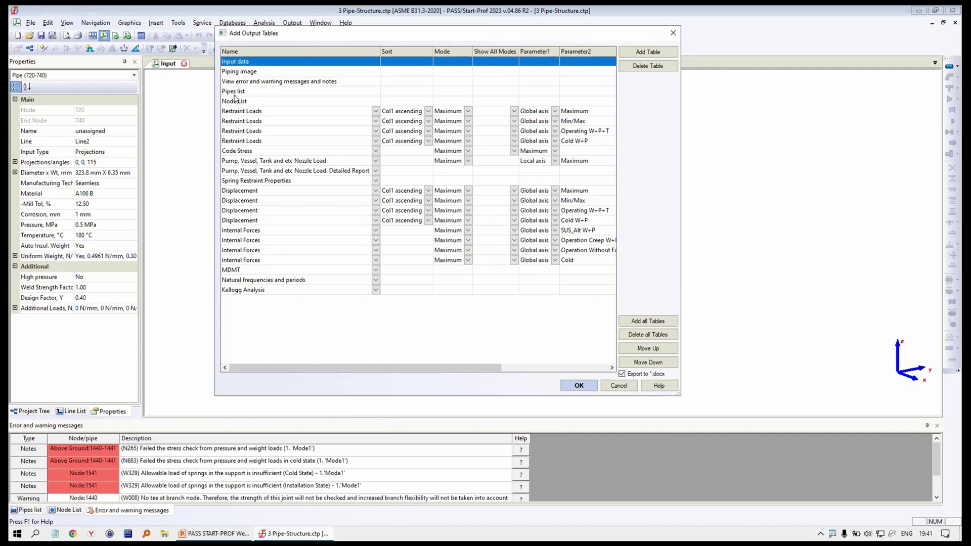
{"action": "left_click", "coordinate": [234, 95]}
{"action": "left_click", "coordinate": [235, 101]}
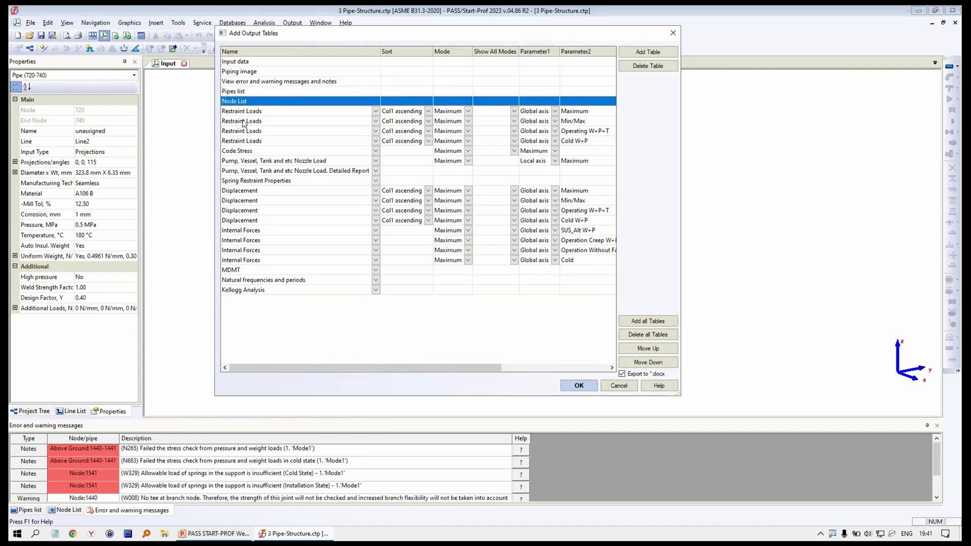
{"action": "left_click", "coordinate": [241, 150]}
{"action": "left_click", "coordinate": [254, 162]}
{"action": "left_click", "coordinate": [257, 171]}
{"action": "left_click", "coordinate": [259, 164]}
{"action": "left_click", "coordinate": [260, 178]}
{"action": "left_click", "coordinate": [277, 171]}
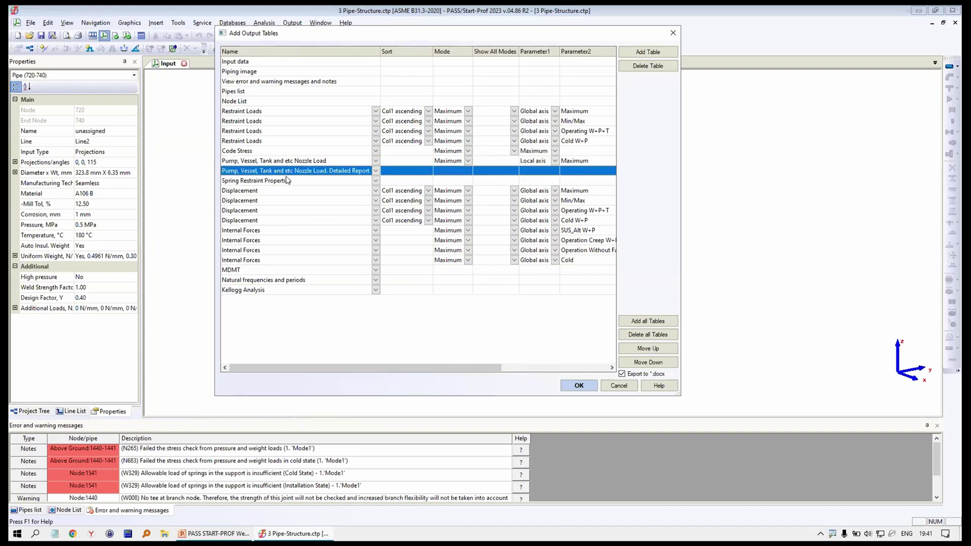
{"action": "left_click", "coordinate": [249, 192]}
{"action": "left_click", "coordinate": [244, 232]}
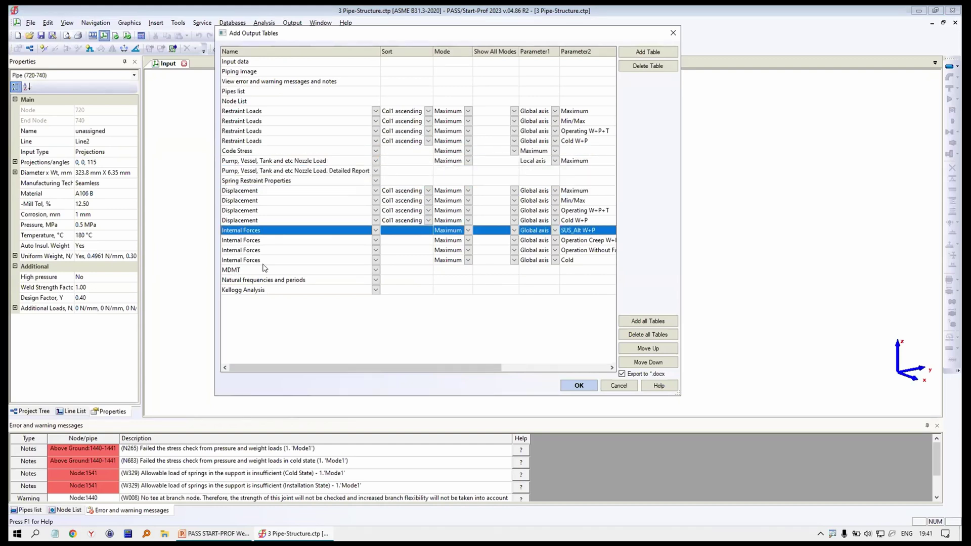
{"action": "left_click", "coordinate": [240, 270]}
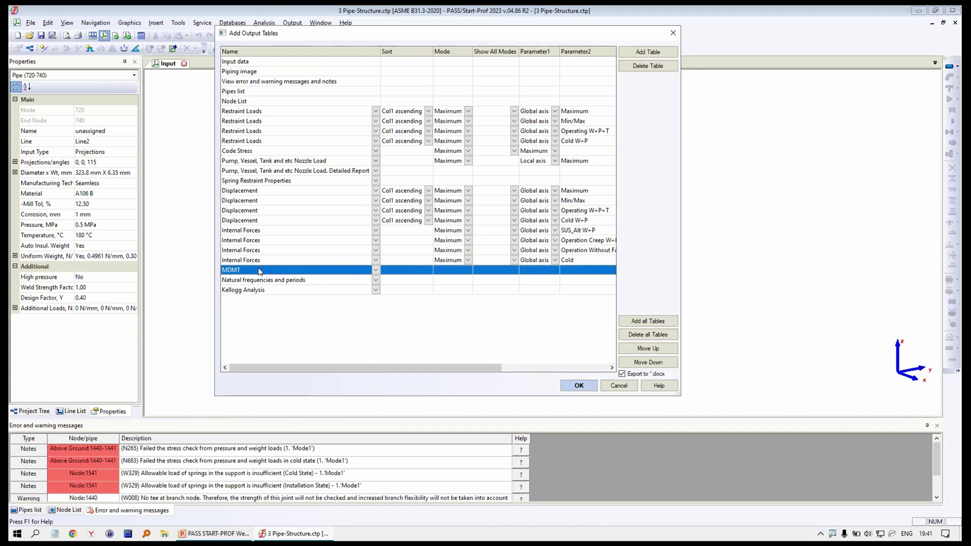
{"action": "left_click", "coordinate": [283, 281]}
Accept the table list and export the report in DOCX format as 111.docx, overwriting the existing file
{"action": "left_click", "coordinate": [579, 386]}
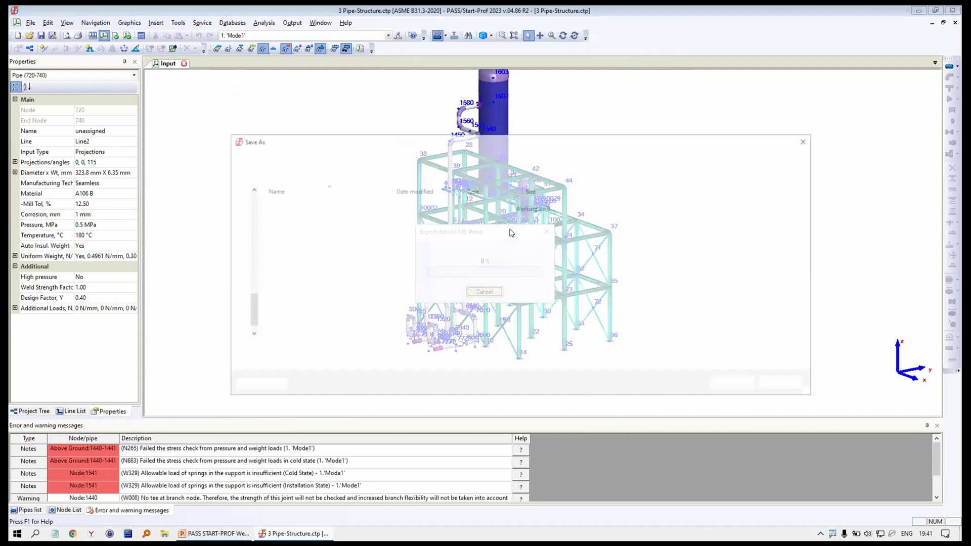
{"action": "left_click", "coordinate": [733, 385]}
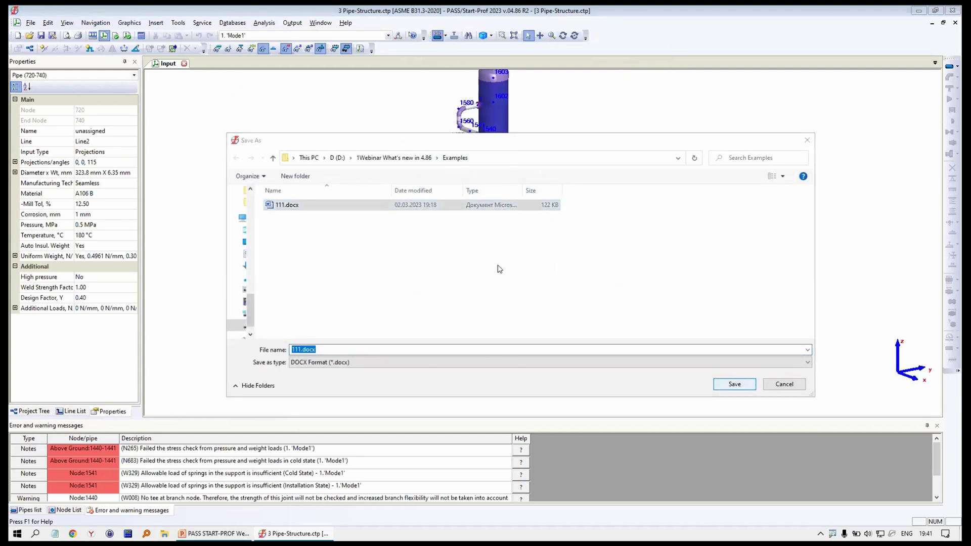
{"action": "left_click", "coordinate": [490, 271]}
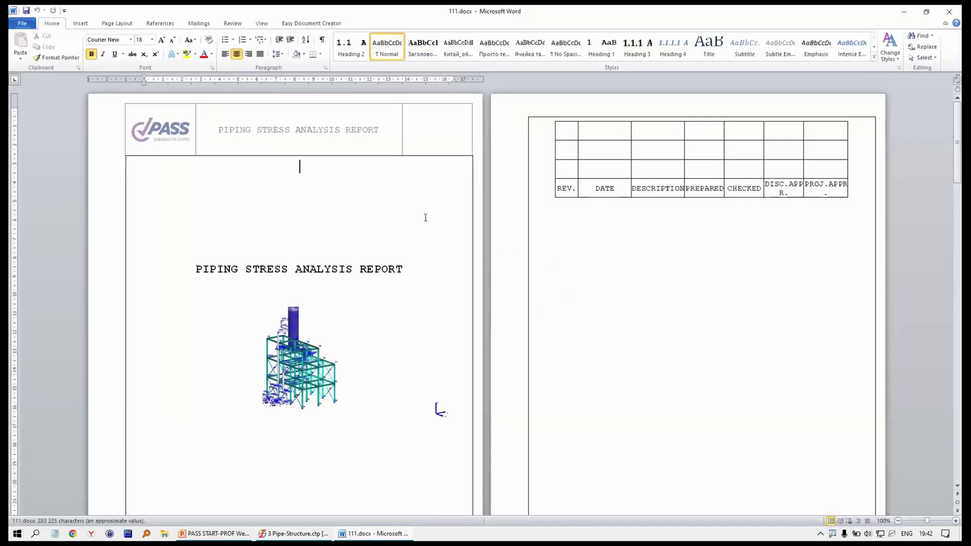
Examine the exported Word report's title page, index, general data, temperature cycles and operation modes
{"action": "scroll", "coordinate": [421, 241], "scroll_direction": "down", "scroll_amount": 2, "text": "ctrl"}
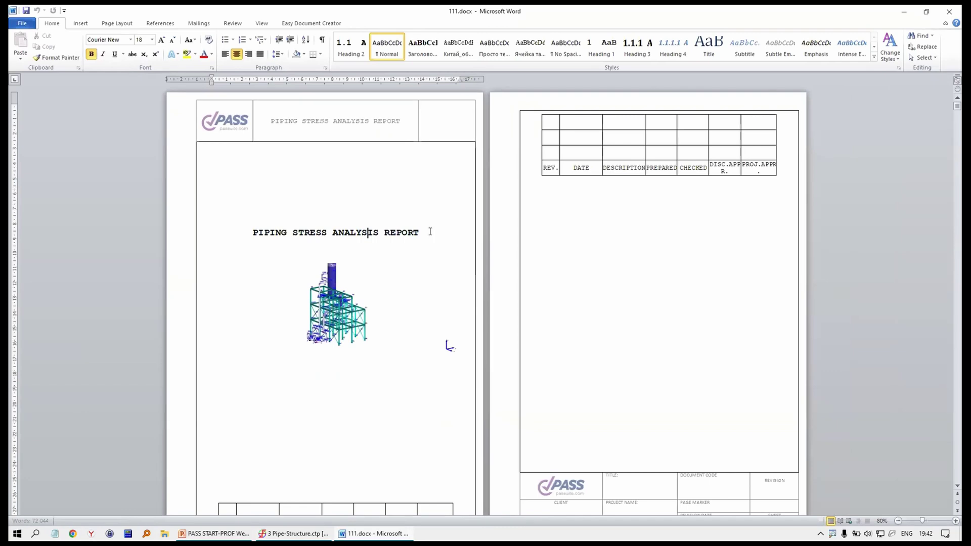
{"action": "scroll", "coordinate": [396, 260], "scroll_direction": "down", "scroll_amount": 1}
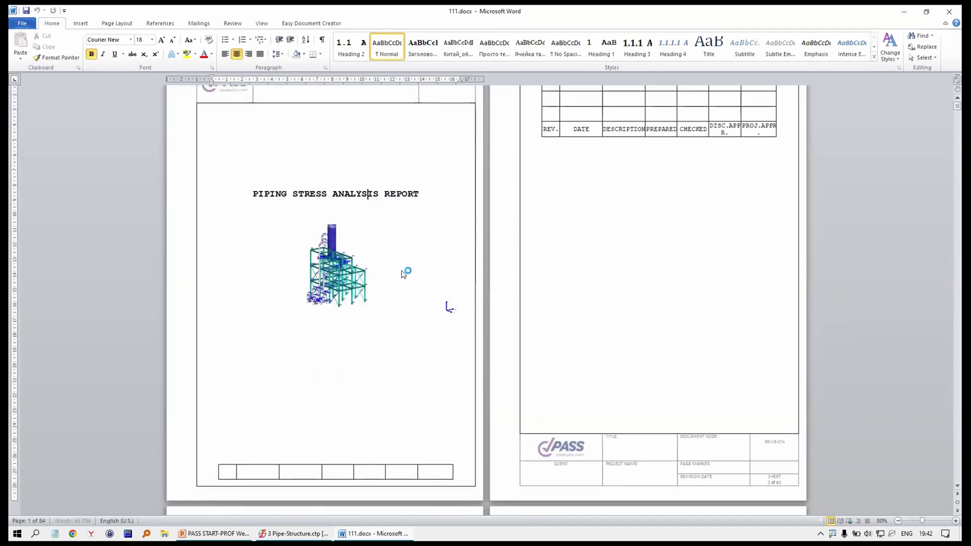
{"action": "scroll", "coordinate": [403, 268], "scroll_direction": "down", "scroll_amount": 9}
{"action": "scroll", "coordinate": [407, 273], "scroll_direction": "down", "scroll_amount": 2}
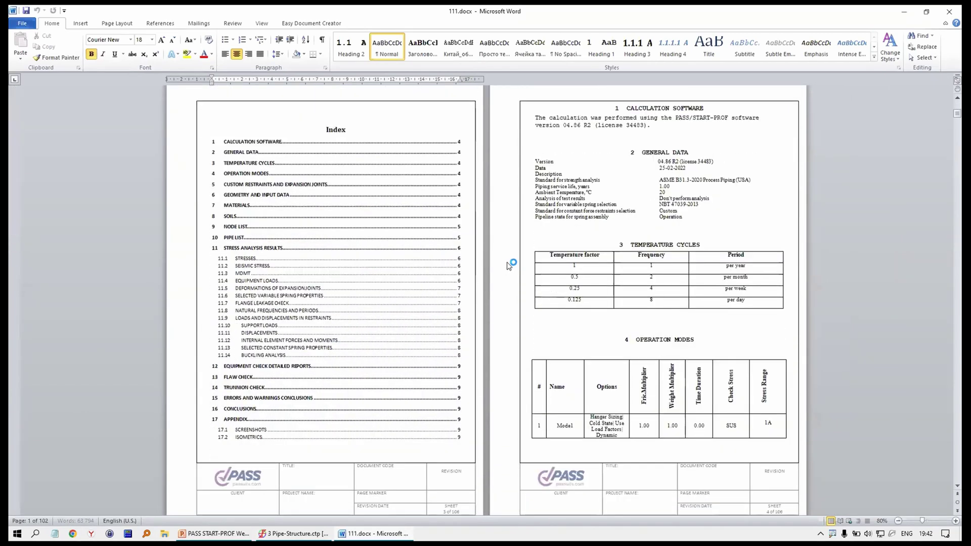
{"action": "left_click", "coordinate": [563, 218]}
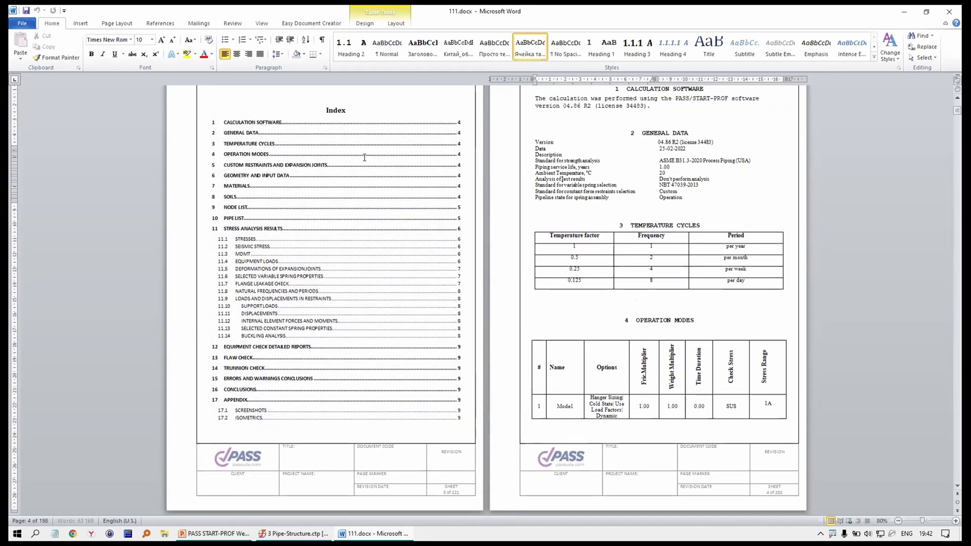
{"action": "scroll", "coordinate": [654, 261], "scroll_direction": "down", "scroll_amount": 3}
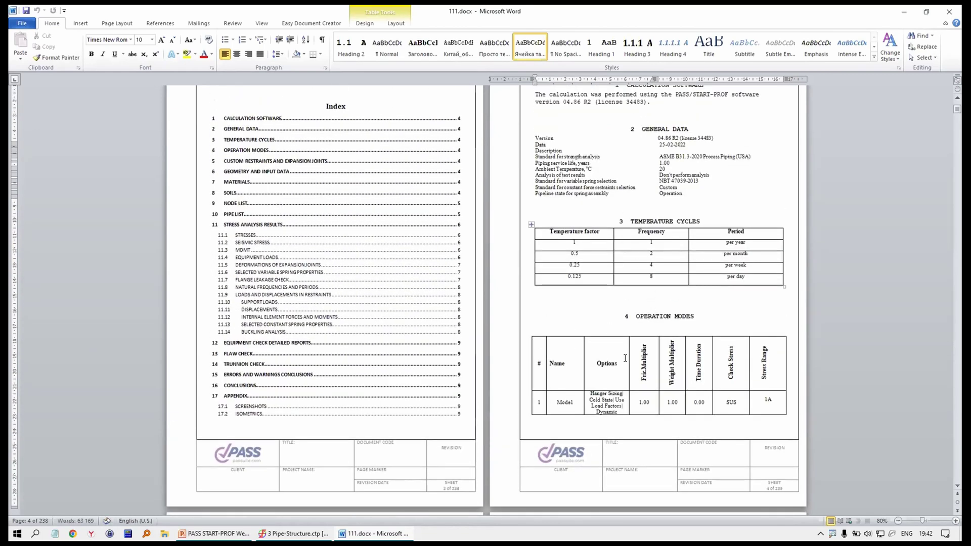
Examine the report's custom restraints, geometry and input data, materials and node list sections
{"action": "scroll", "coordinate": [650, 341], "scroll_direction": "down", "scroll_amount": 10}
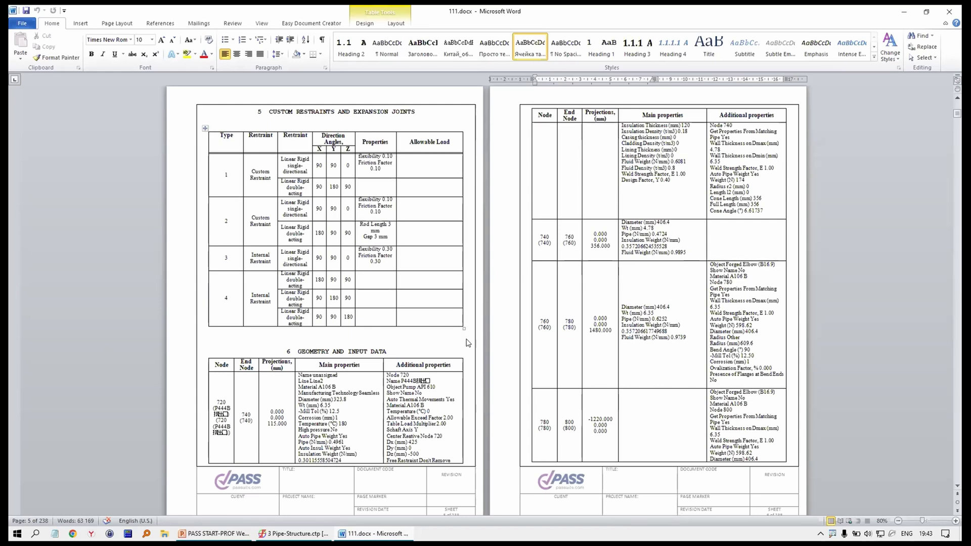
{"action": "scroll", "coordinate": [443, 354], "scroll_direction": "down", "scroll_amount": 5}
{"action": "scroll", "coordinate": [465, 362], "scroll_direction": "down", "scroll_amount": 12}
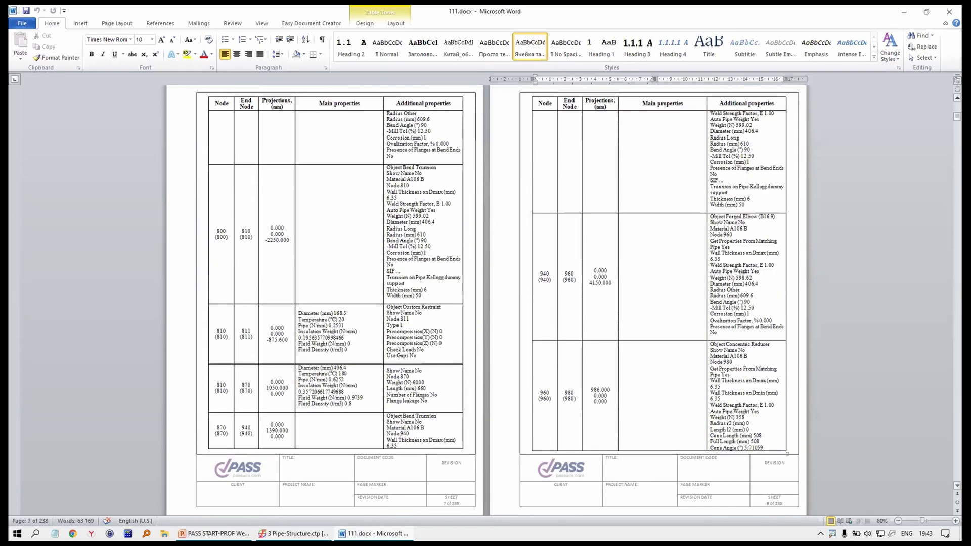
{"action": "left_click_drag", "start_coordinate": [958, 125], "coordinate": [958, 239]}
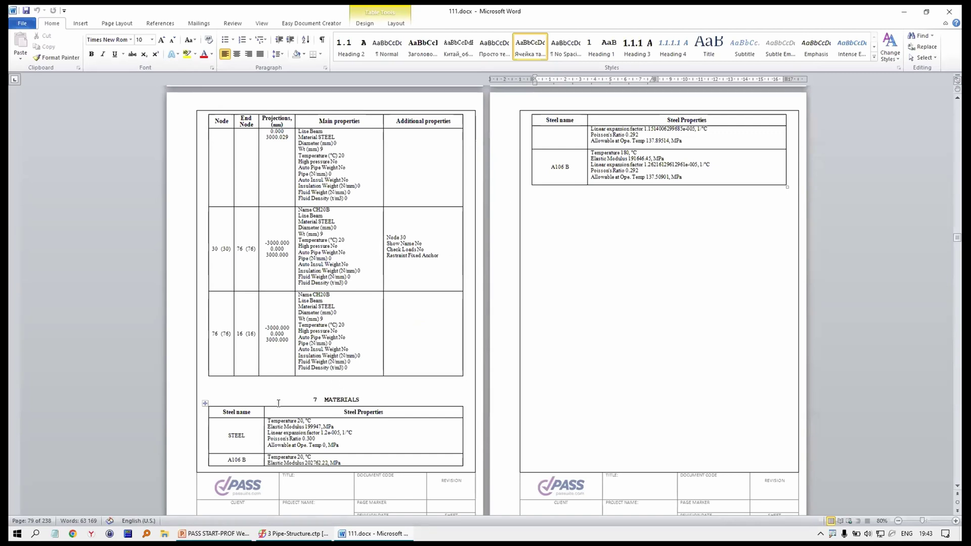
{"action": "scroll", "coordinate": [595, 338], "scroll_direction": "down", "scroll_amount": 10}
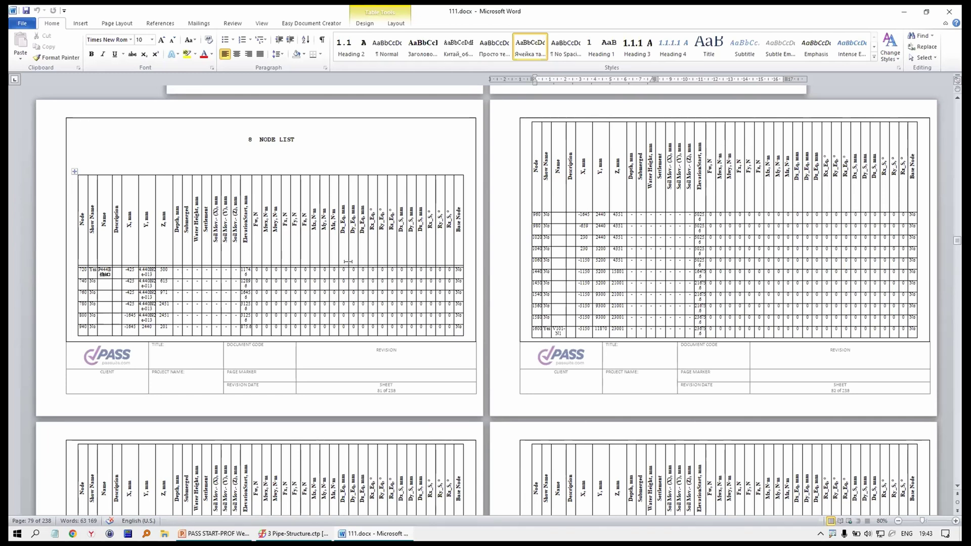
Examine the report's pipe list and the stresses tables of the stress analysis results
{"action": "left_click_drag", "start_coordinate": [958, 241], "coordinate": [957, 259]}
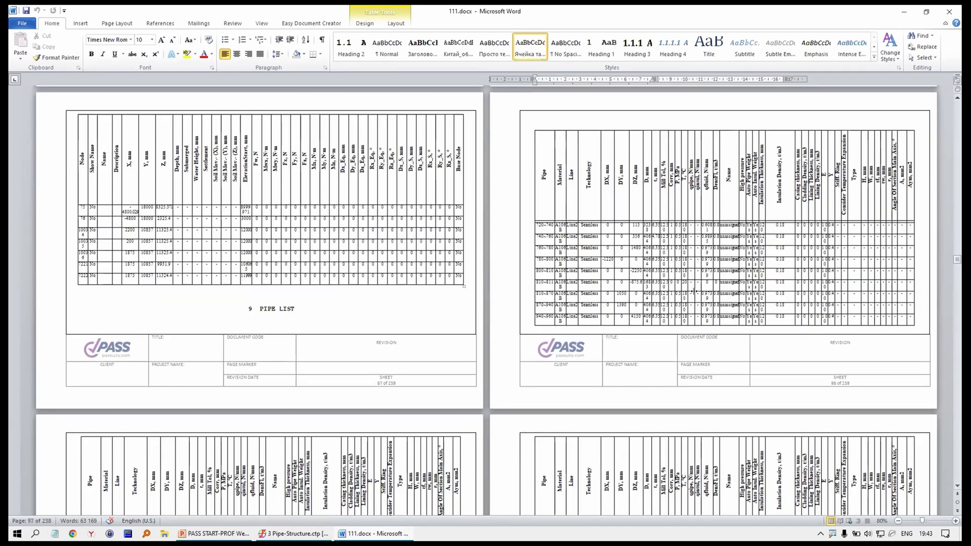
{"action": "left_click_drag", "start_coordinate": [958, 259], "coordinate": [958, 295]}
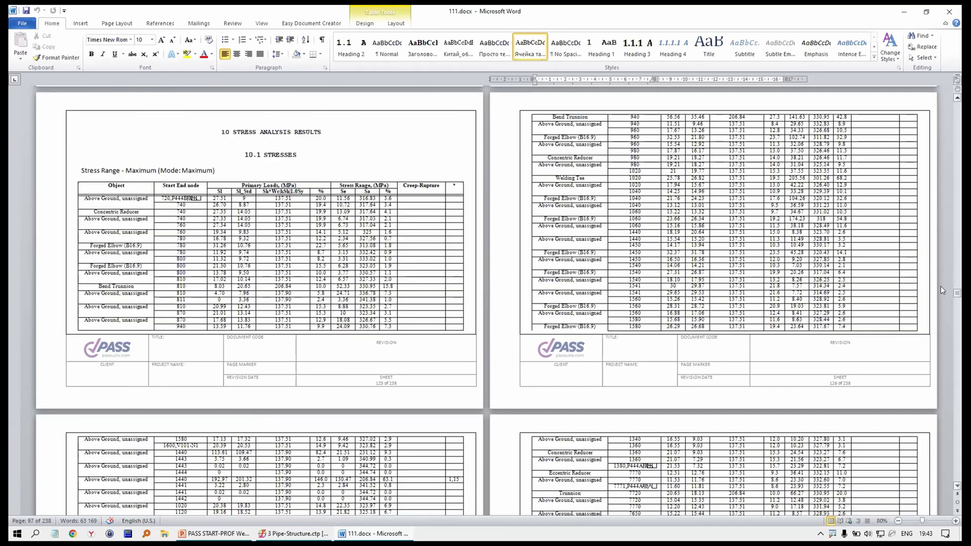
{"action": "scroll", "coordinate": [592, 245], "scroll_direction": "down", "scroll_amount": 2}
{"action": "scroll", "coordinate": [282, 273], "scroll_direction": "up", "scroll_amount": 5}
{"action": "scroll", "coordinate": [281, 273], "scroll_direction": "down", "scroll_amount": 3}
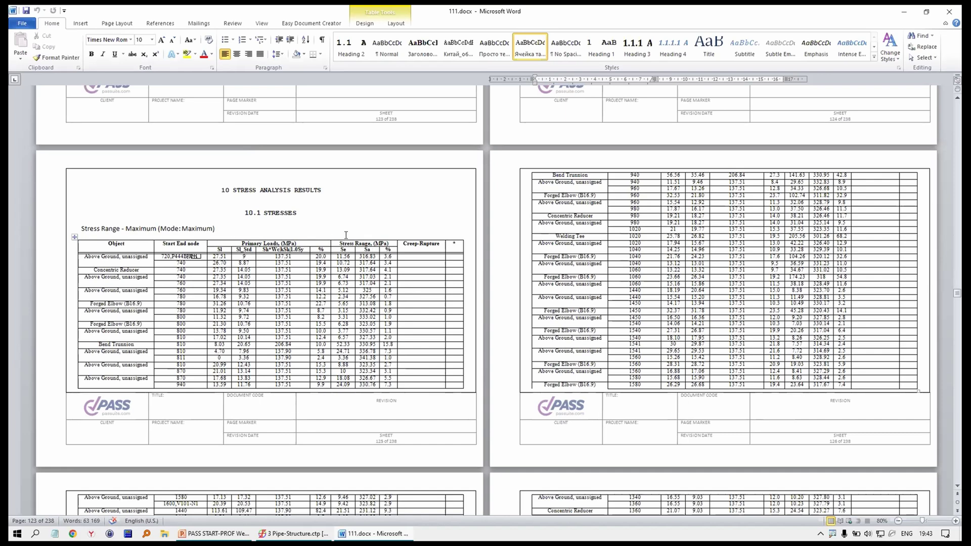
{"action": "scroll", "coordinate": [431, 274], "scroll_direction": "down", "scroll_amount": 20}
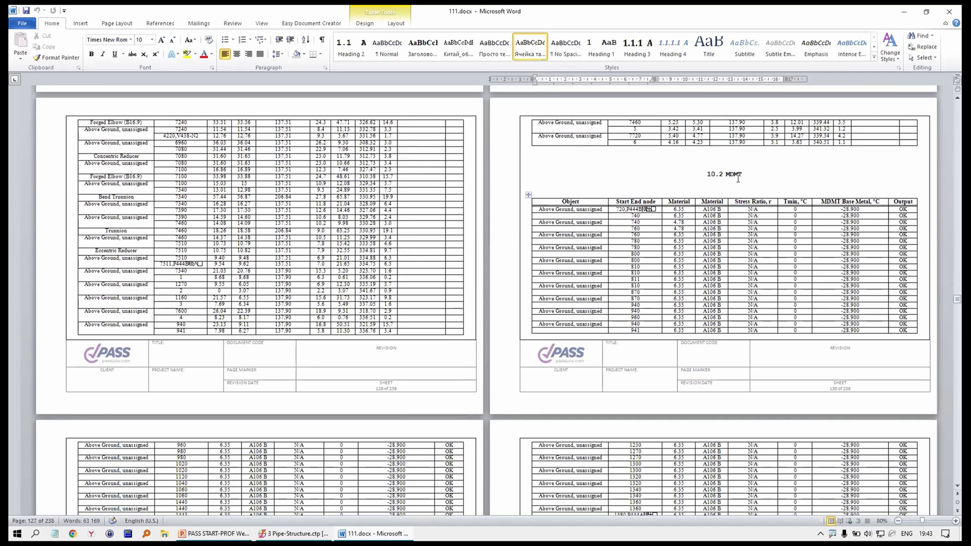
Examine the report's MDMT, equipment loads, selected variable spring properties, natural frequencies and restraint loads tables
{"action": "left_click", "coordinate": [738, 175]}
{"action": "scroll", "coordinate": [741, 187], "scroll_direction": "down", "scroll_amount": 2}
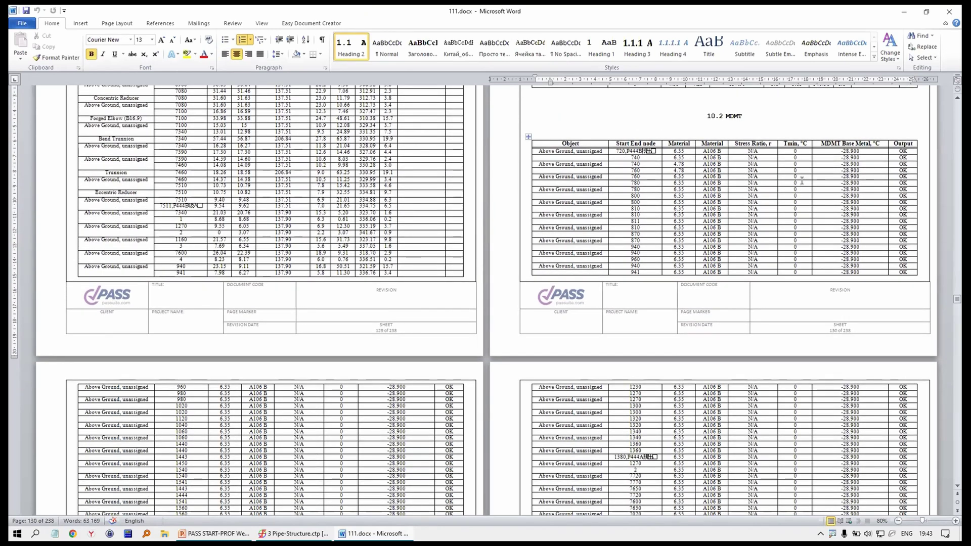
{"action": "left_click", "coordinate": [860, 177]}
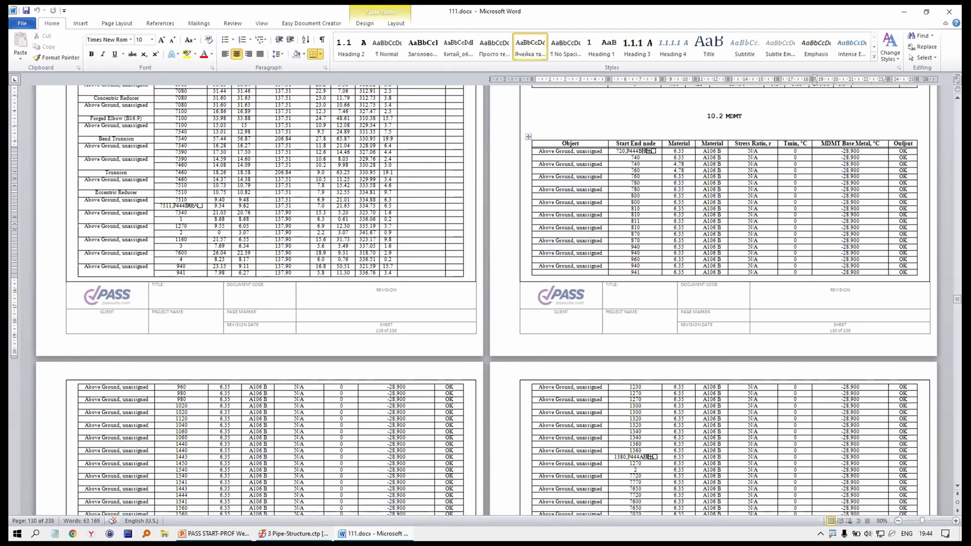
{"action": "scroll", "coordinate": [925, 266], "scroll_direction": "down", "scroll_amount": 7}
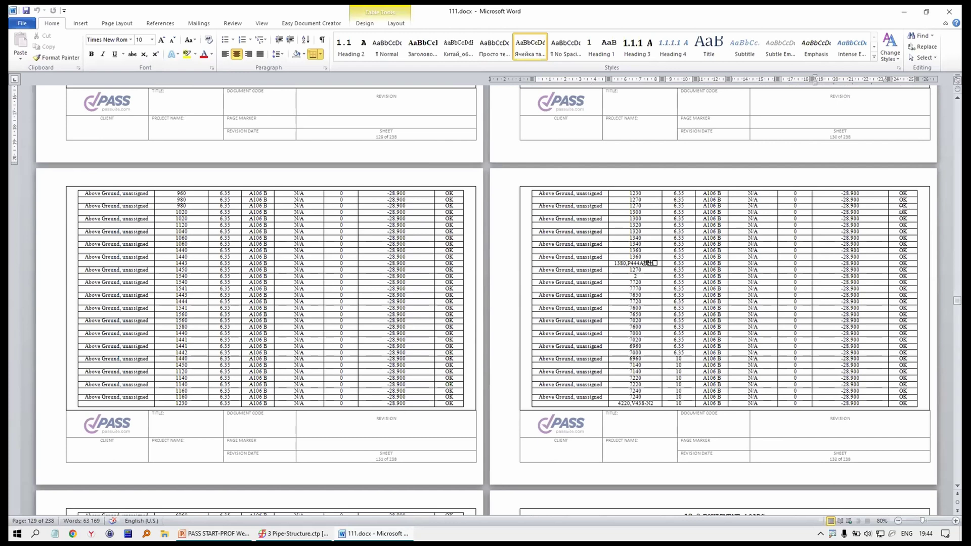
{"action": "scroll", "coordinate": [859, 233], "scroll_direction": "down", "scroll_amount": 11}
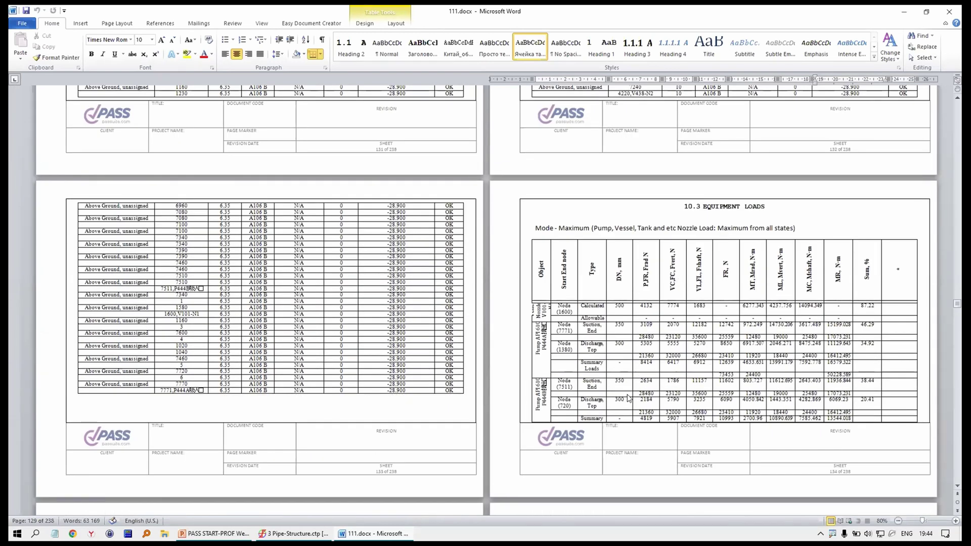
{"action": "scroll", "coordinate": [749, 374], "scroll_direction": "down", "scroll_amount": 15}
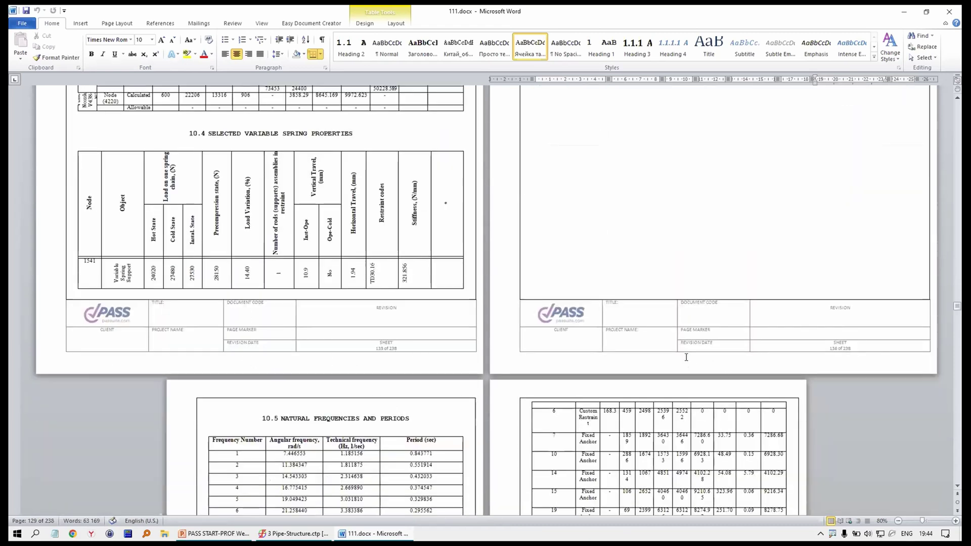
{"action": "scroll", "coordinate": [686, 357], "scroll_direction": "down", "scroll_amount": 20}
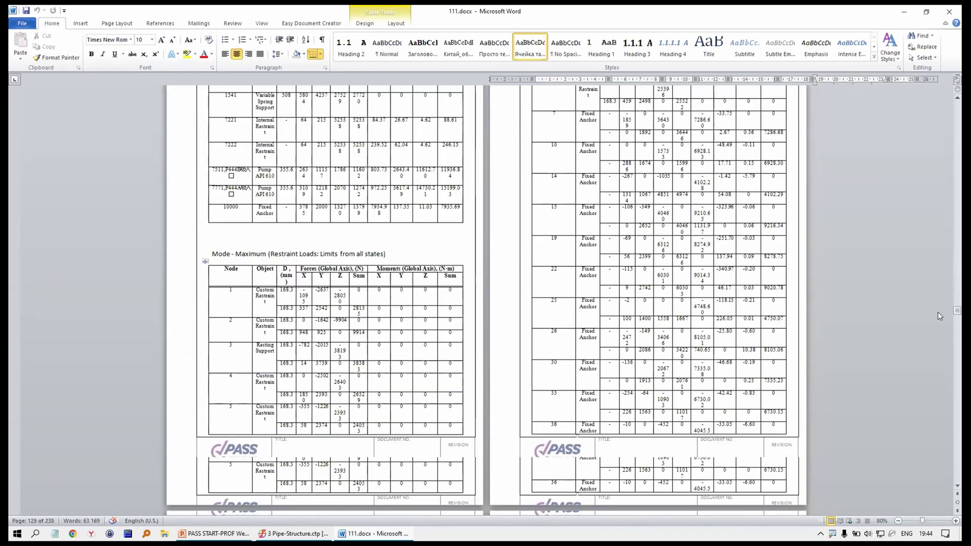
Examine the detailed nozzle load check reports for node 1600 as per WRC 537(107) and WRC 297
{"action": "left_click_drag", "start_coordinate": [957, 310], "coordinate": [955, 403]}
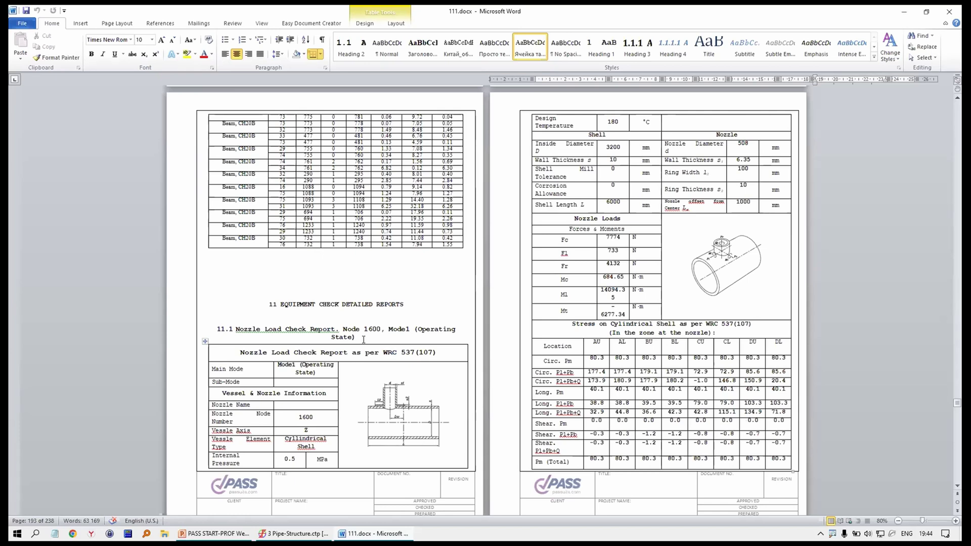
{"action": "scroll", "coordinate": [363, 340], "scroll_direction": "down", "scroll_amount": 1}
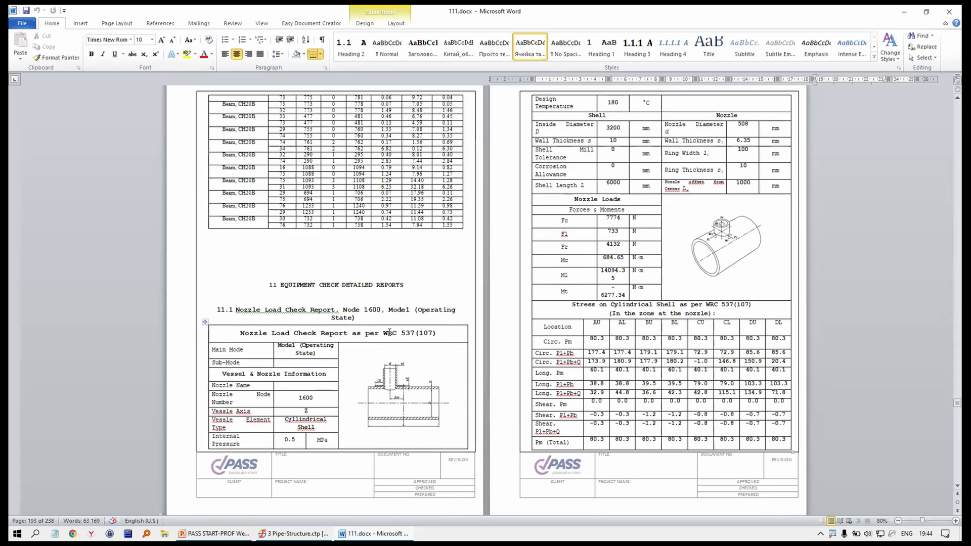
{"action": "left_click", "coordinate": [401, 309]}
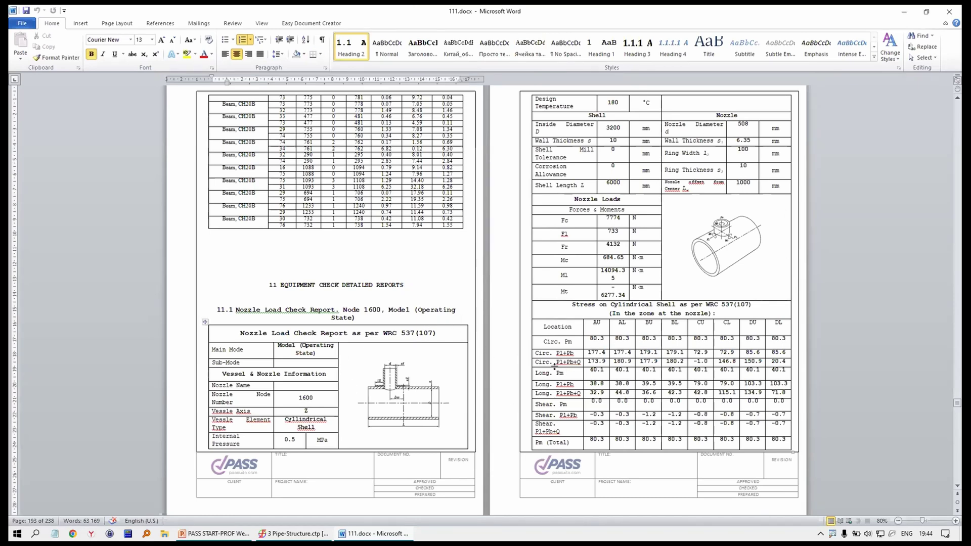
{"action": "scroll", "coordinate": [528, 359], "scroll_direction": "down", "scroll_amount": 12}
{"action": "scroll", "coordinate": [403, 314], "scroll_direction": "up", "scroll_amount": 11}
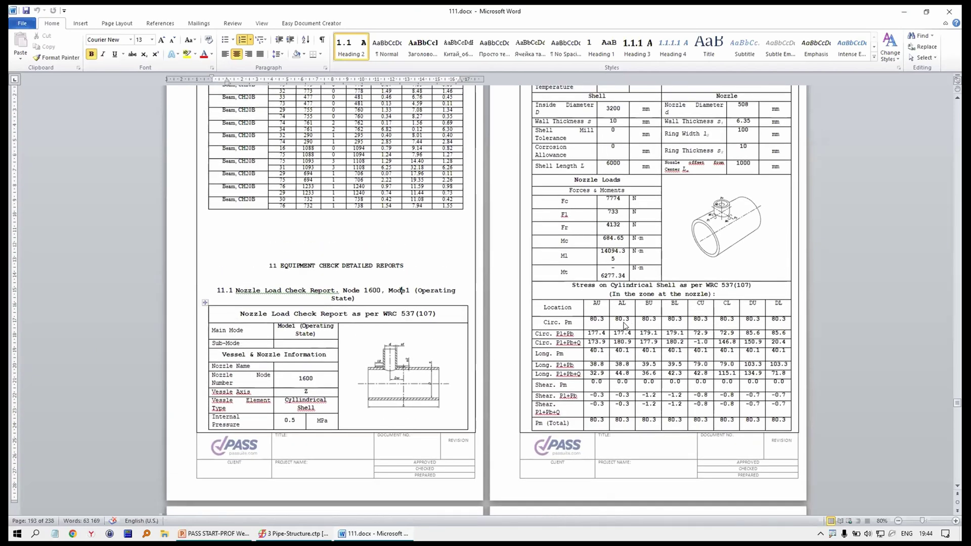
{"action": "scroll", "coordinate": [626, 327], "scroll_direction": "down", "scroll_amount": 4}
{"action": "scroll", "coordinate": [622, 323], "scroll_direction": "down", "scroll_amount": 8}
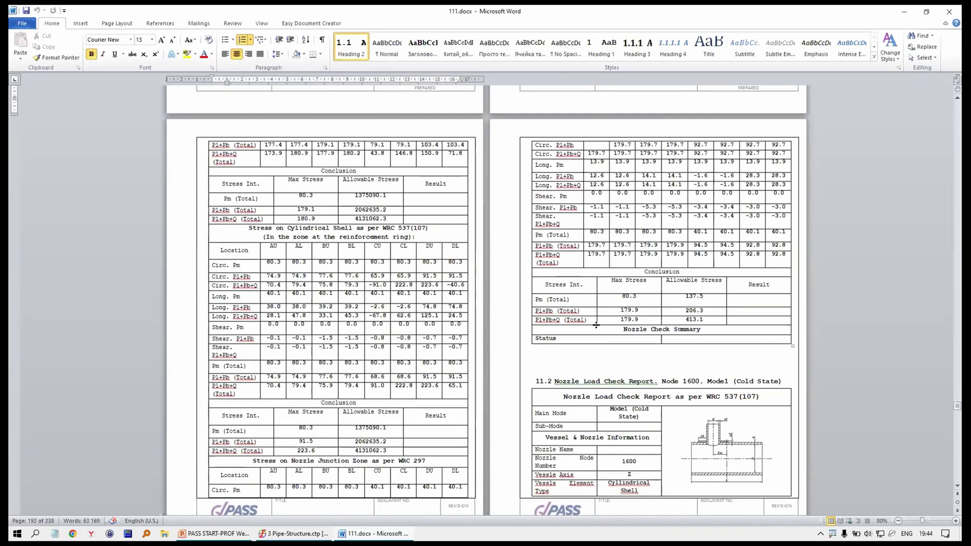
{"action": "scroll", "coordinate": [400, 429], "scroll_direction": "down", "scroll_amount": 2}
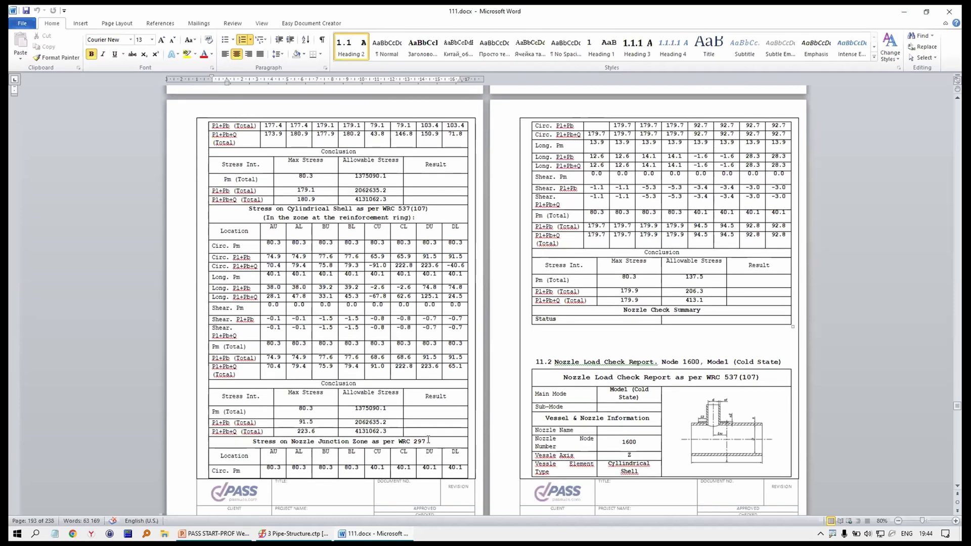
{"action": "scroll", "coordinate": [429, 440], "scroll_direction": "down", "scroll_amount": 20}
{"action": "scroll", "coordinate": [622, 330], "scroll_direction": "down", "scroll_amount": 20}
{"action": "scroll", "coordinate": [807, 278], "scroll_direction": "down", "scroll_amount": 15}
Examine the detailed pump nozzle load check reports as per API 610 / ISO 13709, including the resultant forces and moments checks
{"action": "scroll", "coordinate": [807, 279], "scroll_direction": "up", "scroll_amount": 13}
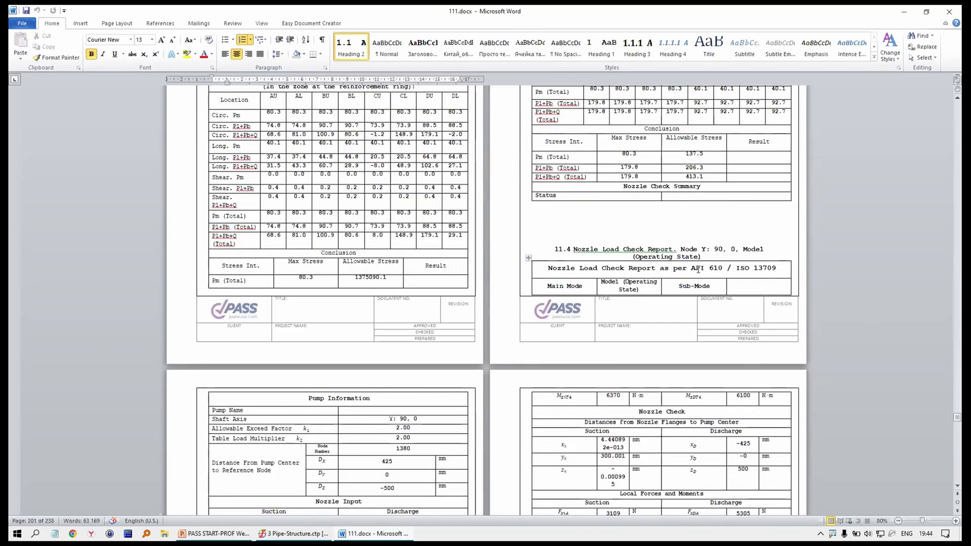
{"action": "scroll", "coordinate": [700, 256], "scroll_direction": "down", "scroll_amount": 1}
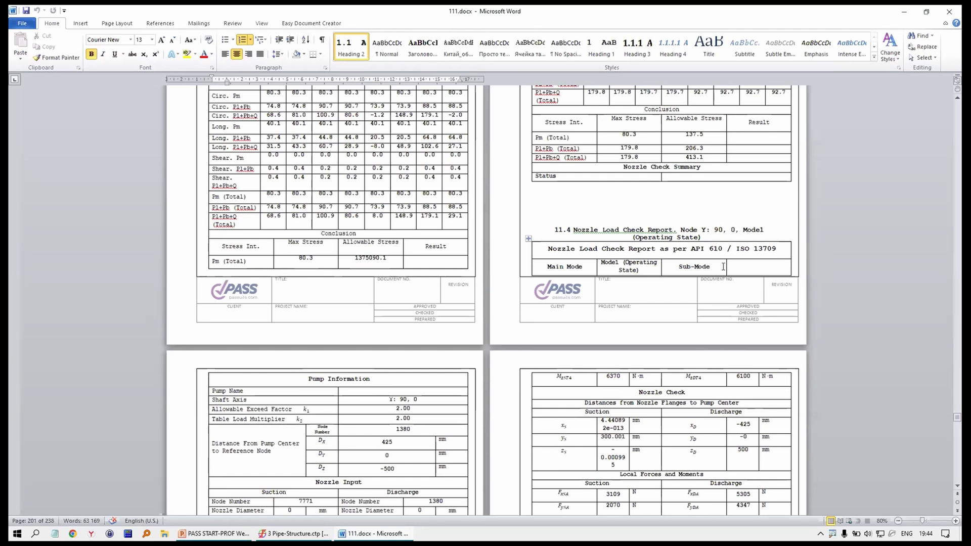
{"action": "scroll", "coordinate": [723, 266], "scroll_direction": "down", "scroll_amount": 20}
{"action": "scroll", "coordinate": [715, 273], "scroll_direction": "down", "scroll_amount": 12}
{"action": "scroll", "coordinate": [410, 357], "scroll_direction": "up", "scroll_amount": 2}
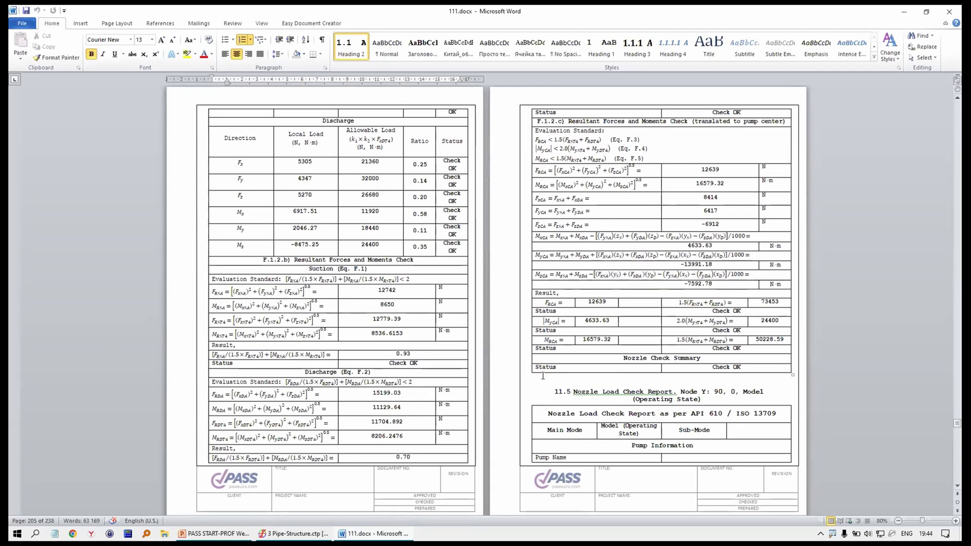
{"action": "scroll", "coordinate": [951, 463], "scroll_direction": "down", "scroll_amount": 20}
{"action": "scroll", "coordinate": [485, 300], "scroll_direction": "down", "scroll_amount": 20}
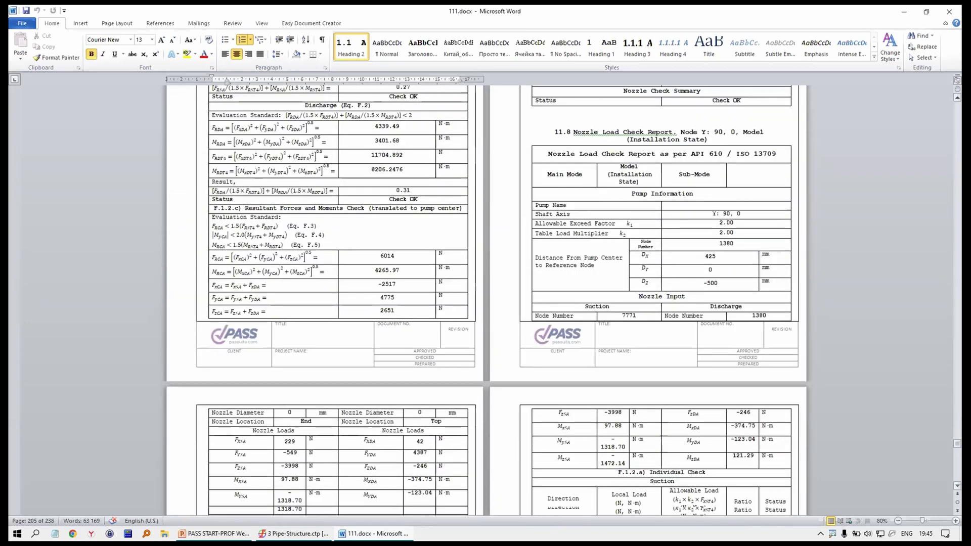
{"action": "scroll", "coordinate": [486, 301], "scroll_direction": "down", "scroll_amount": 20}
Examine the report's trunnion checks by the simplified Kellogg method, starting with node 940
{"action": "scroll", "coordinate": [638, 326], "scroll_direction": "up", "scroll_amount": 20}
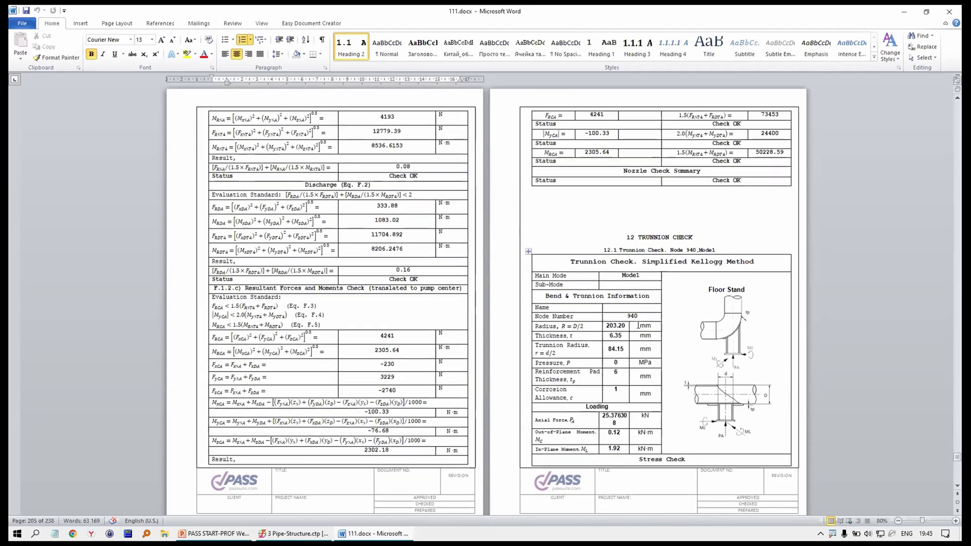
{"action": "scroll", "coordinate": [638, 325], "scroll_direction": "up", "scroll_amount": 3}
{"action": "scroll", "coordinate": [566, 296], "scroll_direction": "down", "scroll_amount": 20}
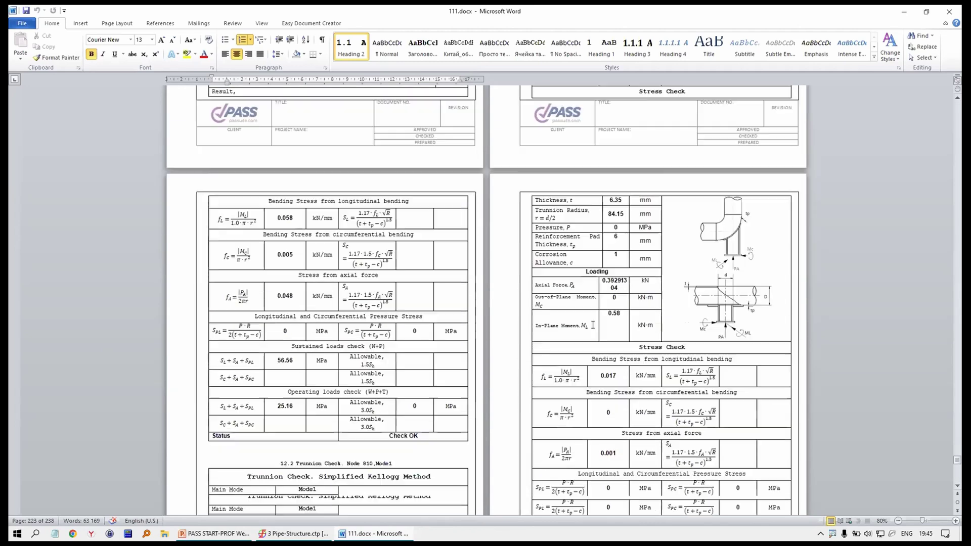
Review the report's errors and warnings, conclusions and appendix sections at its end, and close the document
{"action": "left_click_drag", "start_coordinate": [957, 463], "coordinate": [957, 480]}
{"action": "scroll", "coordinate": [768, 268], "scroll_direction": "up", "scroll_amount": 1}
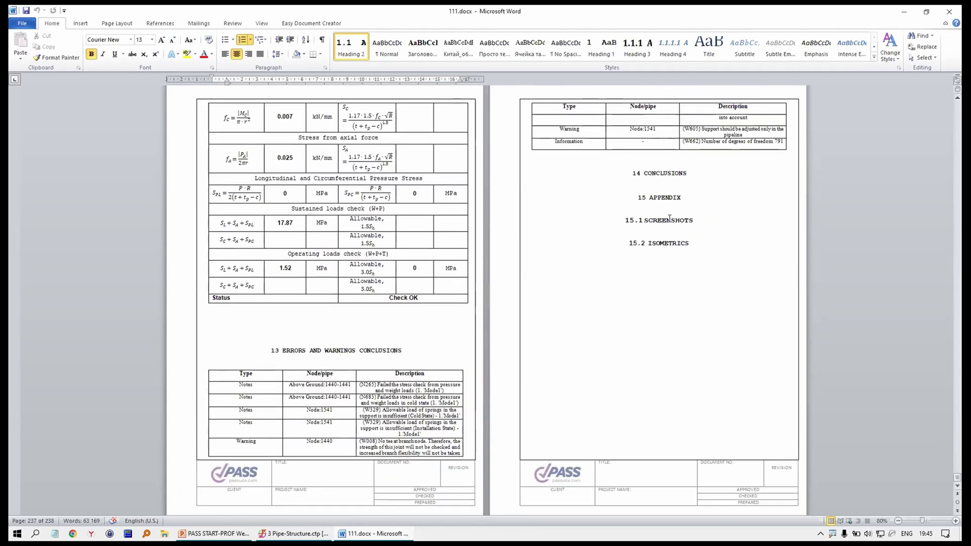
{"action": "scroll", "coordinate": [582, 230], "scroll_direction": "down", "scroll_amount": 1}
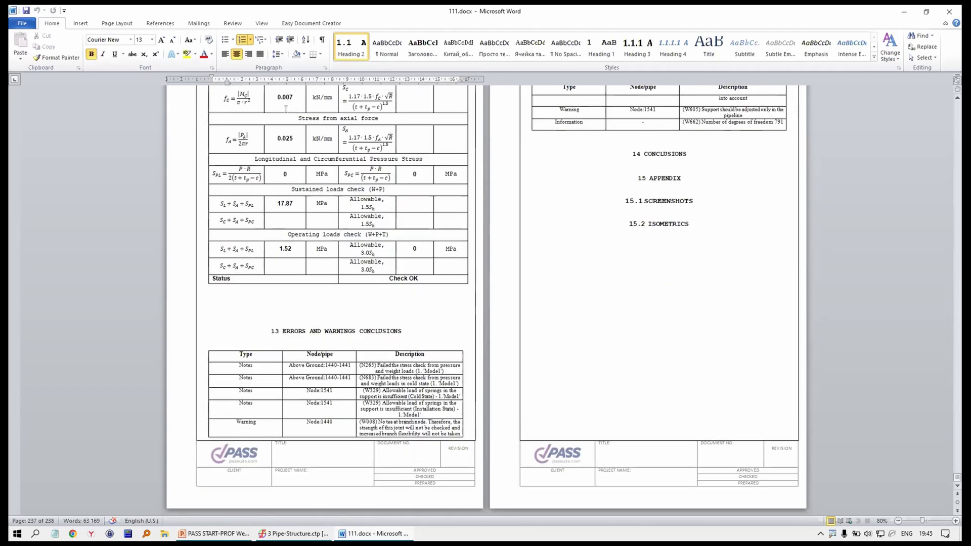
{"action": "left_click", "coordinate": [741, 149]}
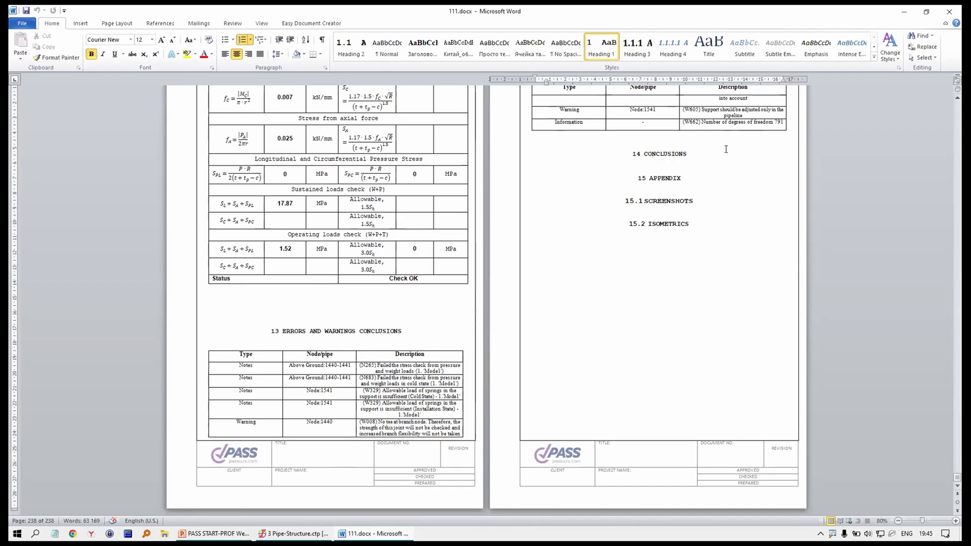
{"action": "left_click", "coordinate": [950, 11]}
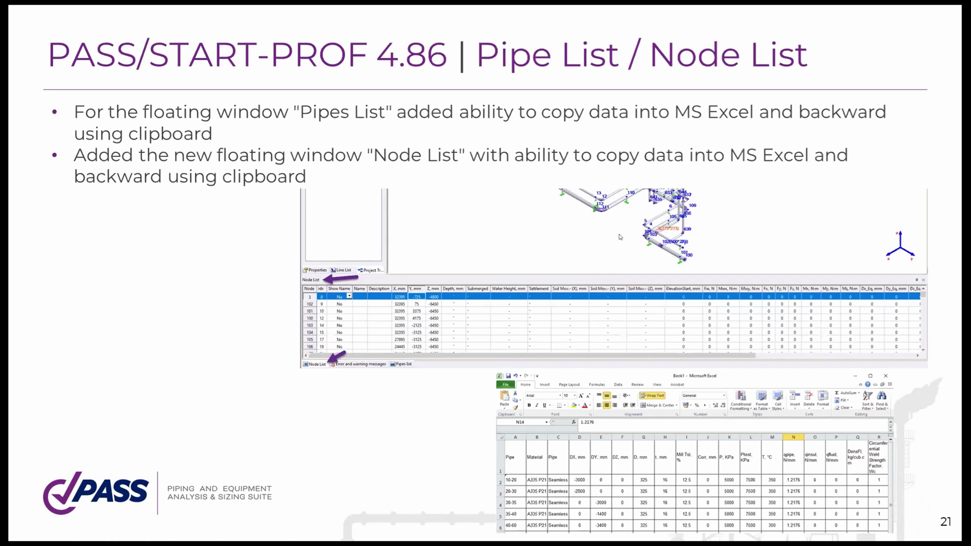
Leave the slide show, switch to the 3 Pipe-Structure.ctp model in PASS/START-PROF and select node 11 on the steel structure
{"action": "key", "text": "Escape"}
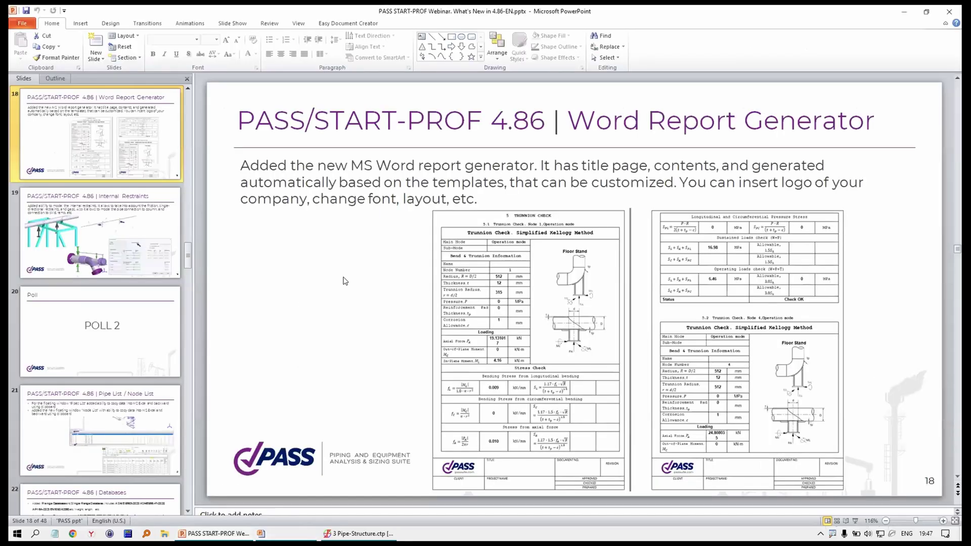
{"action": "key", "text": "alt+Tab"}
{"action": "middle_click_drag", "start_coordinate": [630, 214], "coordinate": [551, 230]}
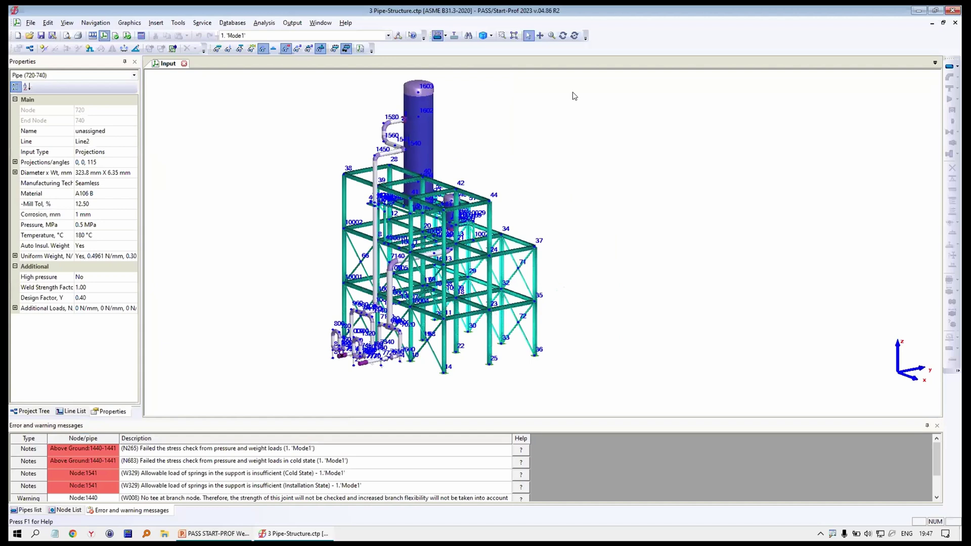
{"action": "left_click", "coordinate": [563, 36]}
{"action": "left_click_drag", "start_coordinate": [456, 322], "coordinate": [495, 323]}
{"action": "scroll", "coordinate": [495, 322], "scroll_direction": "up", "scroll_amount": 5}
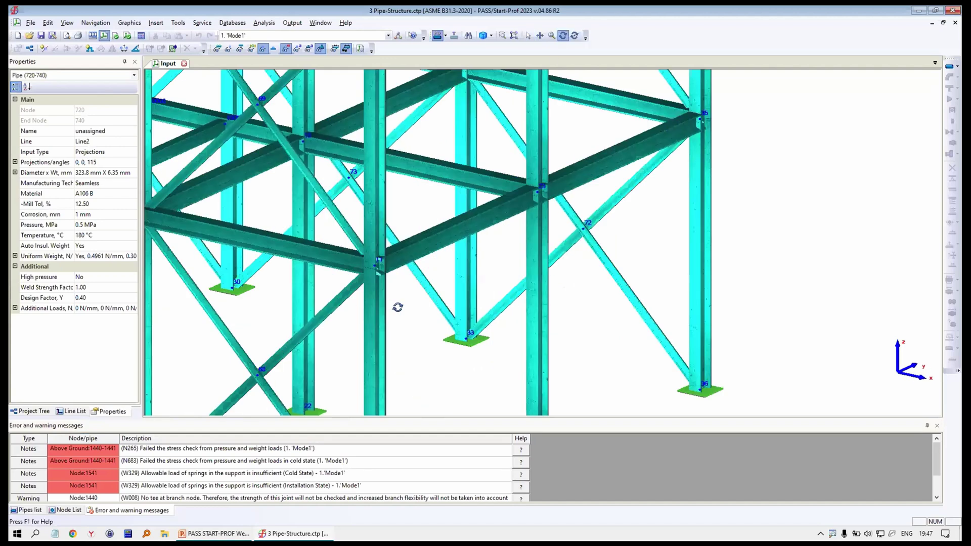
{"action": "key", "text": "Escape"}
{"action": "left_click", "coordinate": [373, 262]}
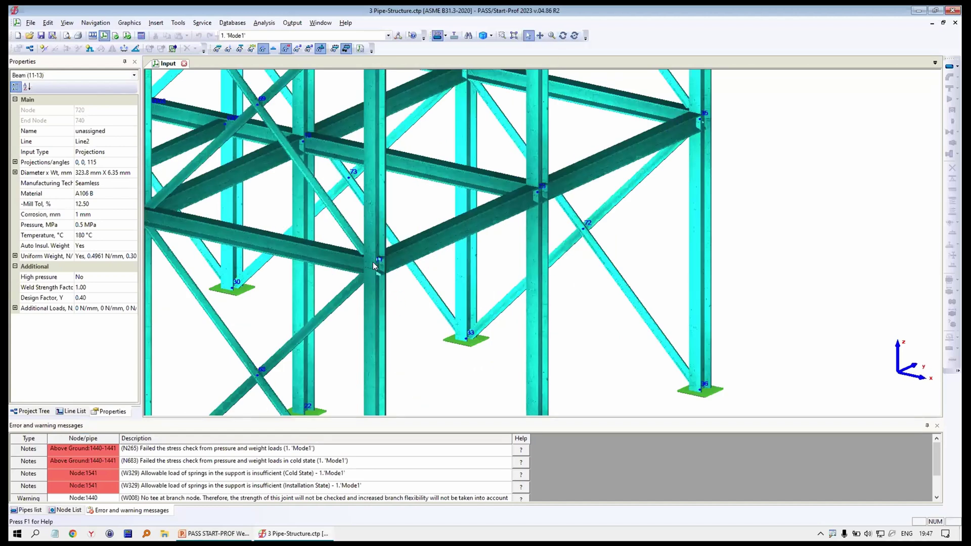
{"action": "scroll", "coordinate": [378, 261], "scroll_direction": "down", "scroll_amount": 4}
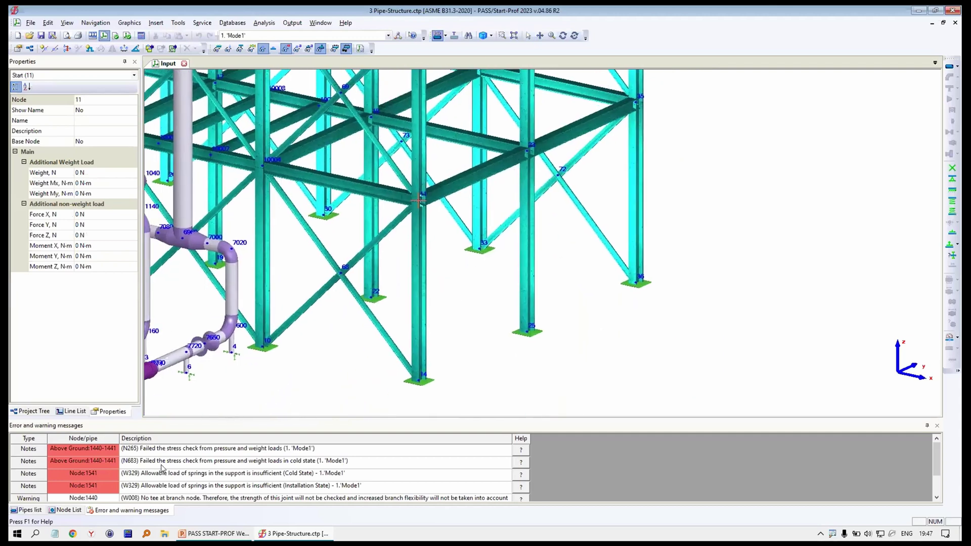
Examine node 11's data in the Node List across to the Base Node column, and the first entries of the Pipes list
{"action": "left_click", "coordinate": [67, 510]}
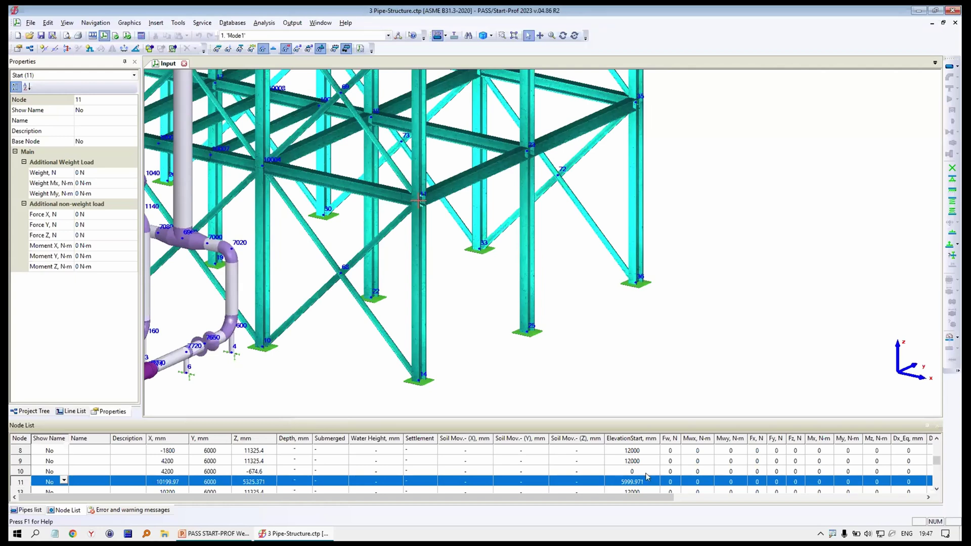
{"action": "left_click", "coordinate": [793, 498]}
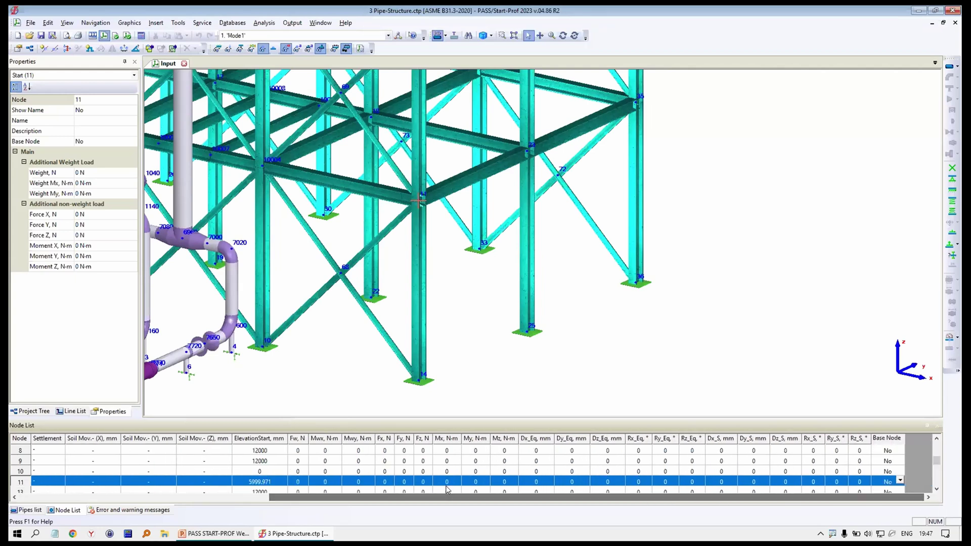
{"action": "left_click", "coordinate": [25, 510]}
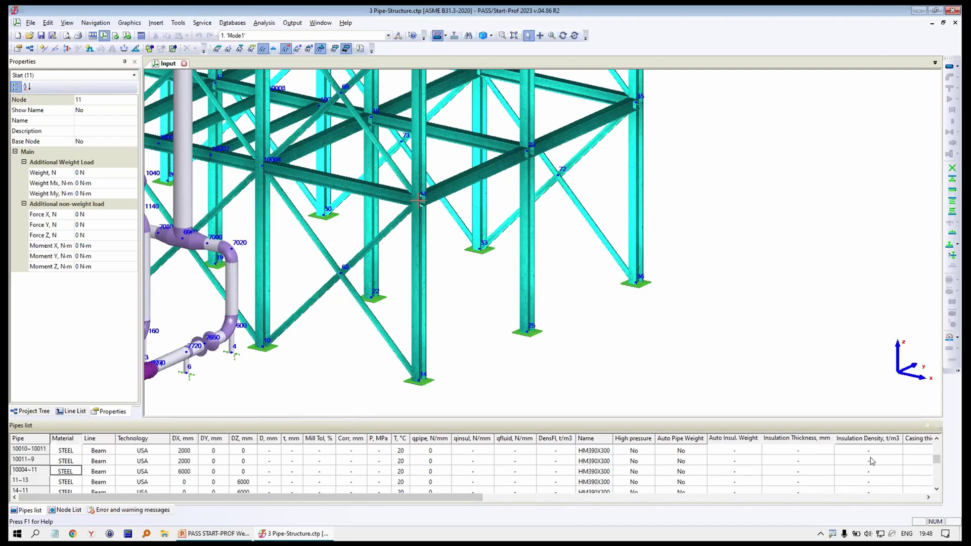
{"action": "left_click_drag", "start_coordinate": [939, 463], "coordinate": [946, 441]}
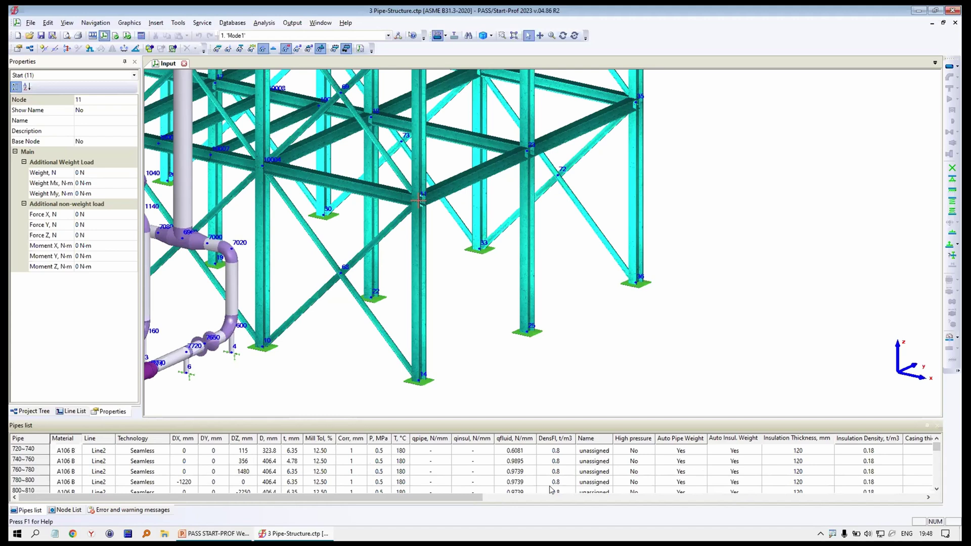
Return to the Node List, select the rows of nodes 9 to 11 and view that part of the structure
{"action": "left_click_drag", "start_coordinate": [483, 498], "coordinate": [72, 442]}
{"action": "left_click", "coordinate": [64, 510]}
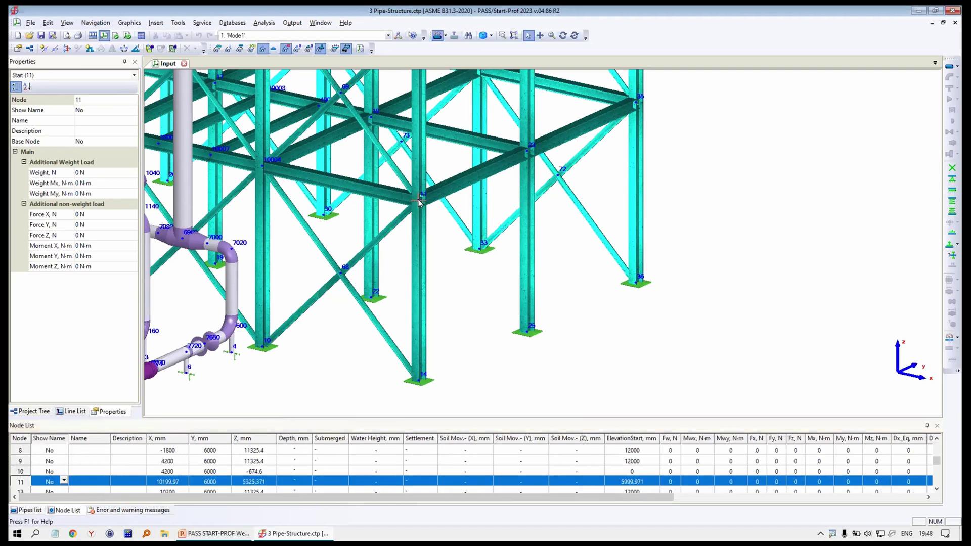
{"action": "left_click", "coordinate": [226, 462]}
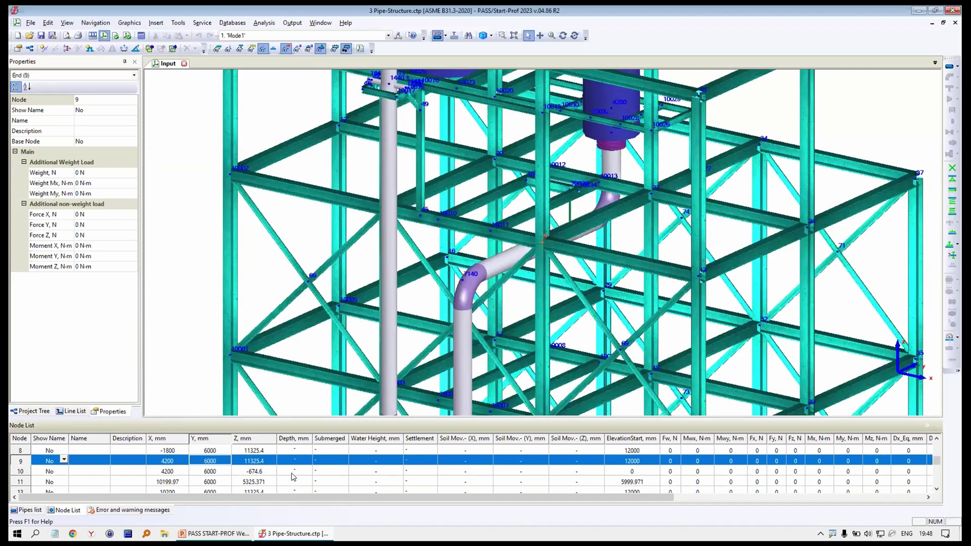
{"action": "left_click", "coordinate": [253, 482], "text": "shift"}
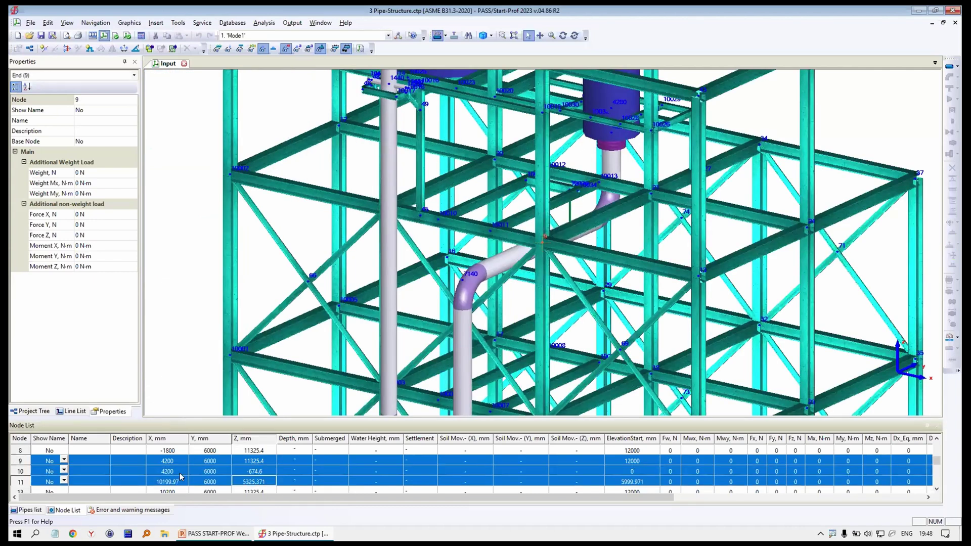
{"action": "scroll", "coordinate": [531, 309], "scroll_direction": "down", "scroll_amount": 2}
{"action": "middle_click_drag", "start_coordinate": [457, 292], "coordinate": [273, 218]}
{"action": "left_click", "coordinate": [341, 461]}
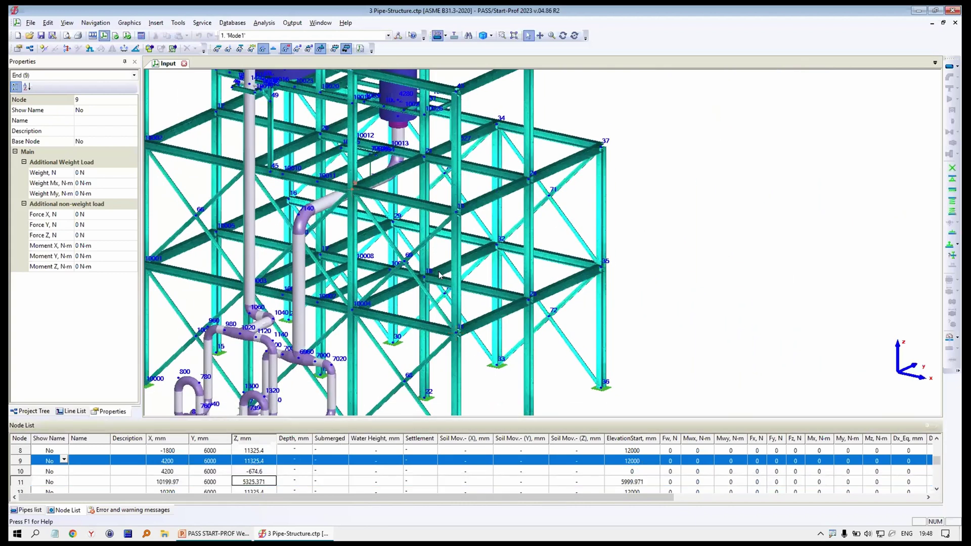
Copy the entire nodes list and paste it into a new Excel workbook
{"action": "left_click", "coordinate": [48, 23]}
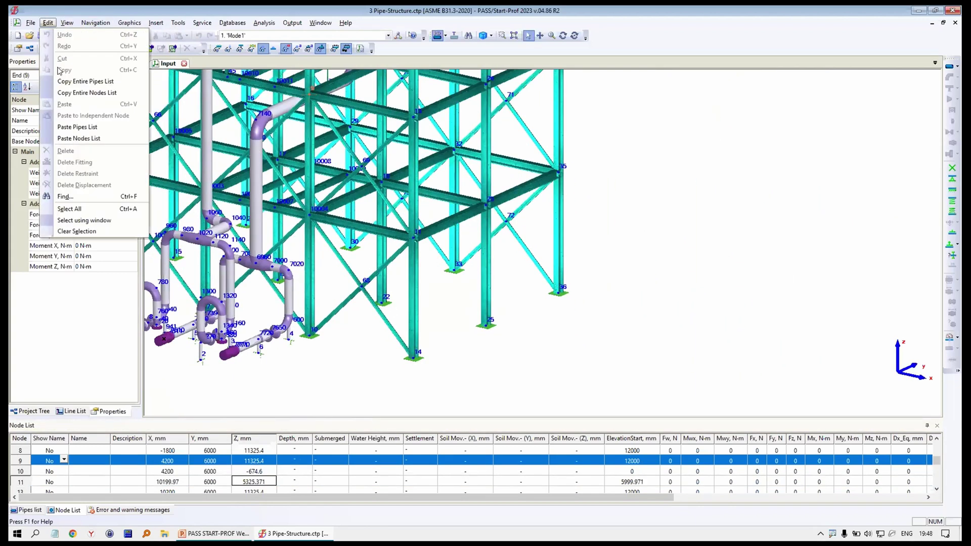
{"action": "left_click", "coordinate": [102, 92]}
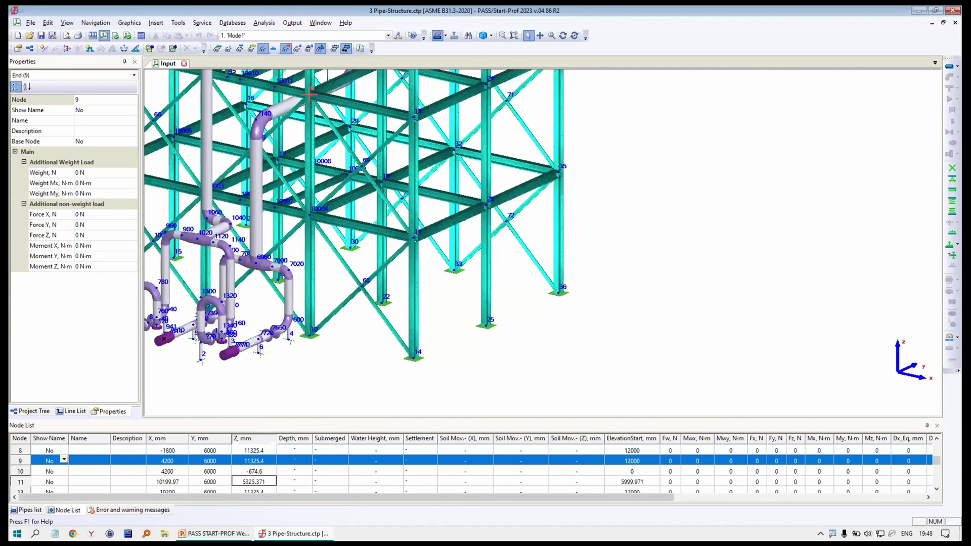
{"action": "key", "text": "super"}
{"action": "left_click", "coordinate": [247, 260]}
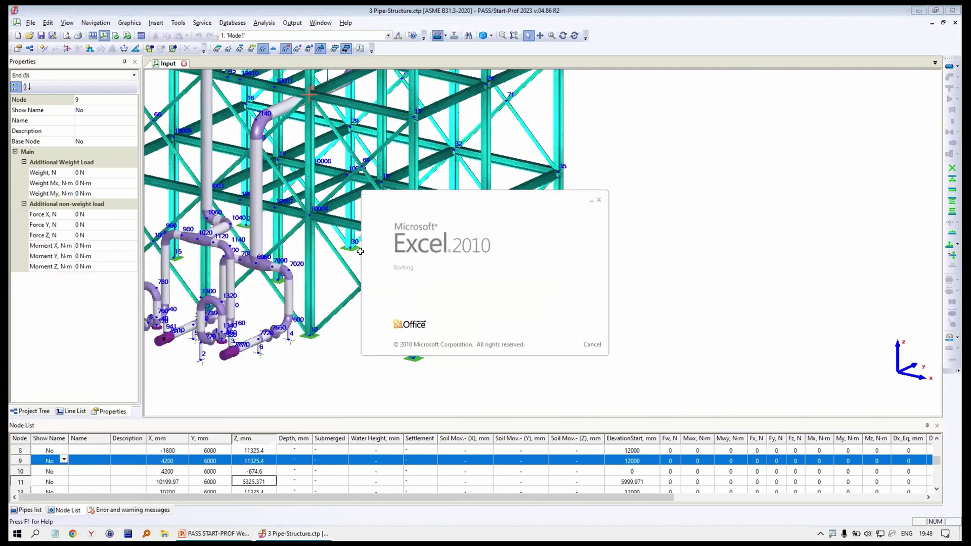
{"action": "left_click", "coordinate": [19, 43]}
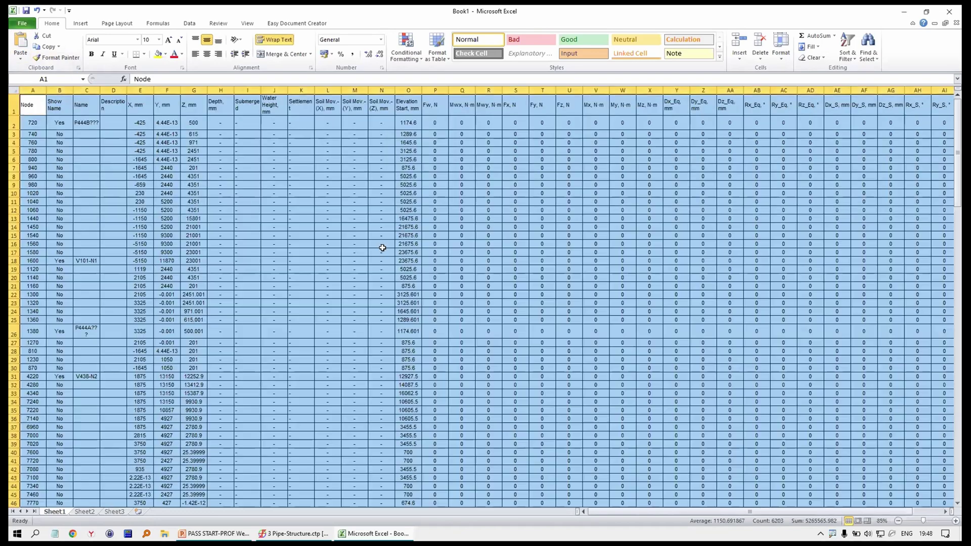
Find node 11's row in the pasted table and set its Y coordinate to 4000 mm
{"action": "scroll", "coordinate": [382, 248], "scroll_direction": "down", "scroll_amount": 1, "text": "ctrl"}
{"action": "scroll", "coordinate": [469, 304], "scroll_direction": "down", "scroll_amount": 10}
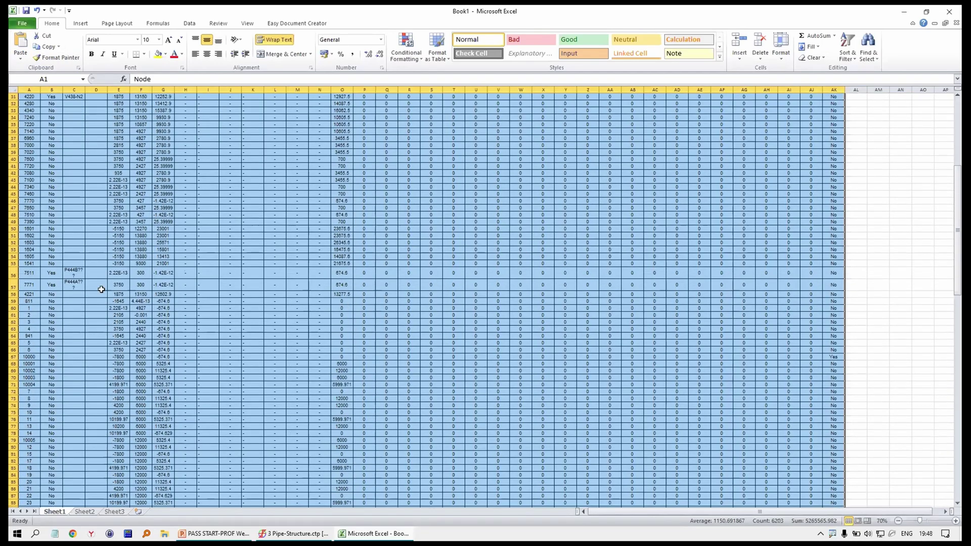
{"action": "left_click", "coordinate": [96, 187]}
{"action": "scroll", "coordinate": [105, 166], "scroll_direction": "down", "scroll_amount": 8}
{"action": "left_click", "coordinate": [24, 252]}
{"action": "key", "text": "alt+Tab"}
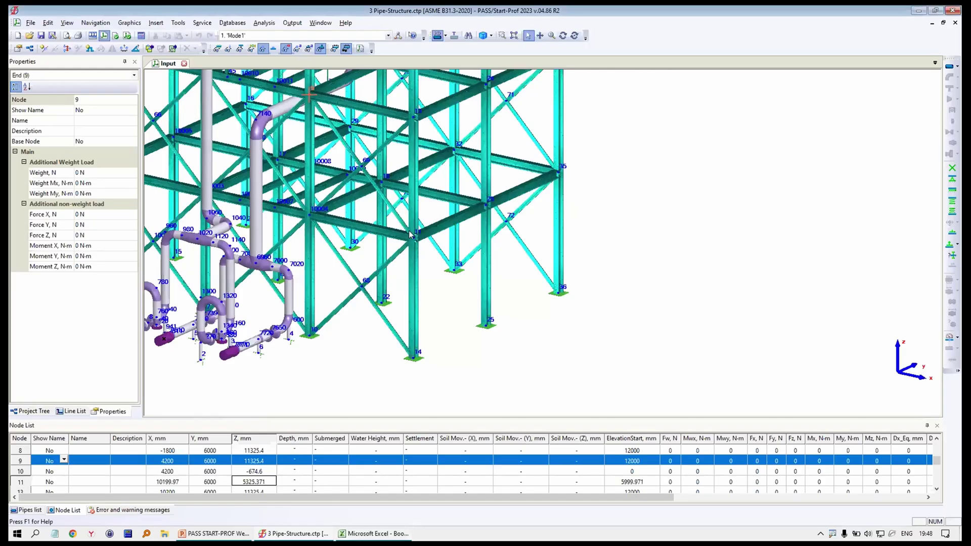
{"action": "key", "text": "alt+Tab"}
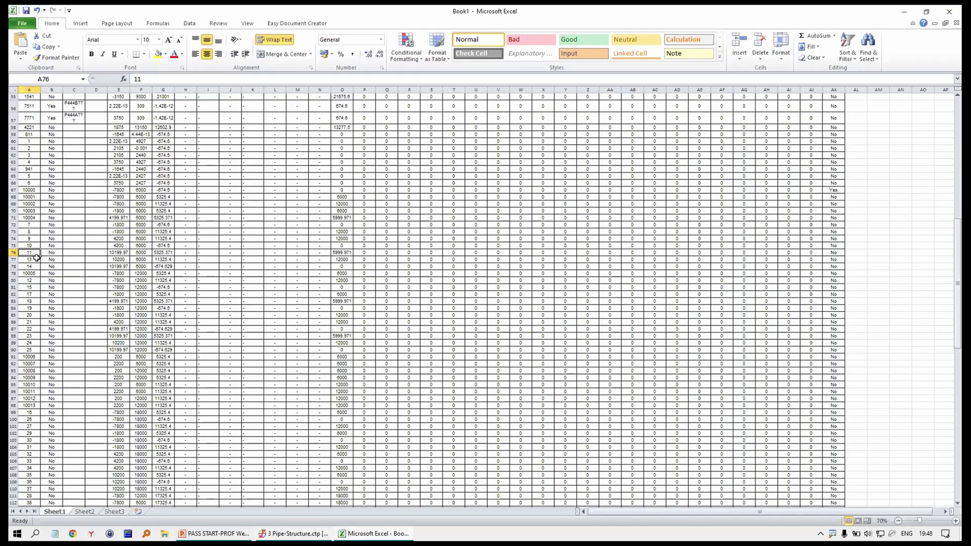
{"action": "left_click", "coordinate": [142, 252]}
{"action": "type", "text": "40"}
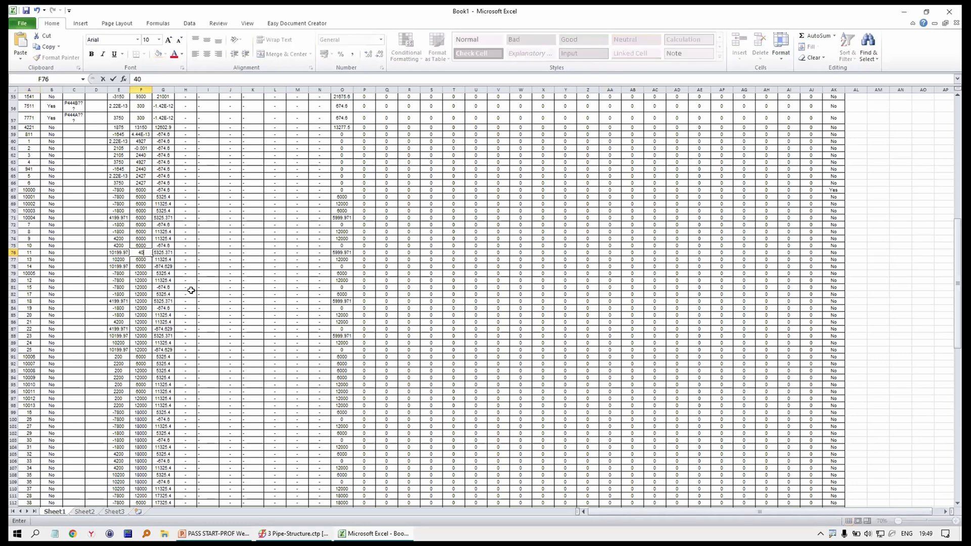
{"action": "key", "text": "ctrl+Return"}
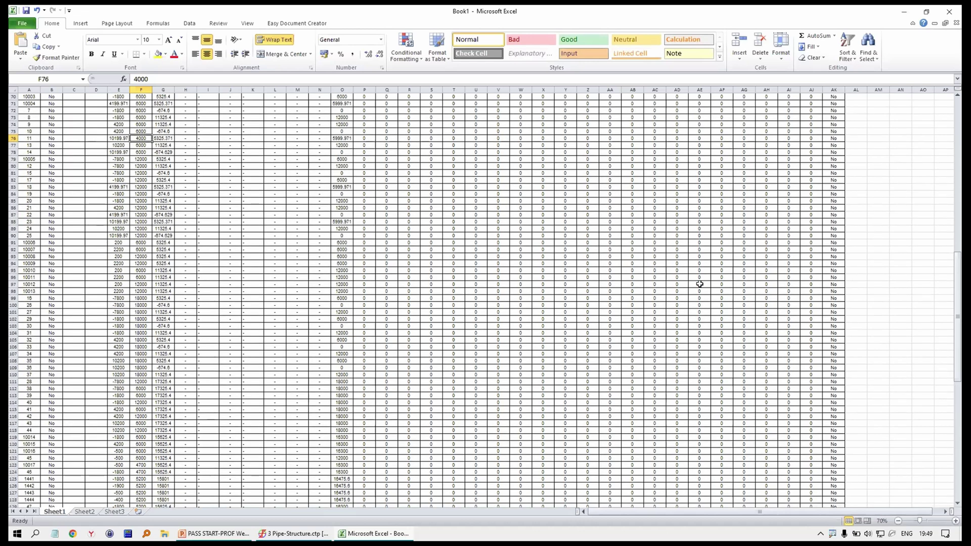
Select the whole node table in the worksheet, from its last row up to the header, and copy it
{"action": "scroll", "coordinate": [709, 298], "scroll_direction": "down", "scroll_amount": 14}
{"action": "scroll", "coordinate": [811, 403], "scroll_direction": "down", "scroll_amount": 3}
{"action": "left_click_drag", "start_coordinate": [834, 405], "coordinate": [36, 44]}
{"action": "left_click", "coordinate": [46, 47]}
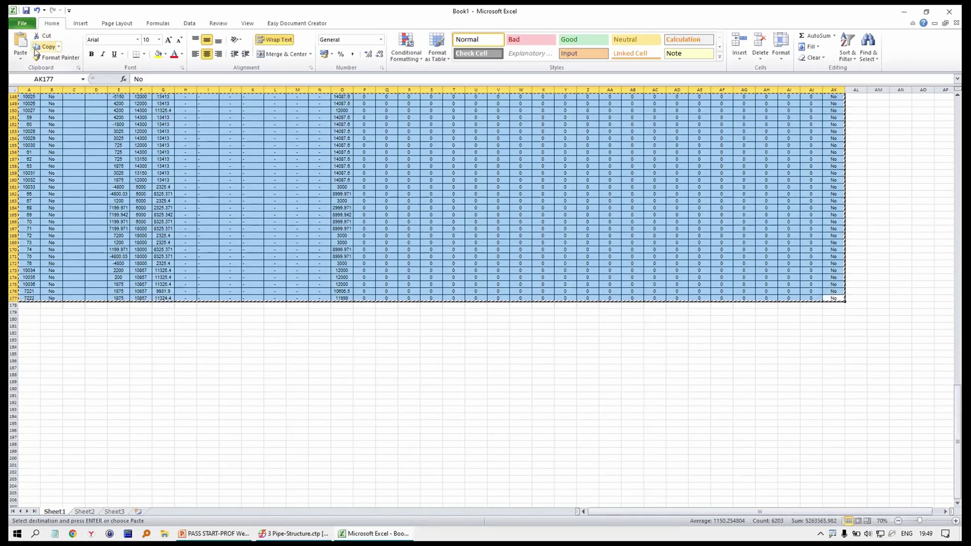
Switch back to PASS/START-PROF and paste the edited nodes list into the 3 Pipe-Structure.ctp model
{"action": "left_click", "coordinate": [293, 534]}
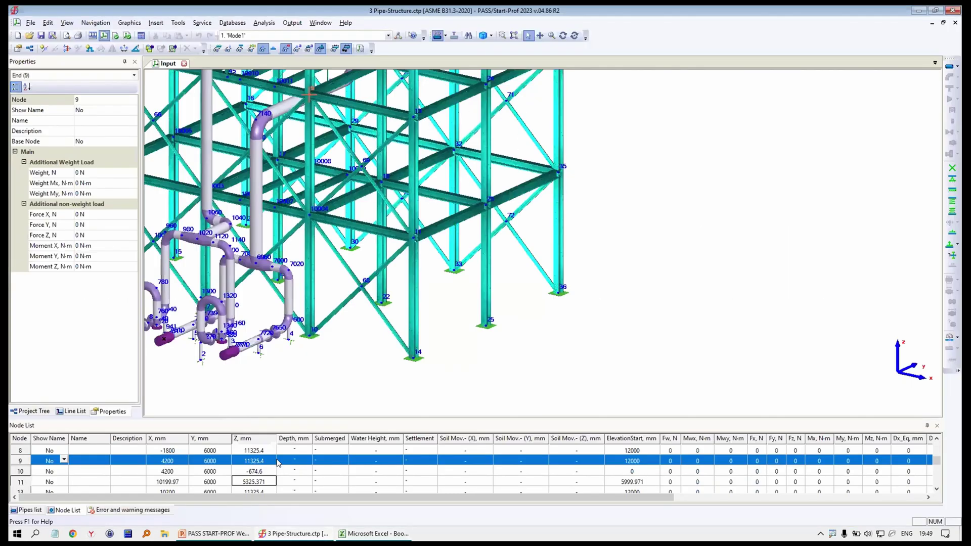
{"action": "left_click", "coordinate": [213, 468]}
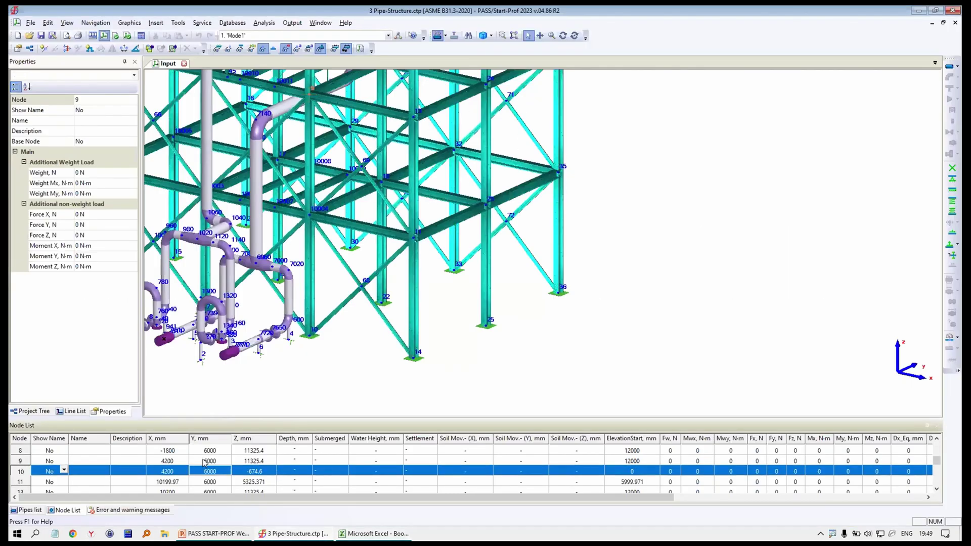
{"action": "key", "text": "Up"}
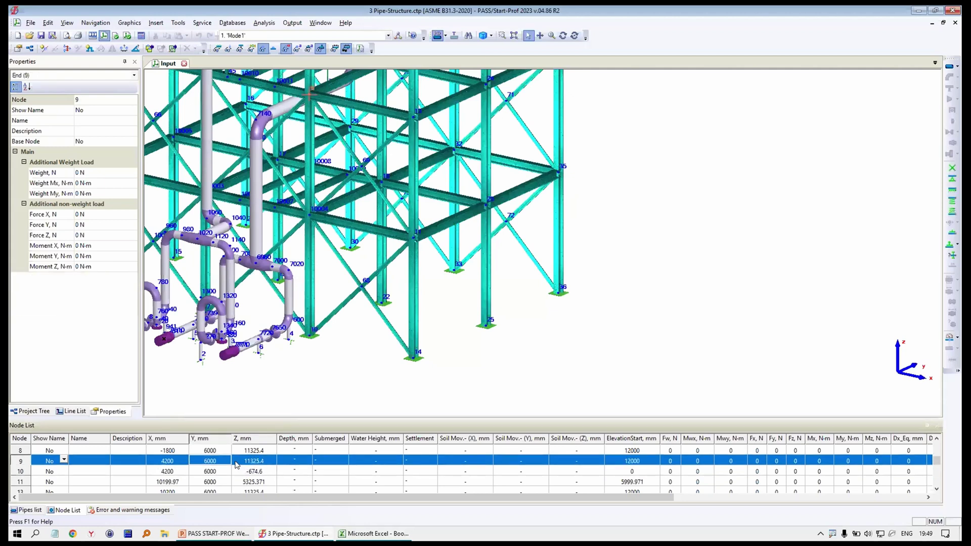
{"action": "left_click", "coordinate": [48, 23]}
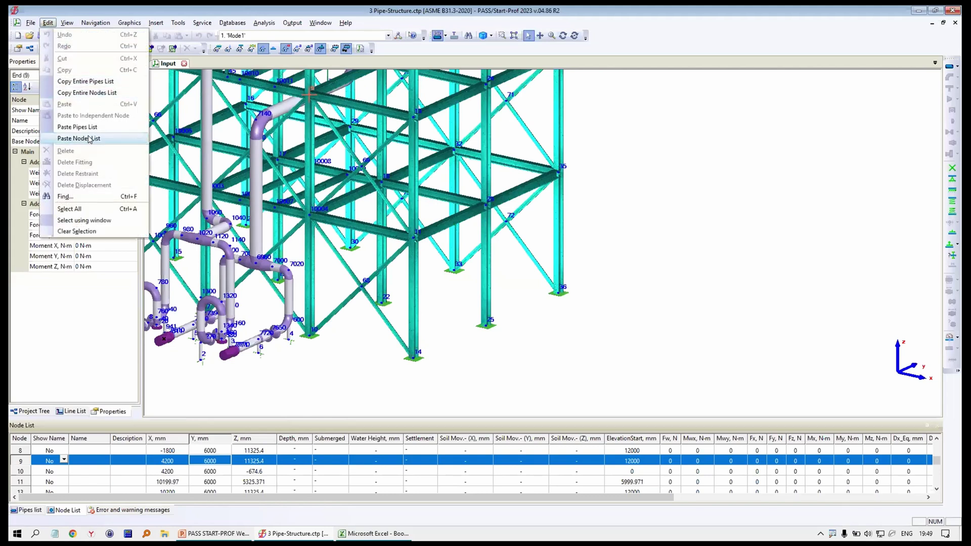
{"action": "left_click", "coordinate": [452, 299]}
{"action": "scroll", "coordinate": [421, 230], "scroll_direction": "up", "scroll_amount": 2}
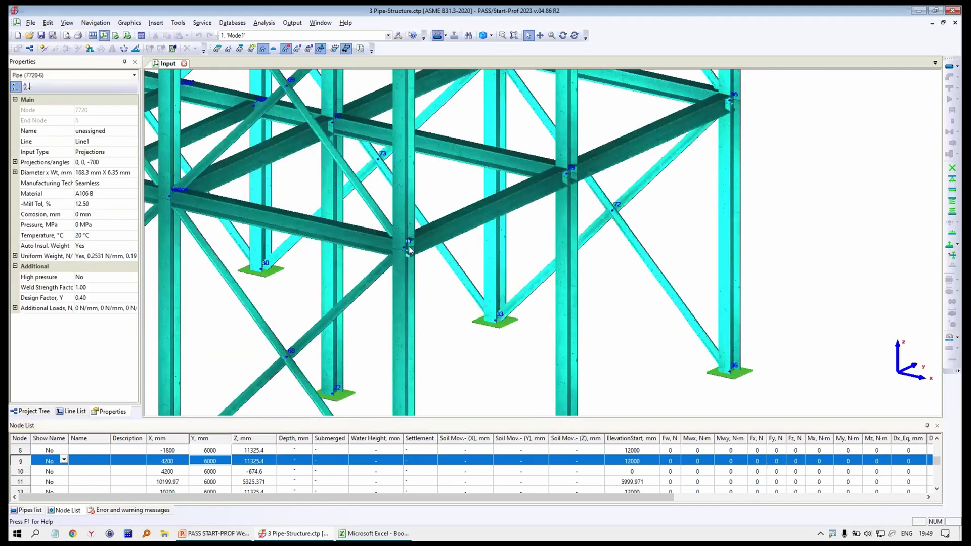
{"action": "scroll", "coordinate": [436, 244], "scroll_direction": "down", "scroll_amount": 3}
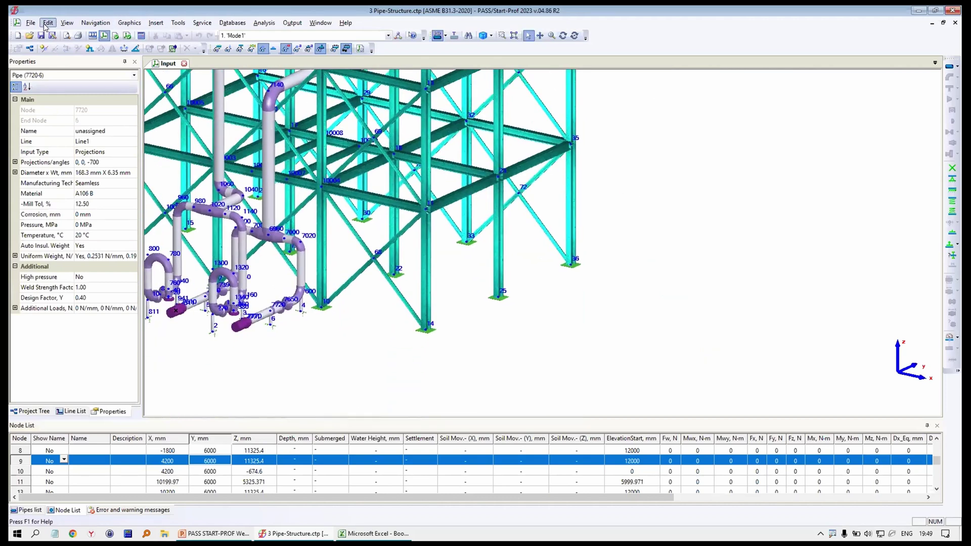
{"action": "left_click", "coordinate": [48, 23]}
{"action": "left_click", "coordinate": [77, 138]}
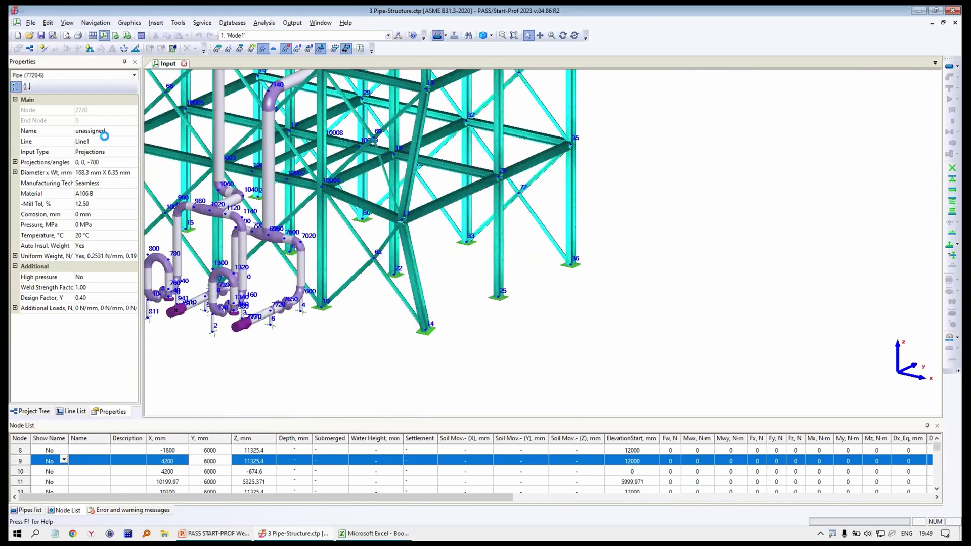
Select node 11 on the structure and check its position and coordinates in the Node List
{"action": "scroll", "coordinate": [419, 227], "scroll_direction": "up", "scroll_amount": 3}
{"action": "left_click", "coordinate": [377, 211]}
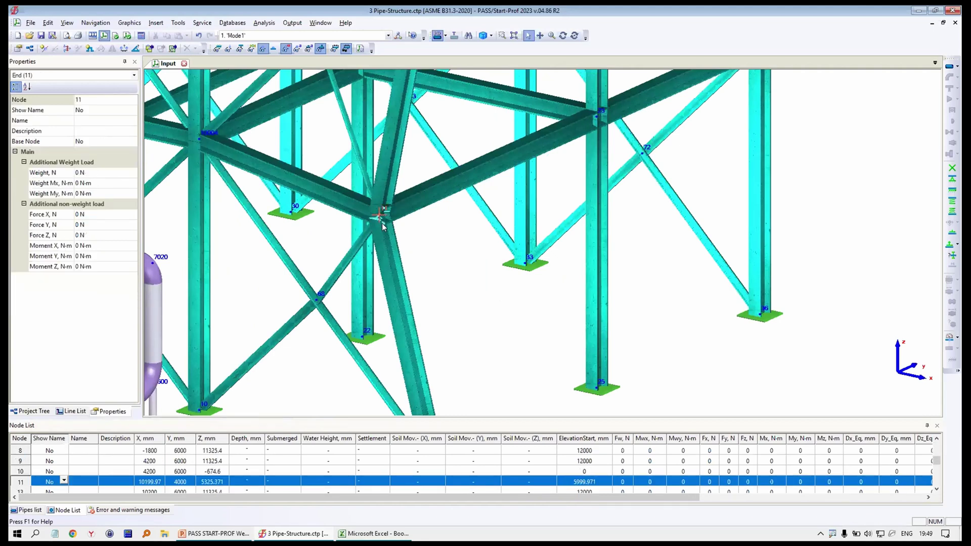
{"action": "scroll", "coordinate": [433, 255], "scroll_direction": "down", "scroll_amount": 3}
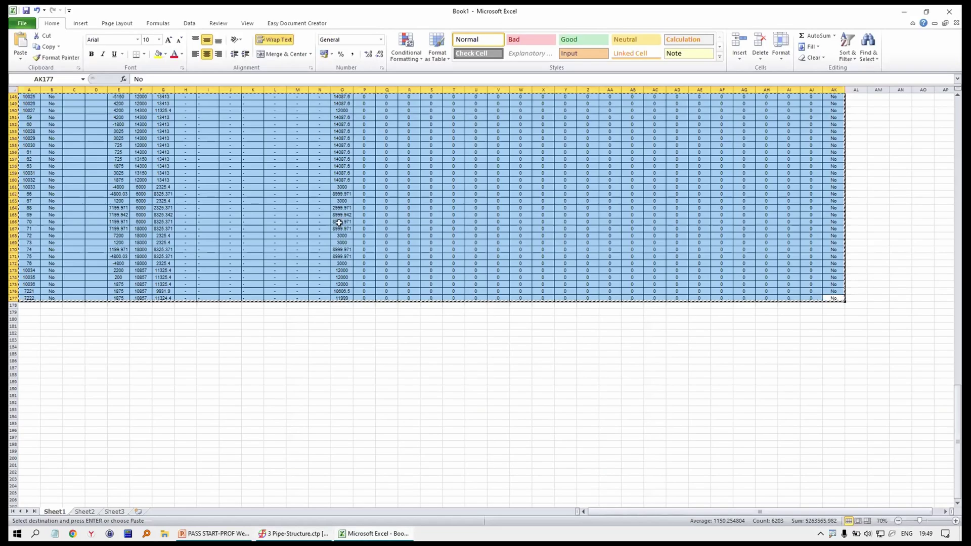
Close the Excel workbook without keeping the copied data on the clipboard
{"action": "left_click", "coordinate": [342, 221]}
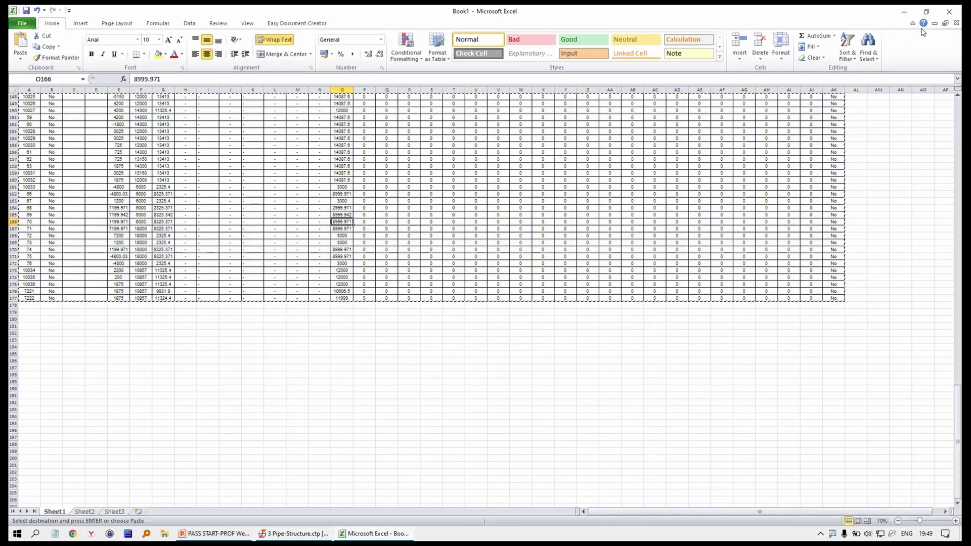
{"action": "left_click", "coordinate": [950, 11]}
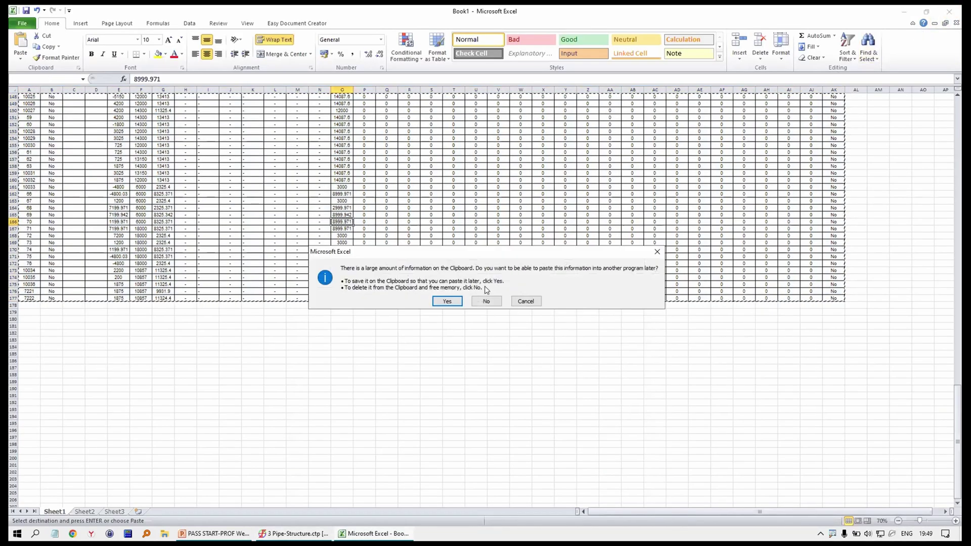
{"action": "left_click", "coordinate": [486, 303]}
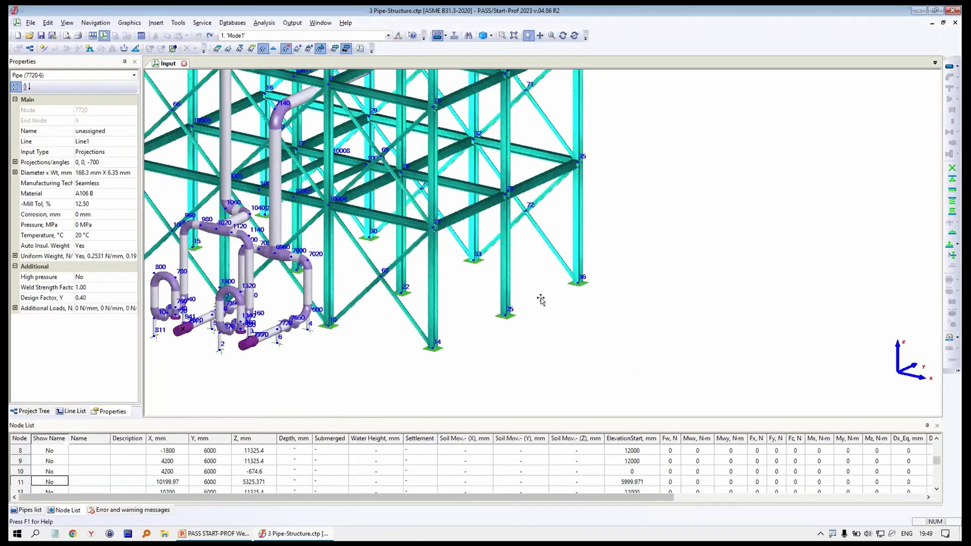
Switch to the PowerPoint presentation, resume the slide show from slide 21 and advance to the Databases slide
{"action": "key", "text": "alt+Tab"}
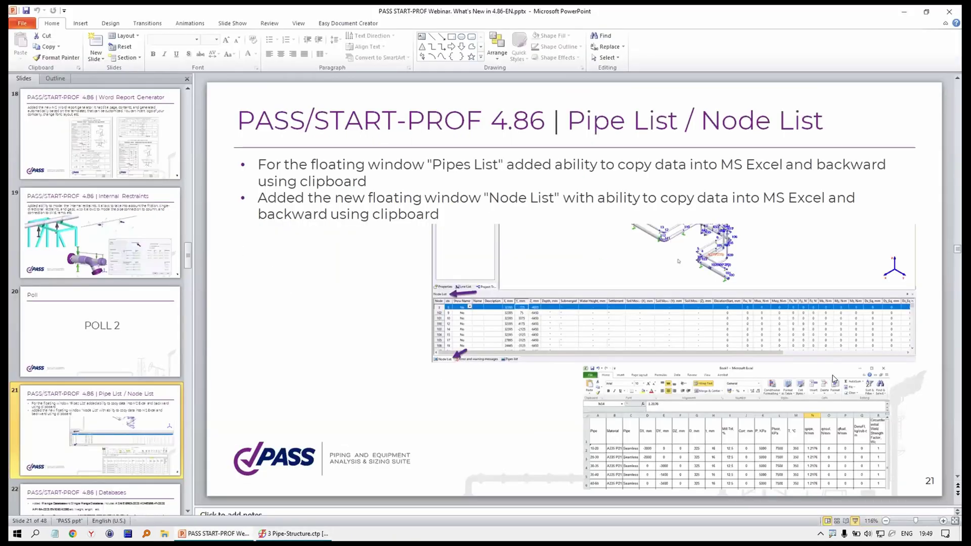
{"action": "left_click", "coordinate": [855, 521]}
{"action": "left_click", "coordinate": [813, 378]}
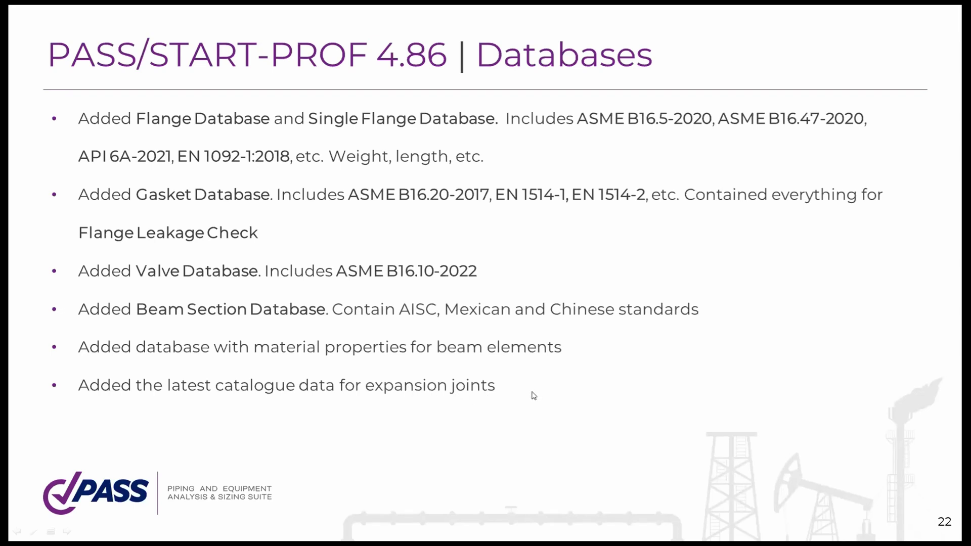
Return to PASS/START-PROF, examine the Flanges database and its available standards, and close it without filtering
{"action": "key", "text": "Escape"}
{"action": "left_click", "coordinate": [294, 534]}
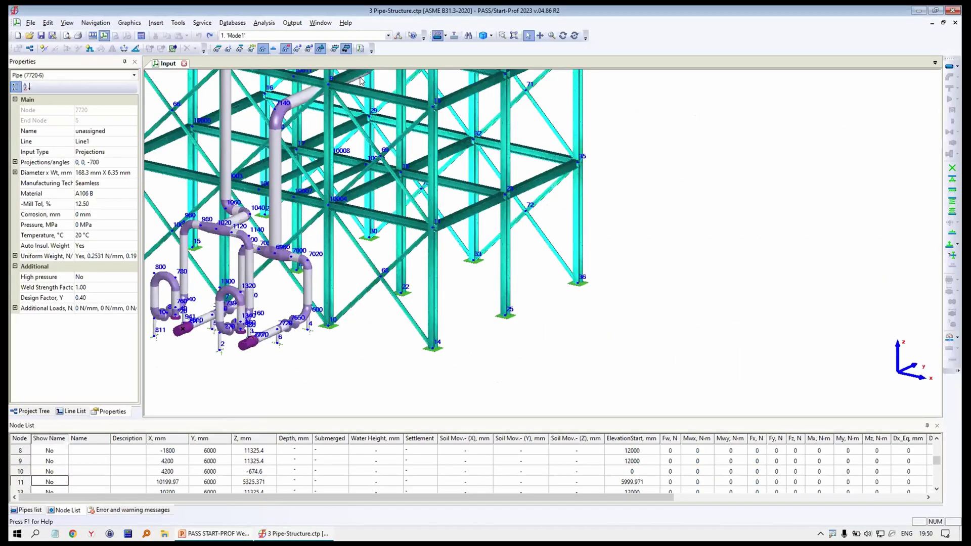
{"action": "left_click", "coordinate": [230, 23]}
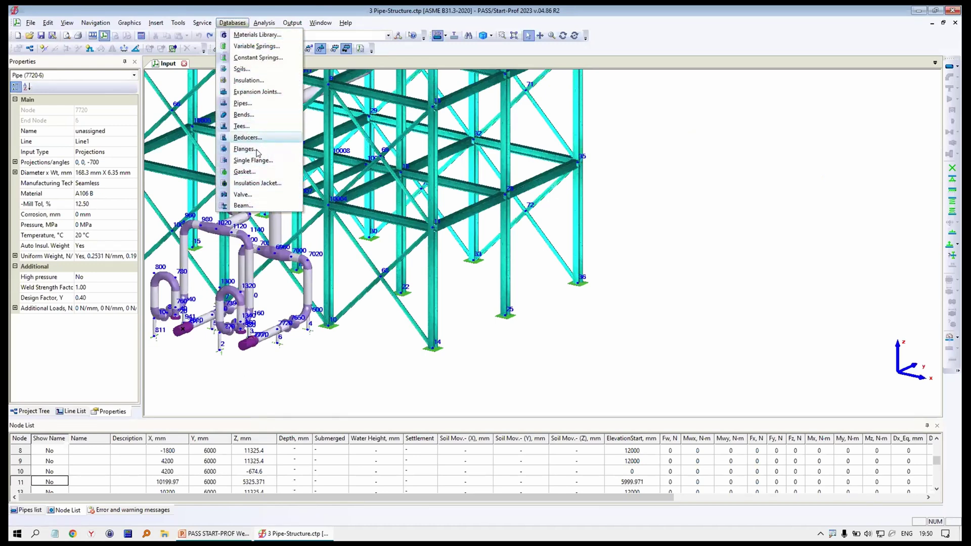
{"action": "left_click", "coordinate": [239, 150]}
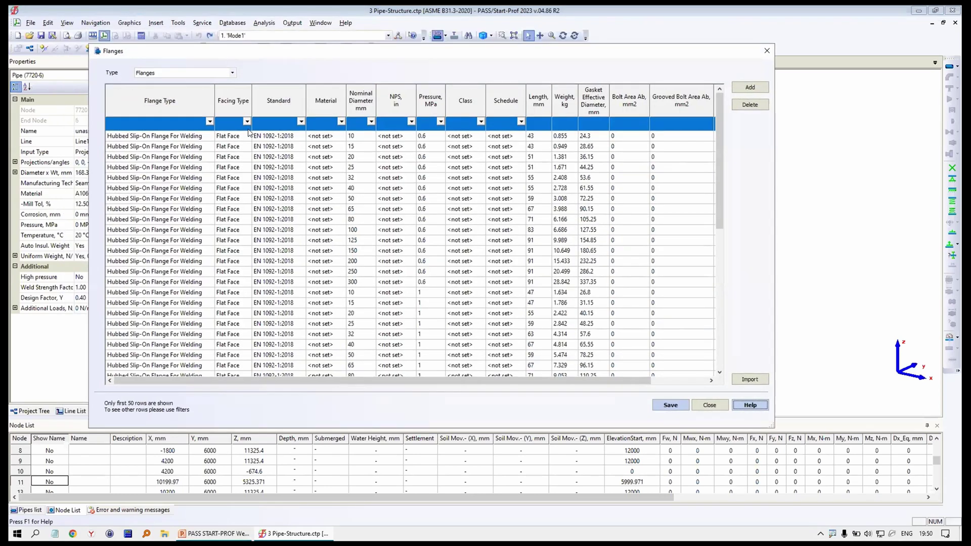
{"action": "left_click", "coordinate": [301, 122]}
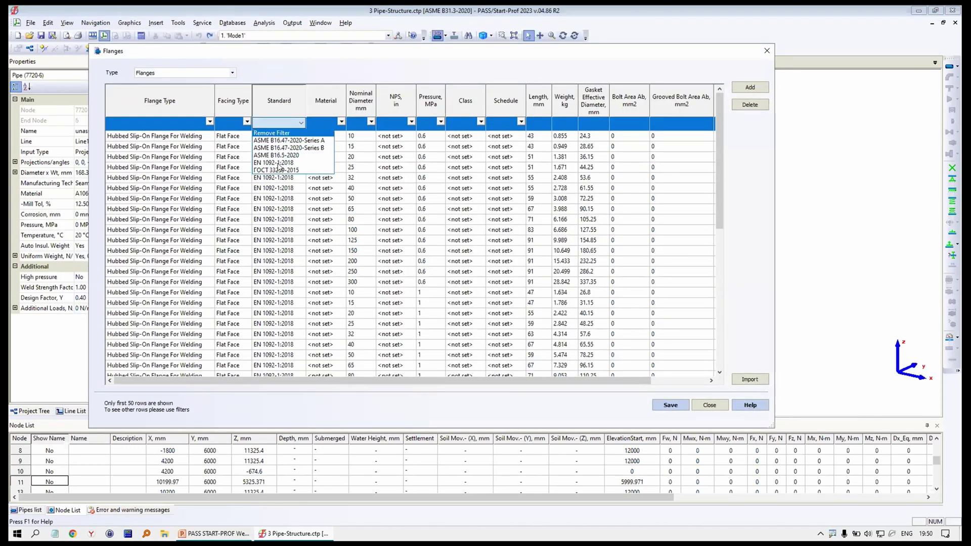
{"action": "left_click", "coordinate": [523, 151]}
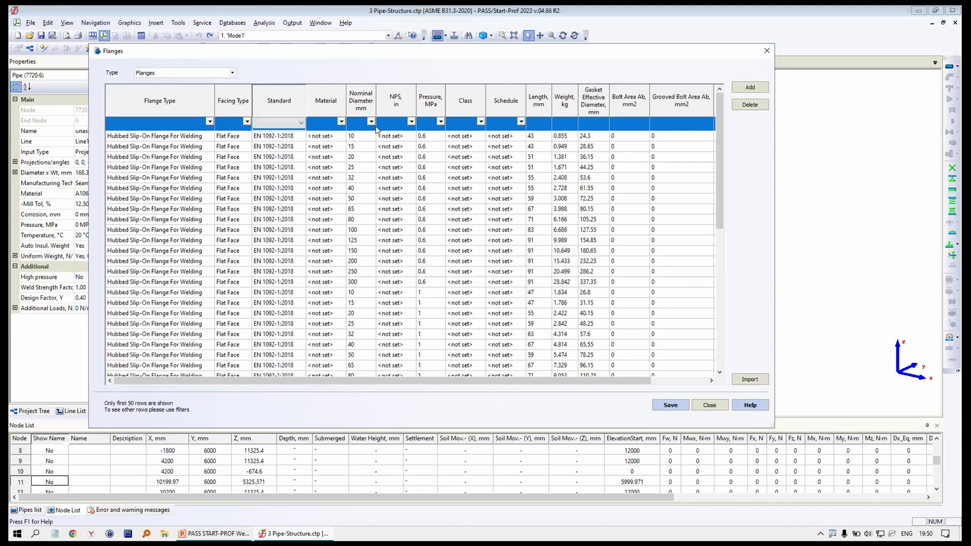
{"action": "left_click", "coordinate": [767, 51]}
Bring up the Single Flange database and enlarge its window to view the remaining columns through Standard Group
{"action": "left_click", "coordinate": [264, 23]}
{"action": "mouse_move", "coordinate": [233, 23]}
{"action": "left_click", "coordinate": [246, 161]}
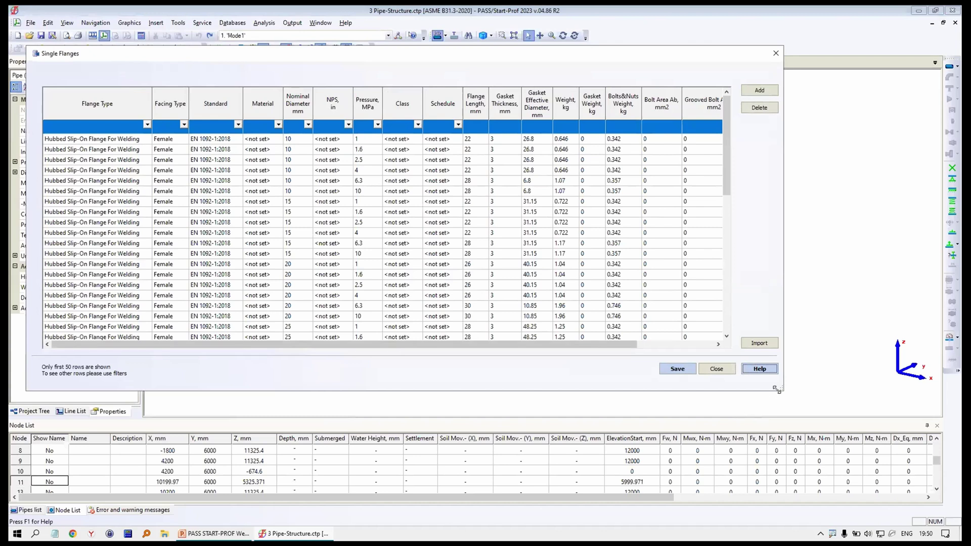
{"action": "left_click_drag", "start_coordinate": [779, 387], "coordinate": [876, 413]}
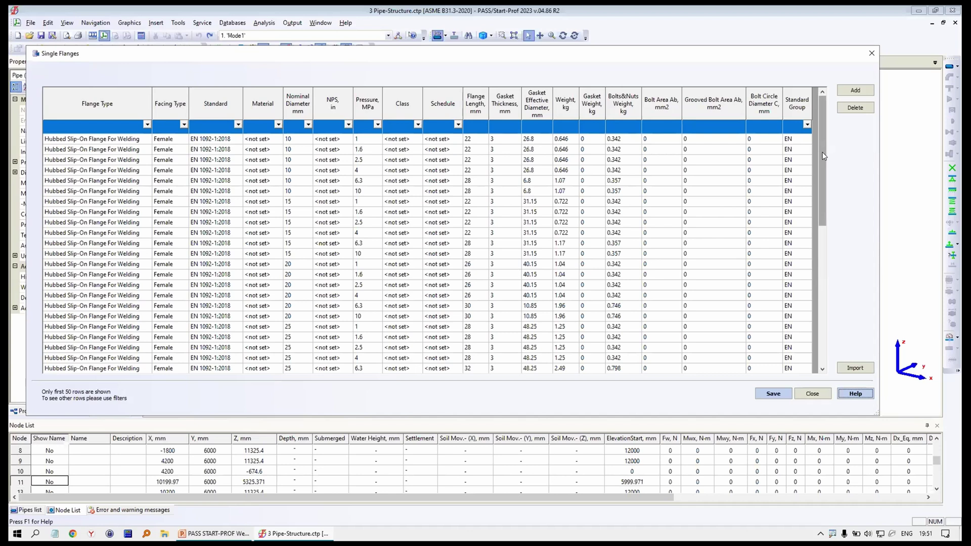
Close the Single Flange database, examine the standards available in the Gasket database, and close it without filtering
{"action": "left_click", "coordinate": [870, 54]}
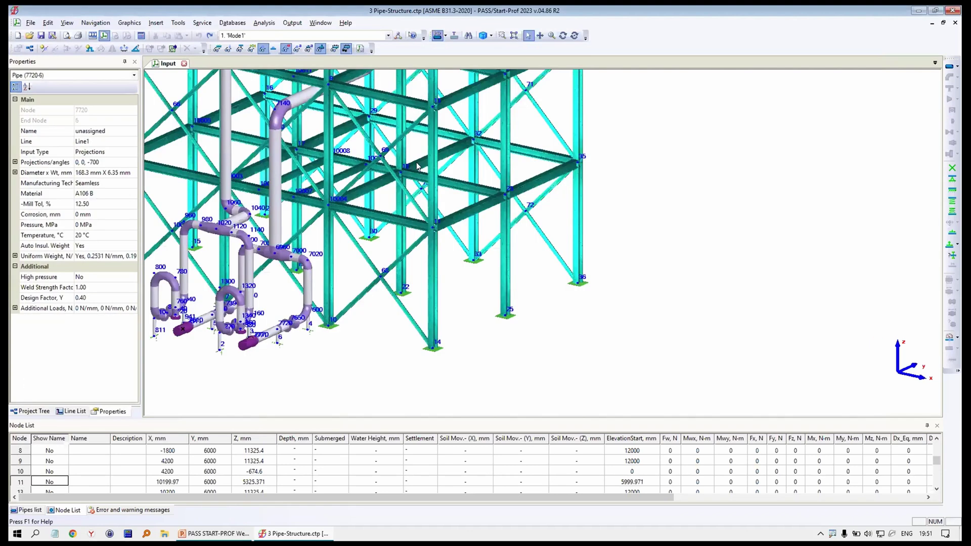
{"action": "left_click", "coordinate": [232, 23]}
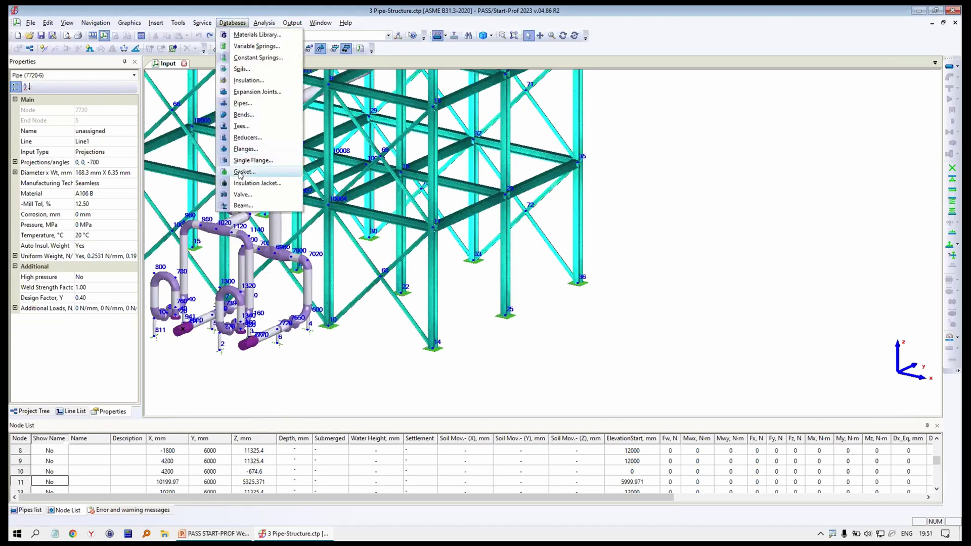
{"action": "left_click", "coordinate": [245, 172]}
{"action": "left_click", "coordinate": [373, 115]}
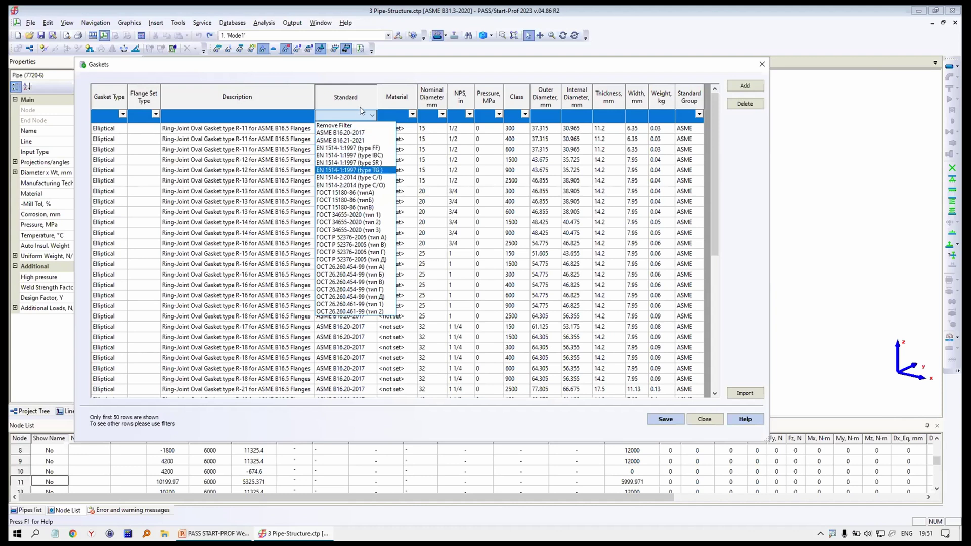
{"action": "left_click", "coordinate": [369, 72]}
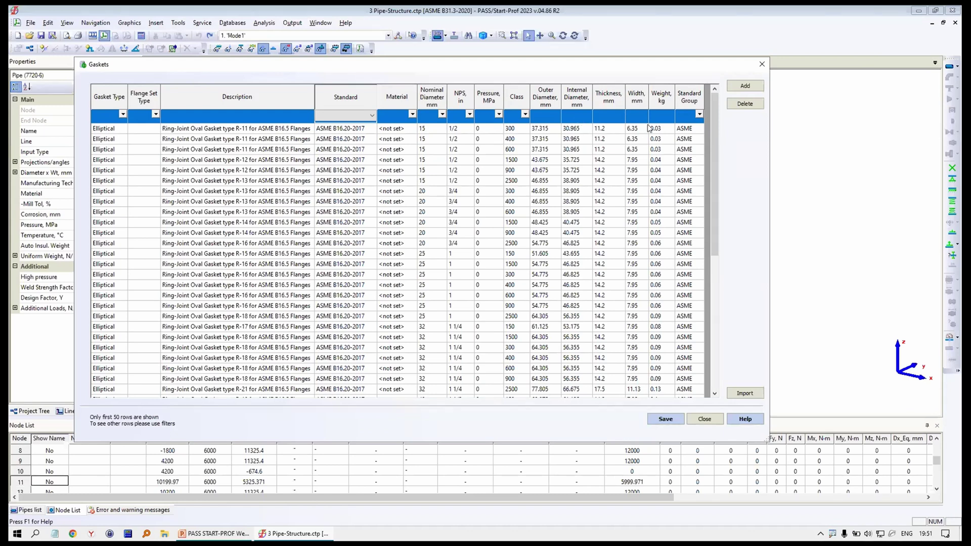
{"action": "left_click", "coordinate": [761, 64]}
Bring up the Valve database, look over its columns, and close it without changes
{"action": "left_click", "coordinate": [265, 23]}
{"action": "mouse_move", "coordinate": [236, 24]}
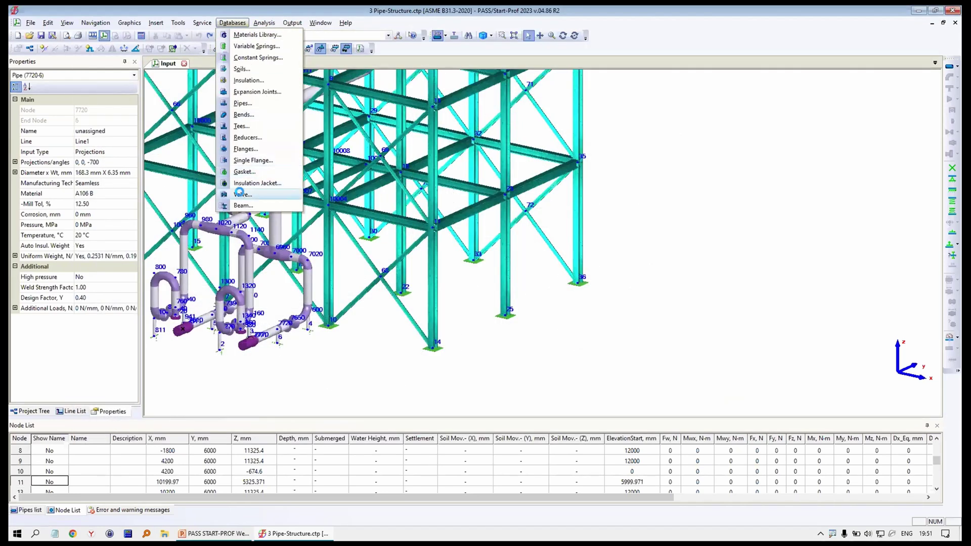
{"action": "left_click", "coordinate": [266, 195]}
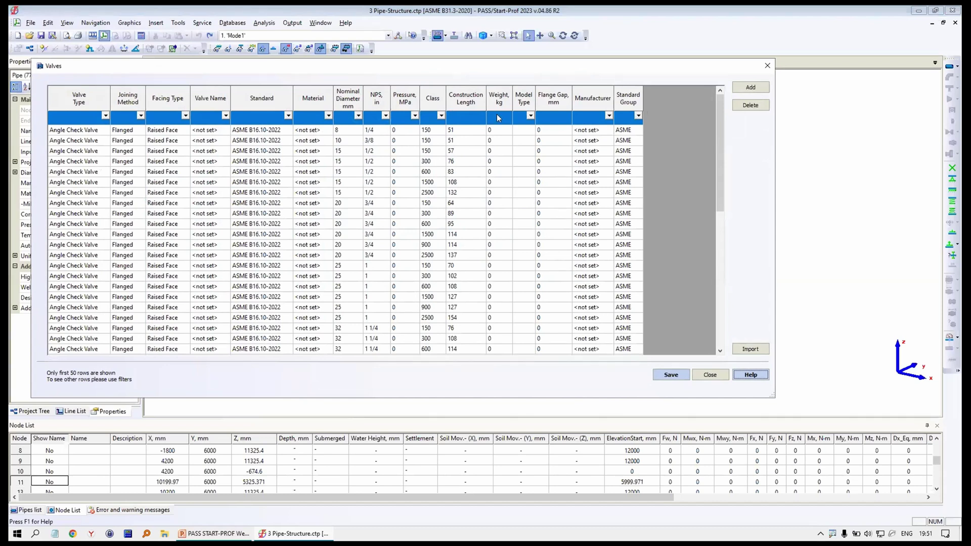
{"action": "left_click", "coordinate": [768, 66]}
Examine the Beam database's country, cross section type and START section type options, and close it keeping USA Sections unfiltered
{"action": "left_click", "coordinate": [232, 23]}
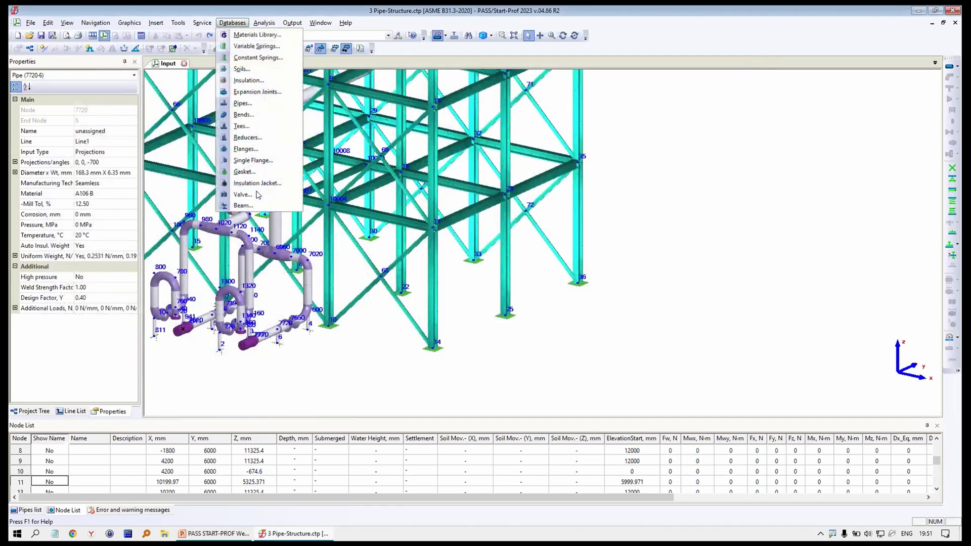
{"action": "left_click", "coordinate": [242, 206]}
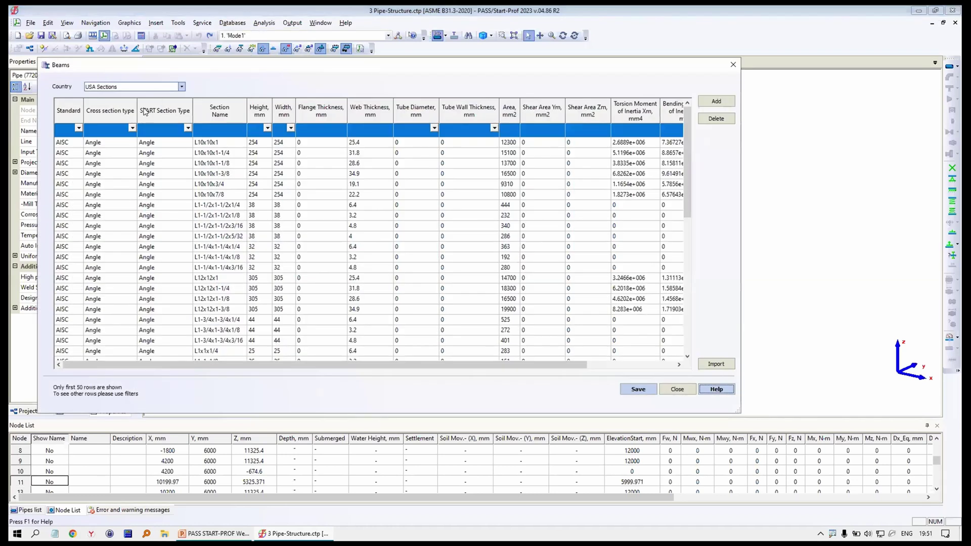
{"action": "left_click", "coordinate": [170, 87]}
{"action": "left_click", "coordinate": [124, 115]}
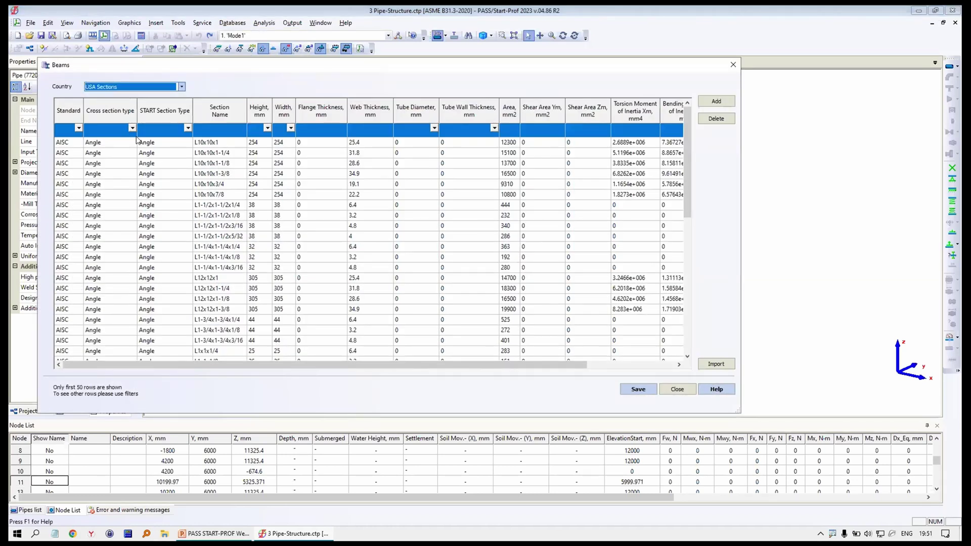
{"action": "left_click", "coordinate": [133, 128]}
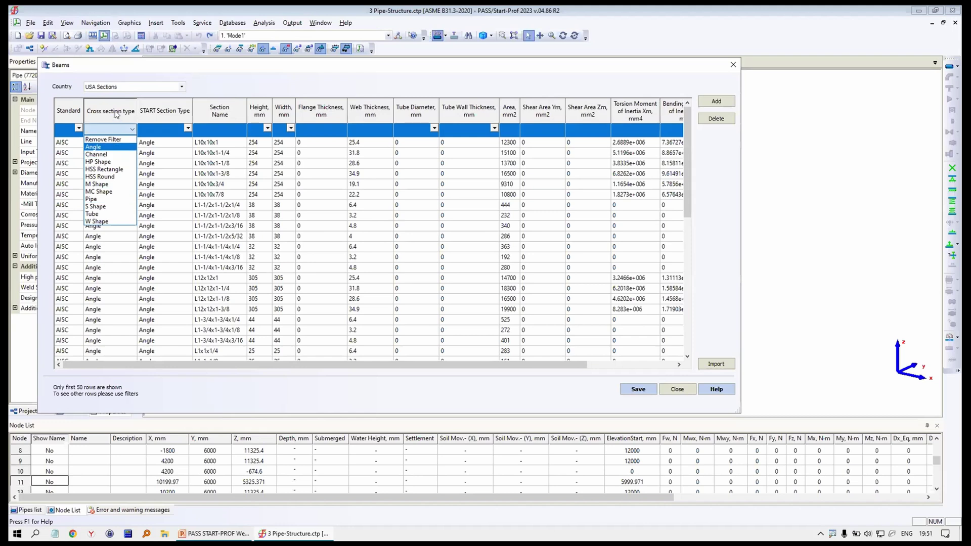
{"action": "left_click", "coordinate": [187, 129]}
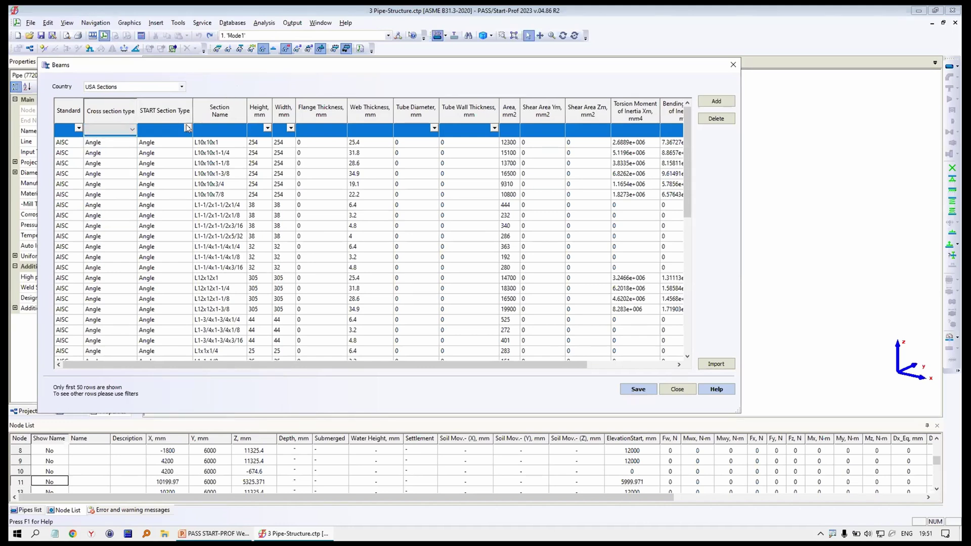
{"action": "left_click", "coordinate": [188, 129]}
{"action": "left_click", "coordinate": [157, 139]}
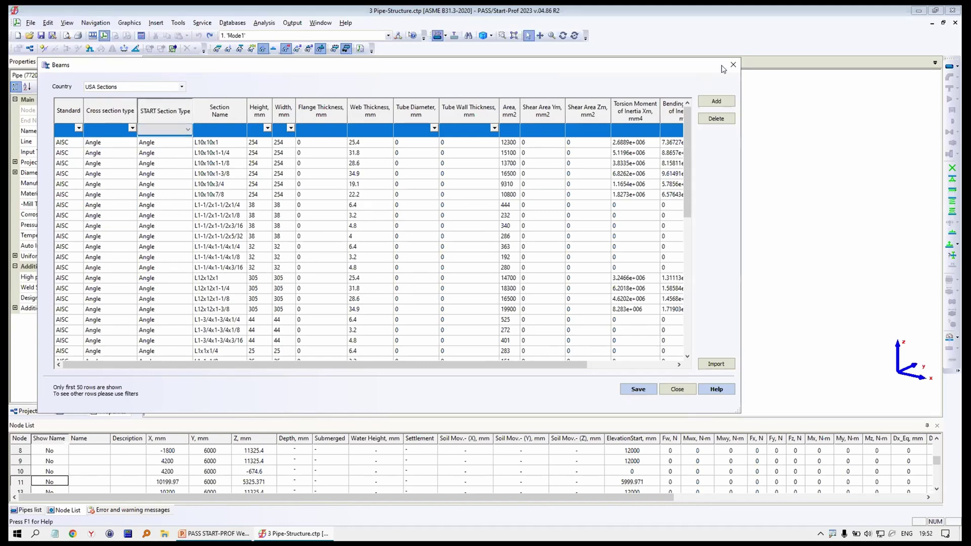
{"action": "left_click", "coordinate": [733, 65]}
Close the 3 Pipe-Structure.ctp project without saving its changes and open 2 Pipe-Structure-FEA.ctp
{"action": "middle_click_drag", "start_coordinate": [425, 132], "coordinate": [475, 311]}
{"action": "middle_click_drag", "start_coordinate": [430, 152], "coordinate": [512, 302]}
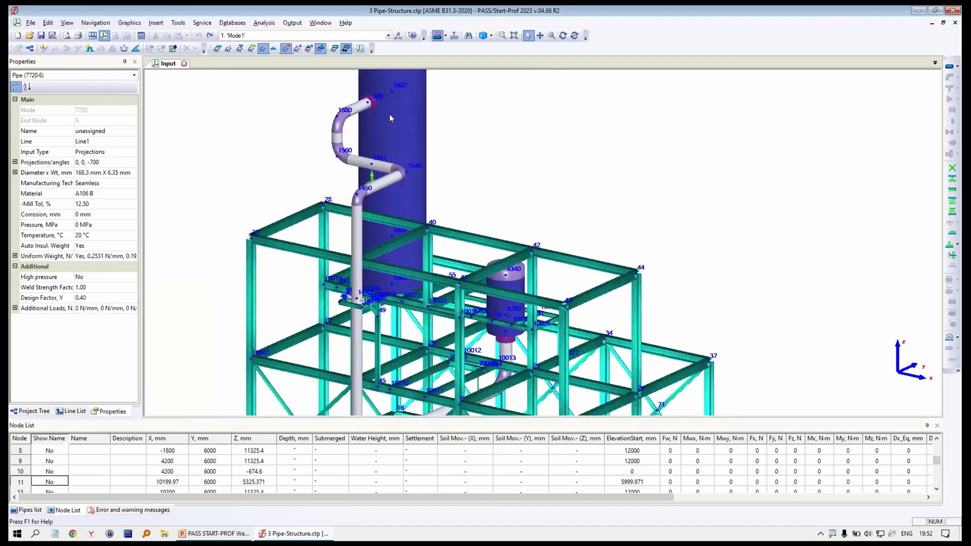
{"action": "left_click", "coordinate": [184, 64]}
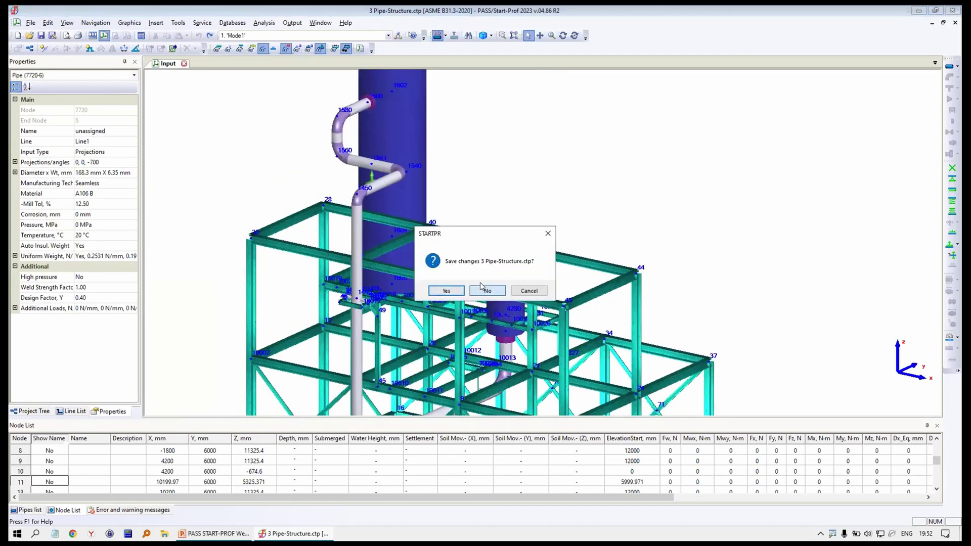
{"action": "left_click", "coordinate": [488, 290]}
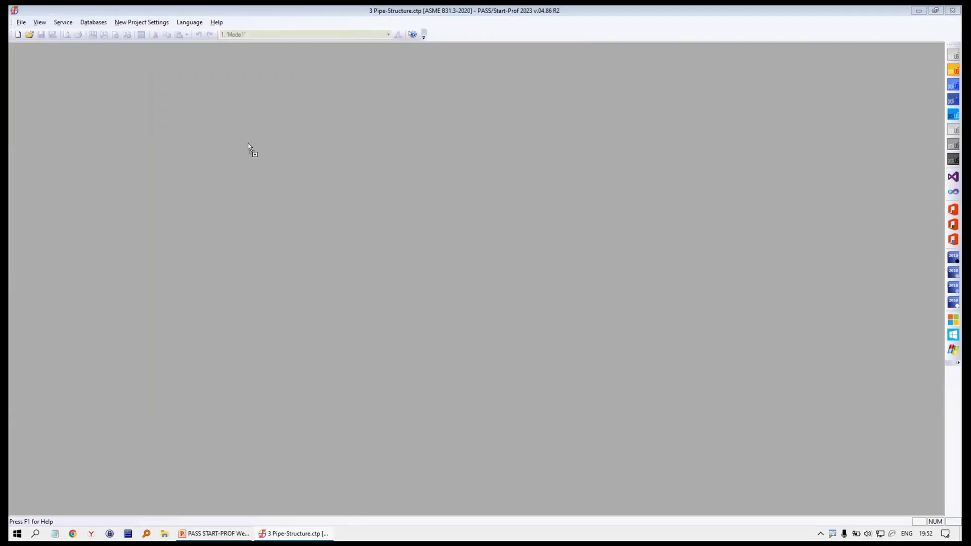
{"action": "left_click_drag", "start_coordinate": [248, 143], "coordinate": [249, 144]}
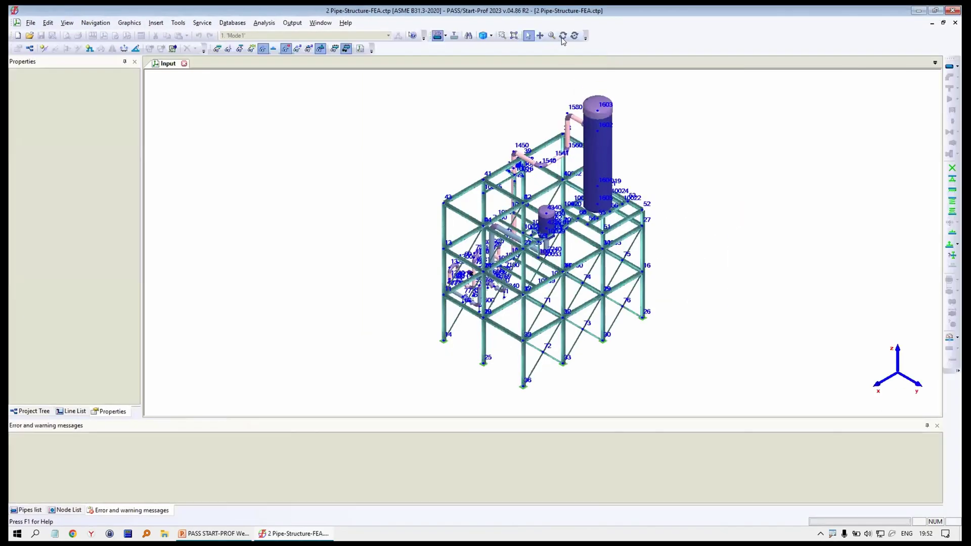
Open the properties of the flange pair at node 1600 on the column nozzle and set Flange Leakage Check to Yes
{"action": "middle_click_drag", "start_coordinate": [528, 96], "coordinate": [466, 219]}
{"action": "scroll", "coordinate": [467, 221], "scroll_direction": "up", "scroll_amount": 9}
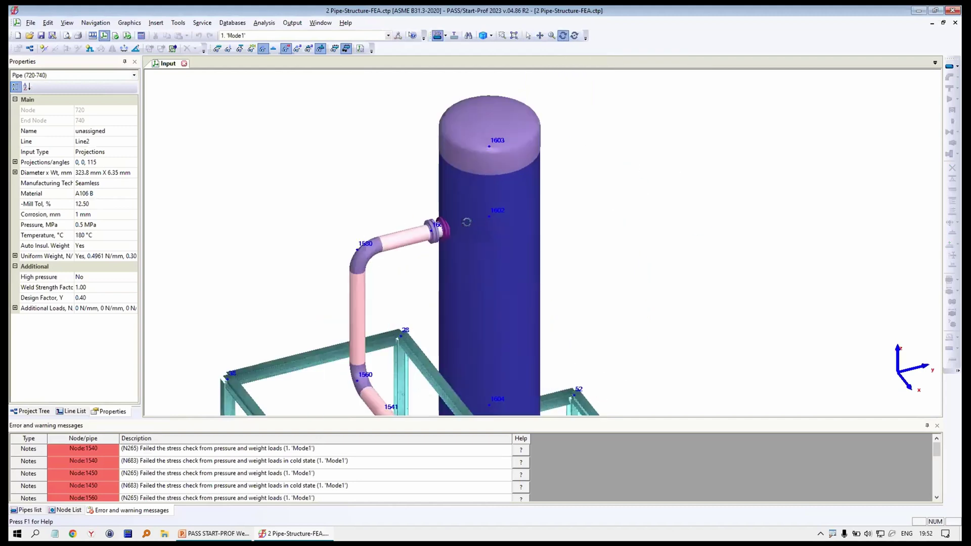
{"action": "double_click", "coordinate": [347, 249]}
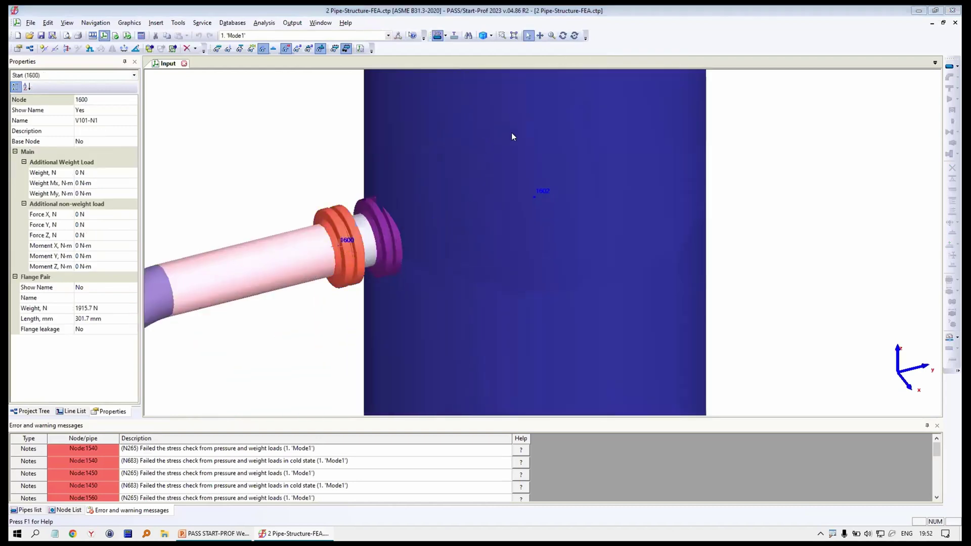
{"action": "left_click", "coordinate": [550, 219]}
{"action": "left_click", "coordinate": [546, 235]}
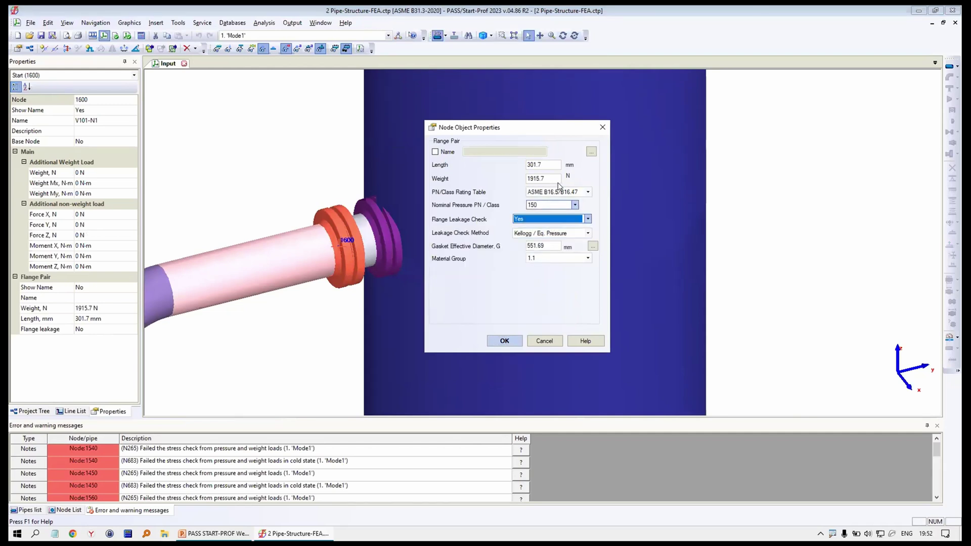
Filter the flange database to schedule 10 and assign the DN 500, class 150 ASME B16.5-2020 welding neck Ring Joint Face flange
{"action": "left_click", "coordinate": [592, 151]}
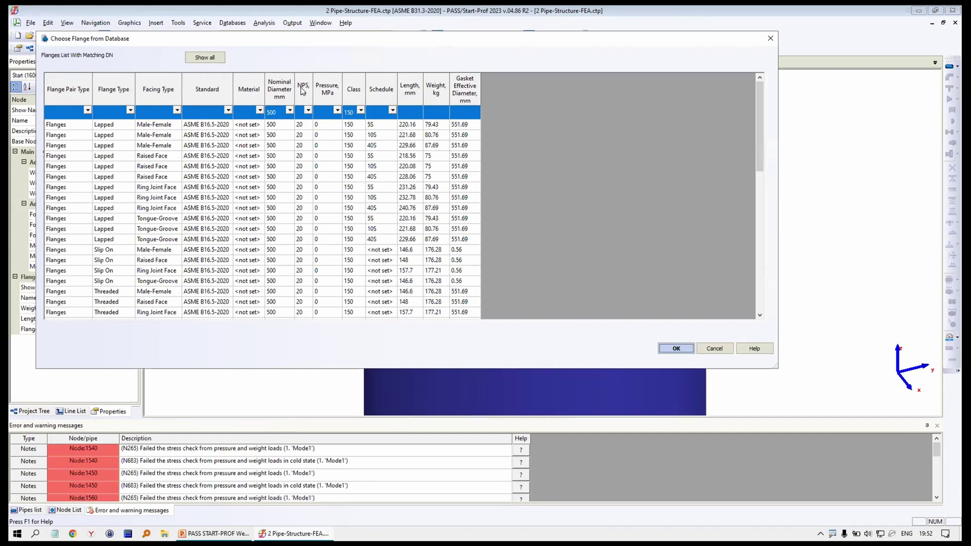
{"action": "left_click", "coordinate": [392, 109]}
{"action": "left_click", "coordinate": [383, 114]}
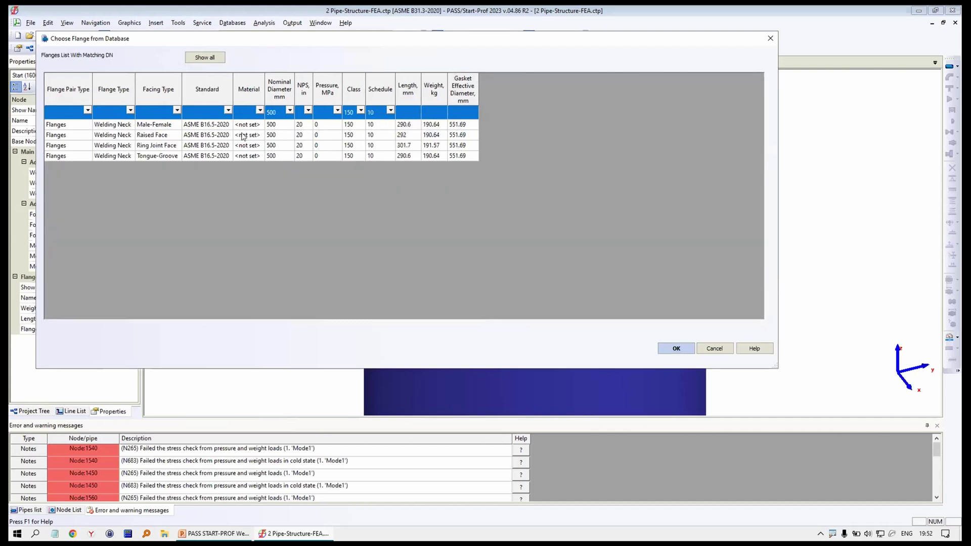
{"action": "left_click", "coordinate": [138, 134]}
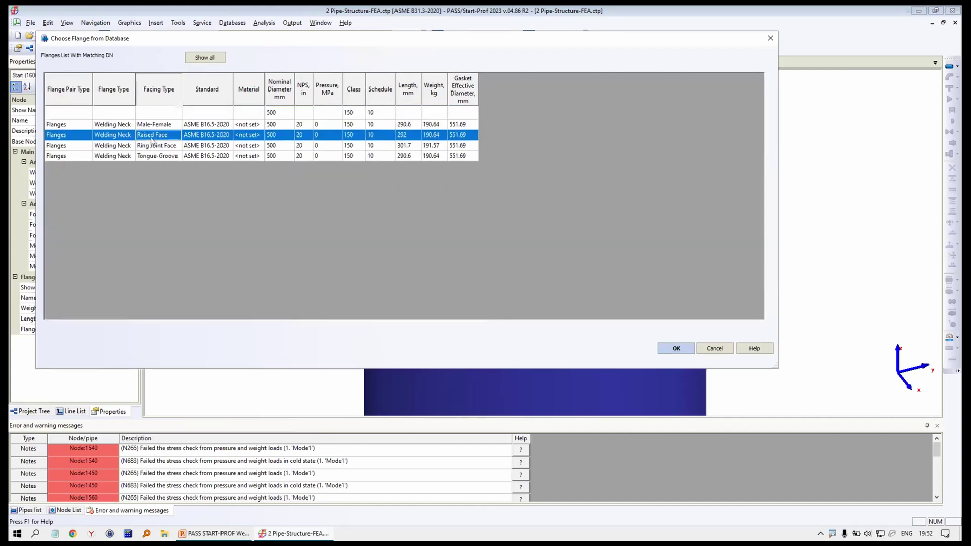
{"action": "left_click", "coordinate": [179, 147]}
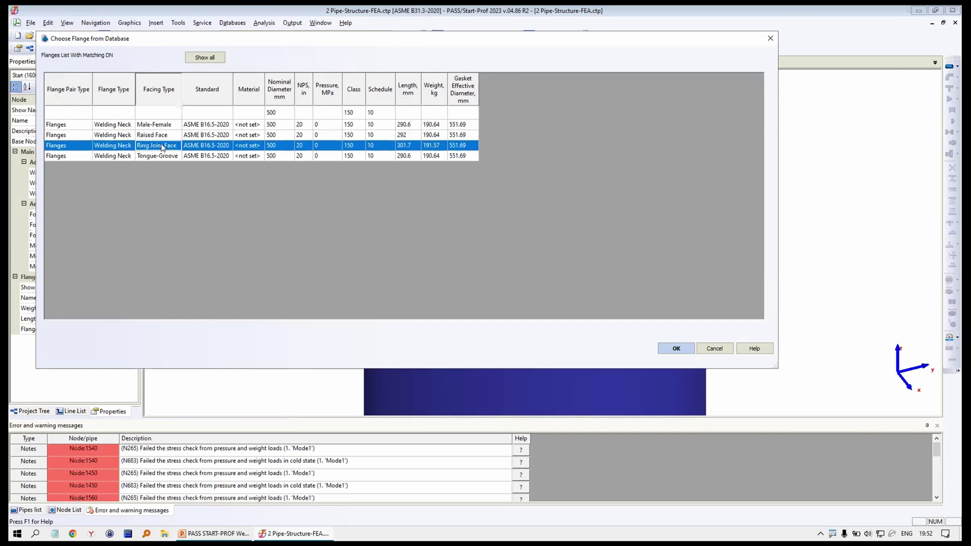
{"action": "double_click", "coordinate": [166, 148]}
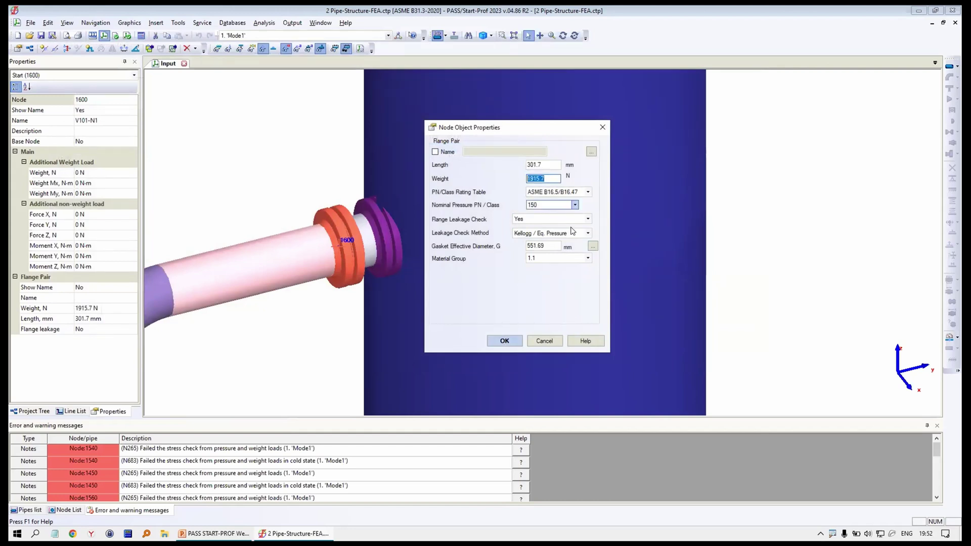
Apply the Ring-Joint Oval Gasket type R-72 from the database to the flange pair's gasket properties, and cancel the flange pair edits
{"action": "left_click", "coordinate": [593, 245]}
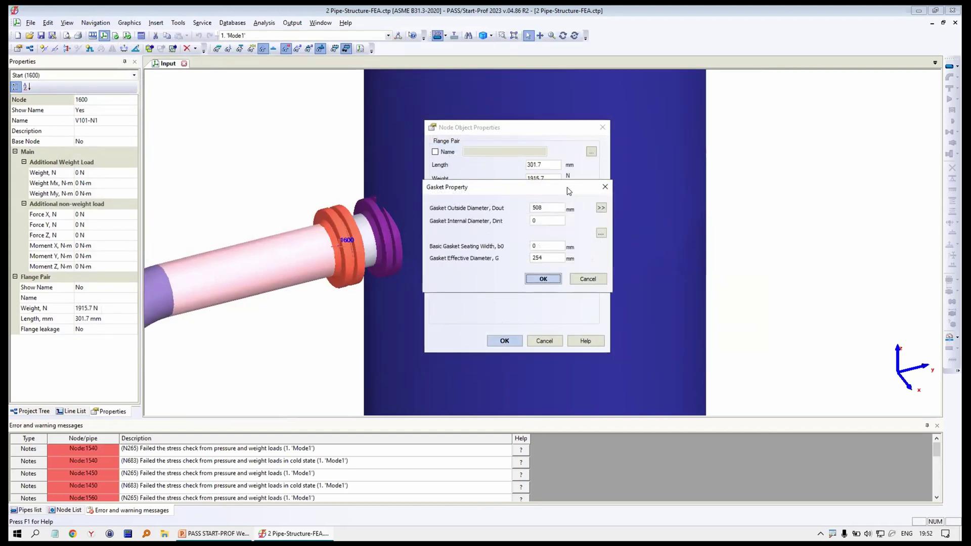
{"action": "left_click_drag", "start_coordinate": [568, 191], "coordinate": [760, 174]}
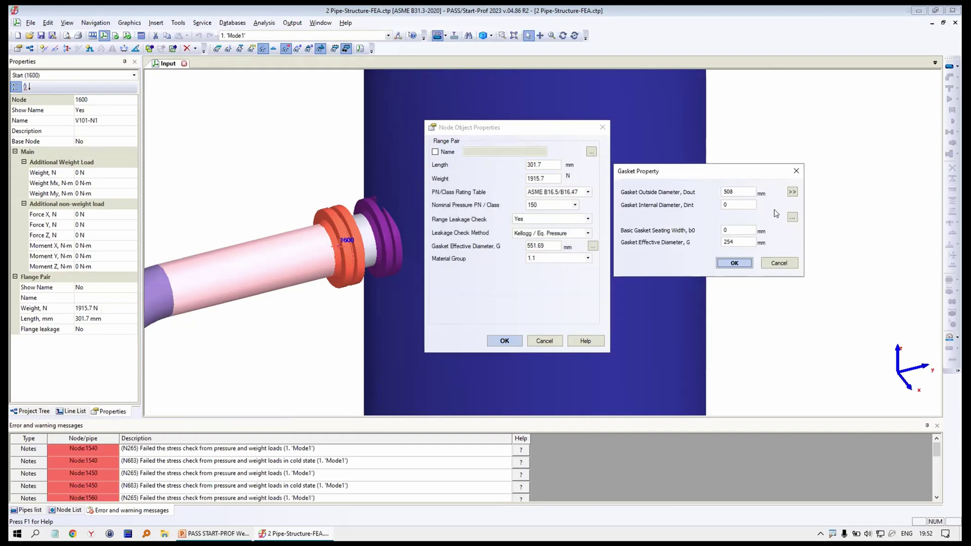
{"action": "left_click", "coordinate": [792, 219]}
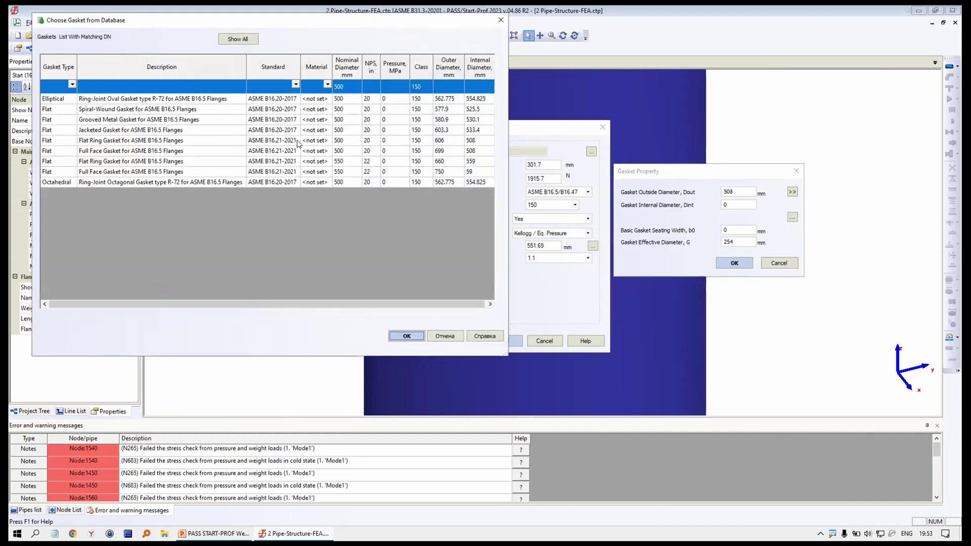
{"action": "left_click", "coordinate": [104, 110]}
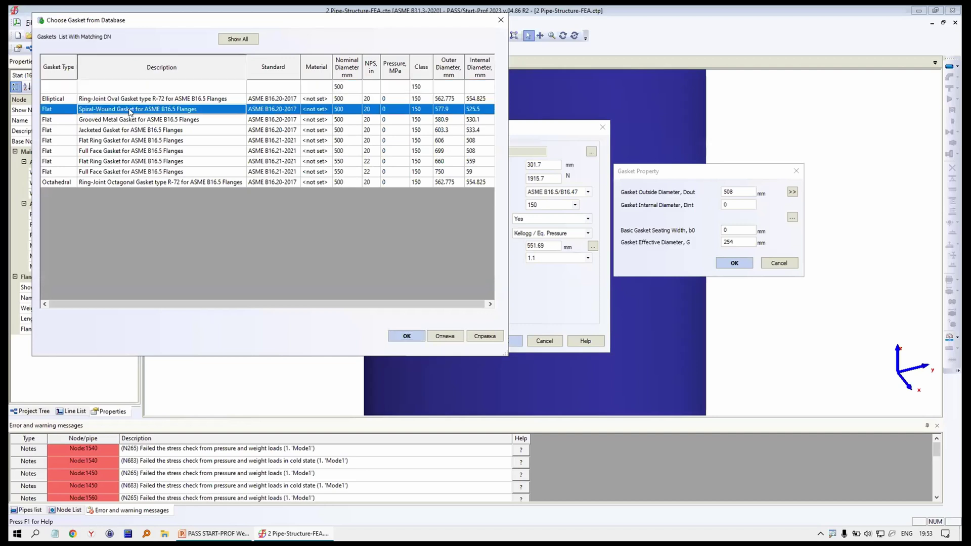
{"action": "left_click", "coordinate": [143, 100]}
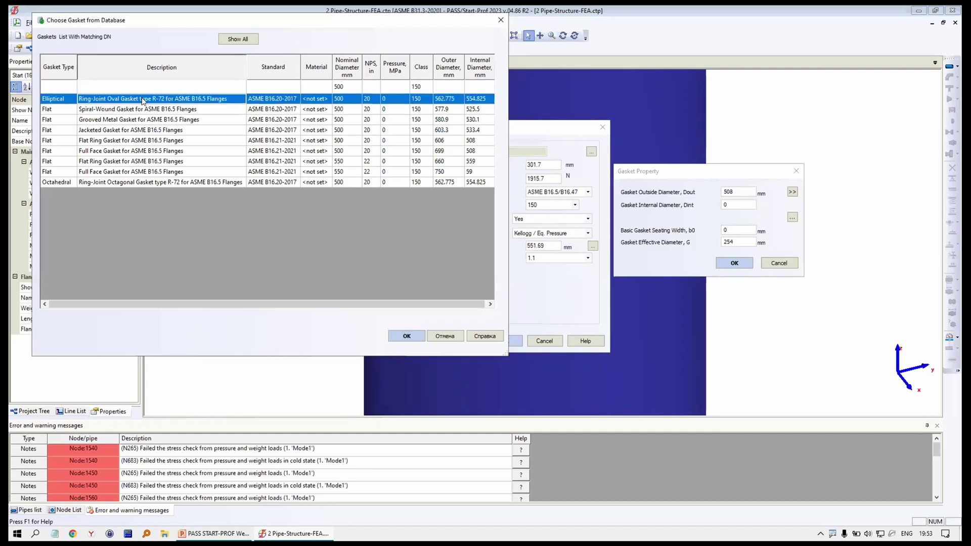
{"action": "double_click", "coordinate": [184, 100]}
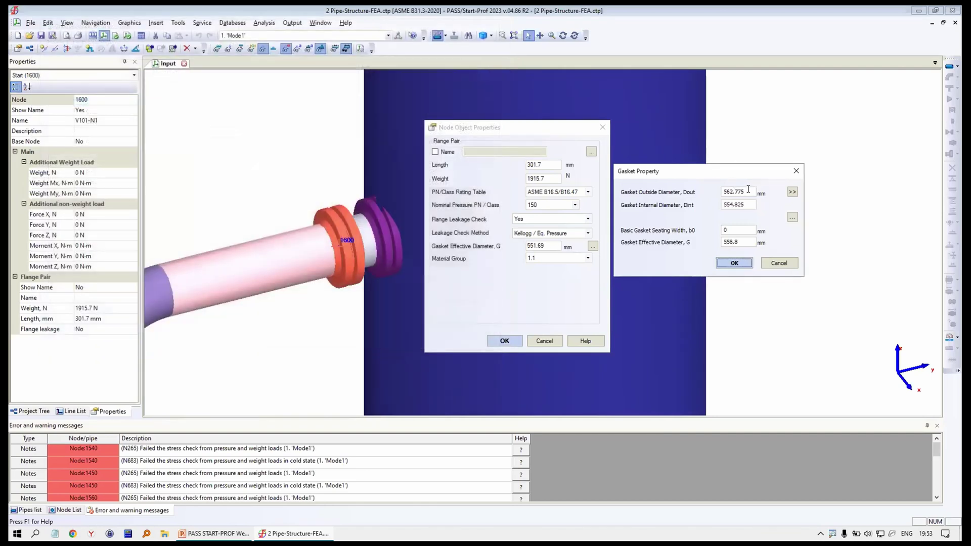
{"action": "left_click", "coordinate": [751, 202]}
{"action": "key", "text": "Tab"}
{"action": "key", "text": "Tab"}
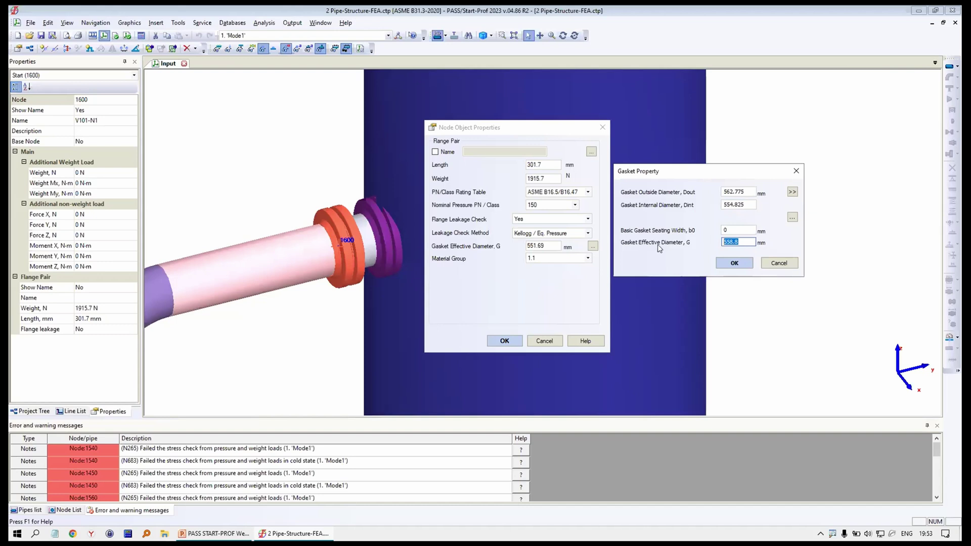
{"action": "left_click", "coordinate": [738, 264]}
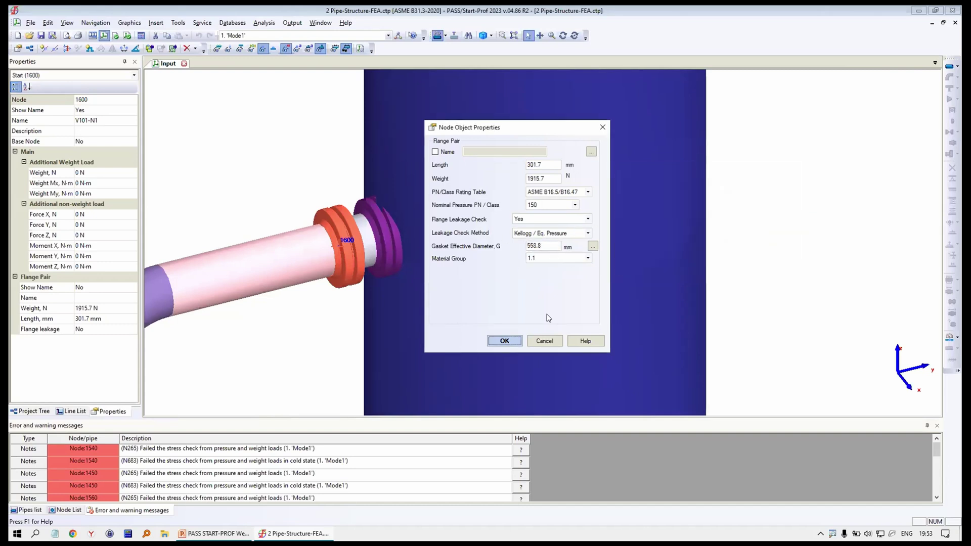
{"action": "left_click", "coordinate": [545, 342]}
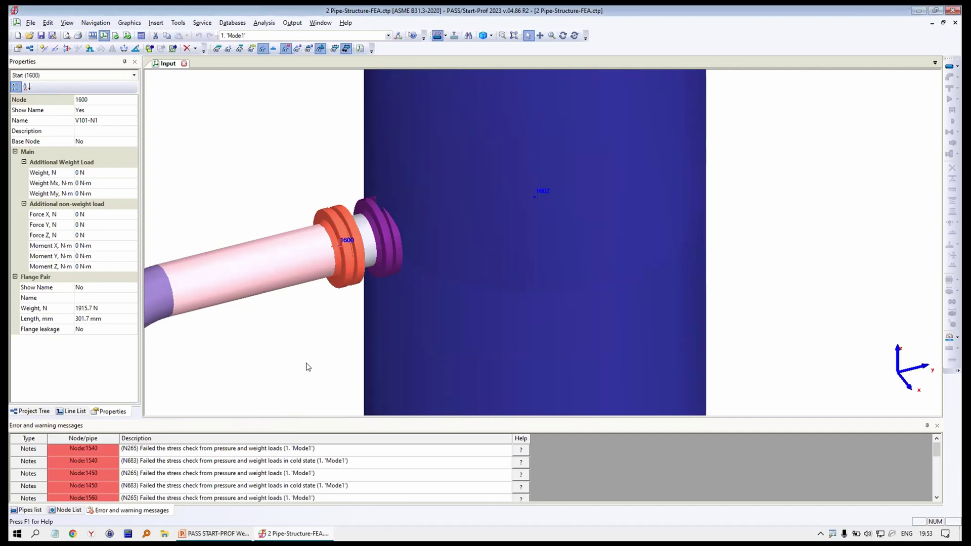
Open the valve properties at node 7650, choose the ASME B16.5/B16.47 rating table with class 150, and set Flange Leakage Check to Yes
{"action": "scroll", "coordinate": [481, 265], "scroll_direction": "down", "scroll_amount": 10}
{"action": "scroll", "coordinate": [495, 146], "scroll_direction": "up", "scroll_amount": 10}
{"action": "scroll", "coordinate": [494, 145], "scroll_direction": "down", "scroll_amount": 4}
{"action": "scroll", "coordinate": [455, 235], "scroll_direction": "up", "scroll_amount": 6}
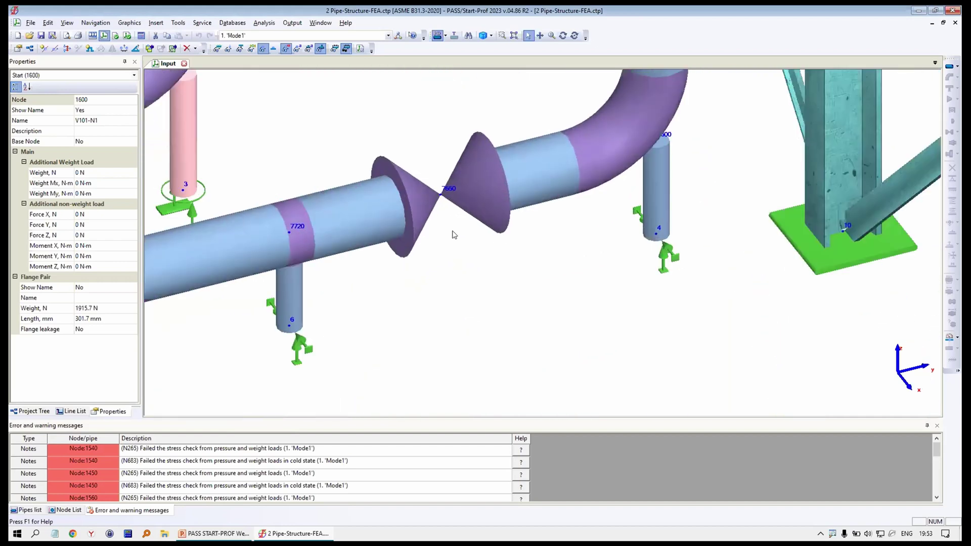
{"action": "double_click", "coordinate": [454, 193]}
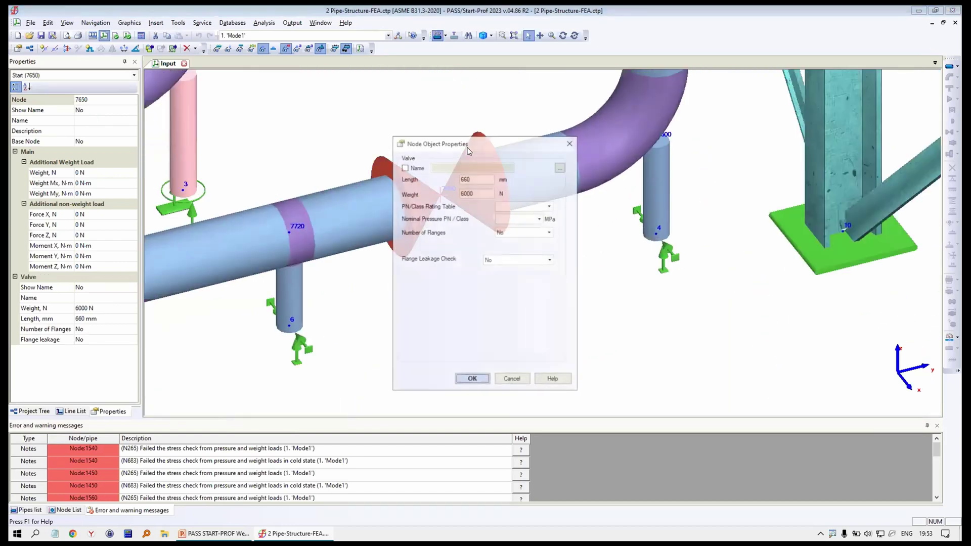
{"action": "left_click", "coordinate": [374, 164]}
{"action": "left_click", "coordinate": [362, 187]}
{"action": "left_click", "coordinate": [363, 177]}
{"action": "left_click", "coordinate": [354, 191]}
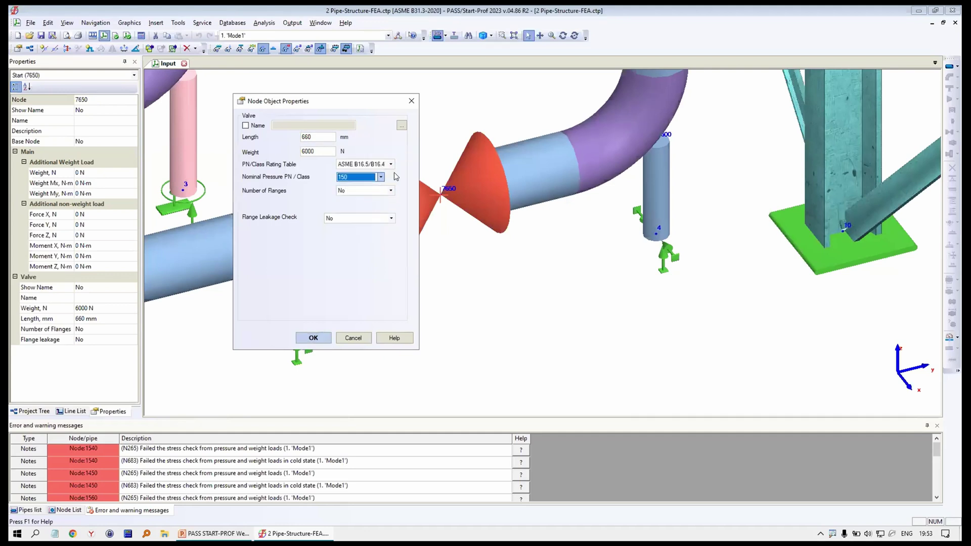
{"action": "left_click", "coordinate": [352, 218]}
{"action": "left_click", "coordinate": [349, 234]}
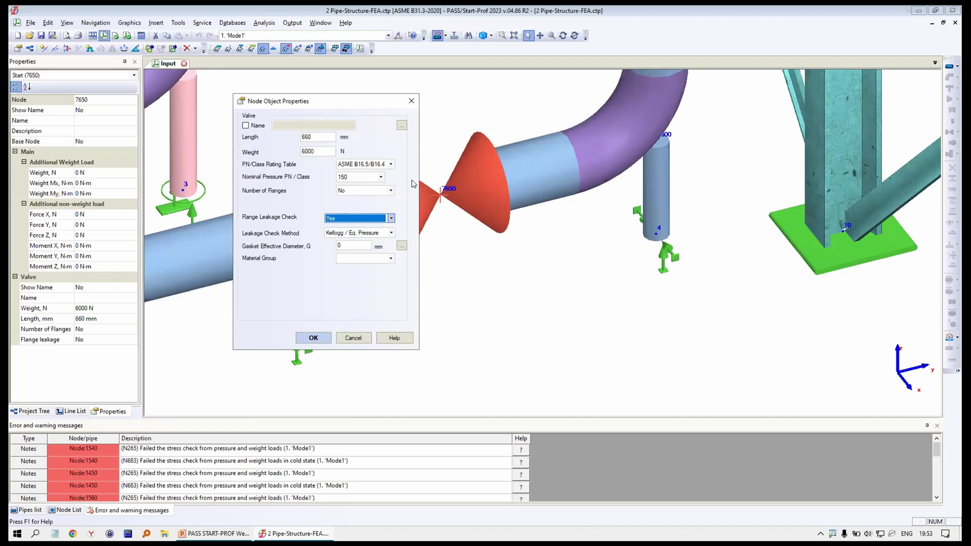
Assign the buttwelded short-pattern Ball Valve, DN 400, class 150, ASME B16.10-2022 from the valve database
{"action": "left_click", "coordinate": [404, 125]}
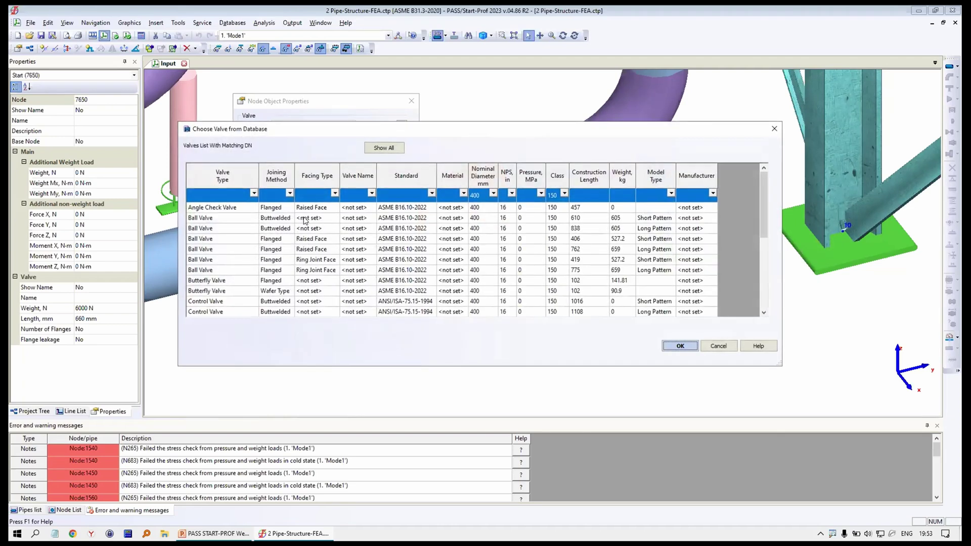
{"action": "double_click", "coordinate": [291, 218]}
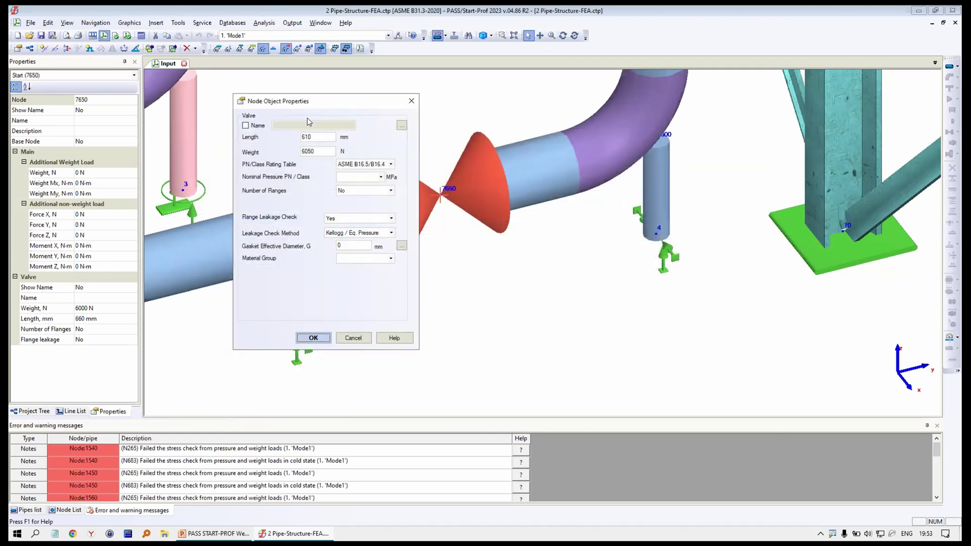
{"action": "left_click", "coordinate": [312, 137]}
{"action": "key", "text": "Tab"}
Set the valve's nominal pressure class to 150 again under the ASME B16.5/B16.47 rating table
{"action": "left_click", "coordinate": [359, 177]}
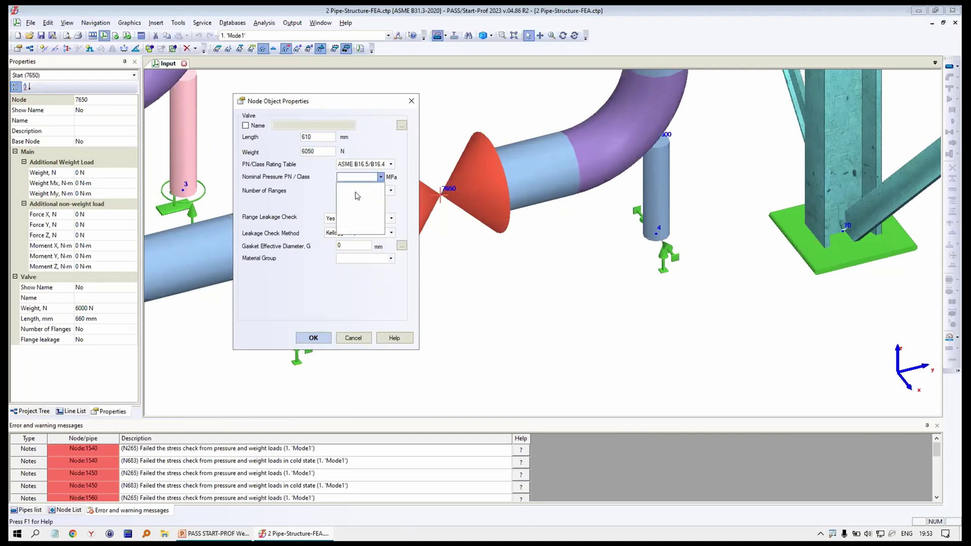
{"action": "left_click", "coordinate": [379, 177]}
{"action": "left_click", "coordinate": [362, 164]}
{"action": "left_click", "coordinate": [358, 169]}
{"action": "left_click", "coordinate": [358, 166]}
{"action": "left_click", "coordinate": [353, 184]}
{"action": "left_click", "coordinate": [378, 178]}
{"action": "double_click", "coordinate": [348, 193]}
{"action": "left_click", "coordinate": [353, 180]}
{"action": "left_click", "coordinate": [352, 179]}
{"action": "left_click", "coordinate": [353, 193]}
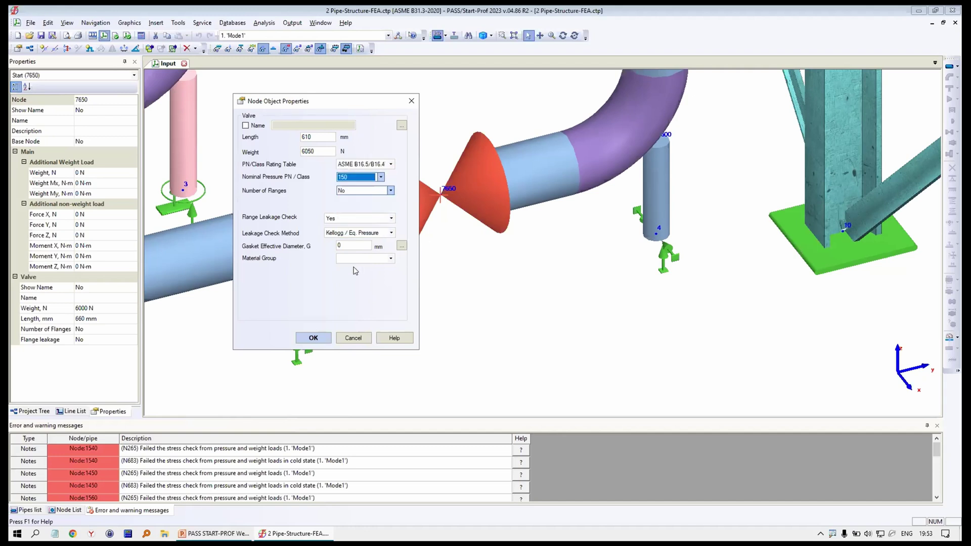
Give the valve two identical flanges, load the single flange's data from the database, and set the flange class to 150
{"action": "left_click", "coordinate": [355, 222]}
{"action": "left_click", "coordinate": [356, 192]}
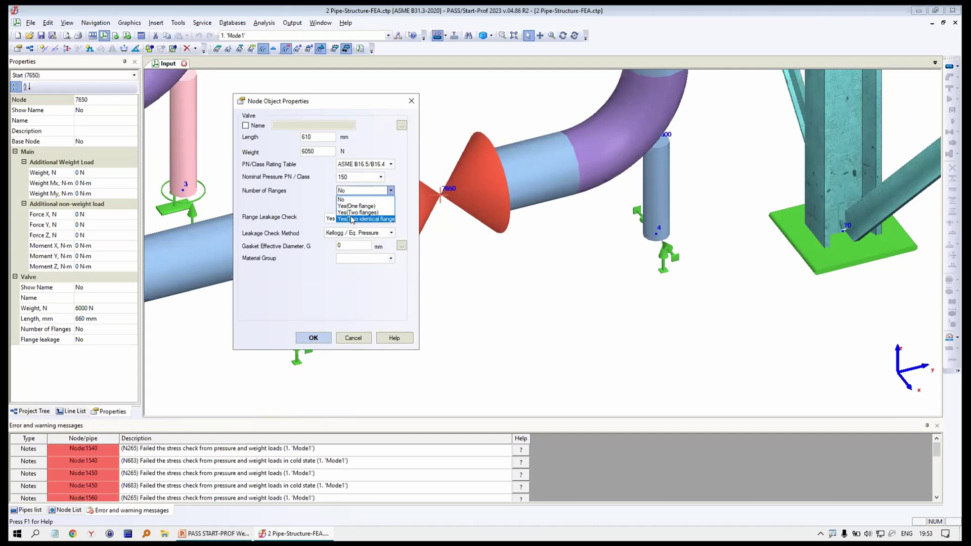
{"action": "left_click", "coordinate": [349, 218]}
{"action": "left_click", "coordinate": [254, 123]}
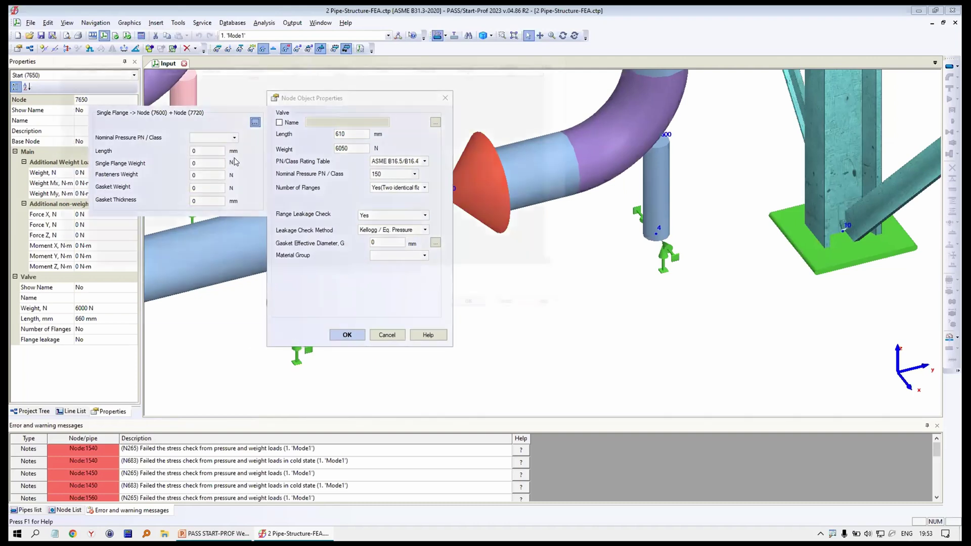
{"action": "double_click", "coordinate": [297, 134]}
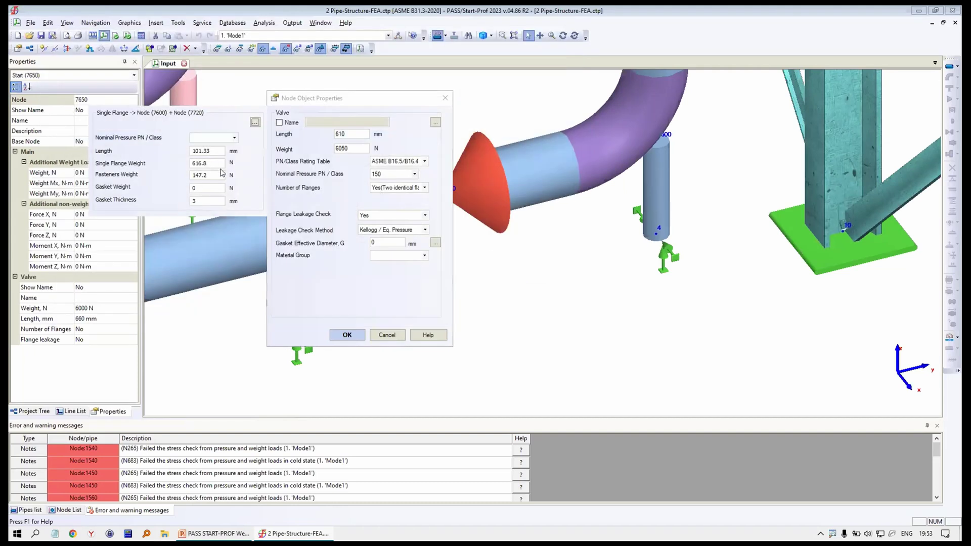
{"action": "left_click", "coordinate": [234, 137]}
{"action": "left_click", "coordinate": [208, 147]}
Apply the Grooved Metal Gasket for ASME B16.5 flanges from the database, set Material Group 1.1, and accept the valve properties
{"action": "left_click", "coordinate": [436, 242]}
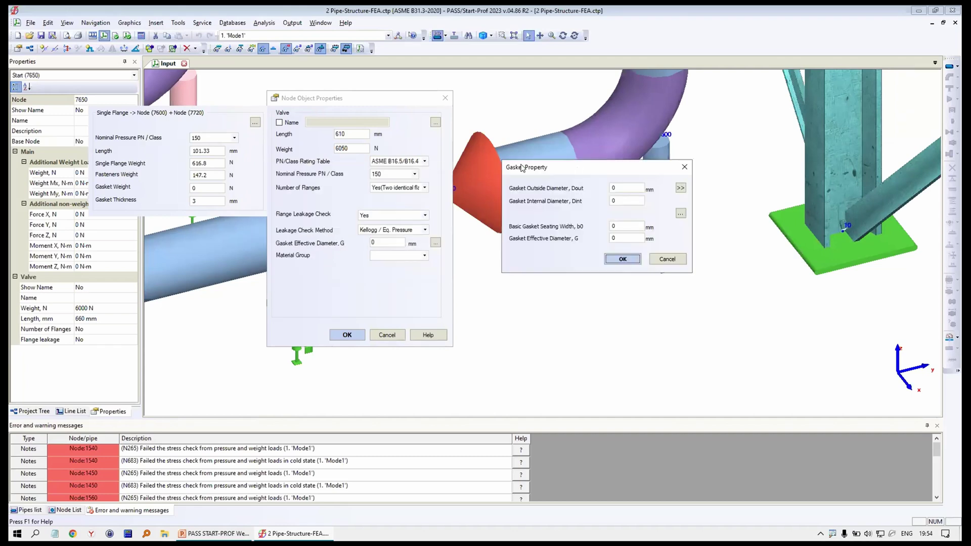
{"action": "left_click", "coordinate": [623, 212]}
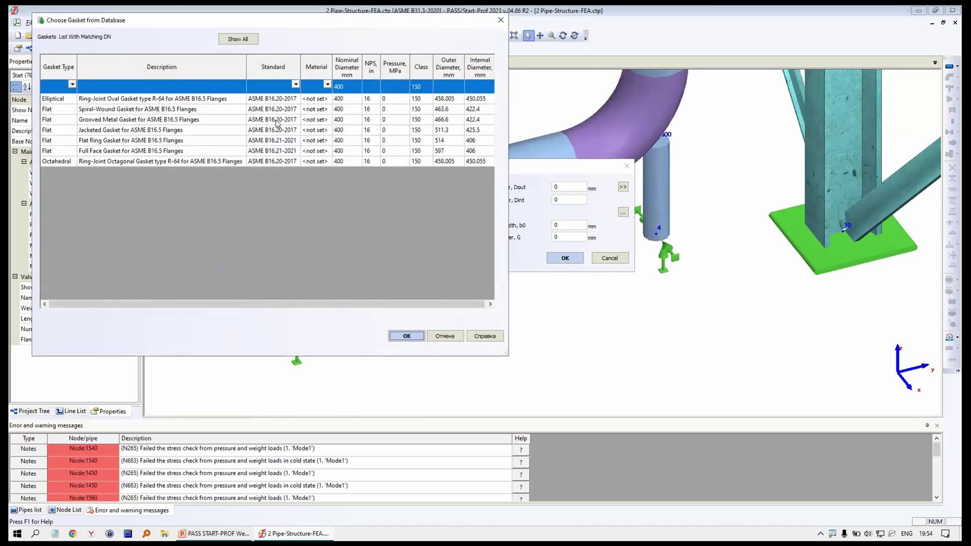
{"action": "double_click", "coordinate": [189, 121]}
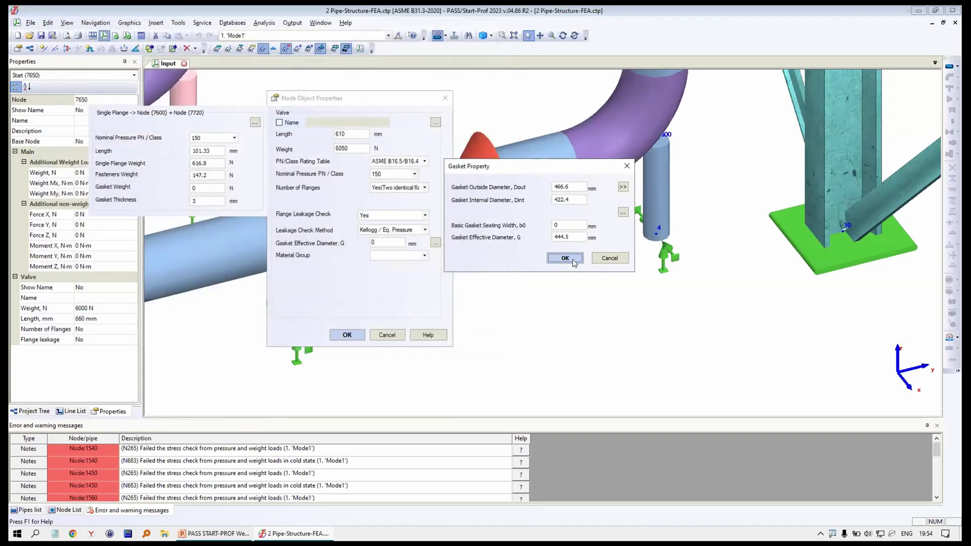
{"action": "left_click", "coordinate": [565, 258]}
{"action": "left_click", "coordinate": [397, 256]}
{"action": "left_click", "coordinate": [393, 223]}
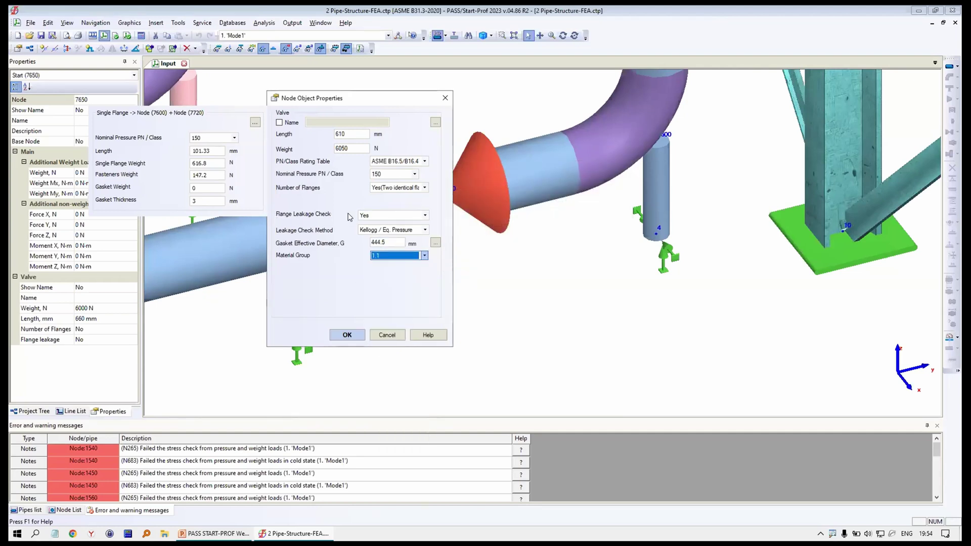
{"action": "left_click", "coordinate": [347, 333]}
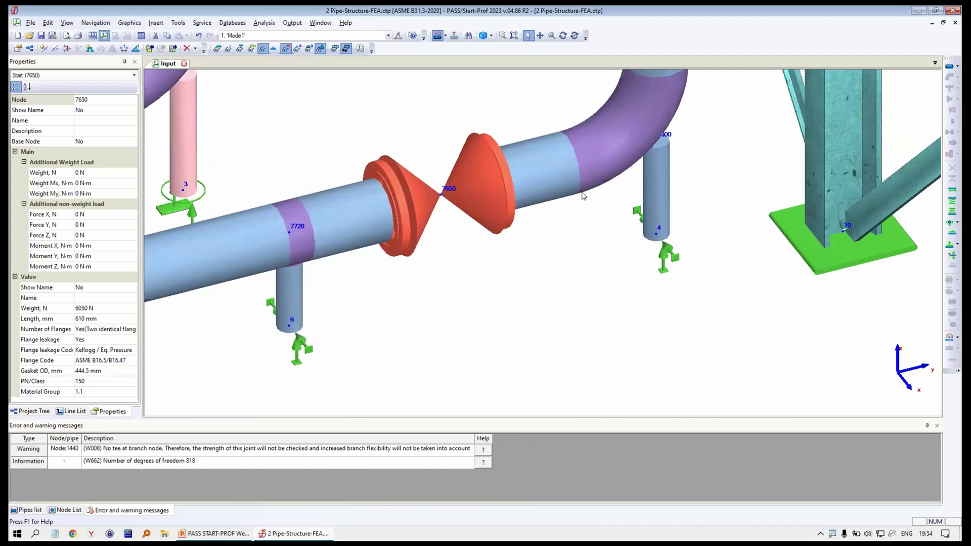
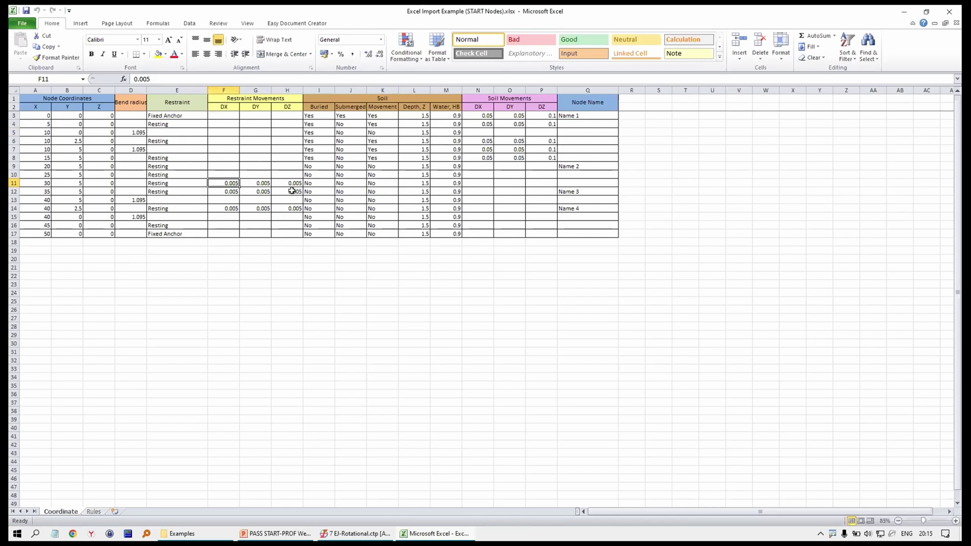
Examine the soil and soil movement columns of the START Nodes workbook and close it without saving
{"action": "left_click", "coordinate": [332, 176]}
{"action": "left_click", "coordinate": [518, 124]}
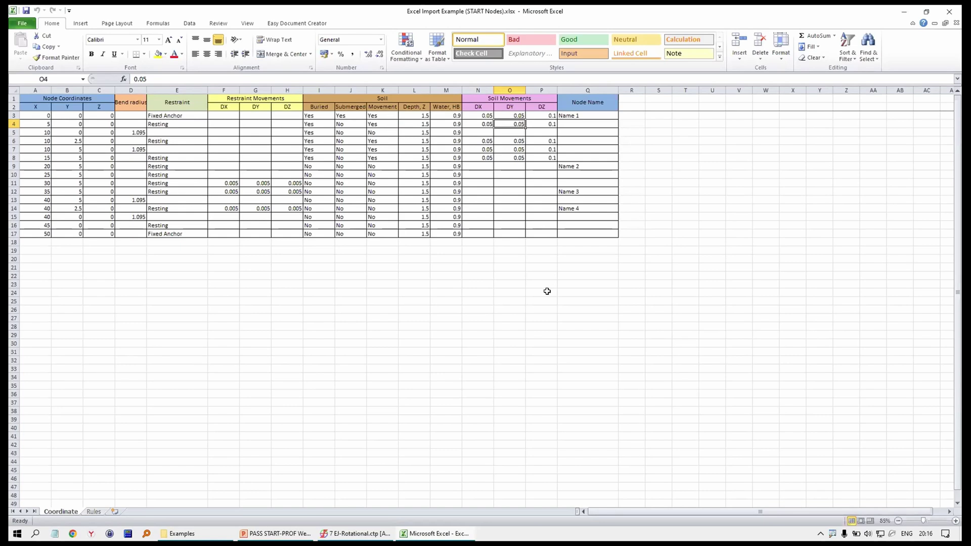
{"action": "left_click", "coordinate": [949, 11]}
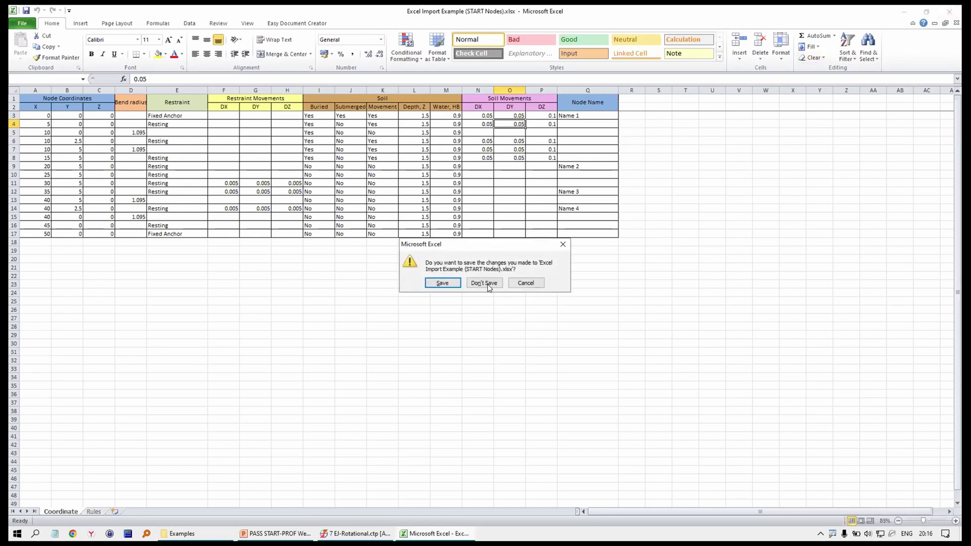
{"action": "left_click", "coordinate": [503, 281]}
Import Excel Import Example (START Nodes).xlsx with the PASS/START-PROF Nodes template and coordinates in m, accepting the default project settings
{"action": "left_click_drag", "start_coordinate": [486, 258], "coordinate": [297, 234]}
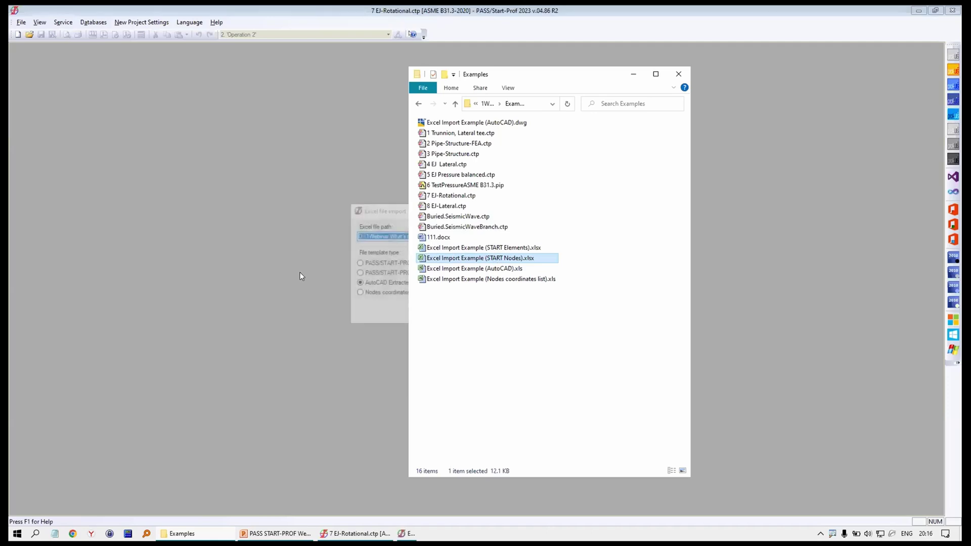
{"action": "left_click", "coordinate": [376, 278]}
{"action": "left_click", "coordinate": [399, 272]}
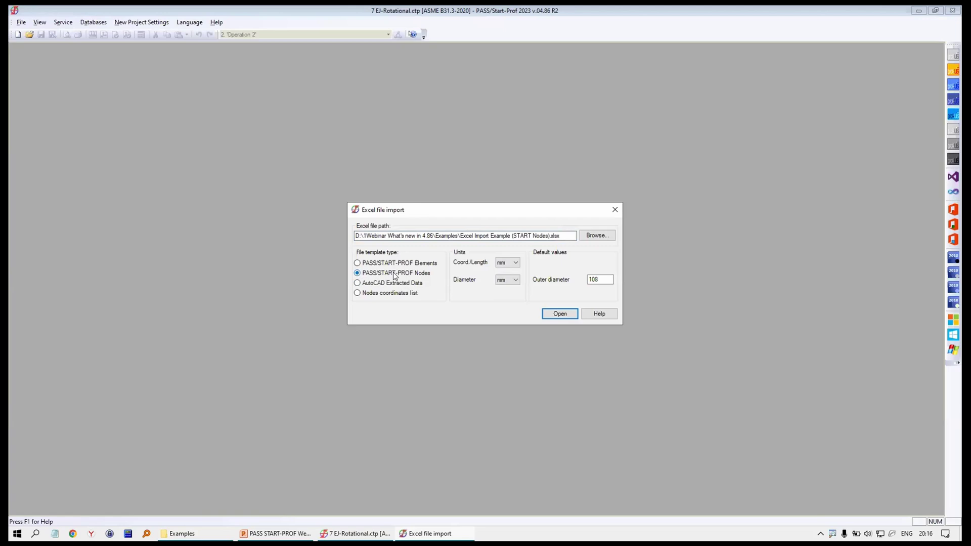
{"action": "left_click", "coordinate": [516, 263]}
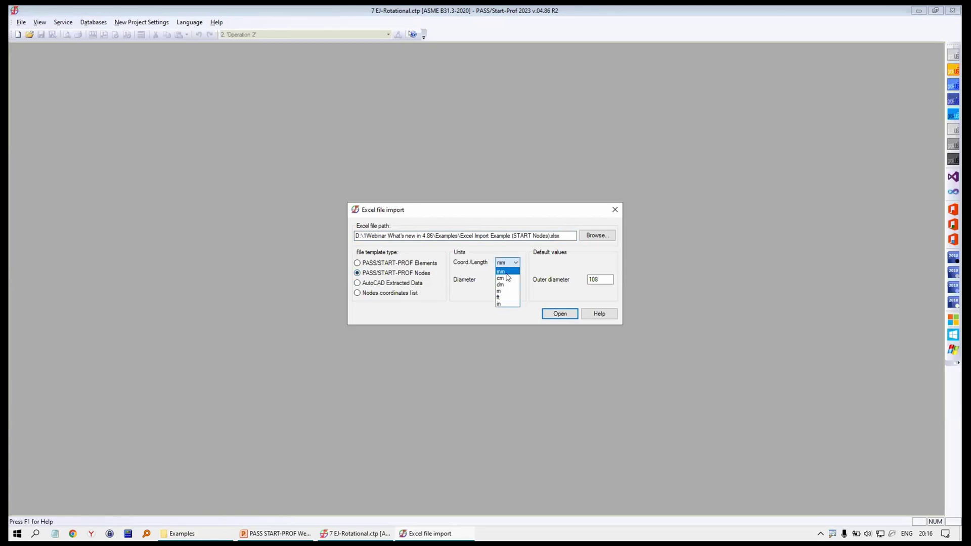
{"action": "left_click", "coordinate": [512, 270]}
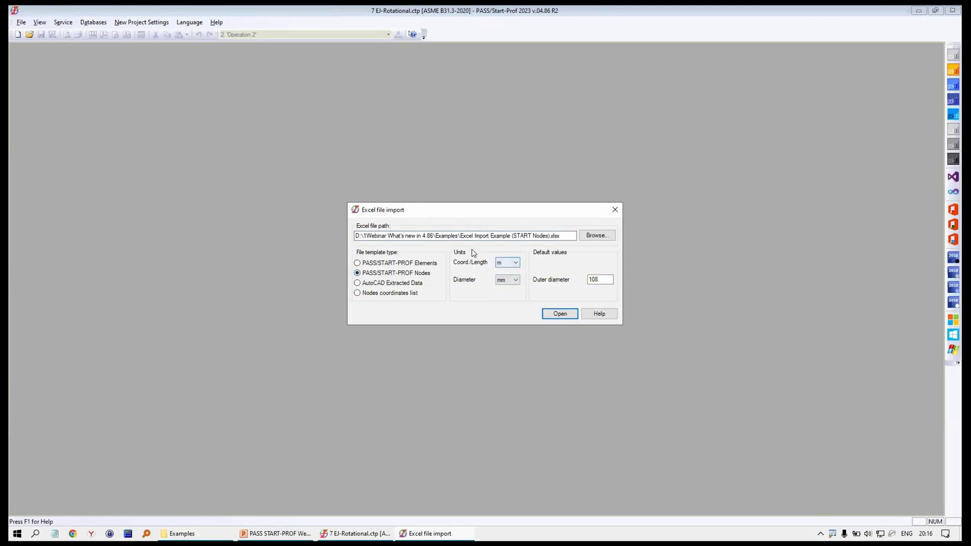
{"action": "left_click", "coordinate": [561, 314]}
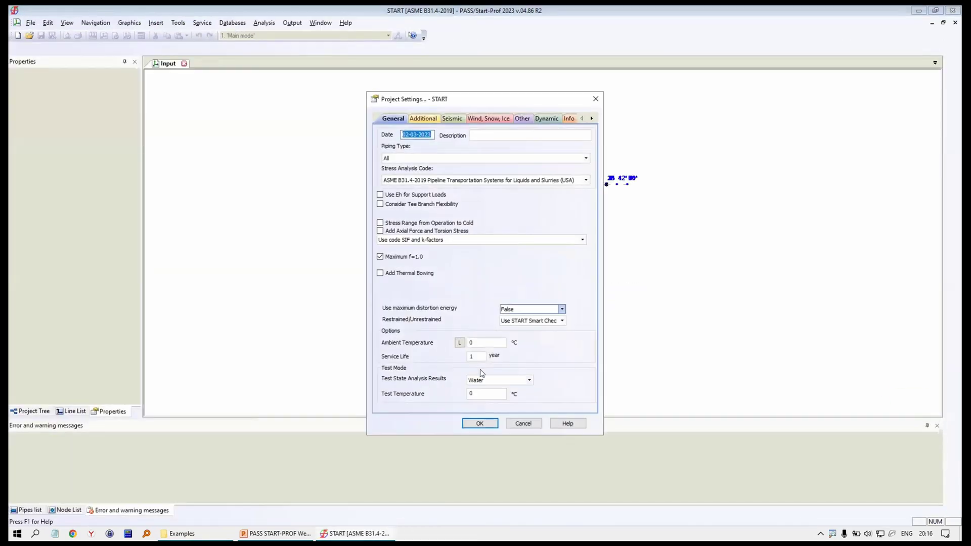
{"action": "left_click", "coordinate": [484, 423]}
Inspect the resting support at node 8 and the properties of pipe 11-12 in the imported model
{"action": "middle_click_drag", "start_coordinate": [586, 275], "coordinate": [529, 294]}
{"action": "scroll", "coordinate": [530, 298], "scroll_direction": "up", "scroll_amount": 8}
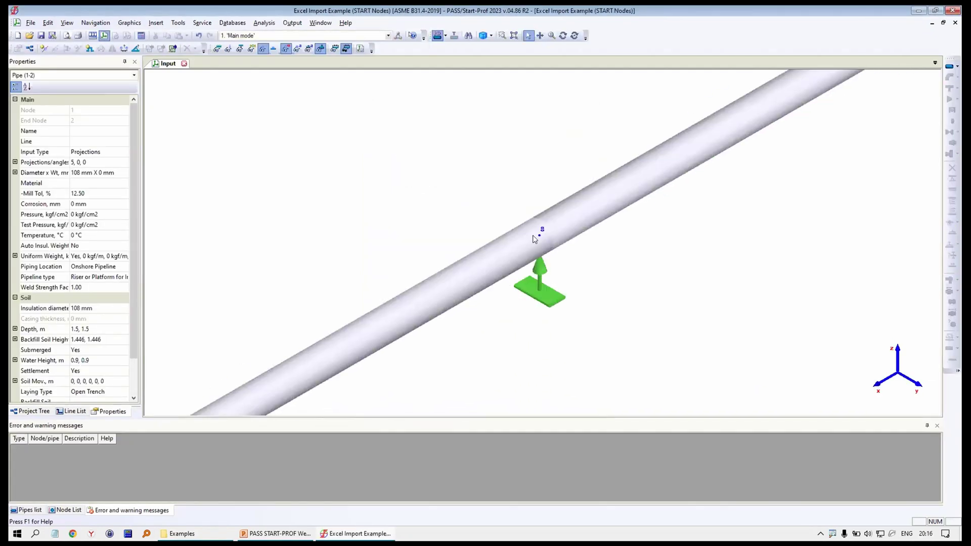
{"action": "left_click", "coordinate": [540, 267]}
{"action": "scroll", "coordinate": [550, 275], "scroll_direction": "down", "scroll_amount": 5}
{"action": "scroll", "coordinate": [503, 226], "scroll_direction": "up", "scroll_amount": 5}
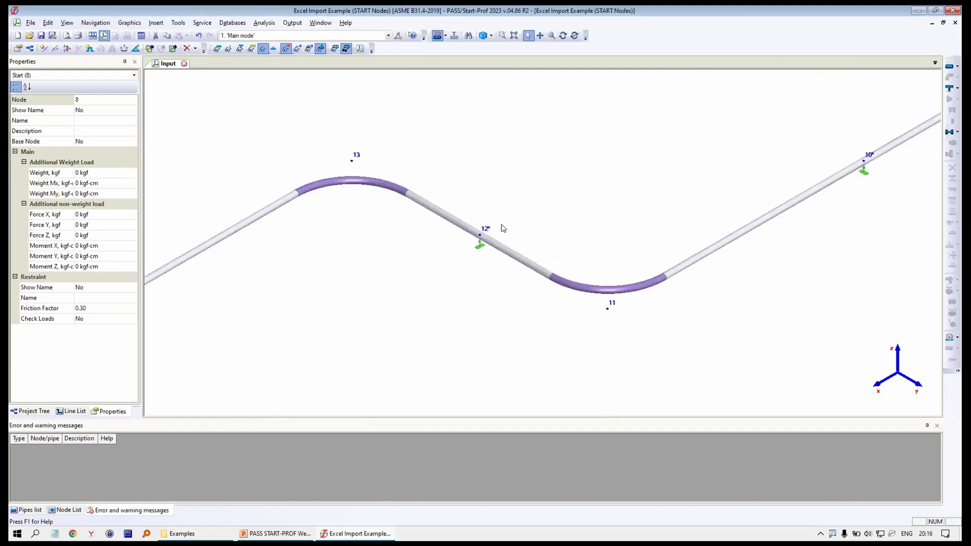
{"action": "double_click", "coordinate": [491, 221]}
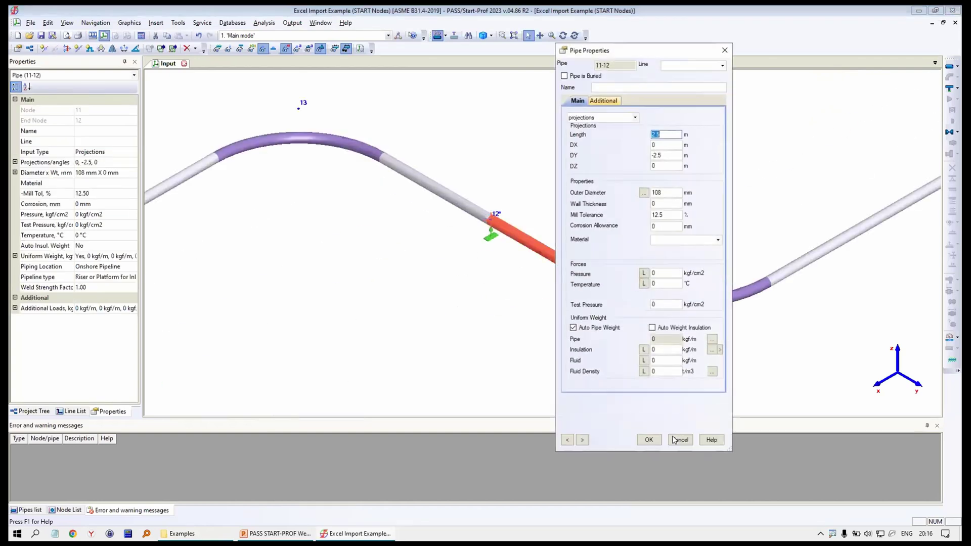
{"action": "key", "text": "Escape"}
Check node 12's hot-state restraint movements for each operating mode and cancel its properties
{"action": "double_click", "coordinate": [489, 218]}
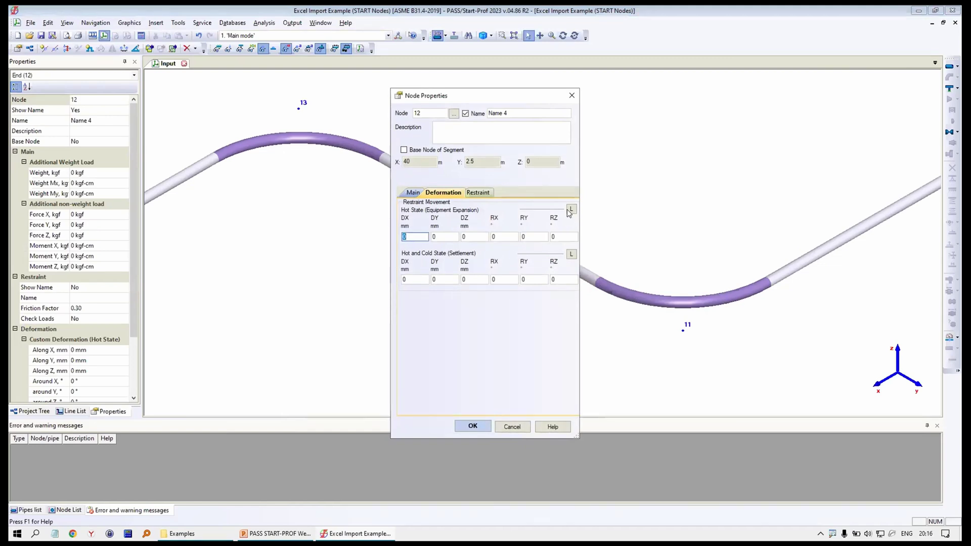
{"action": "left_click", "coordinate": [571, 209]}
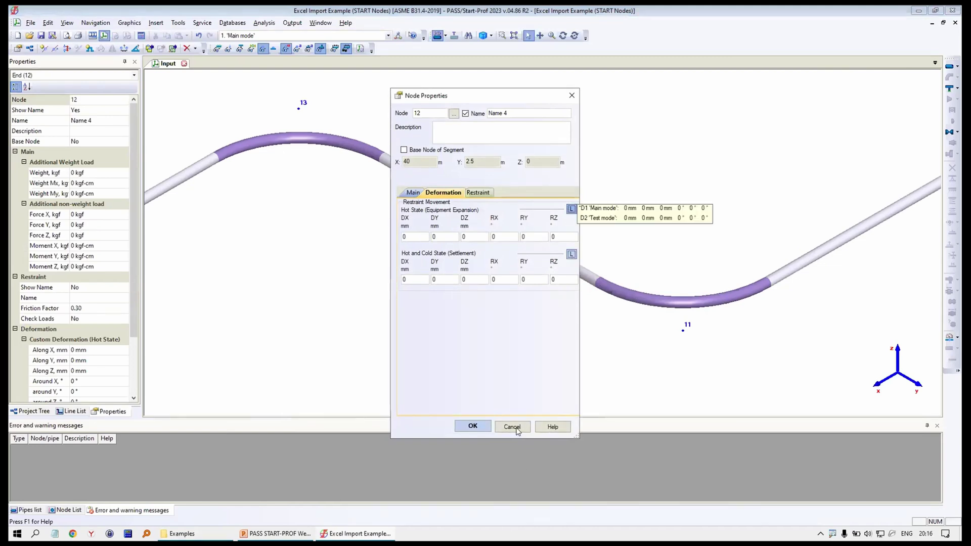
{"action": "left_click", "coordinate": [514, 428]}
Check the restraint movements in node 10's properties and close them without changes
{"action": "scroll", "coordinate": [488, 281], "scroll_direction": "down", "scroll_amount": 3}
{"action": "scroll", "coordinate": [487, 282], "scroll_direction": "down", "scroll_amount": 4}
{"action": "scroll", "coordinate": [437, 286], "scroll_direction": "up", "scroll_amount": 7}
{"action": "mouse_move", "coordinate": [288, 292]}
{"action": "middle_mouse_down"}
{"action": "mouse_move", "coordinate": [312, 275]}
{"action": "mouse_move", "coordinate": [269, 293]}
{"action": "middle_mouse_up"}
{"action": "middle_click_drag", "start_coordinate": [759, 168], "coordinate": [414, 251]}
{"action": "middle_click_drag", "start_coordinate": [708, 178], "coordinate": [490, 204]}
{"action": "scroll", "coordinate": [602, 195], "scroll_direction": "down", "scroll_amount": 5}
{"action": "scroll", "coordinate": [580, 205], "scroll_direction": "up", "scroll_amount": 5}
{"action": "double_click", "coordinate": [565, 201]}
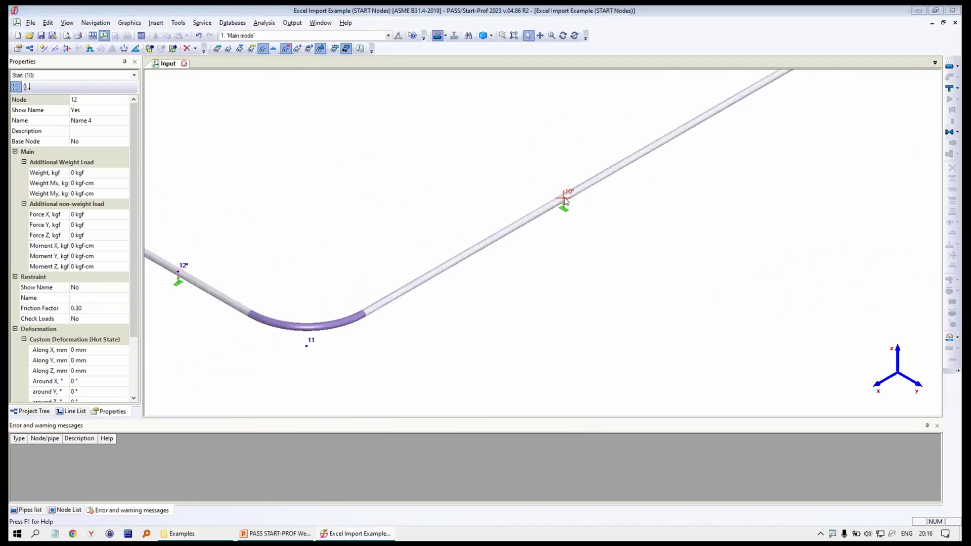
{"action": "left_click", "coordinate": [529, 428]}
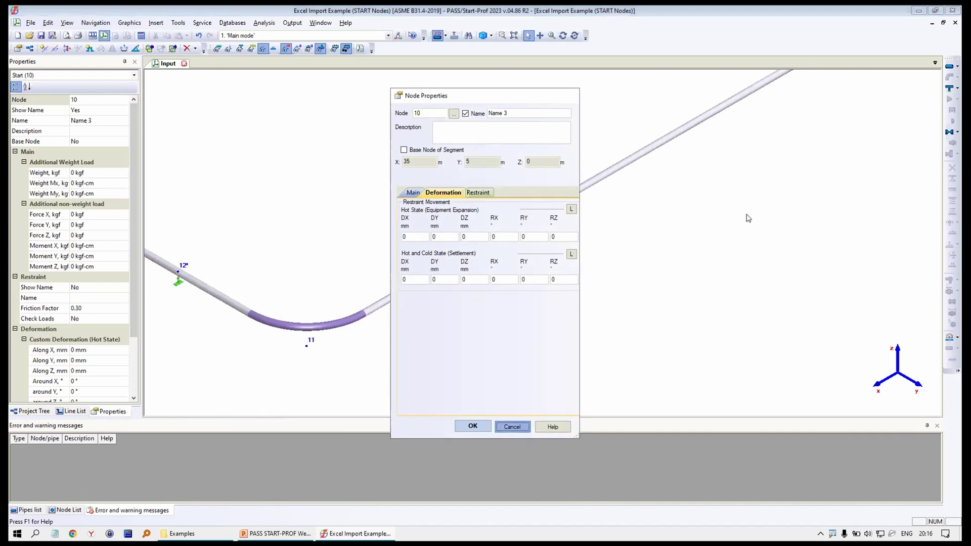
Turn on the ground surface display over the buried pipes between nodes 1 and 7
{"action": "scroll", "coordinate": [487, 295], "scroll_direction": "down", "scroll_amount": 4}
{"action": "middle_click_drag", "start_coordinate": [824, 136], "coordinate": [433, 283]}
{"action": "middle_click_drag", "start_coordinate": [566, 178], "coordinate": [436, 306]}
{"action": "scroll", "coordinate": [574, 171], "scroll_direction": "down", "scroll_amount": 4}
{"action": "middle_click_drag", "start_coordinate": [439, 225], "coordinate": [486, 185]}
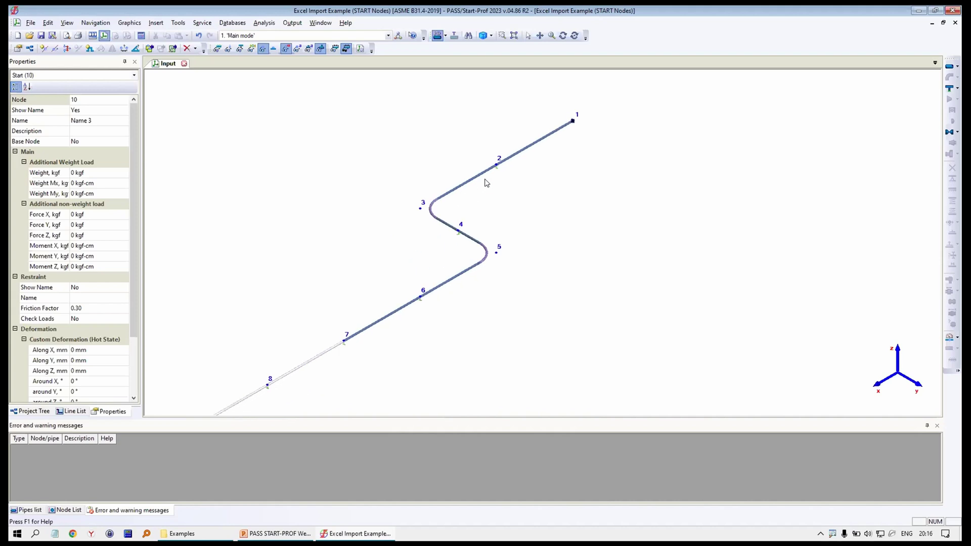
{"action": "scroll", "coordinate": [455, 197], "scroll_direction": "up", "scroll_amount": 5}
{"action": "left_click", "coordinate": [217, 48]}
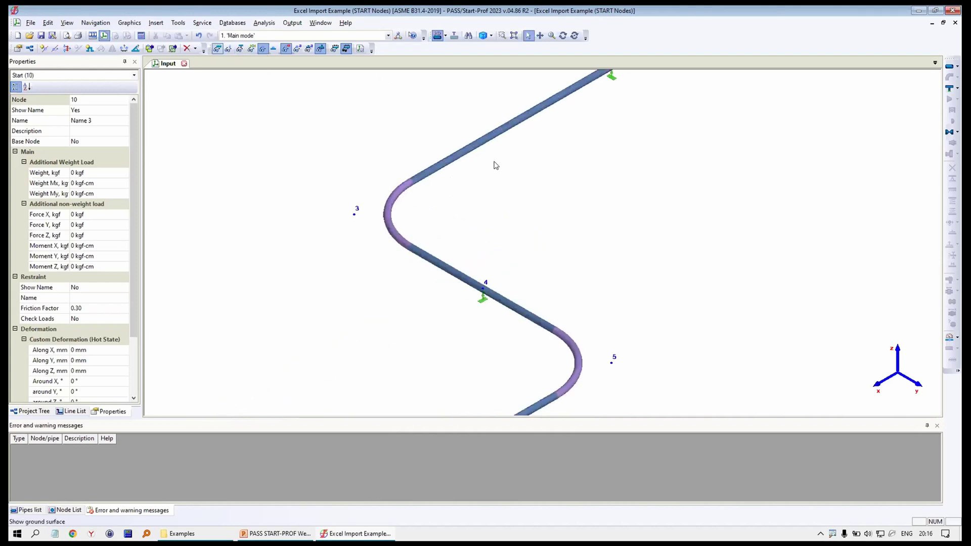
Open the properties of buried pipe 2-3 for review and close them without changes
{"action": "left_click", "coordinate": [523, 166]}
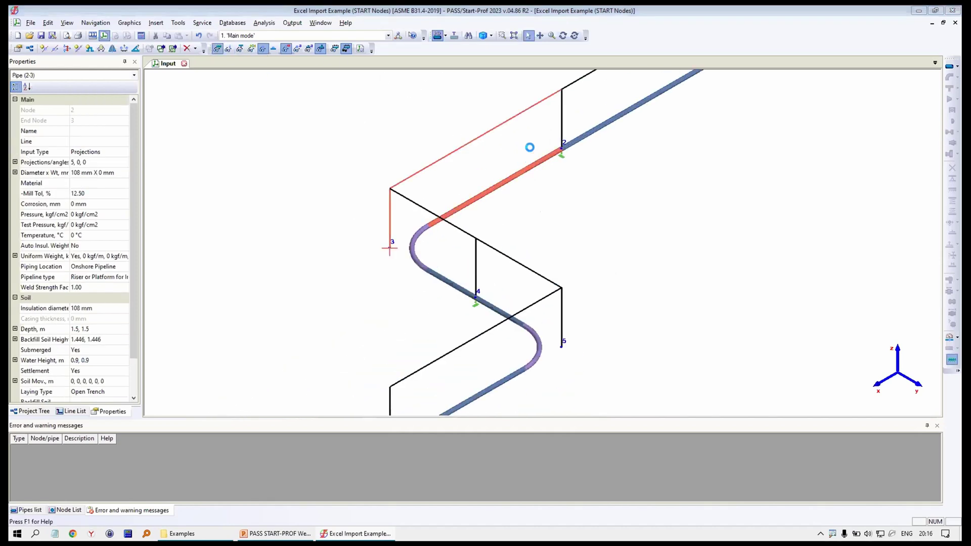
{"action": "double_click", "coordinate": [544, 154]}
{"action": "left_click", "coordinate": [724, 50]}
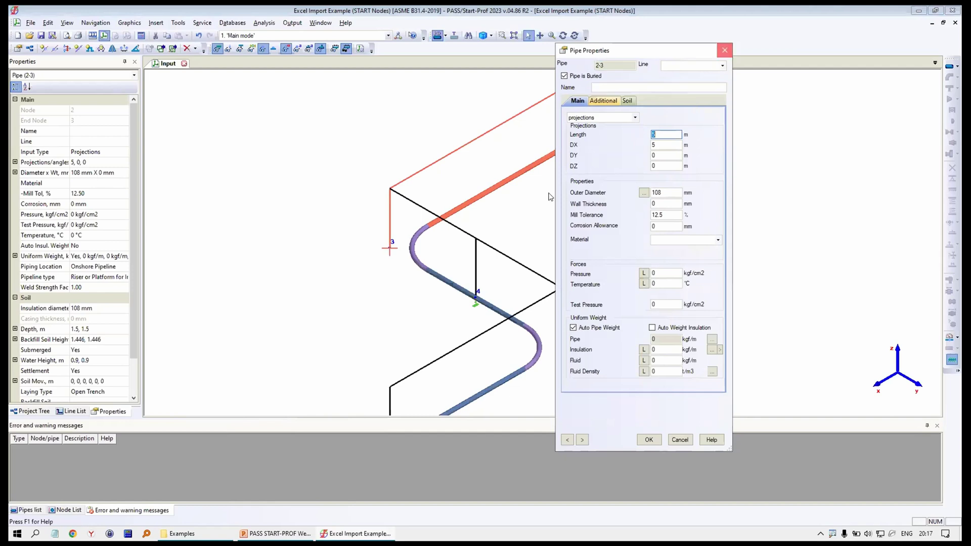
Close the Excel Import Example (START Nodes) project without saving its changes
{"action": "scroll", "coordinate": [521, 195], "scroll_direction": "down", "scroll_amount": 5}
{"action": "left_click", "coordinate": [184, 64]}
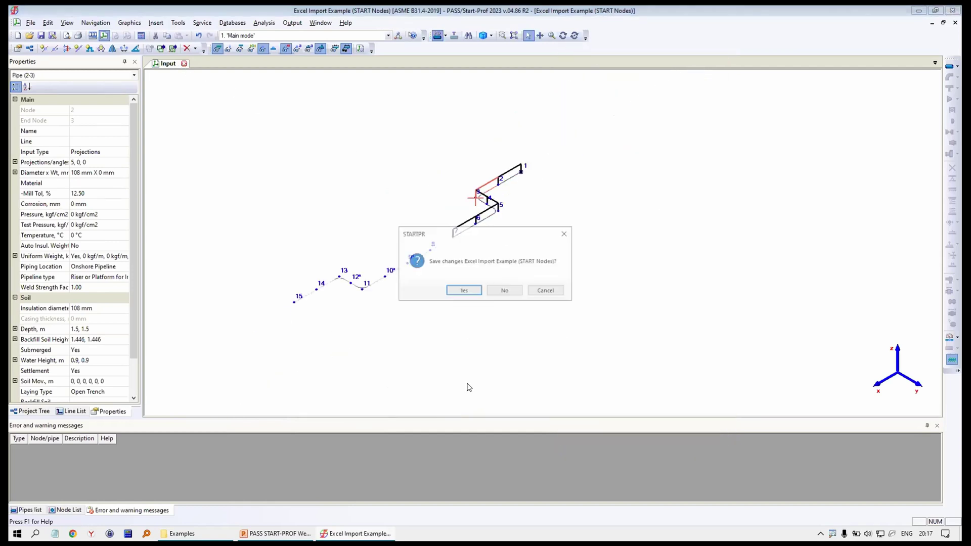
{"action": "left_click", "coordinate": [504, 290]}
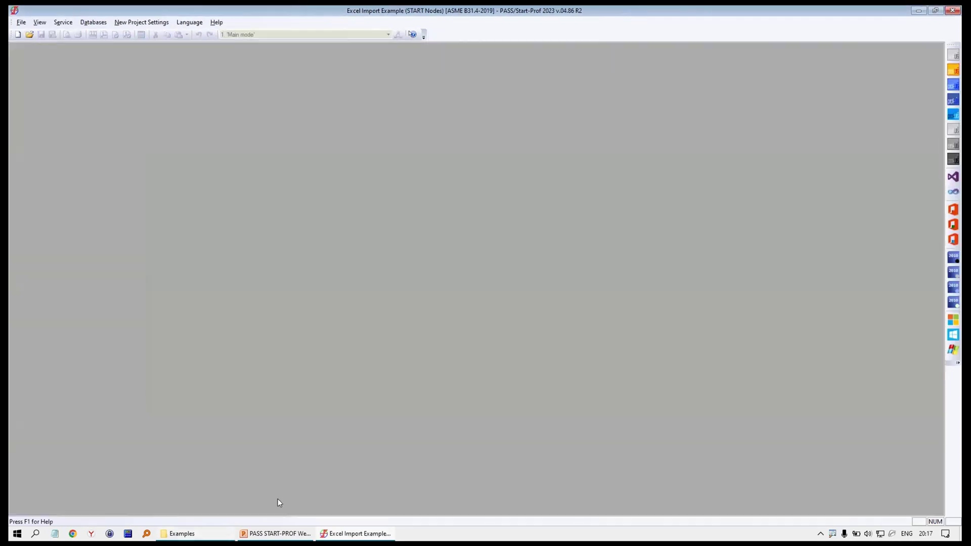
Review the X, Y and Z coordinate columns in Excel Import Example (Nodes coordinates list).xls from the Examples folder and close the workbook
{"action": "left_click", "coordinate": [179, 534]}
{"action": "left_click", "coordinate": [461, 281]}
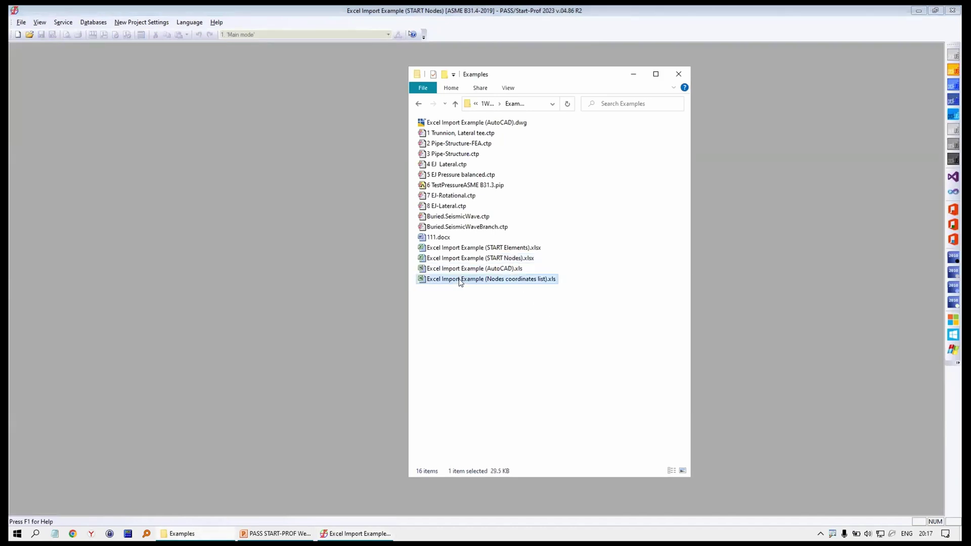
{"action": "double_click", "coordinate": [490, 279]}
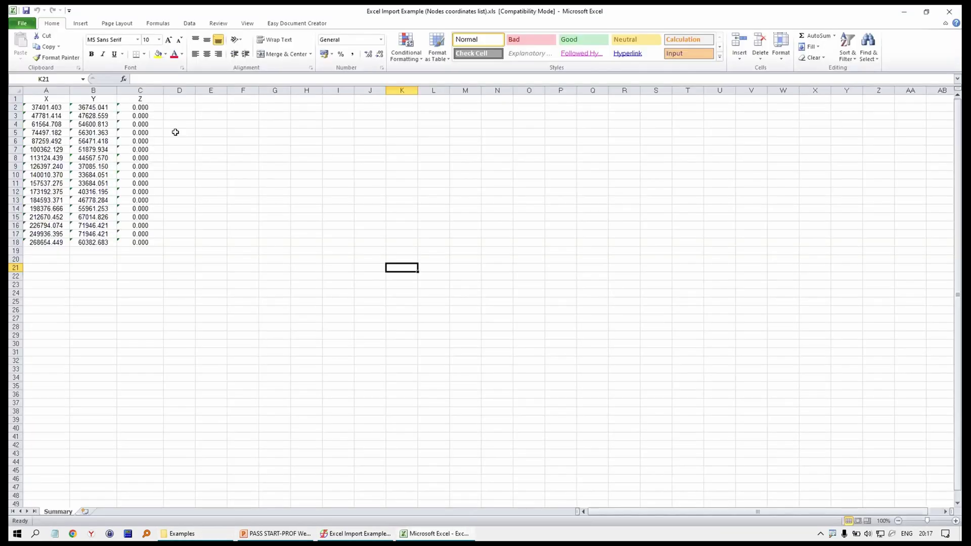
{"action": "left_click", "coordinate": [48, 99]}
{"action": "left_click", "coordinate": [92, 98]}
{"action": "left_click", "coordinate": [147, 99]}
{"action": "left_click_drag", "start_coordinate": [46, 108], "coordinate": [138, 242]}
{"action": "left_click", "coordinate": [104, 216]}
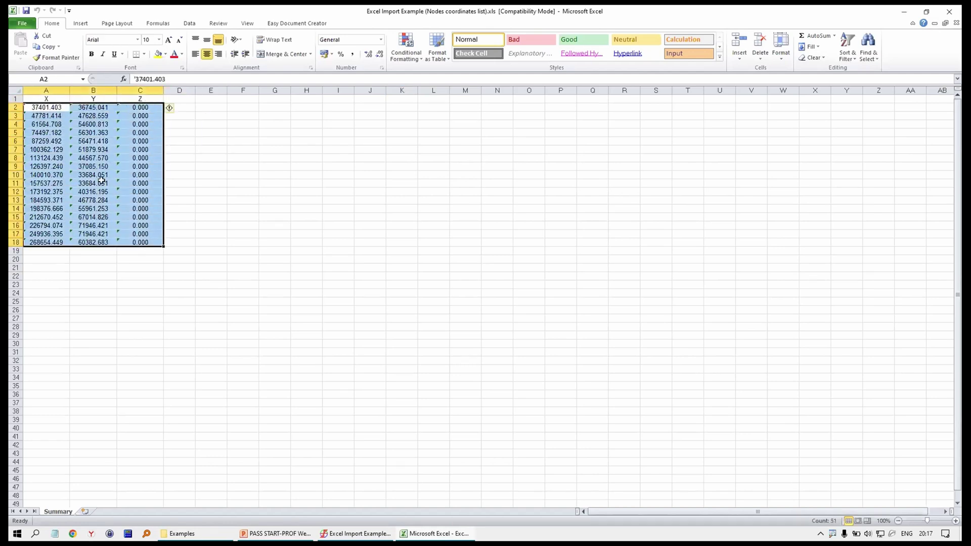
{"action": "left_click", "coordinate": [950, 11]}
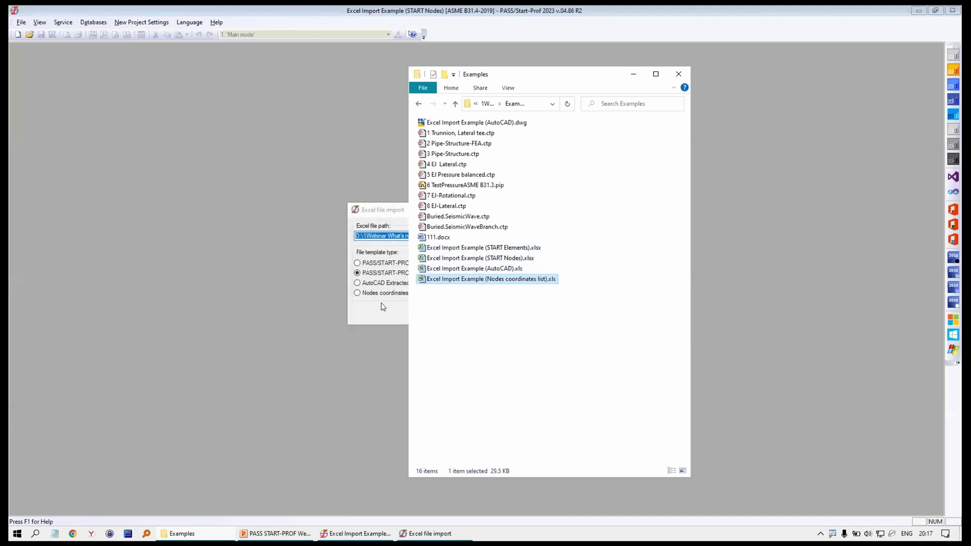
Import Excel Import Example (Nodes coordinates list).xls as a nodes coordinates list in mm with outer diameter 219, accepting the project settings
{"action": "left_click", "coordinate": [381, 302]}
{"action": "left_click", "coordinate": [365, 296]}
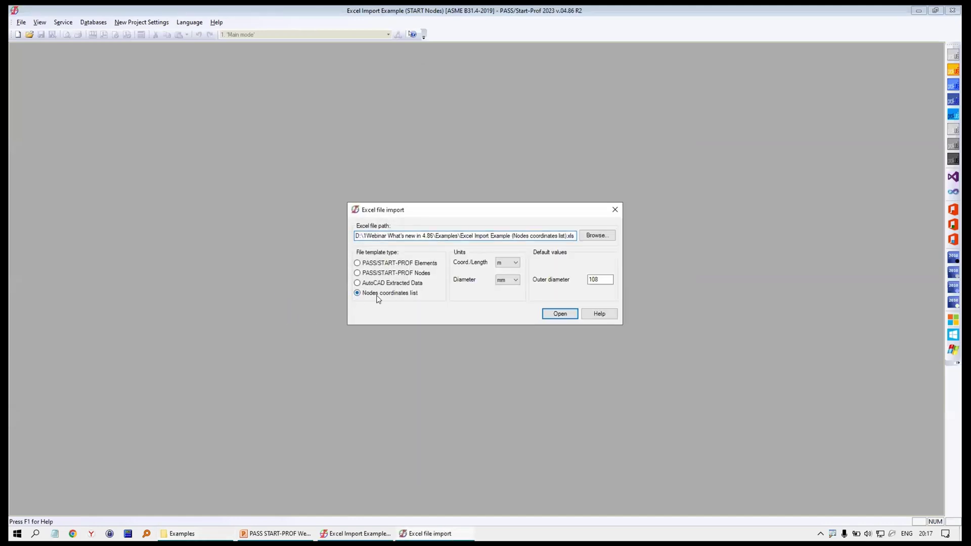
{"action": "left_click", "coordinate": [513, 263]}
{"action": "left_click", "coordinate": [506, 275]}
{"action": "key", "text": "Tab"}
{"action": "key", "text": "Tab"}
{"action": "type", "text": "219"}
{"action": "left_click", "coordinate": [554, 313]}
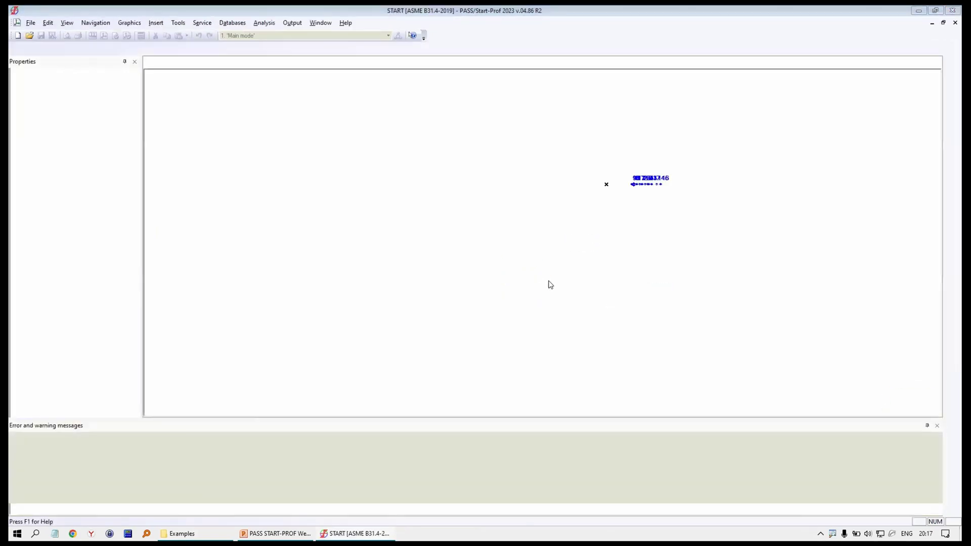
{"action": "left_click", "coordinate": [478, 421]}
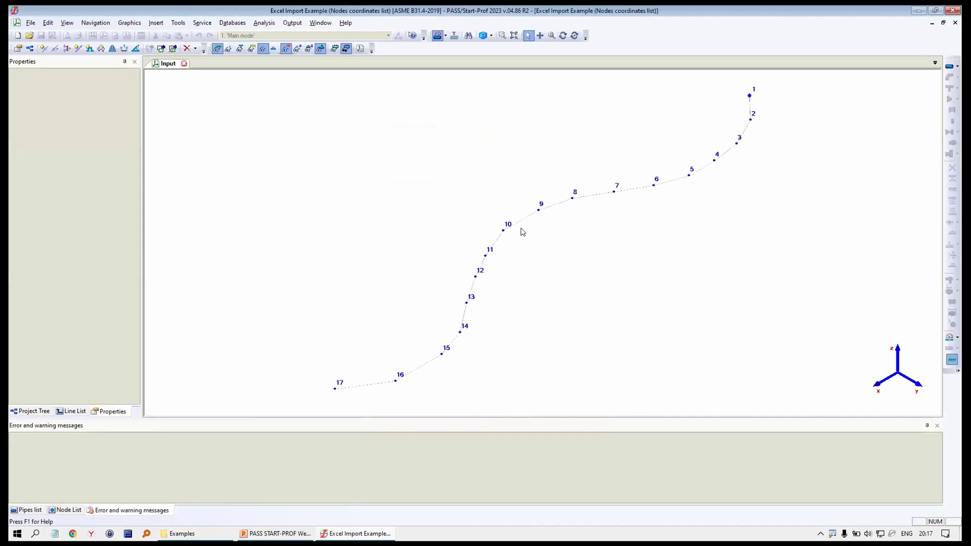
Select all pipes of the imported pipeline and set their diameter to 1000 mm
{"action": "scroll", "coordinate": [531, 223], "scroll_direction": "up", "scroll_amount": 5}
{"action": "scroll", "coordinate": [451, 278], "scroll_direction": "down", "scroll_amount": 5}
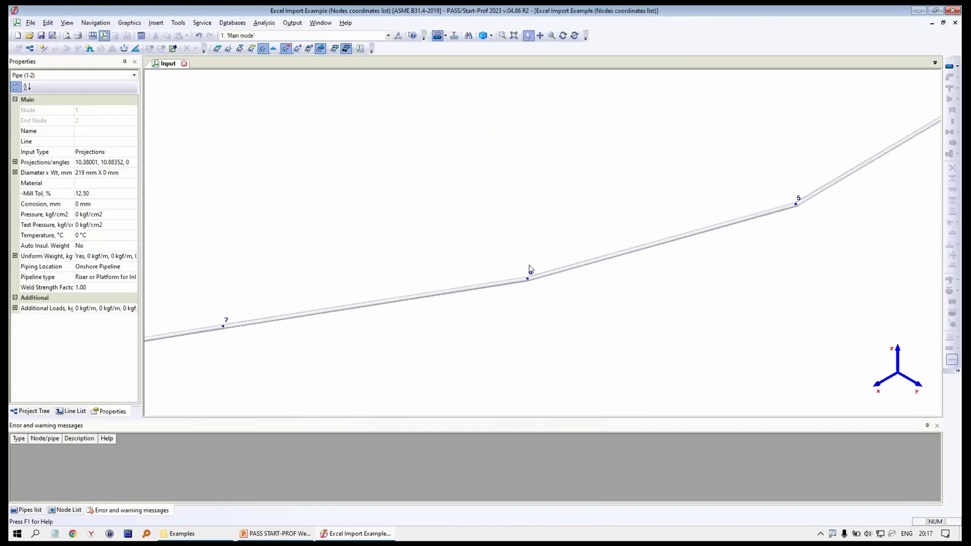
{"action": "scroll", "coordinate": [531, 187], "scroll_direction": "up", "scroll_amount": 8}
{"action": "scroll", "coordinate": [504, 189], "scroll_direction": "up", "scroll_amount": 1}
{"action": "scroll", "coordinate": [514, 196], "scroll_direction": "down", "scroll_amount": 3}
{"action": "key", "text": "ctrl+a"}
{"action": "middle_click_drag", "start_coordinate": [529, 218], "coordinate": [621, 108]}
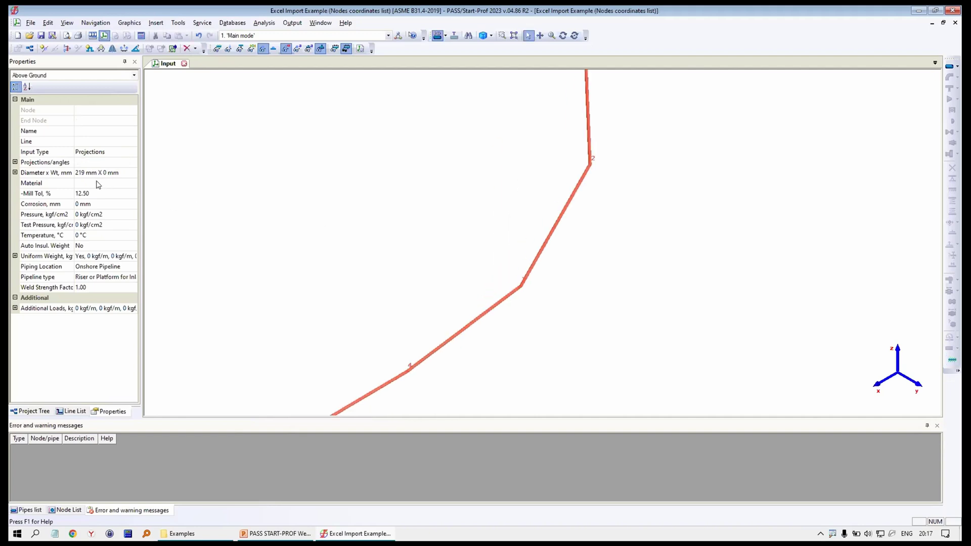
{"action": "left_click", "coordinate": [15, 172]}
{"action": "left_click", "coordinate": [108, 183]}
{"action": "type", "text": "1000"}
{"action": "key", "text": "Return"}
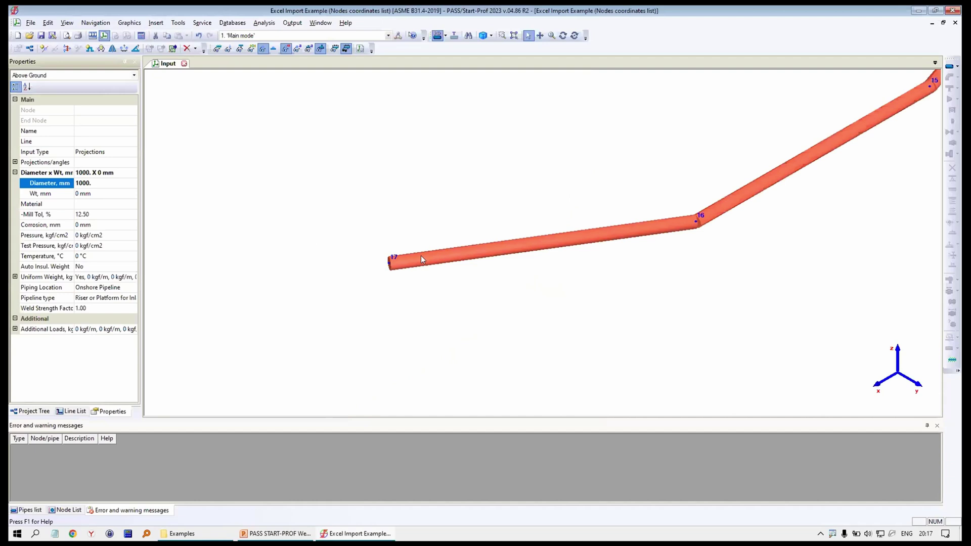
Look over the pipeline near nodes 14 to 17 and close the nodes coordinates project without saving
{"action": "left_click", "coordinate": [190, 260]}
{"action": "middle_click_drag", "start_coordinate": [191, 261], "coordinate": [64, 283]}
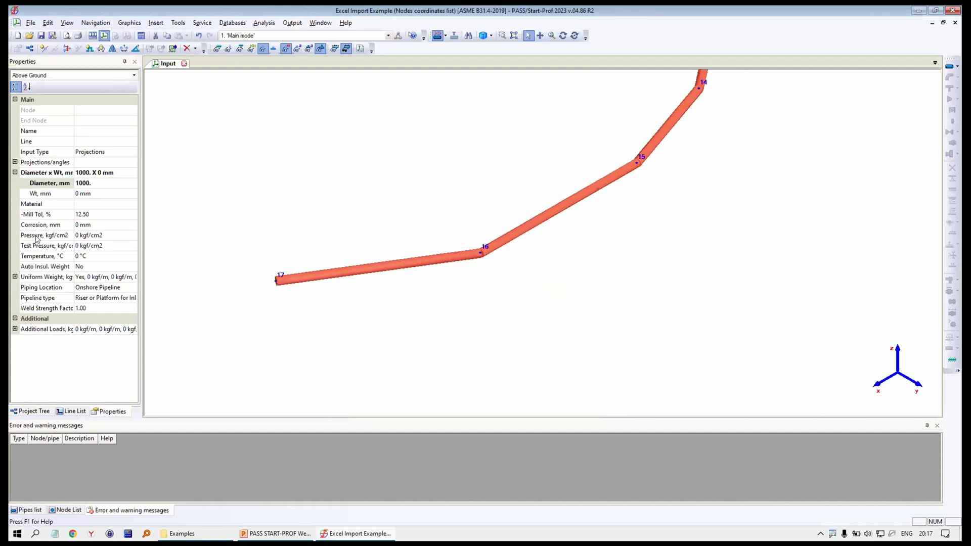
{"action": "left_click", "coordinate": [481, 253]}
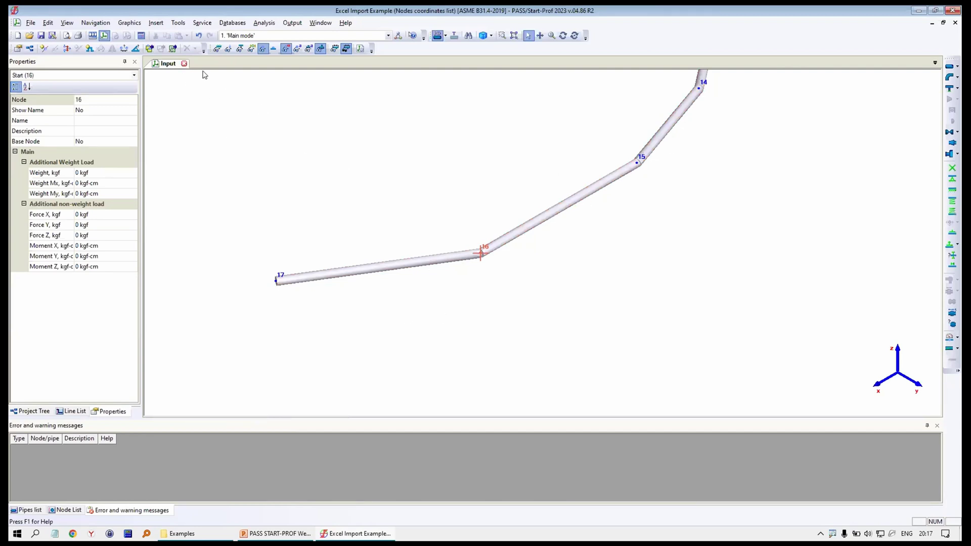
{"action": "left_click", "coordinate": [185, 65]}
{"action": "left_click", "coordinate": [516, 292]}
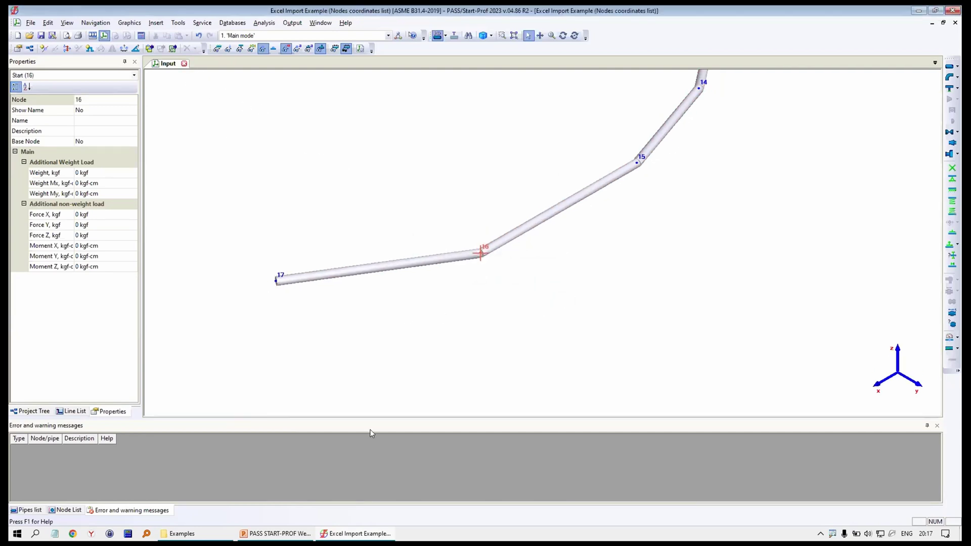
Examine the pipe layout in Excel Import Example (AutoCAD).dwg in DWG TrueView and close the viewer
{"action": "key", "text": "alt+Tab"}
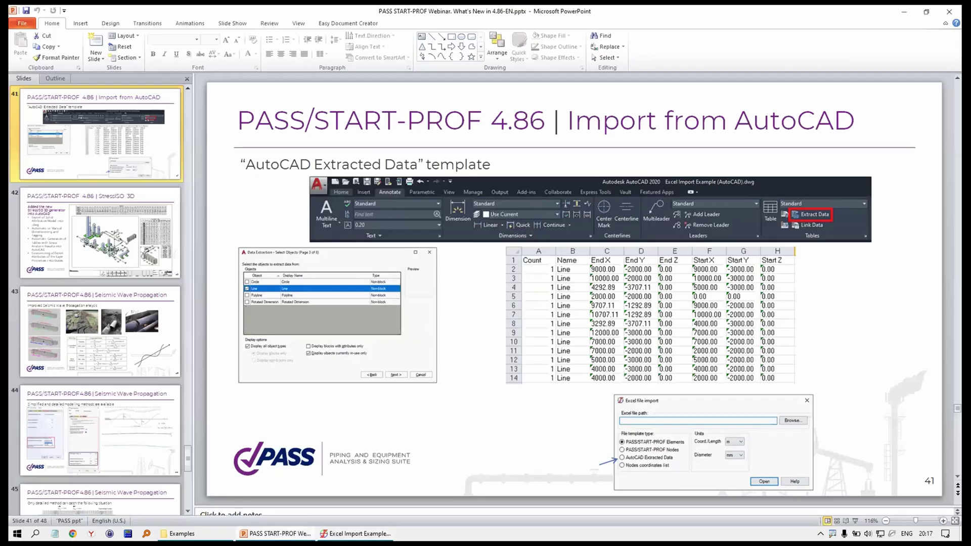
{"action": "key", "text": "alt+Tab"}
{"action": "key", "text": "alt+Tab"}
{"action": "left_click_drag", "start_coordinate": [482, 269], "coordinate": [374, 308]}
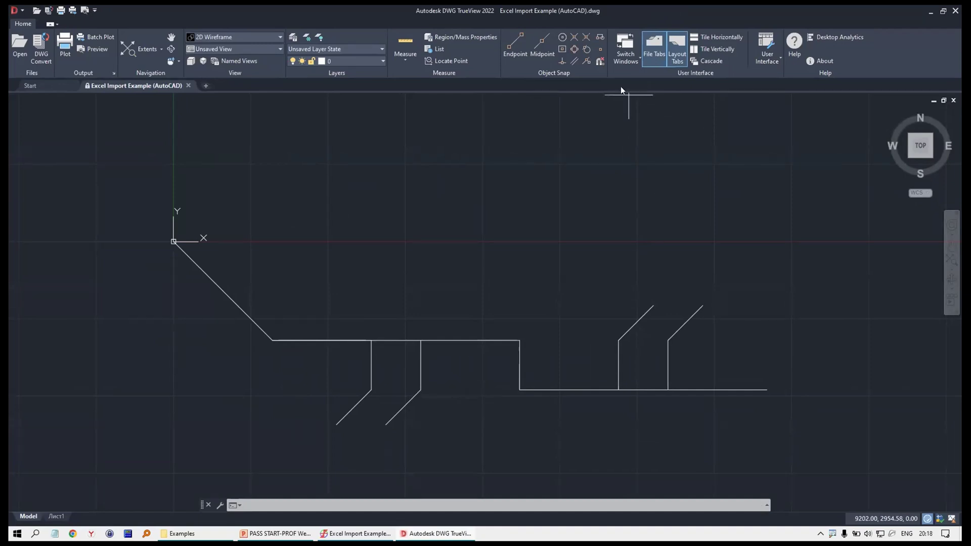
{"action": "left_click", "coordinate": [954, 11]}
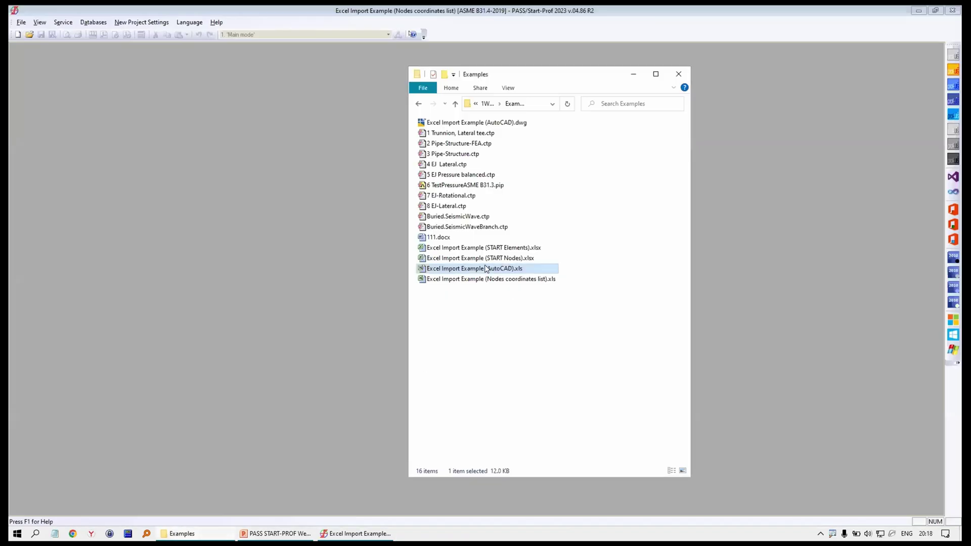
Import Excel Import Example (AutoCAD).xls with the AutoCAD Extracted Data template and default project settings, and close the resulting project without saving
{"action": "left_click", "coordinate": [503, 318]}
{"action": "left_click_drag", "start_coordinate": [505, 269], "coordinate": [522, 273]}
{"action": "left_click", "coordinate": [383, 211]}
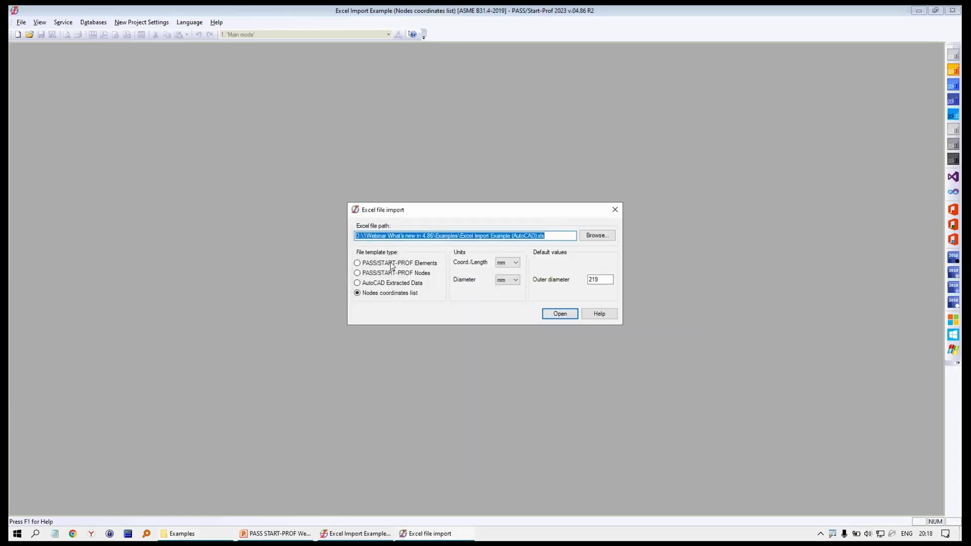
{"action": "left_click", "coordinate": [358, 283]}
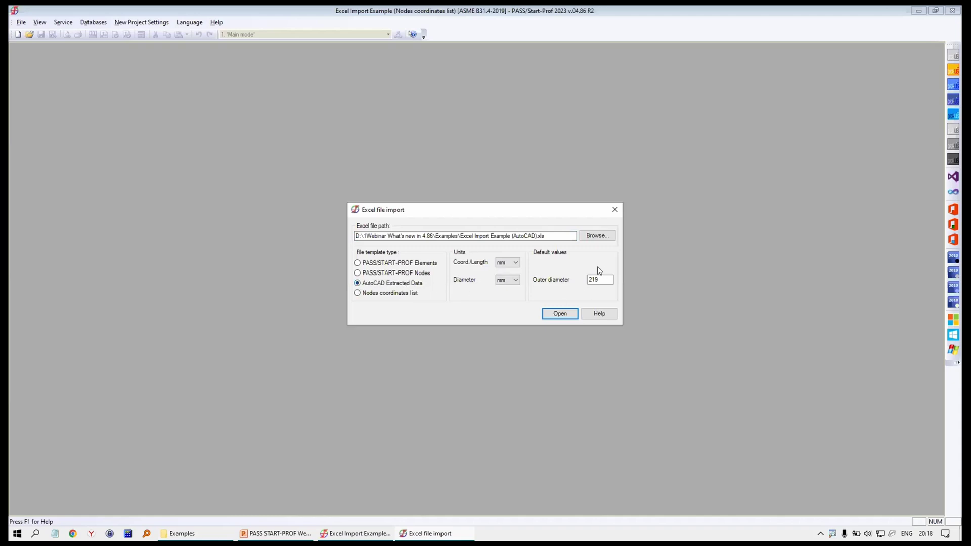
{"action": "left_click", "coordinate": [561, 315]}
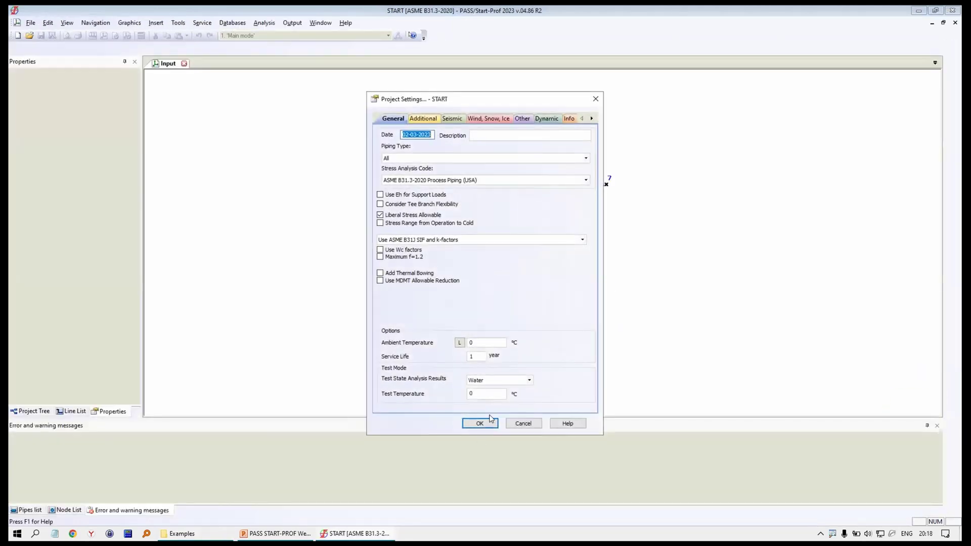
{"action": "left_click", "coordinate": [486, 421]}
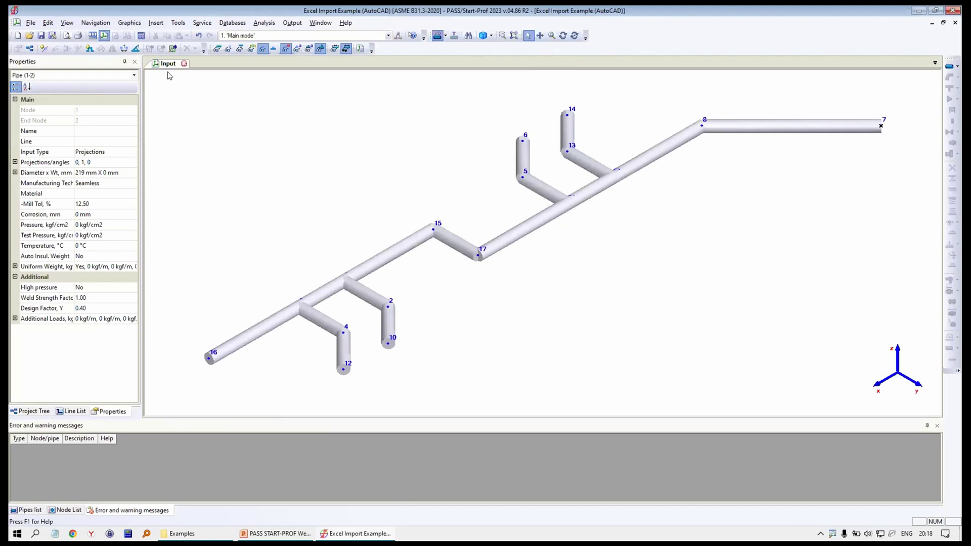
{"action": "left_click", "coordinate": [185, 64]}
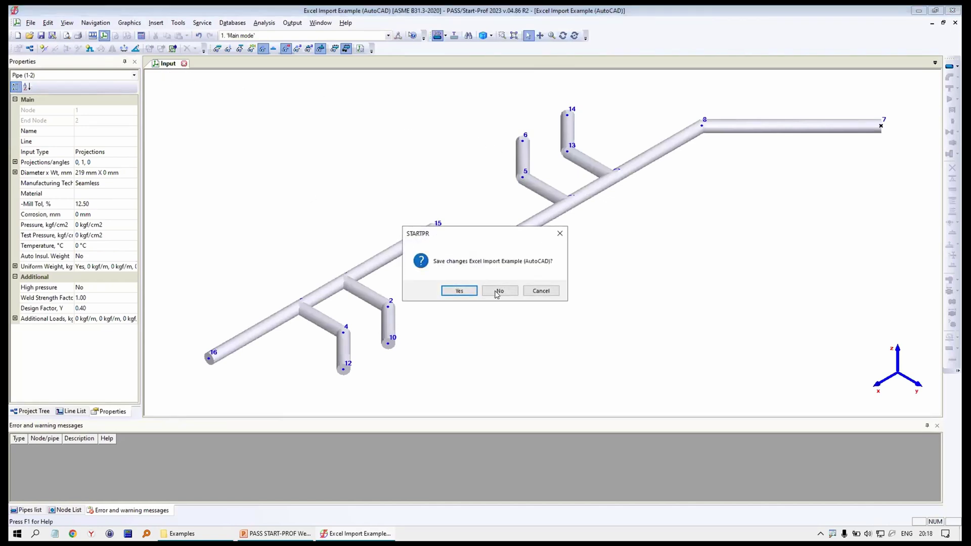
{"action": "left_click", "coordinate": [498, 291]}
Switch to the PowerPoint webinar presentation, start the slide show from slide 41 and advance to the StressISO 3D slide
{"action": "left_click", "coordinate": [276, 534]}
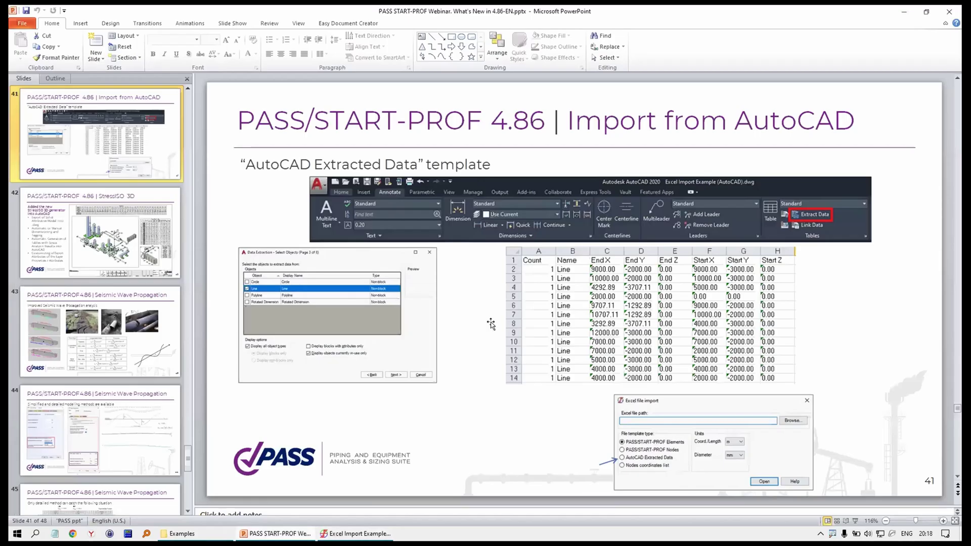
{"action": "left_click", "coordinate": [855, 521]}
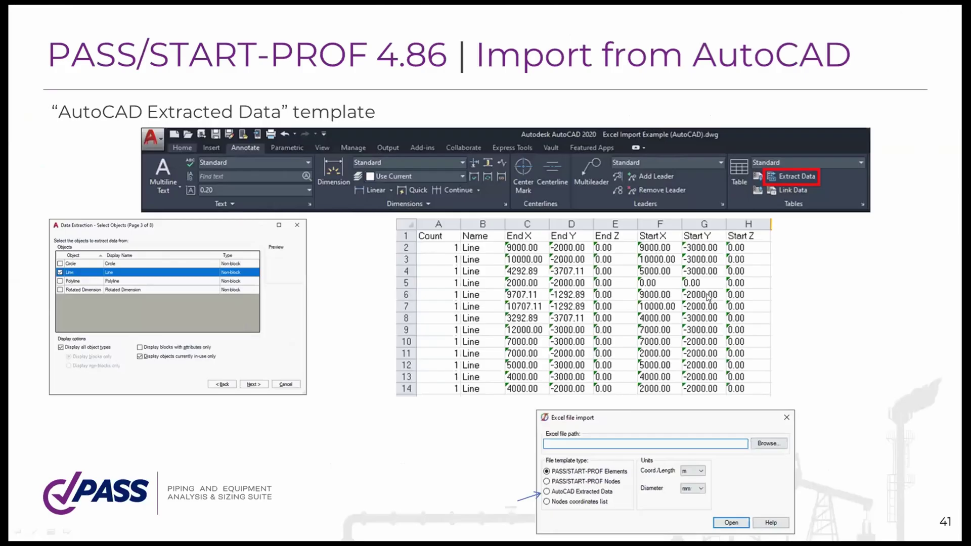
{"action": "left_click", "coordinate": [707, 297]}
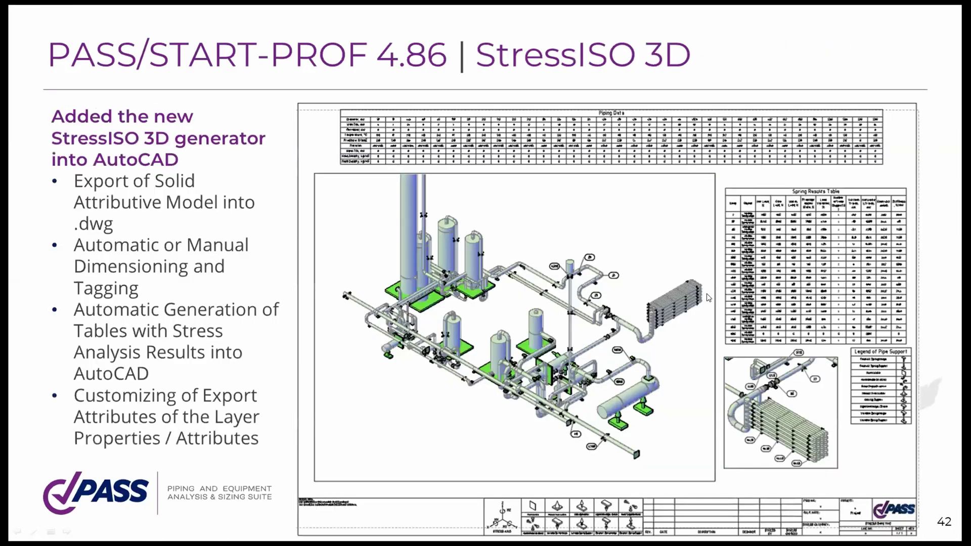